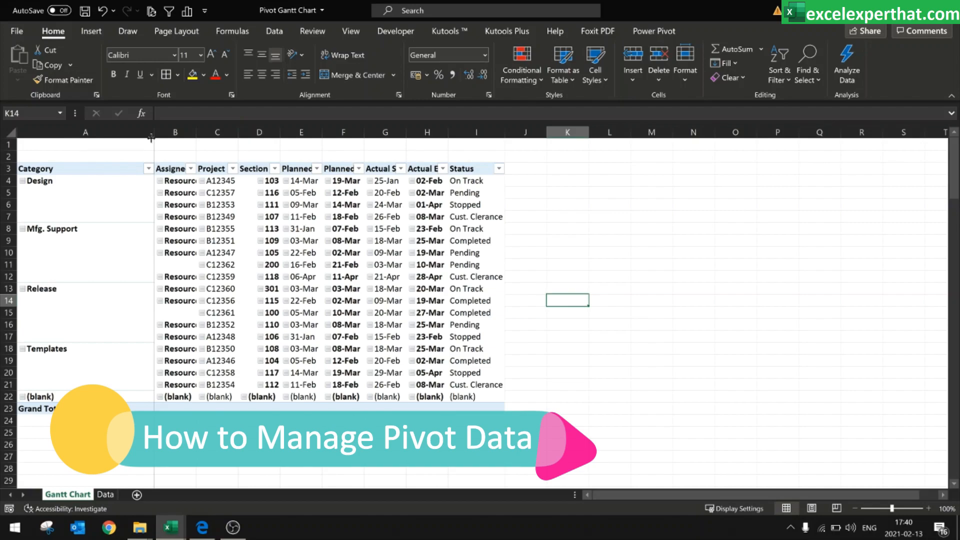
Step: Fit the widths of the pivot table columns, from Category through Status, to their contents
{"action": "left_click", "coordinate": [83, 170]}
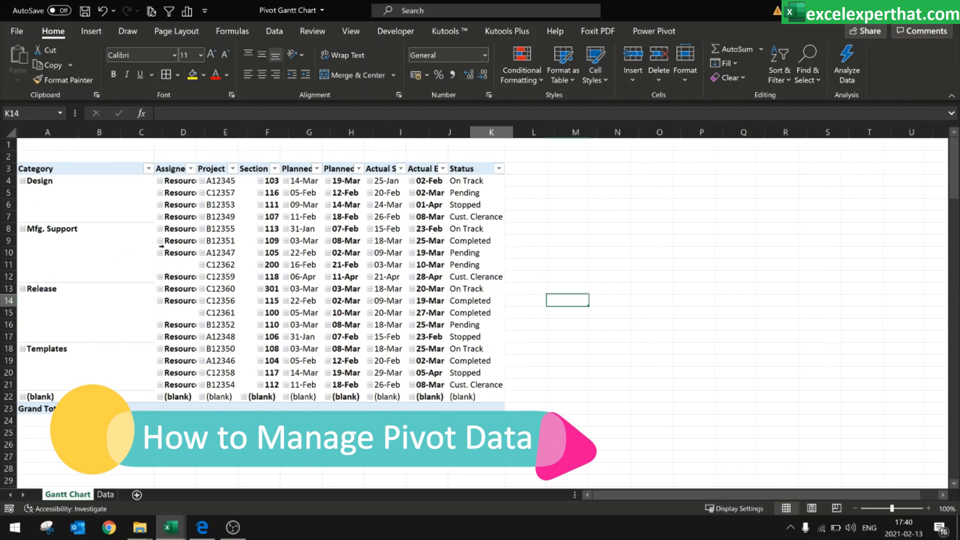
{"action": "left_click_drag", "start_coordinate": [121, 133], "coordinate": [129, 134]}
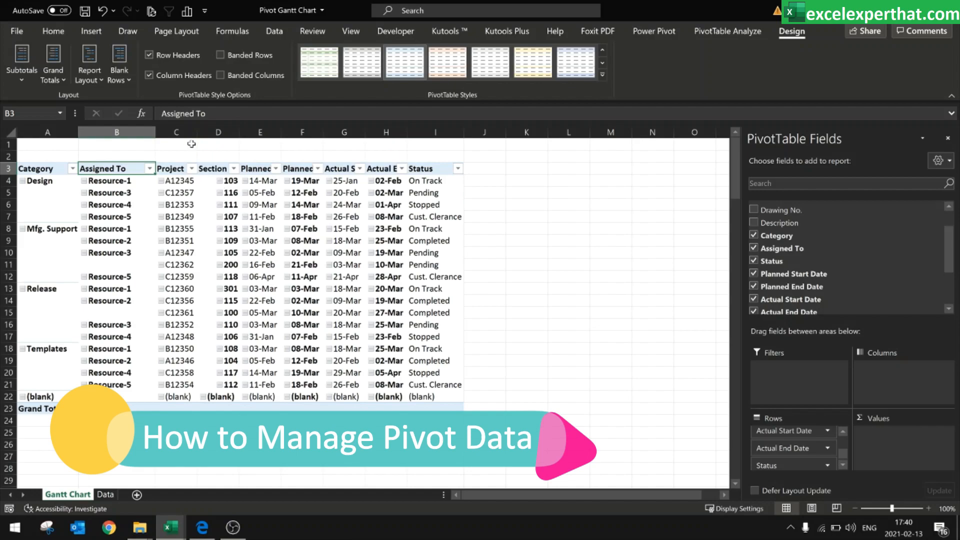
{"action": "left_click_drag", "start_coordinate": [197, 133], "coordinate": [482, 131]}
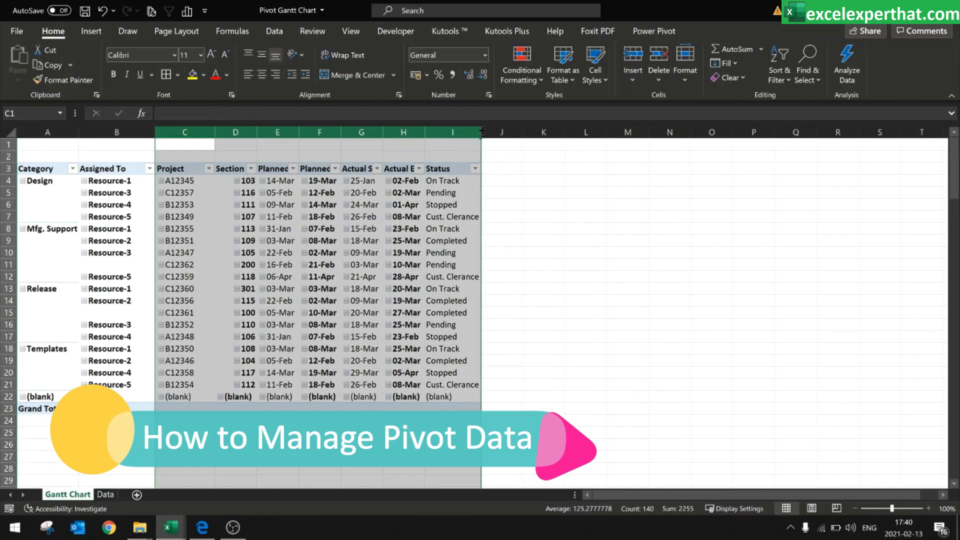
{"action": "key", "text": "alt+h"}
{"action": "key", "text": "o"}
{"action": "key", "text": "i"}
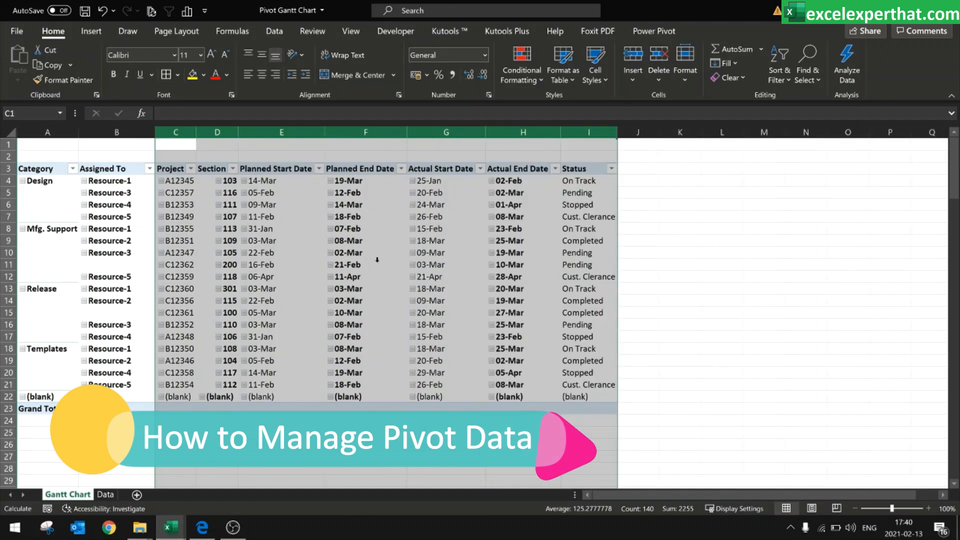
{"action": "left_click", "coordinate": [267, 181]}
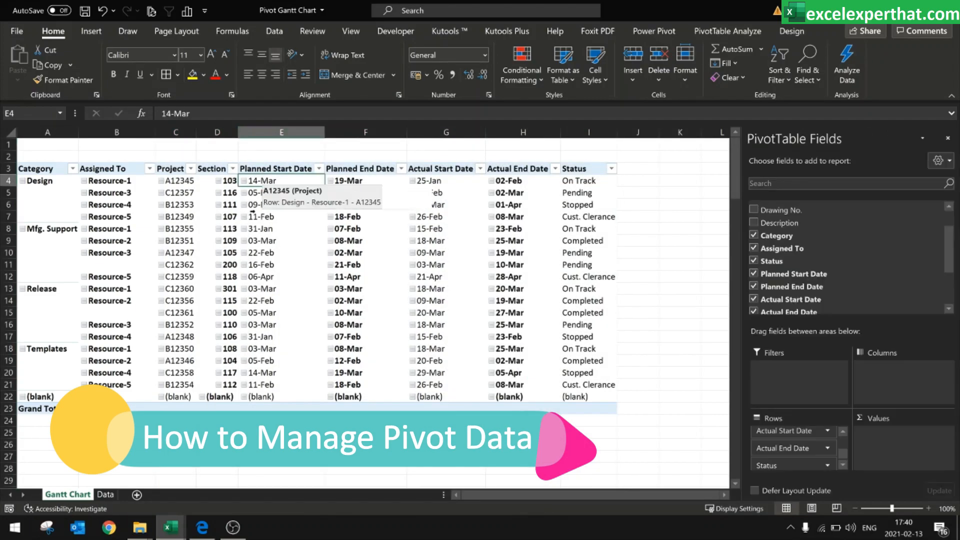
{"action": "left_click", "coordinate": [31, 168]}
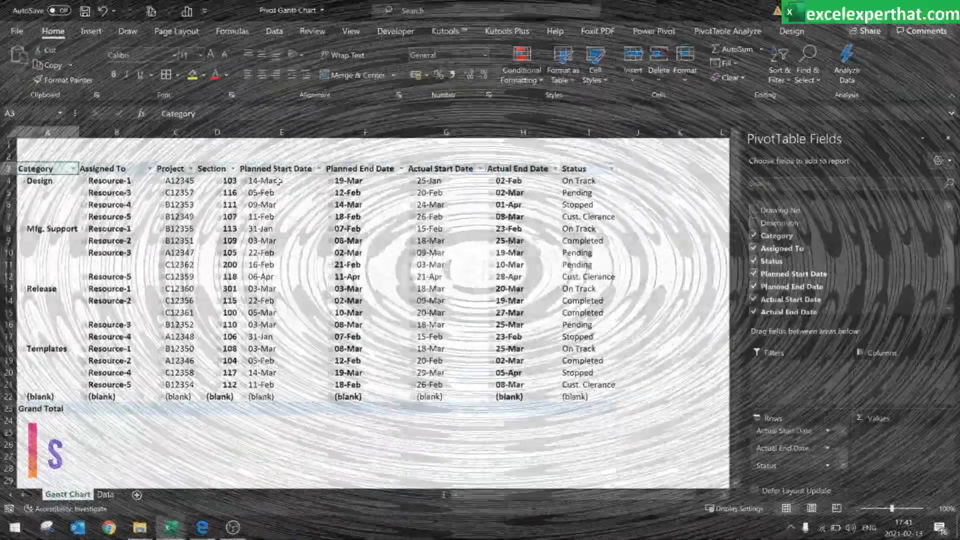
Step: Ungroup the Planned Start Date and Planned End Date fields in the pivot table
{"action": "left_click_drag", "start_coordinate": [280, 180], "coordinate": [507, 398]}
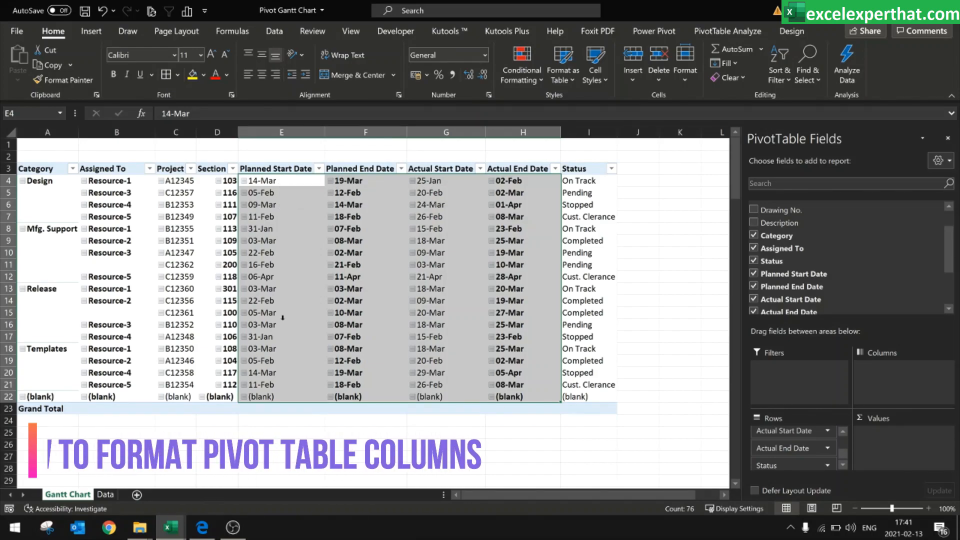
{"action": "right_click", "coordinate": [279, 183]}
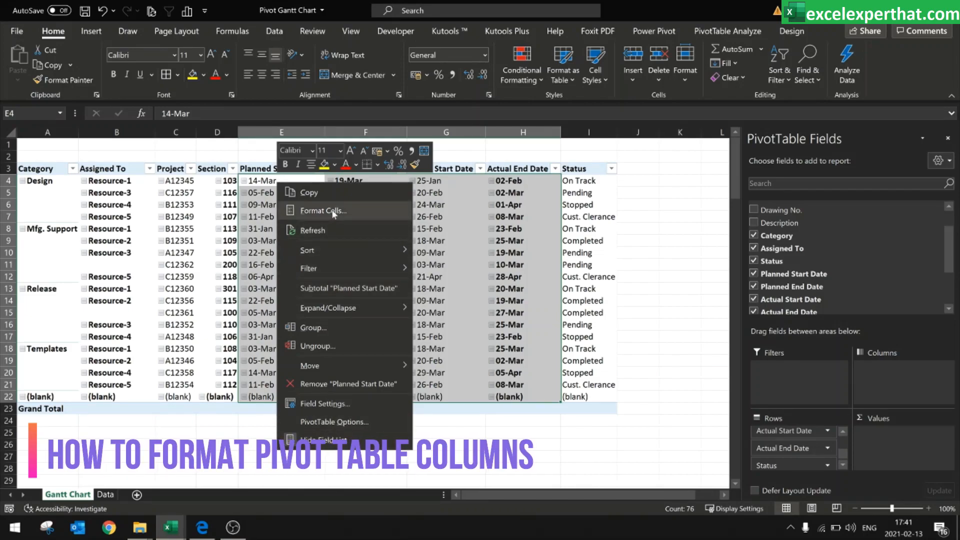
{"action": "left_click", "coordinate": [313, 346]}
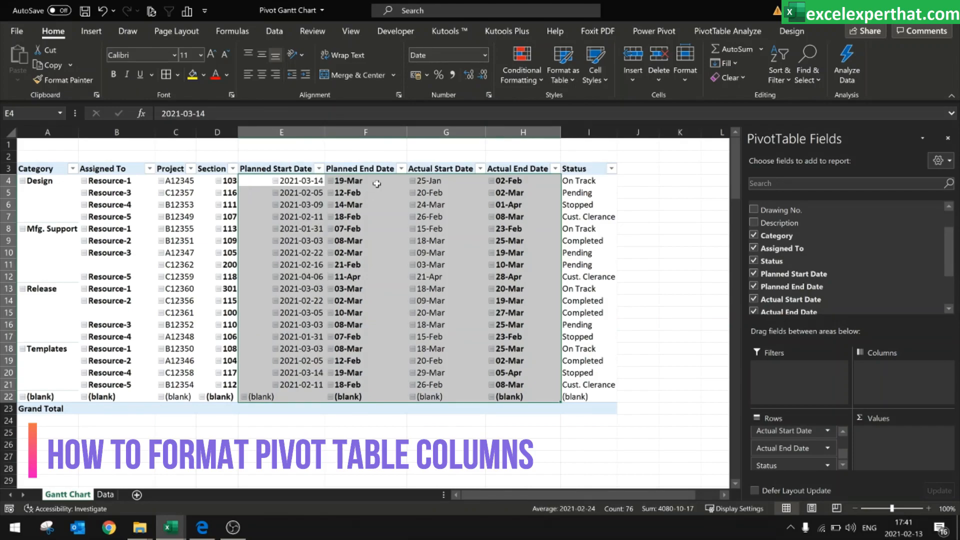
{"action": "left_click_drag", "start_coordinate": [377, 184], "coordinate": [368, 384]}
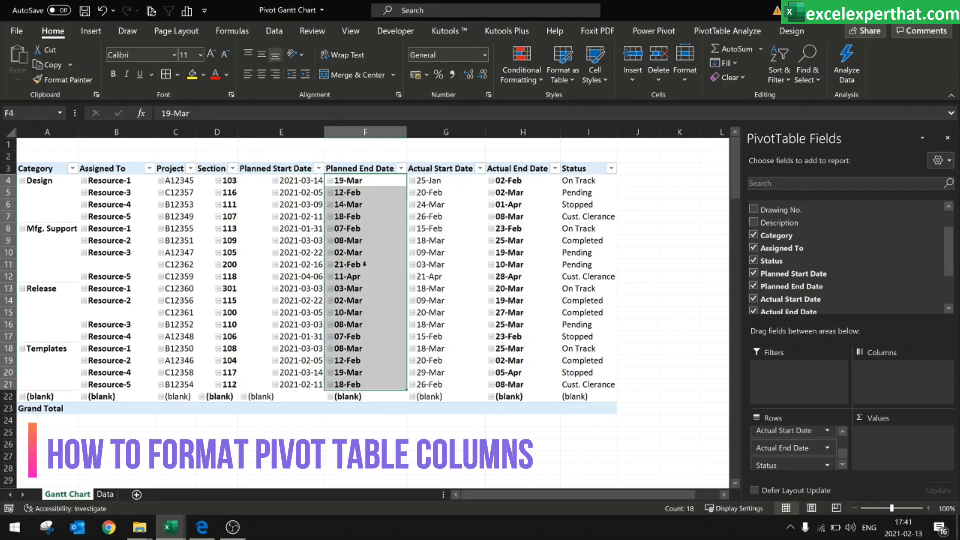
{"action": "right_click", "coordinate": [366, 253]}
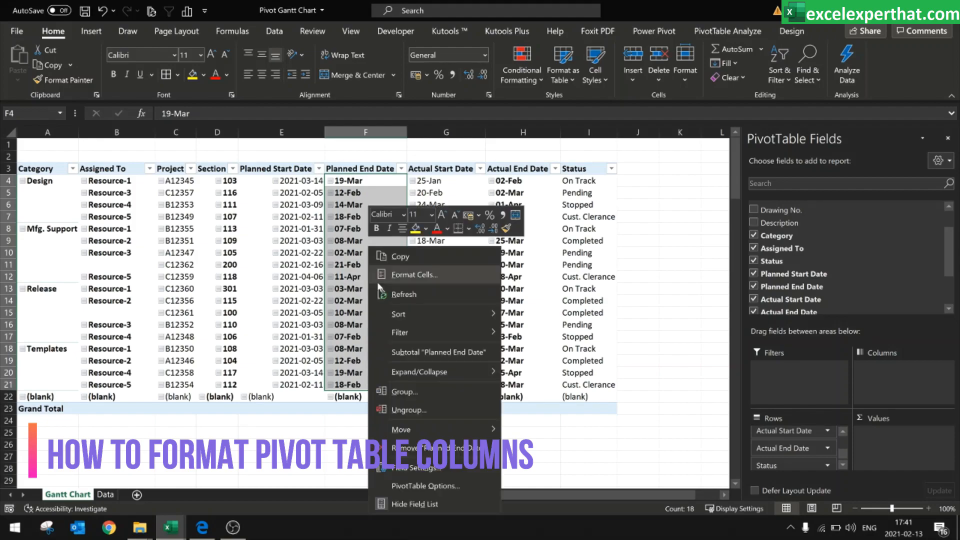
{"action": "left_click", "coordinate": [402, 411]}
Step: Ungroup the Actual Start Date and Actual End Date fields in the pivot table
{"action": "left_click_drag", "start_coordinate": [432, 181], "coordinate": [436, 384]}
{"action": "right_click", "coordinate": [437, 384]}
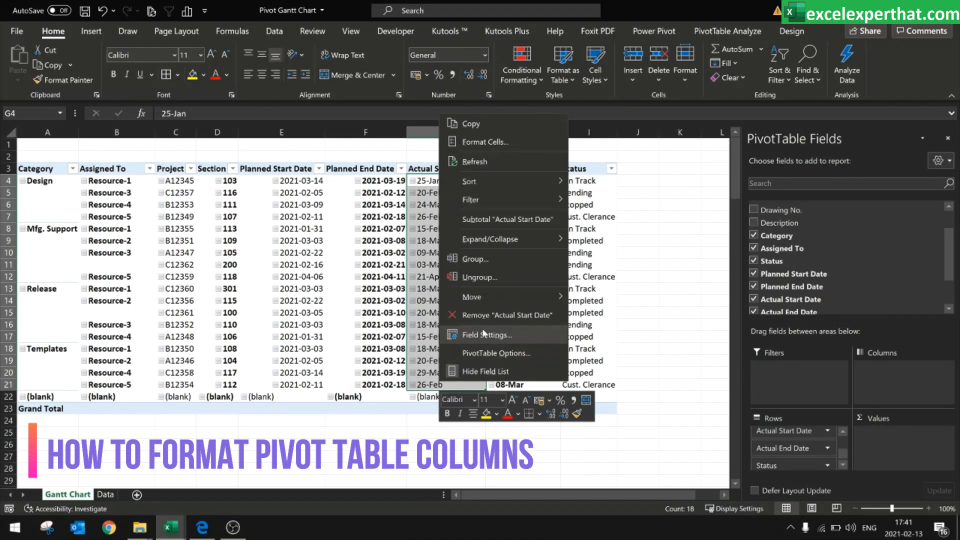
{"action": "left_click", "coordinate": [478, 278]}
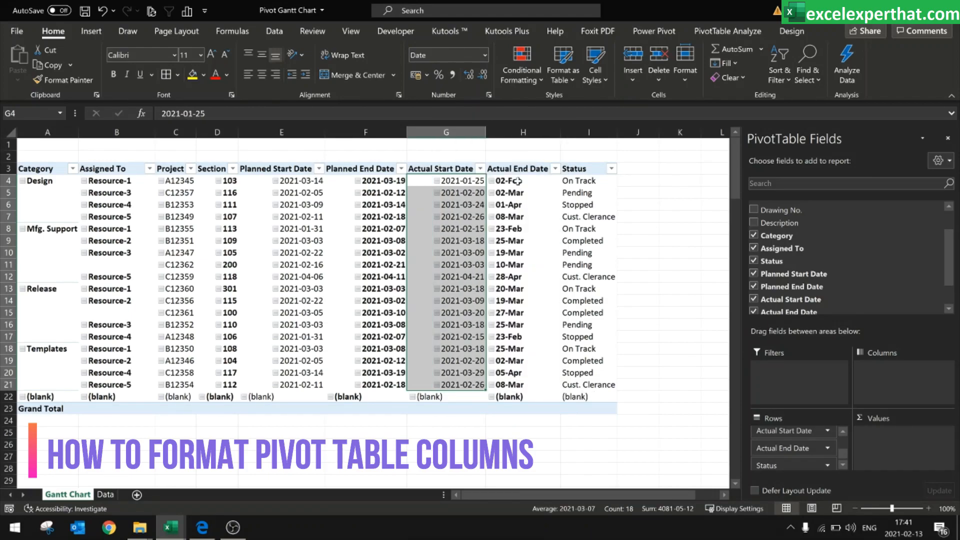
{"action": "left_click_drag", "start_coordinate": [518, 181], "coordinate": [524, 385]}
{"action": "right_click", "coordinate": [523, 385]}
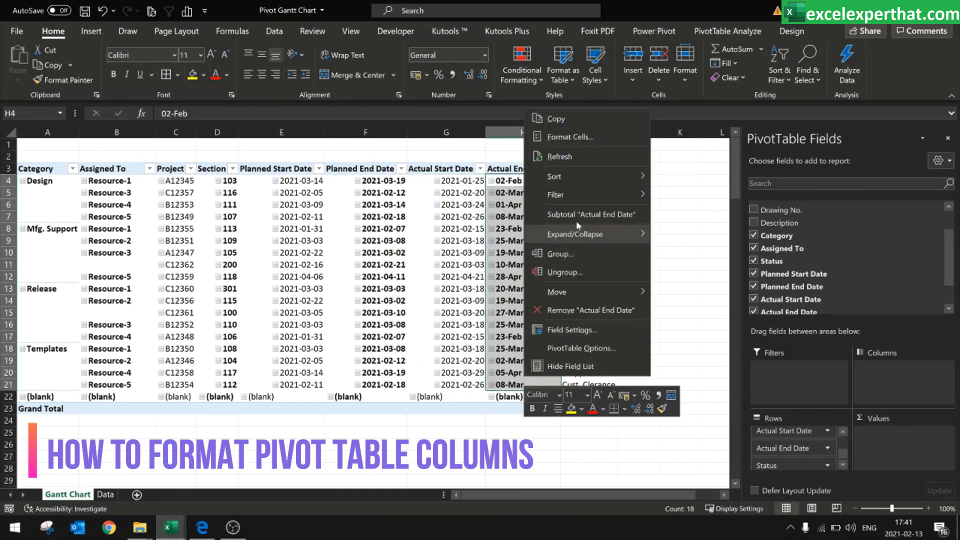
{"action": "left_click", "coordinate": [581, 268]}
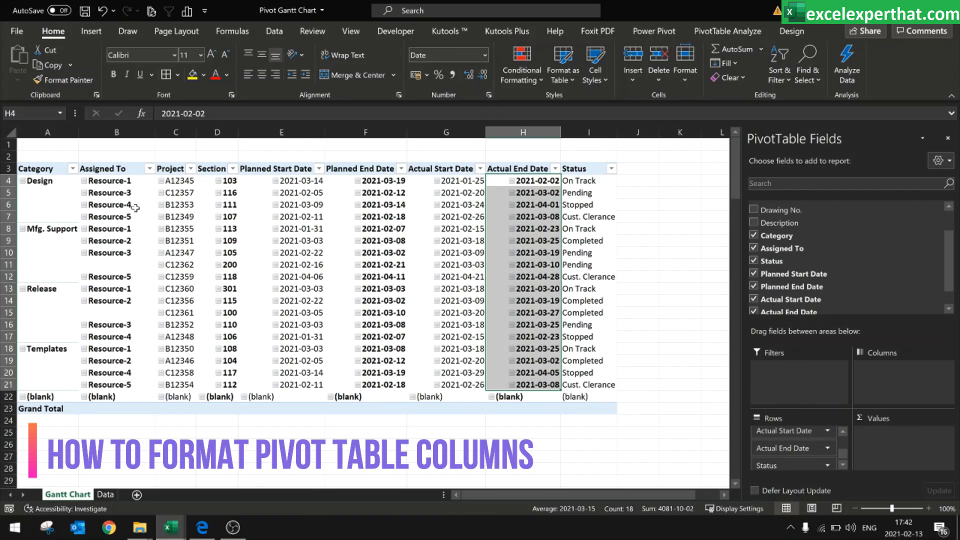
{"action": "left_click", "coordinate": [280, 244]}
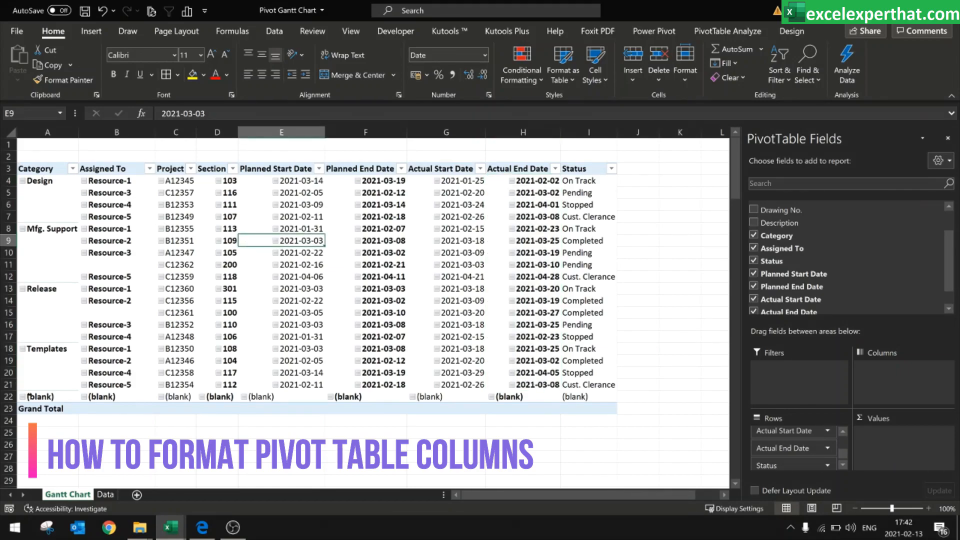
Step: Filter the Category field to exclude the (blank) item
{"action": "left_click", "coordinate": [9, 396]}
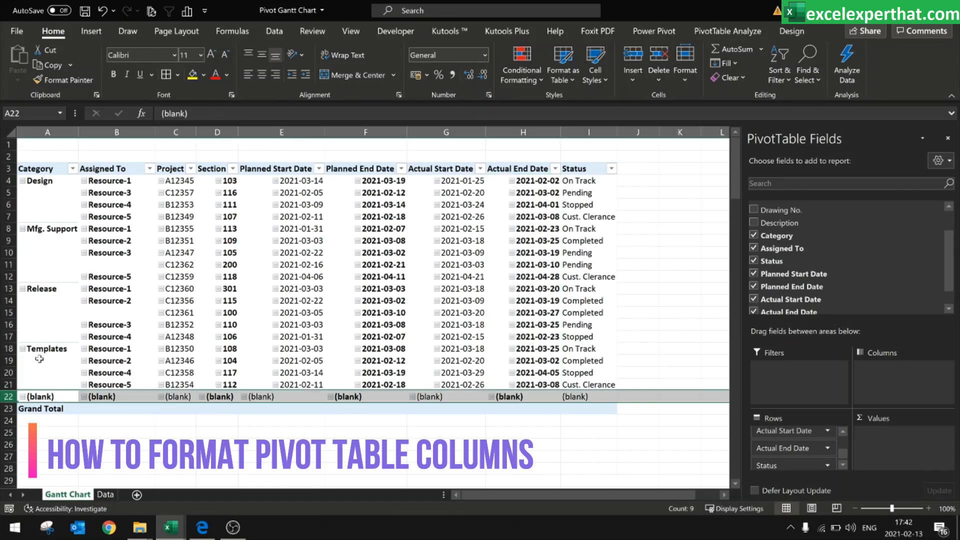
{"action": "left_click", "coordinate": [73, 169]}
{"action": "left_click", "coordinate": [29, 360]}
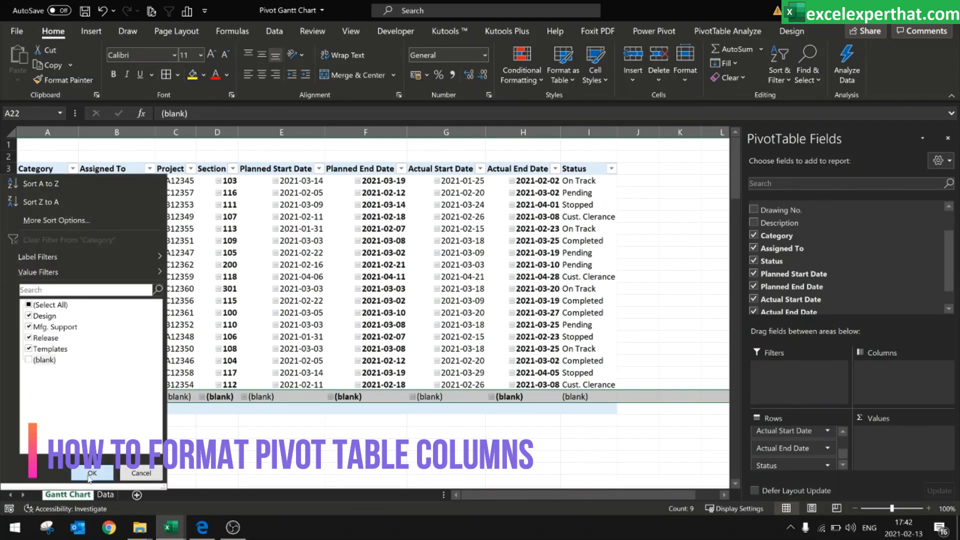
{"action": "left_click", "coordinate": [92, 474]}
{"action": "left_click", "coordinate": [205, 434]}
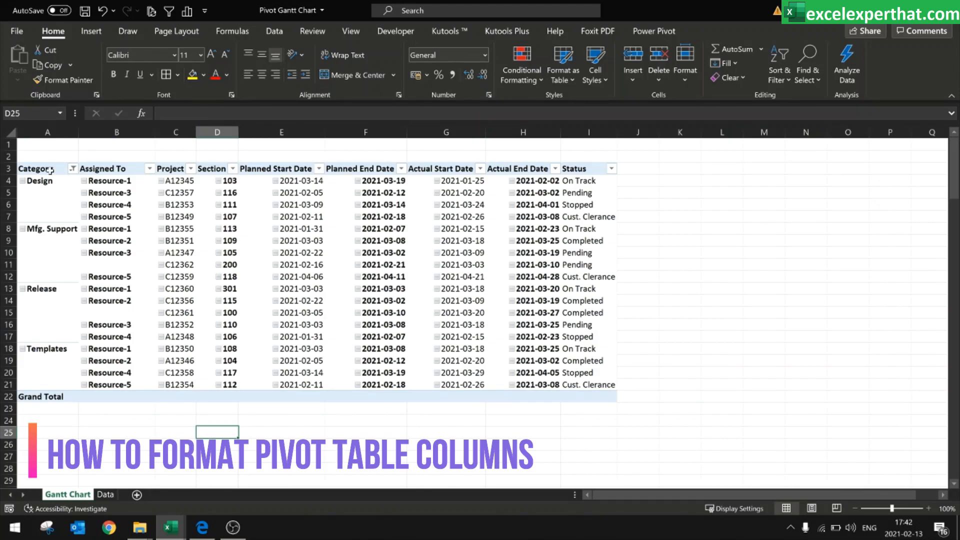
Step: Format the dates in all four planned and actual date columns as 14-Mar-12 with the English (Australia) locale
{"action": "left_click_drag", "start_coordinate": [280, 181], "coordinate": [500, 385]}
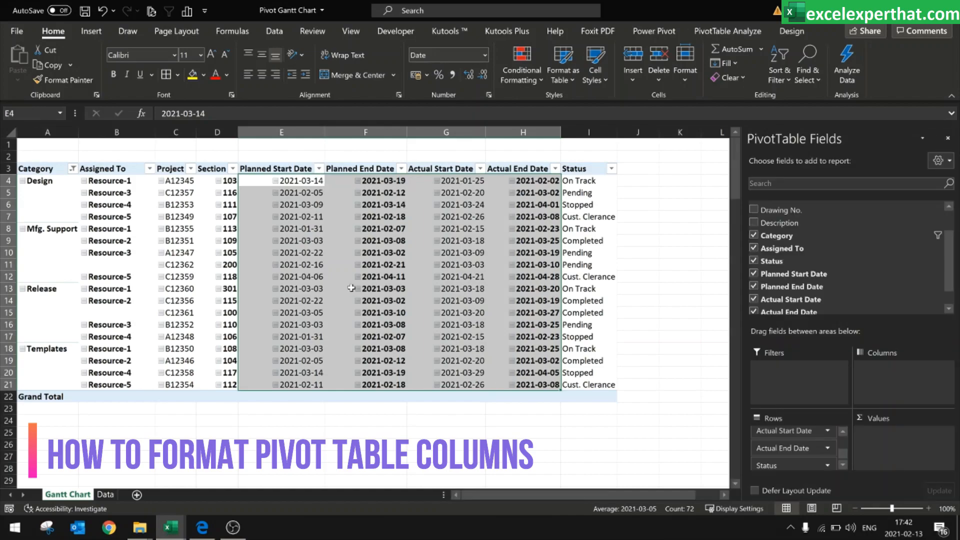
{"action": "right_click", "coordinate": [315, 248]}
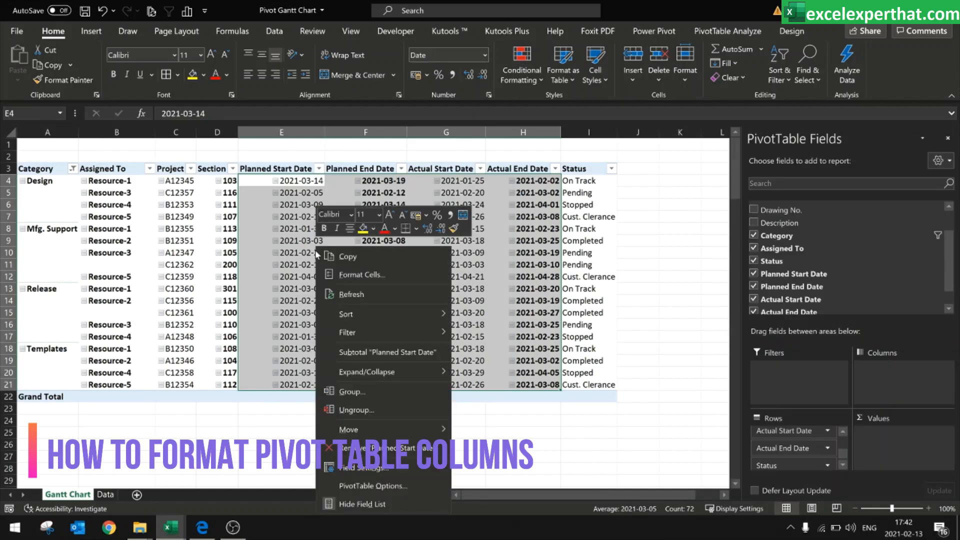
{"action": "left_click", "coordinate": [346, 275]}
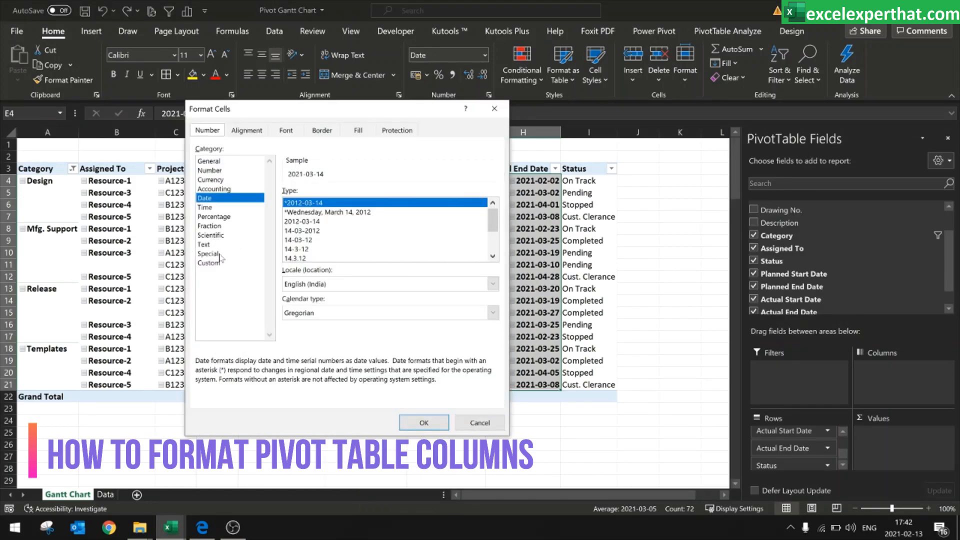
{"action": "left_click", "coordinate": [310, 284]}
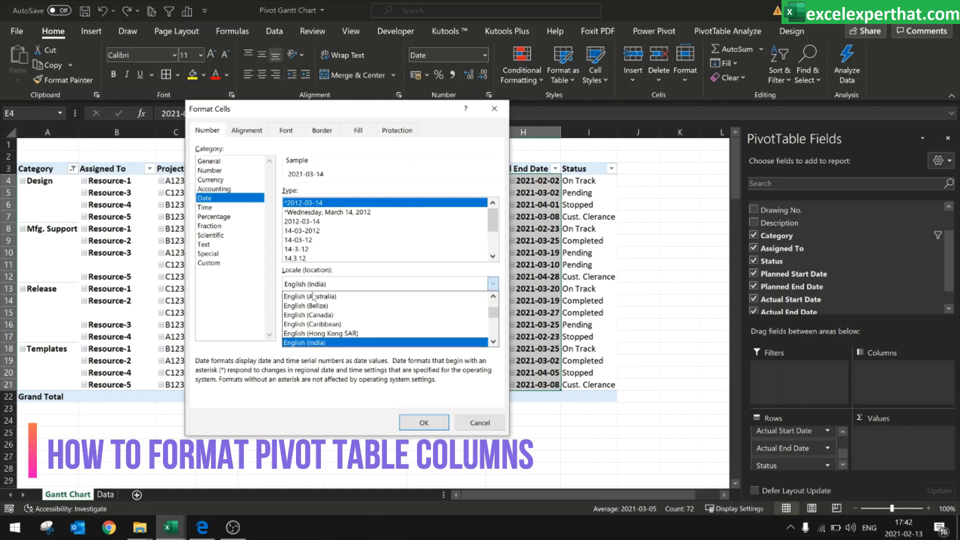
{"action": "left_click", "coordinate": [320, 297]}
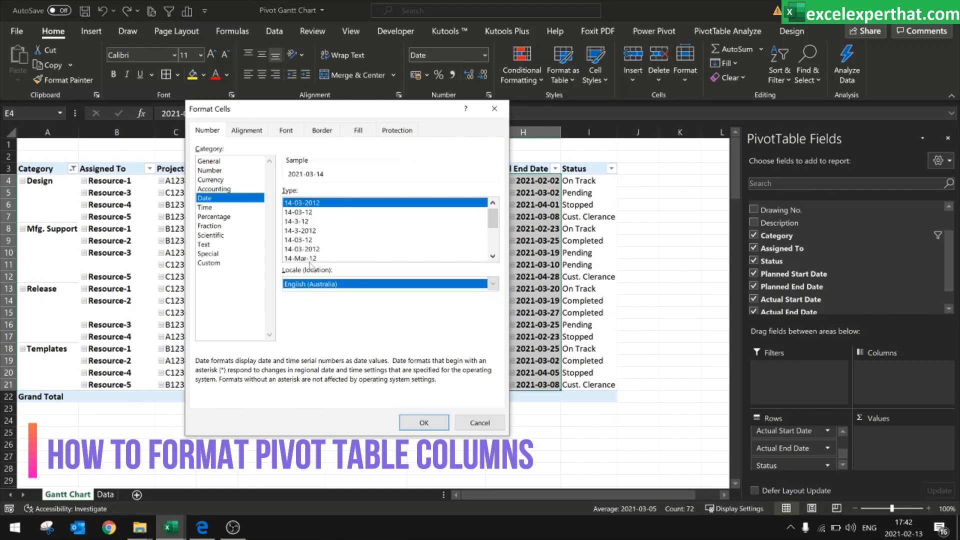
{"action": "left_click", "coordinate": [306, 259]}
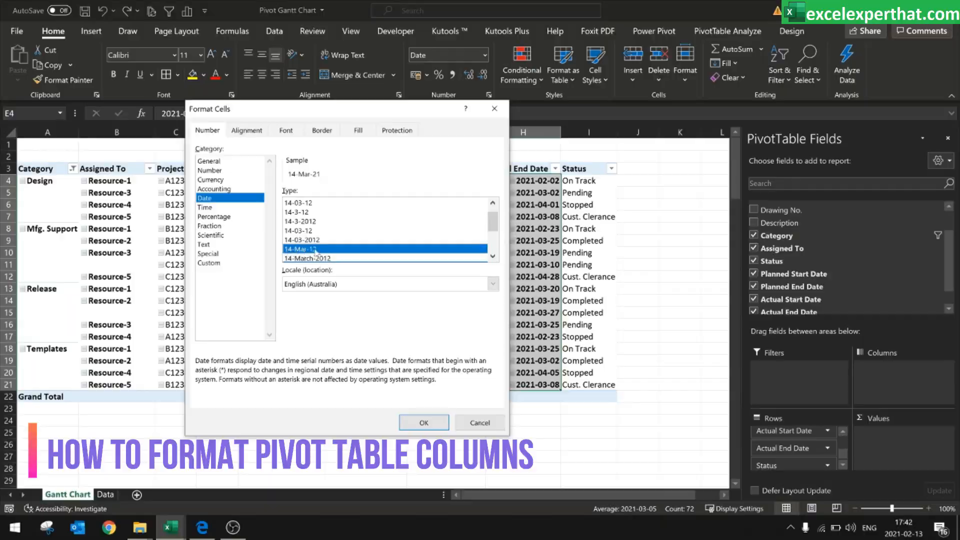
{"action": "left_click", "coordinate": [424, 419]}
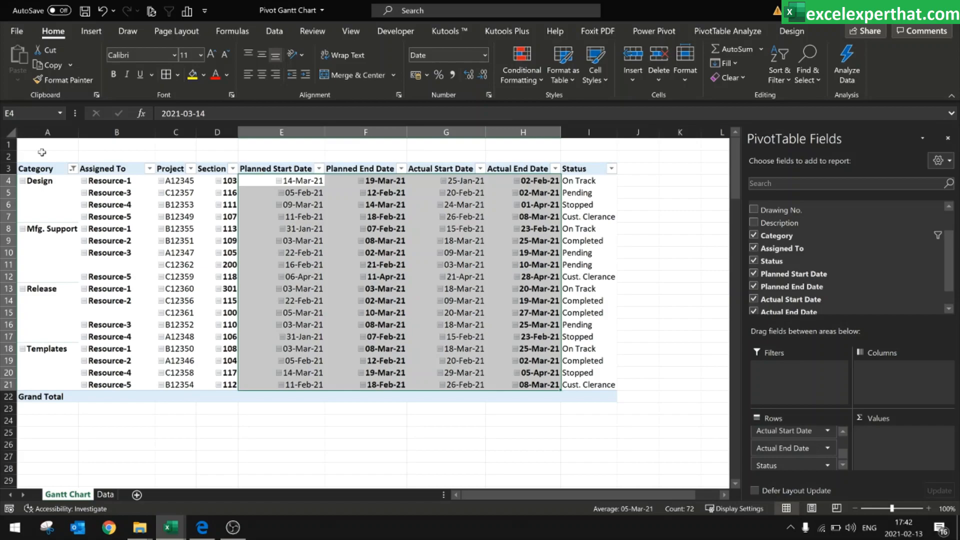
{"action": "left_click", "coordinate": [42, 152]}
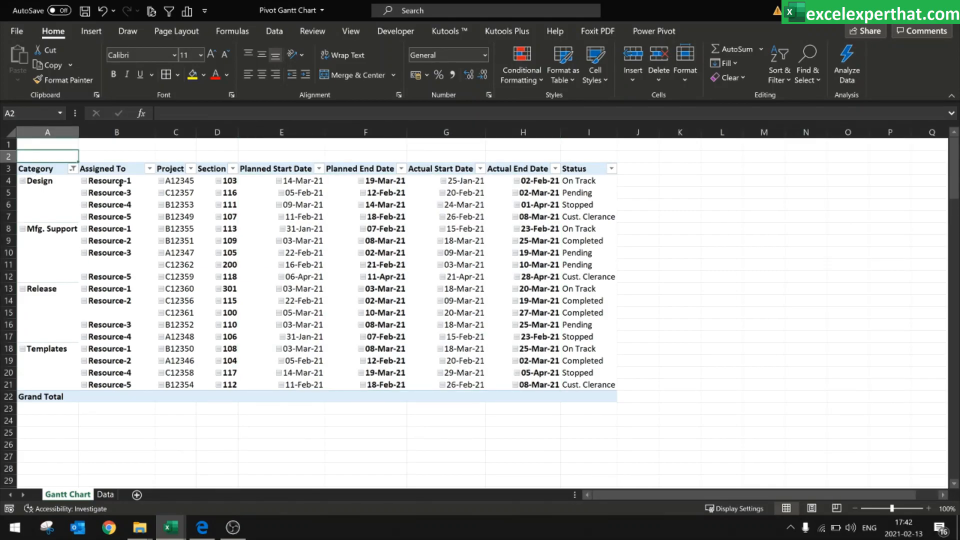
Step: In the PivotTable options, enable merging and centering cells with labels and disable autofitting column widths on update
{"action": "left_click", "coordinate": [25, 184]}
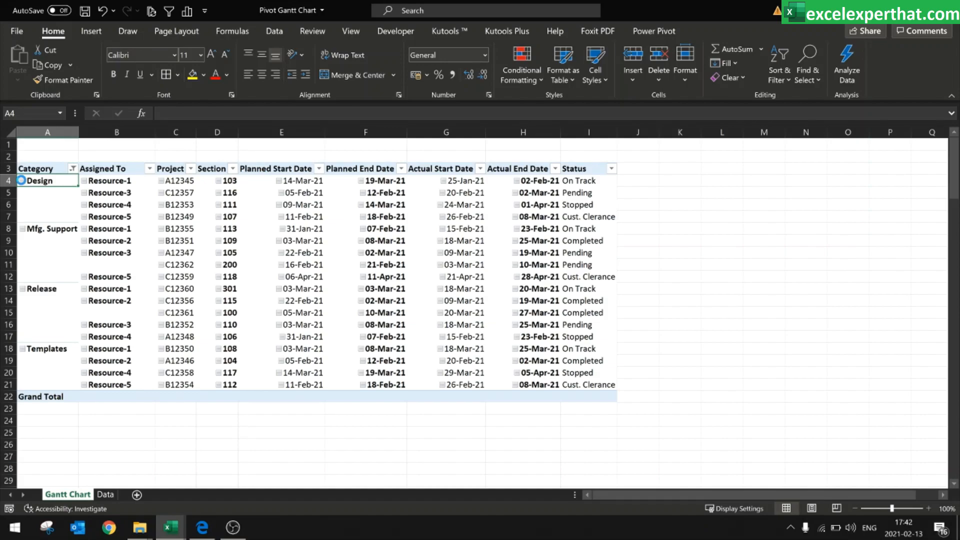
{"action": "left_click", "coordinate": [23, 182]}
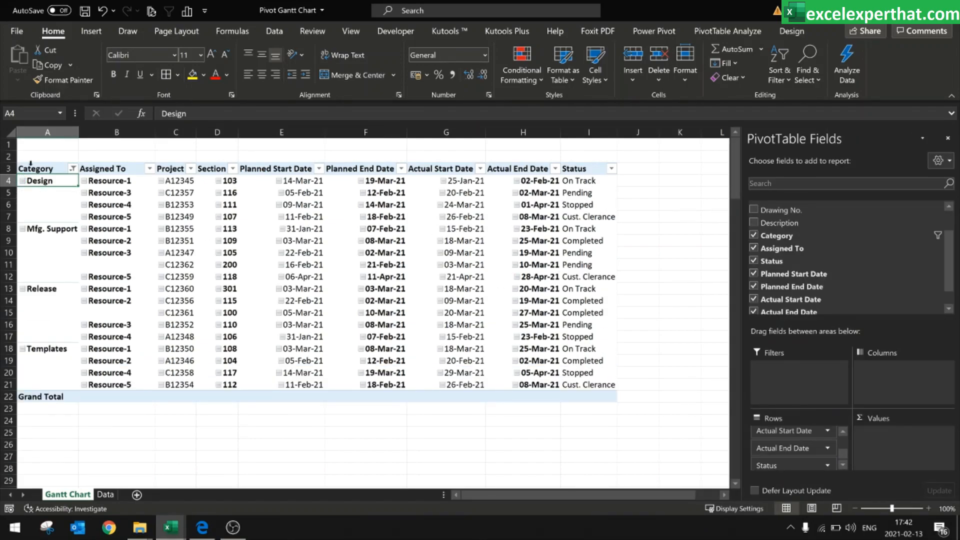
{"action": "left_click", "coordinate": [48, 170]}
{"action": "right_click", "coordinate": [48, 170]}
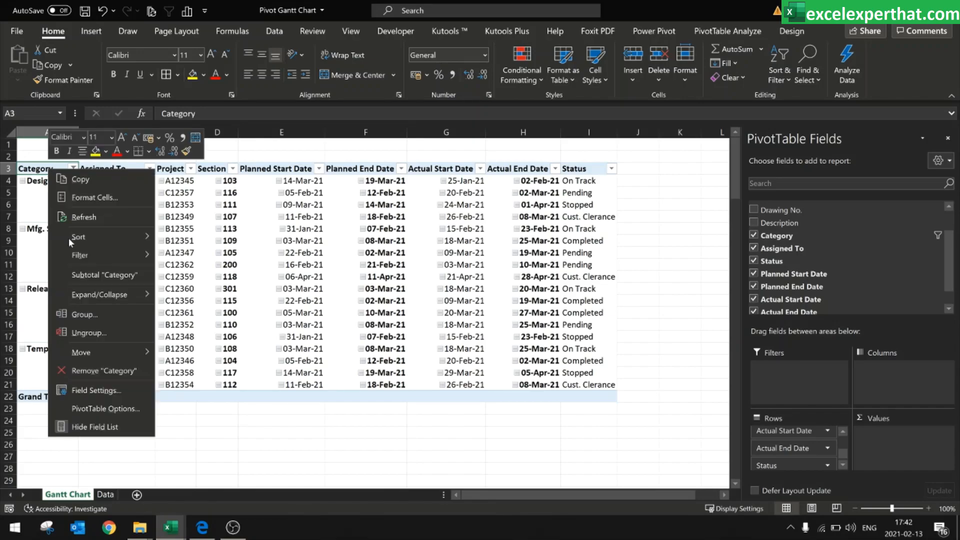
{"action": "left_click", "coordinate": [99, 408]}
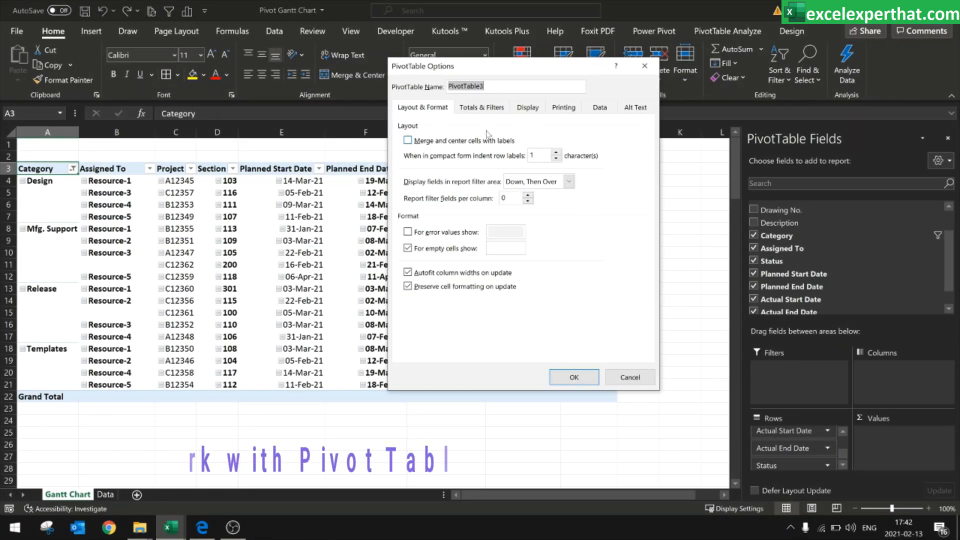
{"action": "left_click", "coordinate": [435, 141]}
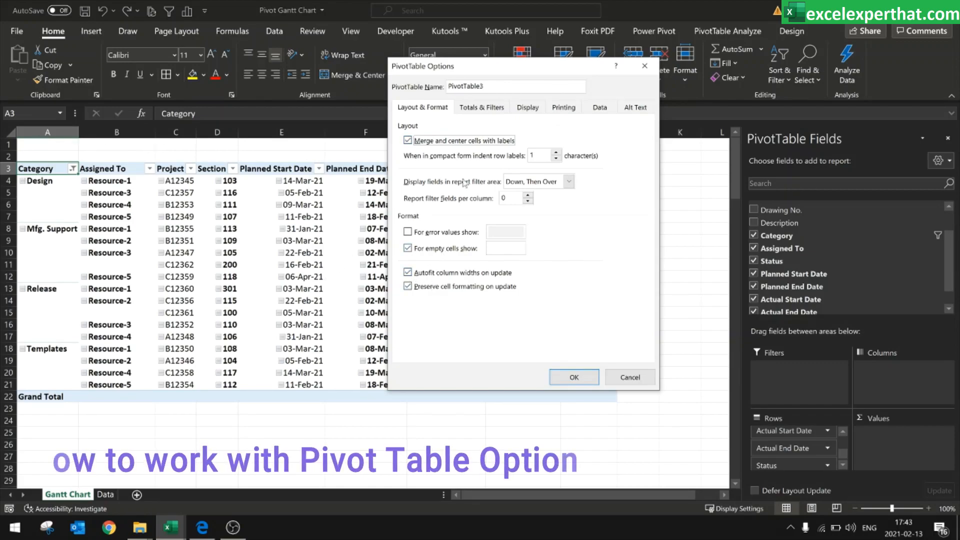
{"action": "left_click", "coordinate": [407, 273]}
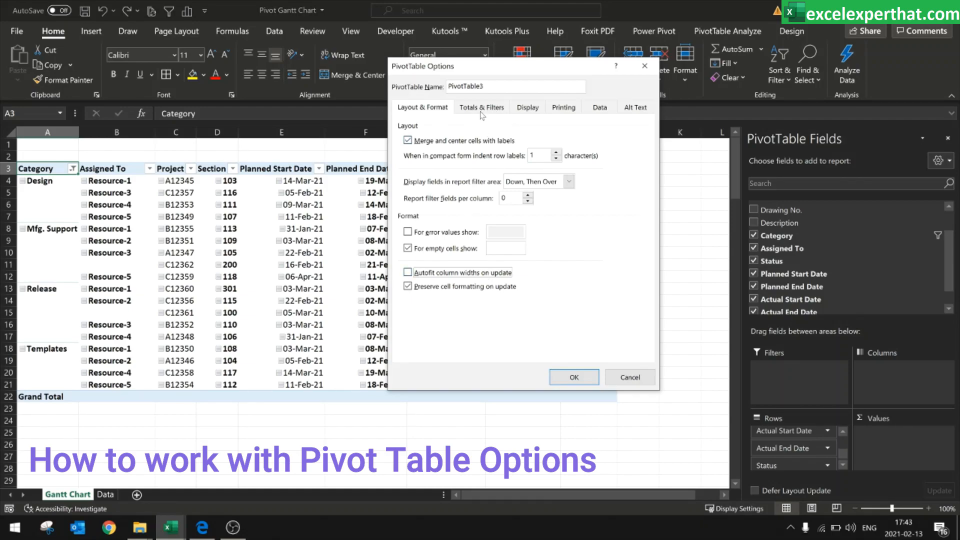
Step: Turn off the expand/collapse buttons in the PivotTable display options and apply the option changes
{"action": "left_click", "coordinate": [538, 110]}
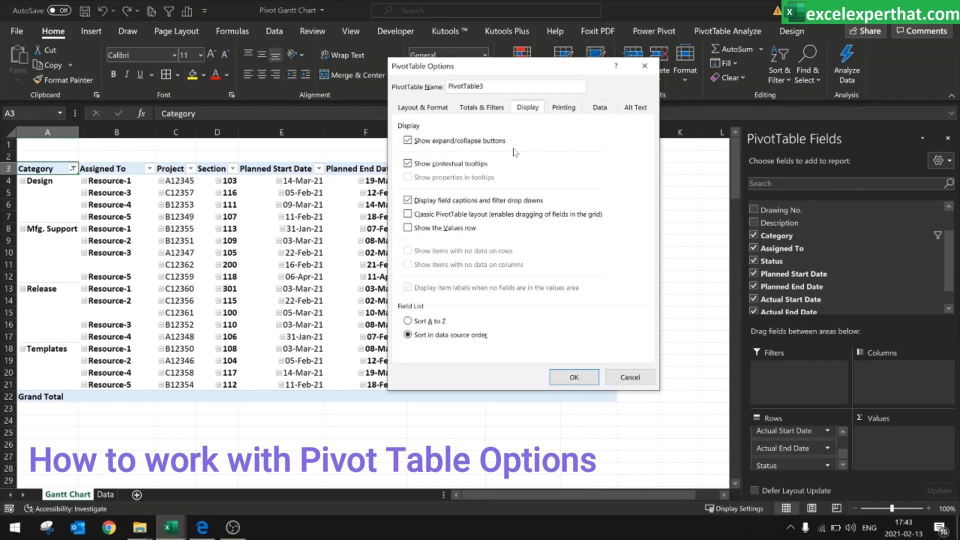
{"action": "left_click", "coordinate": [408, 141]}
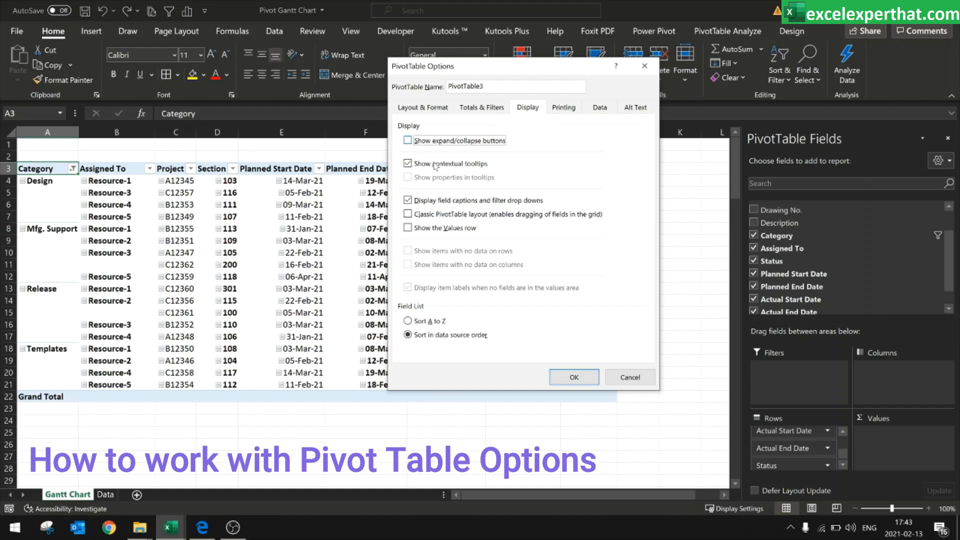
{"action": "left_click", "coordinate": [573, 378]}
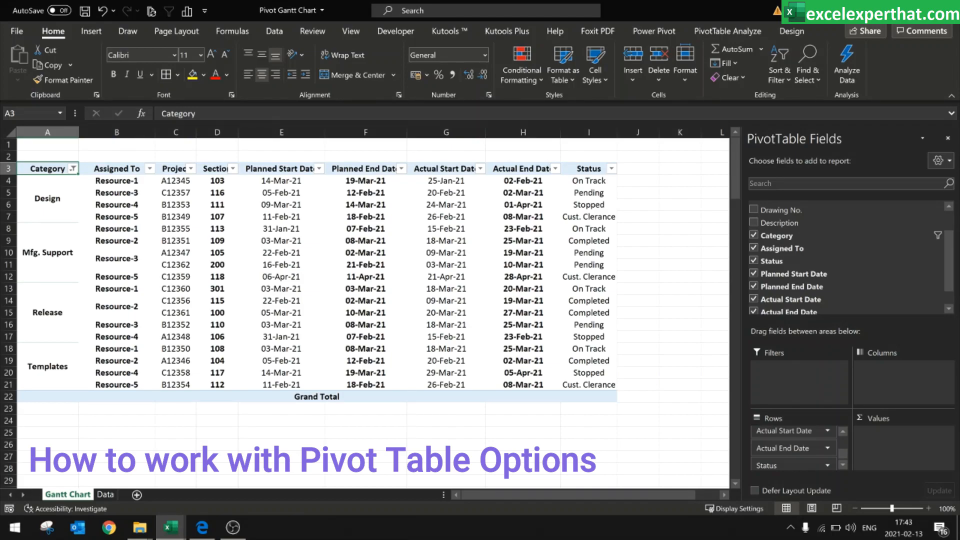
{"action": "left_click", "coordinate": [44, 192]}
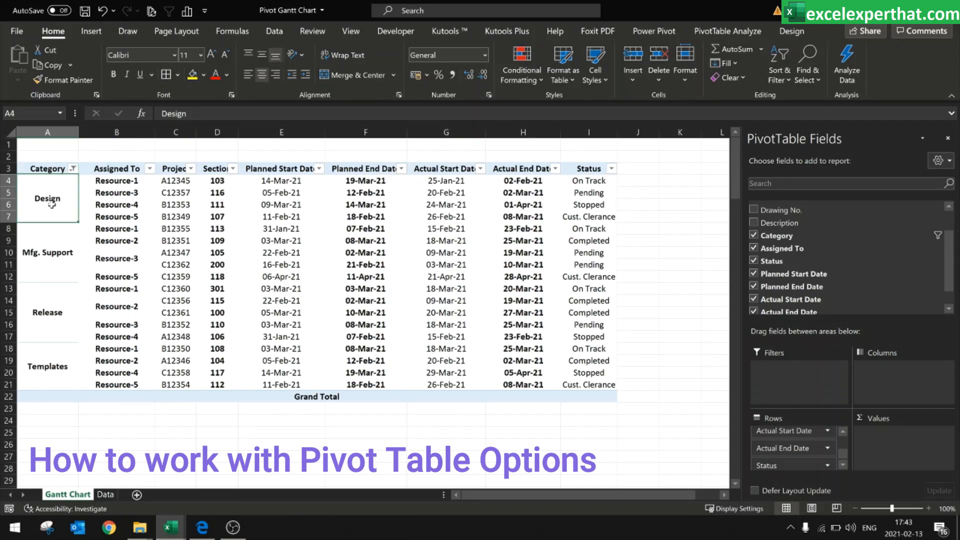
{"action": "left_click", "coordinate": [69, 239]}
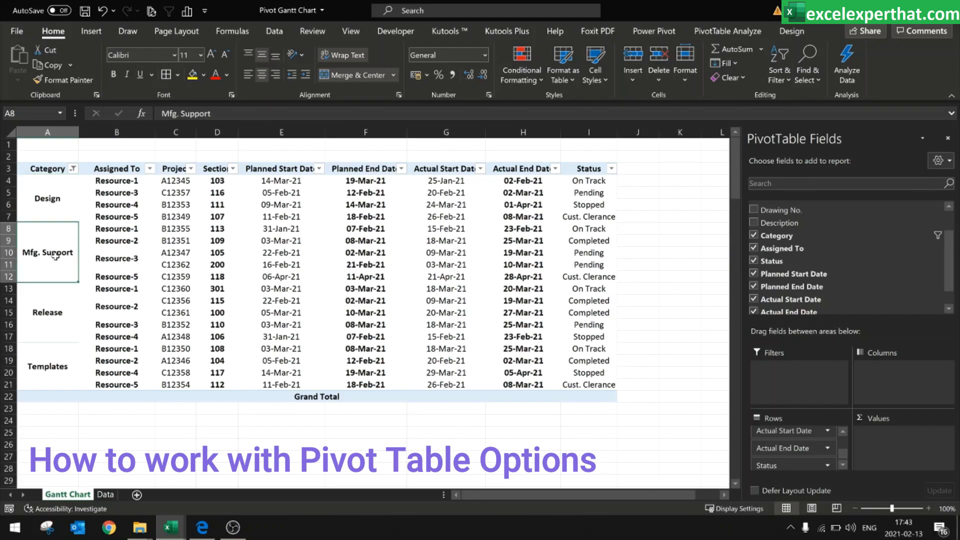
{"action": "left_click", "coordinate": [59, 295]}
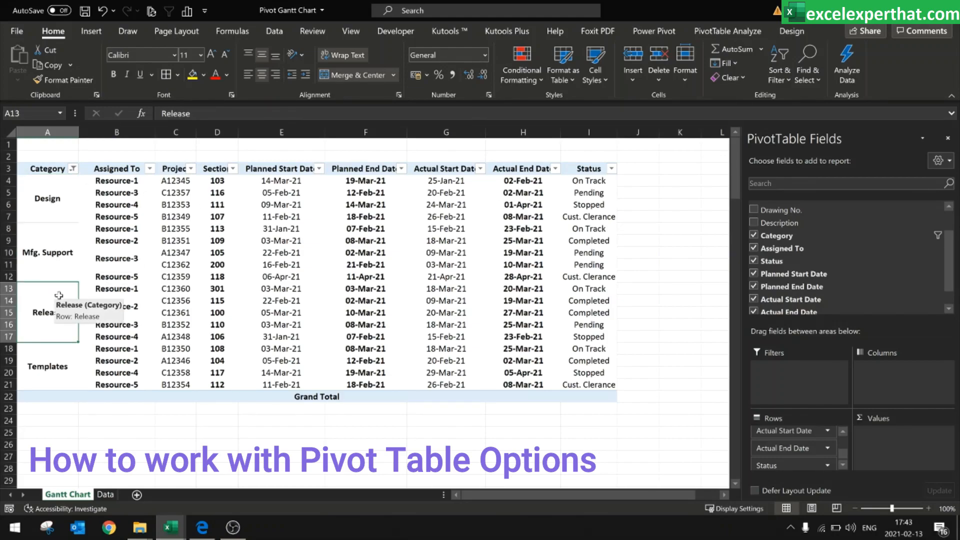
{"action": "left_click", "coordinate": [52, 374]}
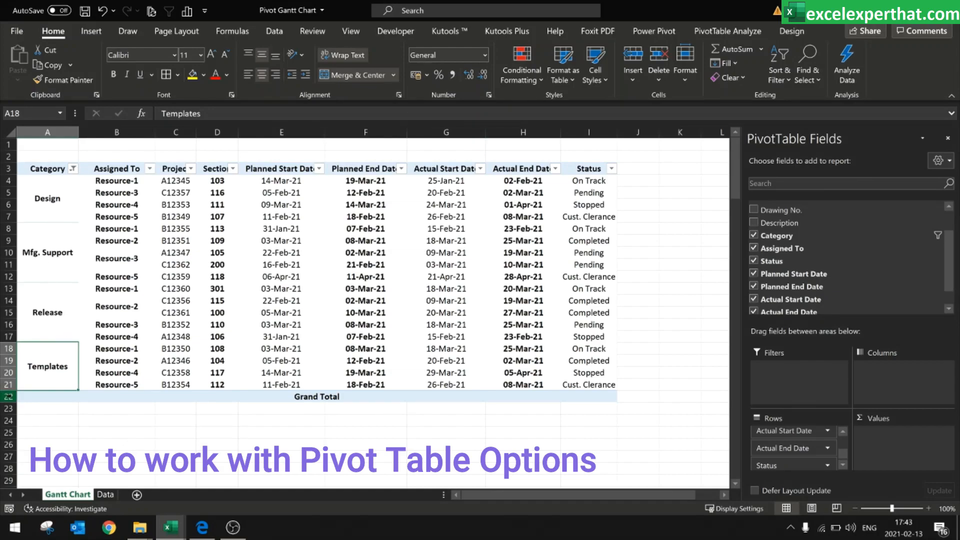
Step: Turn off the grand totals for both rows and columns in the PivotTable options
{"action": "left_click", "coordinate": [9, 396]}
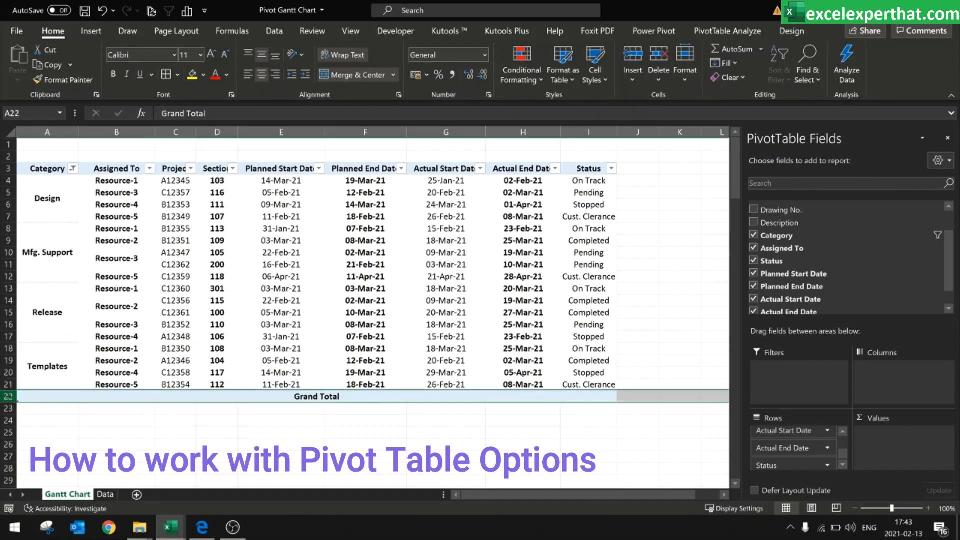
{"action": "right_click", "coordinate": [47, 172]}
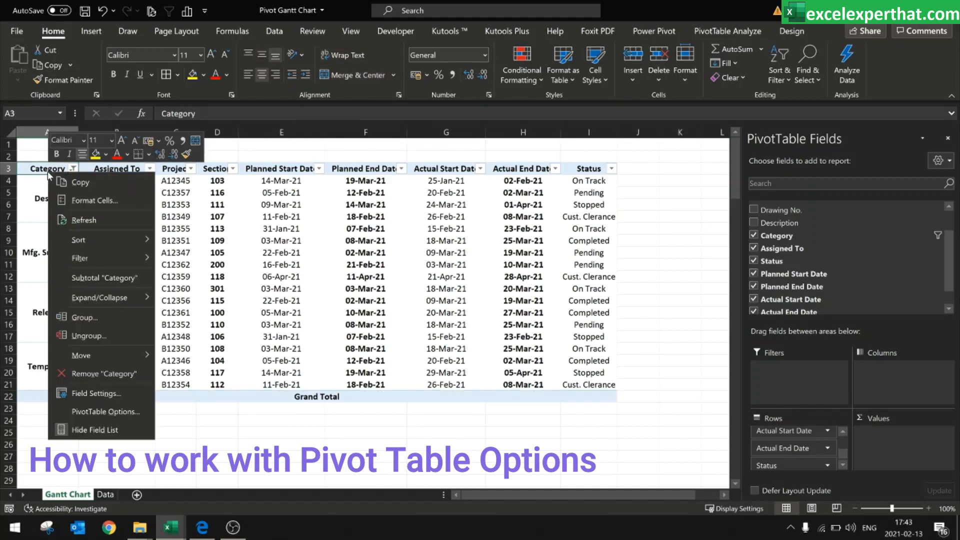
{"action": "left_click", "coordinate": [82, 404]}
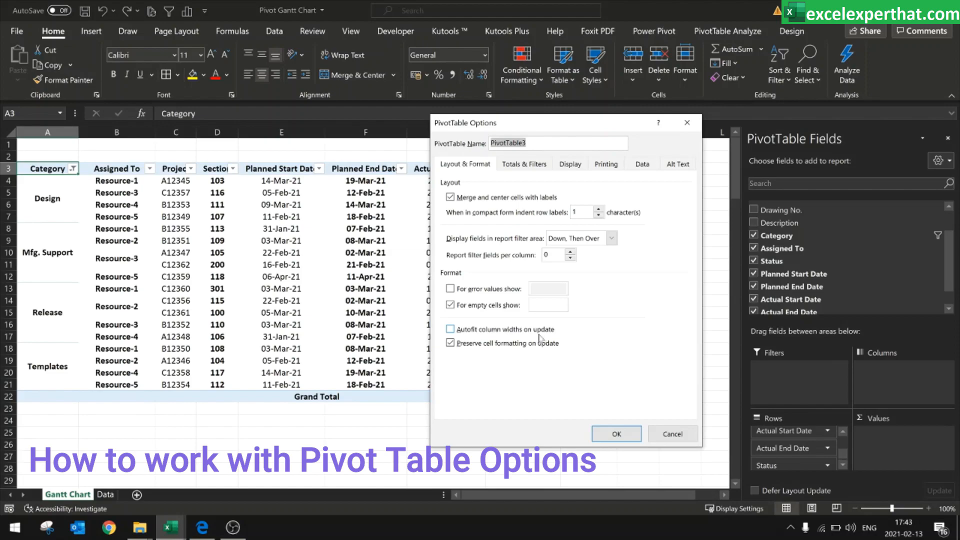
{"action": "left_click", "coordinate": [526, 165]}
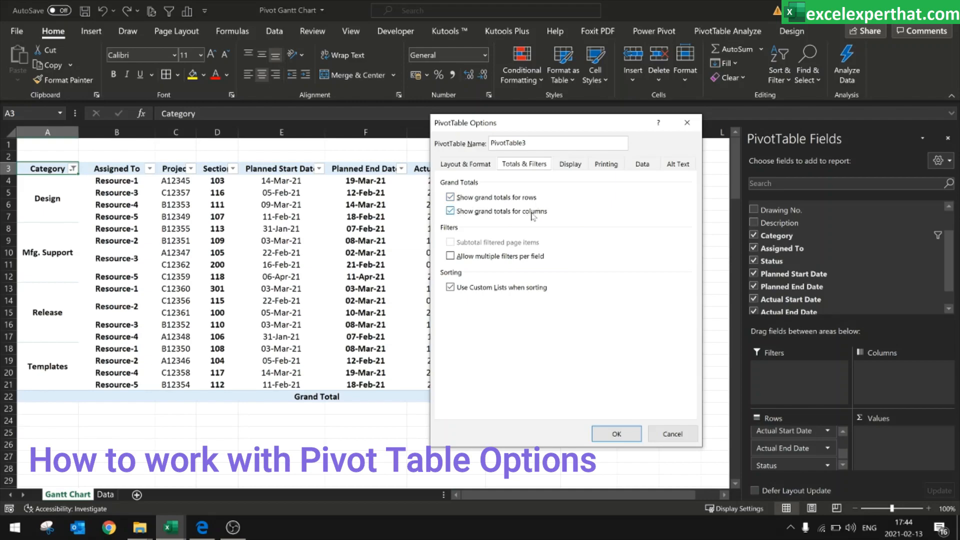
{"action": "left_click", "coordinate": [450, 197]}
{"action": "left_click", "coordinate": [450, 211]}
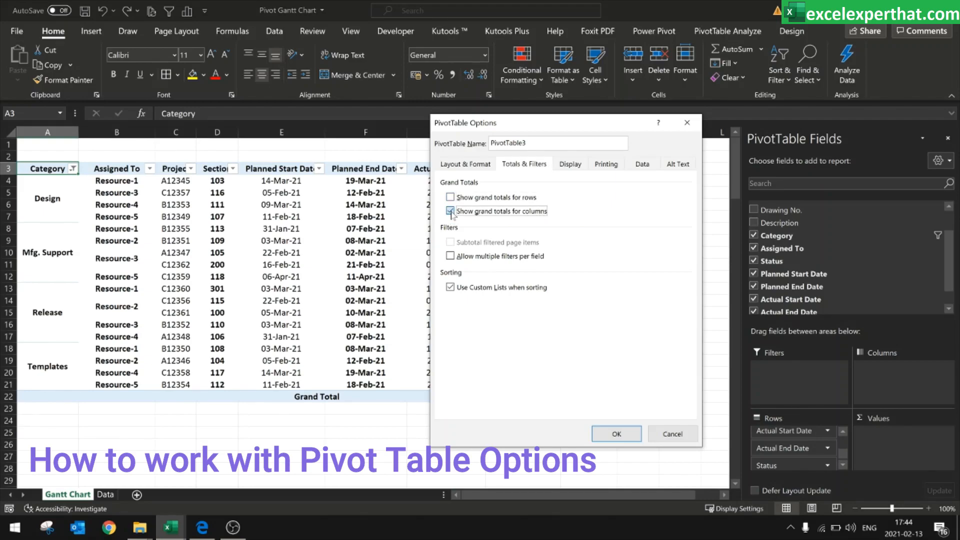
{"action": "left_click", "coordinate": [615, 434]}
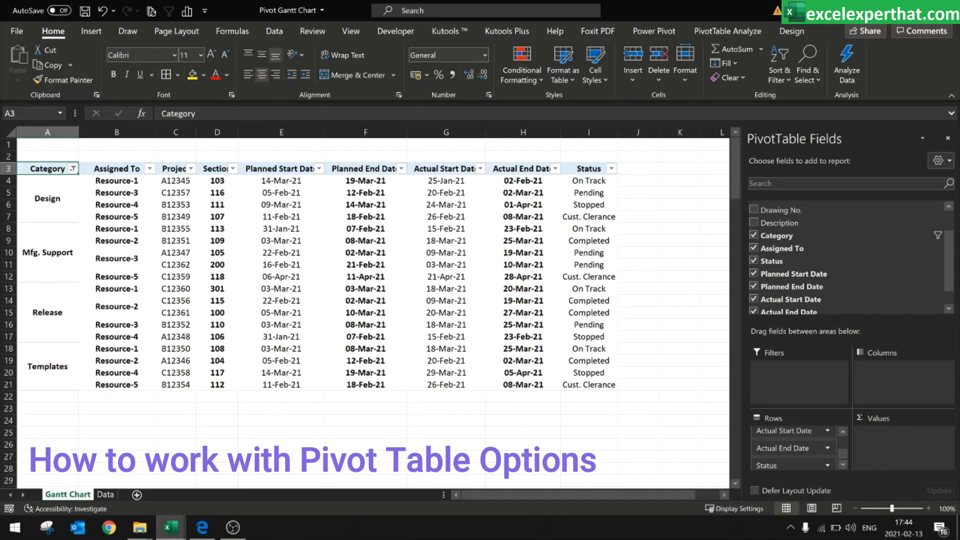
Step: Apply the solid blue Dark style with a black header row to the pivot table and save the workbook
{"action": "mouse_move", "coordinate": [310, 252]}
{"action": "left_click", "coordinate": [787, 32]}
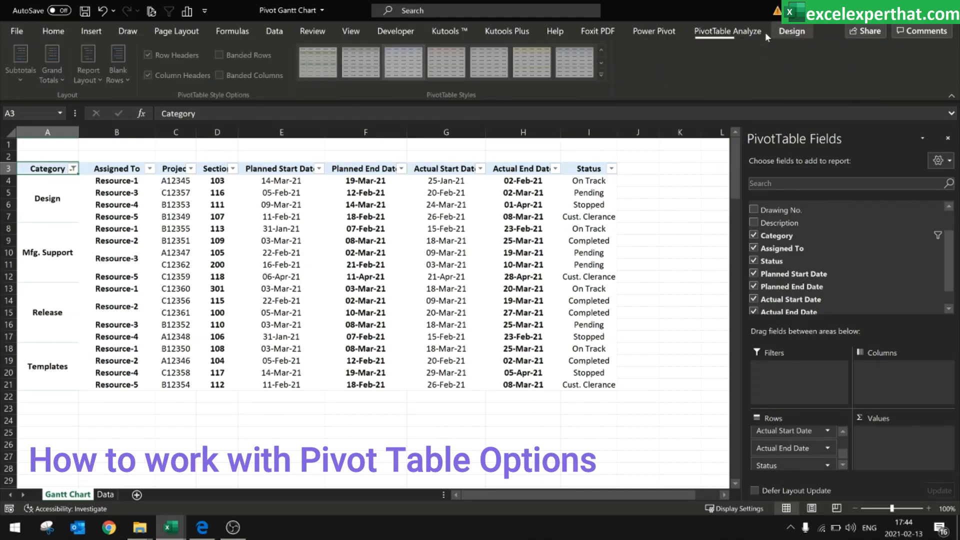
{"action": "left_click", "coordinate": [598, 74]}
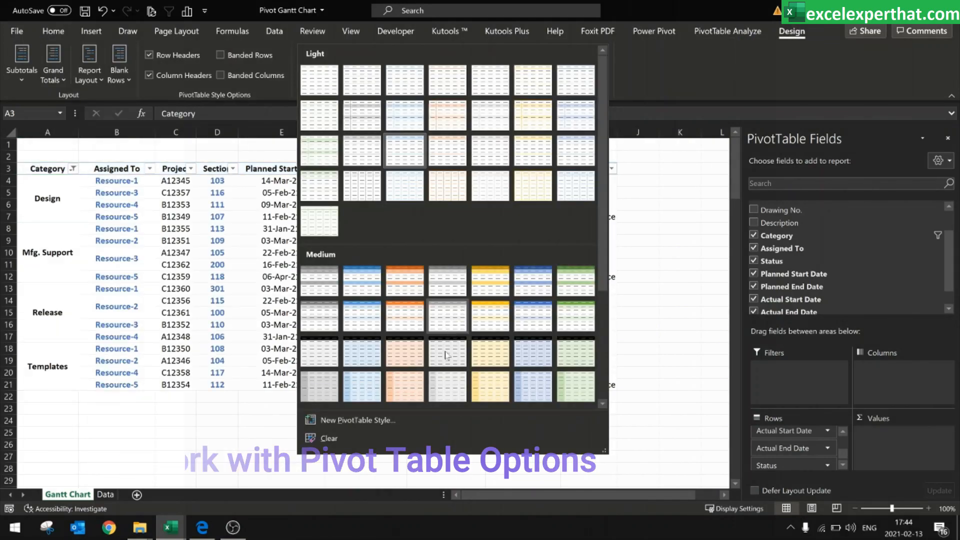
{"action": "scroll", "coordinate": [474, 387], "scroll_direction": "down", "scroll_amount": 3}
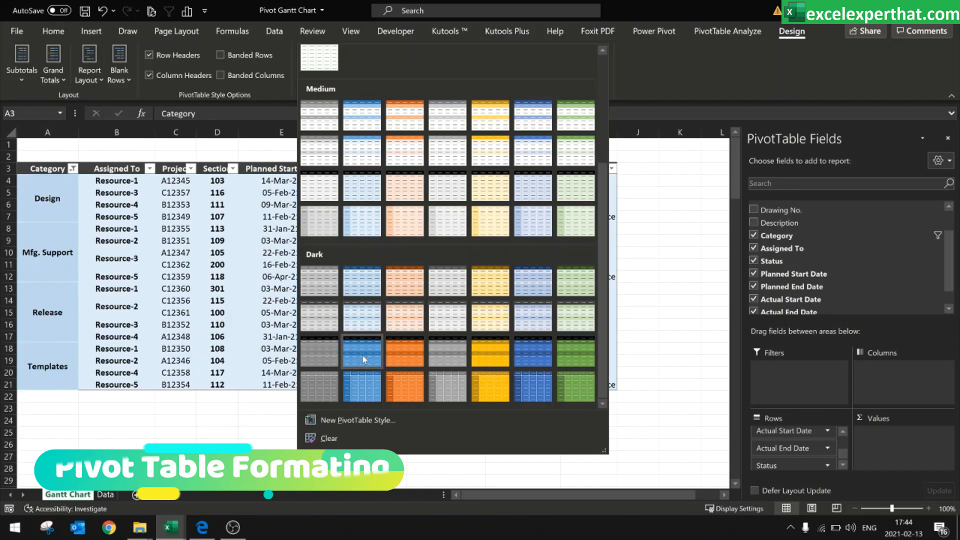
{"action": "left_click", "coordinate": [362, 355]}
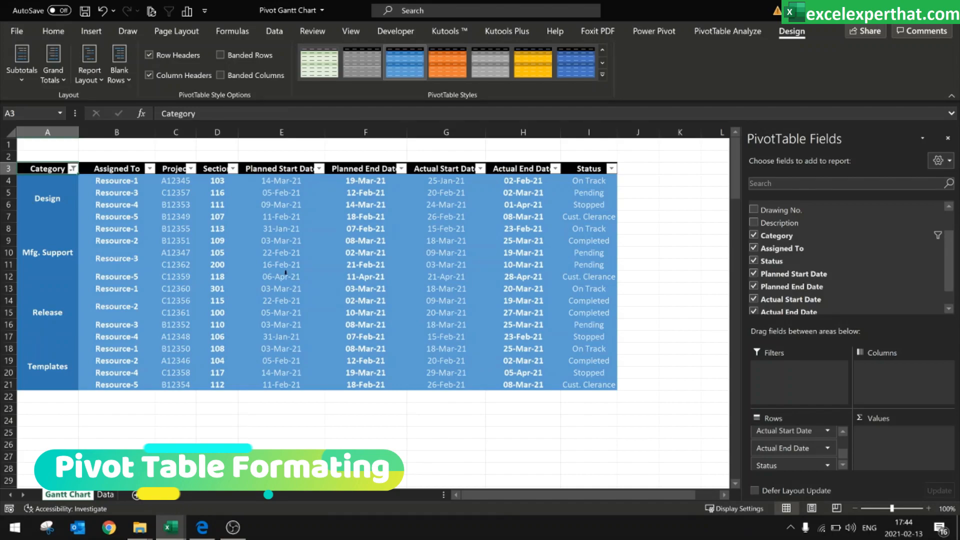
{"action": "left_click", "coordinate": [495, 409]}
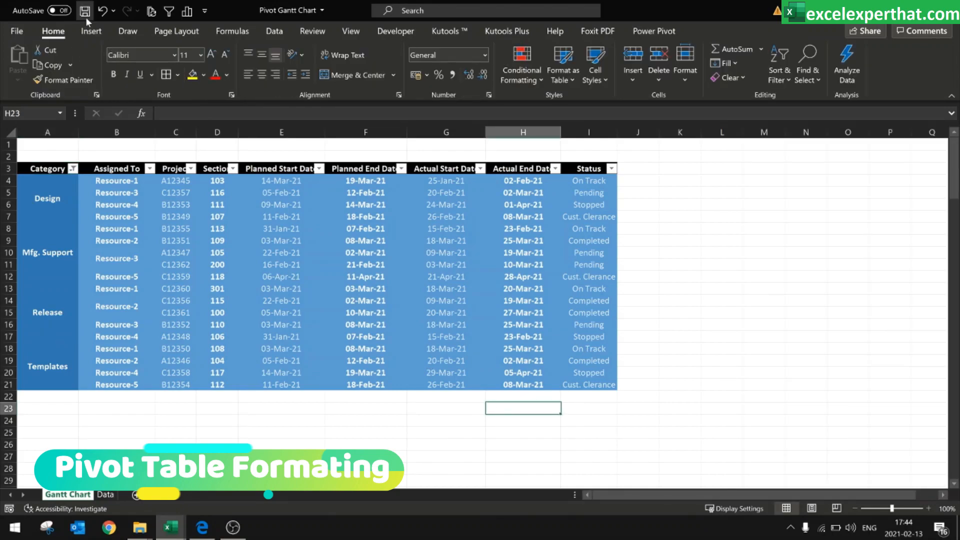
{"action": "left_click", "coordinate": [86, 12]}
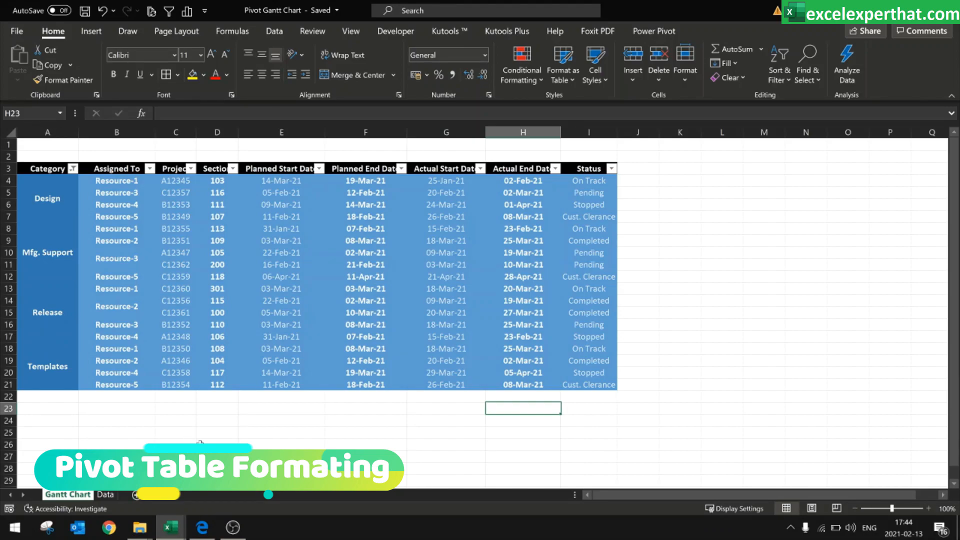
Step: Examine the empty area beside the pivot table from column J onward, including row 3 and rows 4 to 21
{"action": "left_click", "coordinate": [181, 410]}
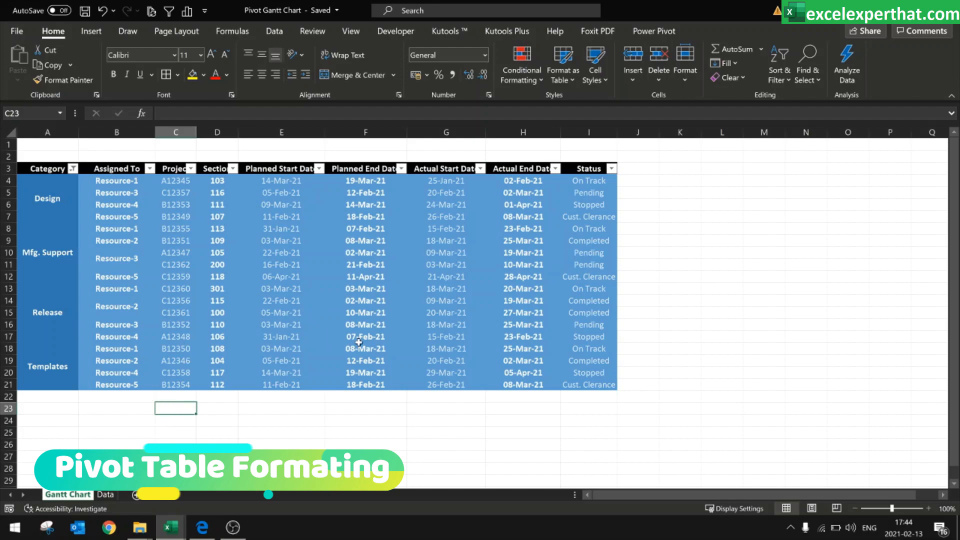
{"action": "left_click", "coordinate": [630, 173]}
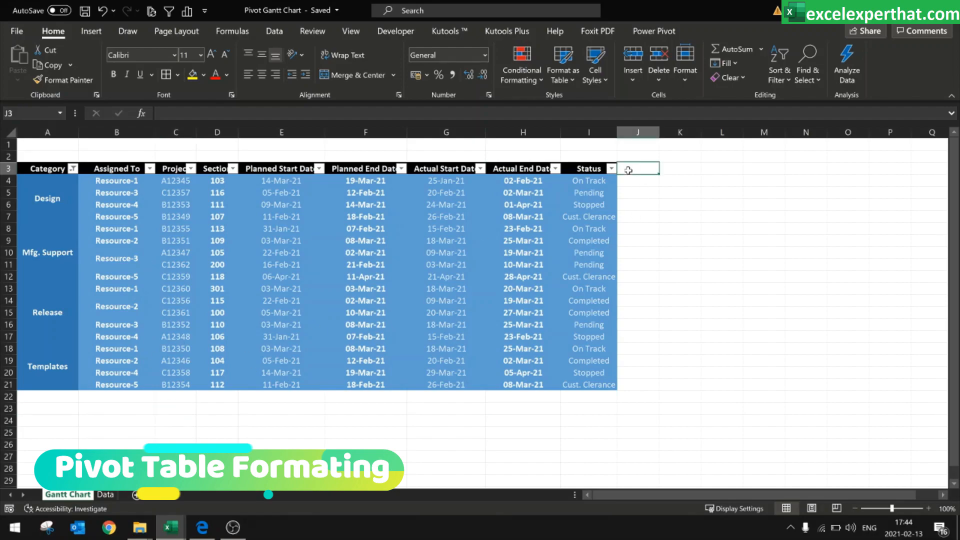
{"action": "left_click", "coordinate": [633, 228]}
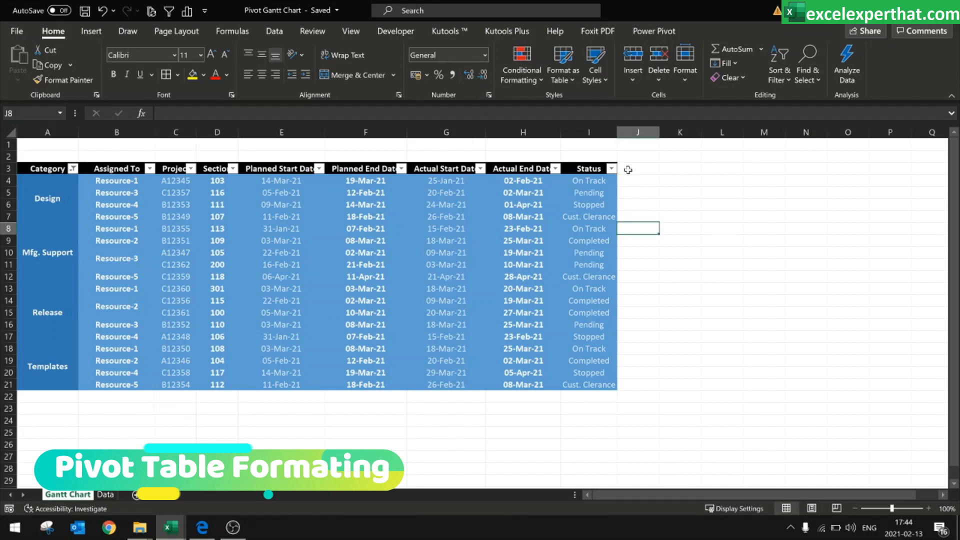
{"action": "left_click_drag", "start_coordinate": [636, 132], "coordinate": [858, 141]}
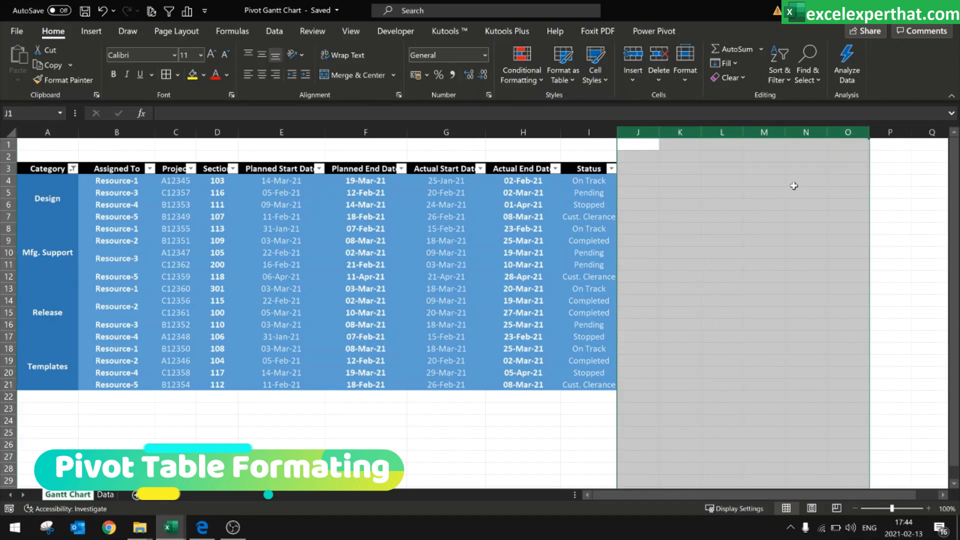
{"action": "left_click_drag", "start_coordinate": [624, 165], "coordinate": [920, 173]}
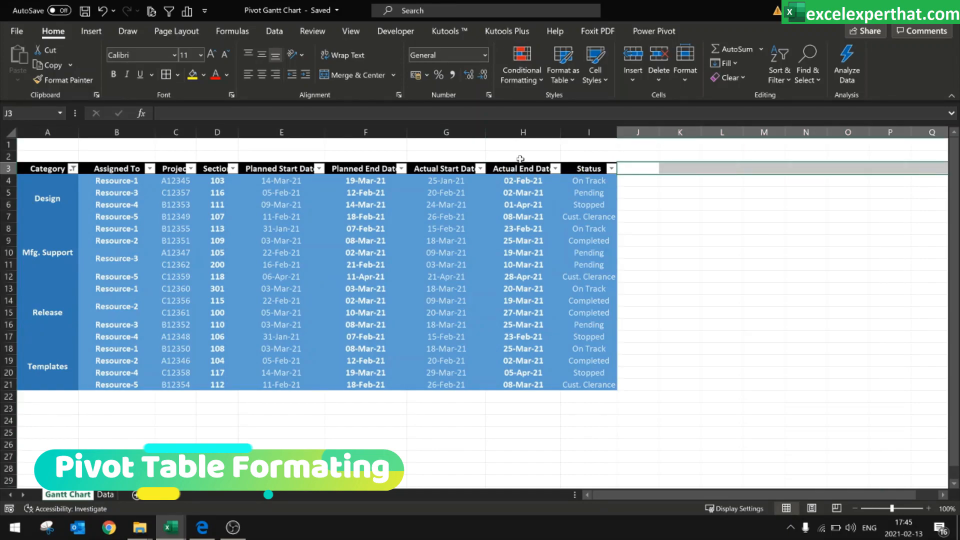
{"action": "left_click_drag", "start_coordinate": [639, 181], "coordinate": [743, 335]}
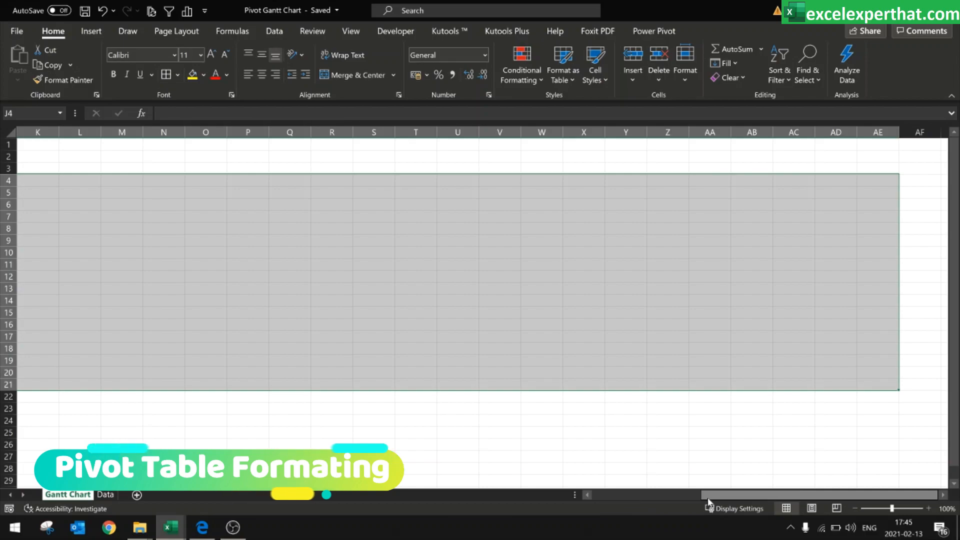
{"action": "left_click_drag", "start_coordinate": [707, 497], "coordinate": [647, 502]}
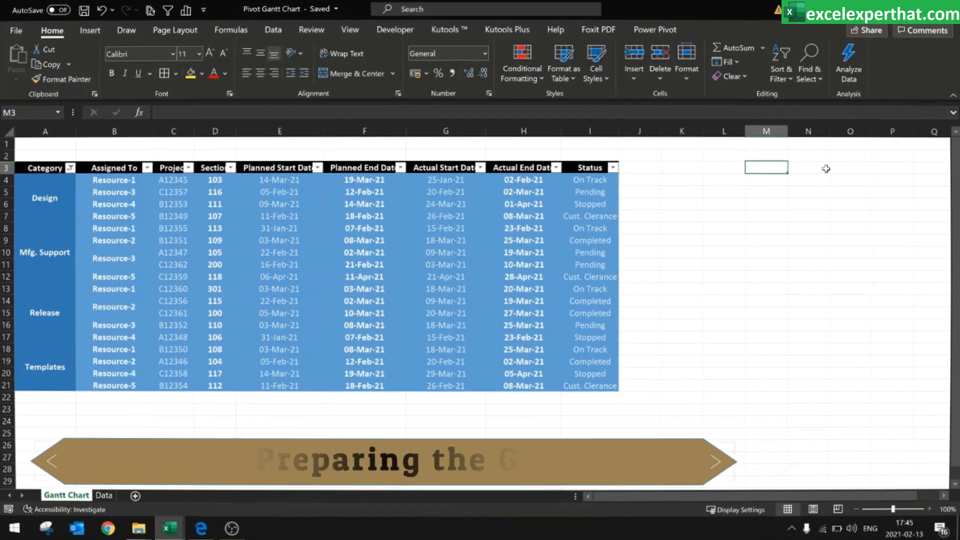
{"action": "key", "text": "Right"}
{"action": "key", "text": "Right"}
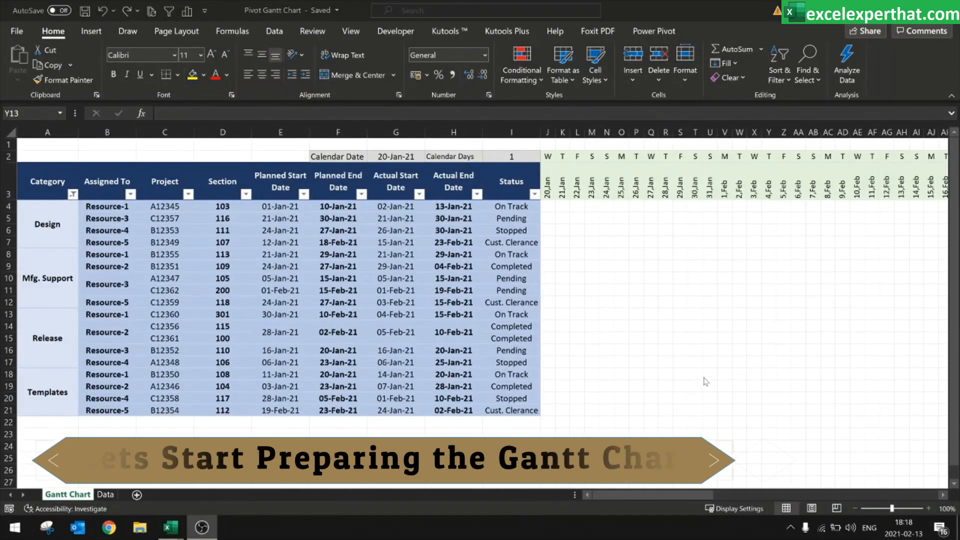
Step: Examine the Calendar Date and Calendar Days cells in row 2 and the timeline date formulas in J3 and K3
{"action": "left_click", "coordinate": [561, 205]}
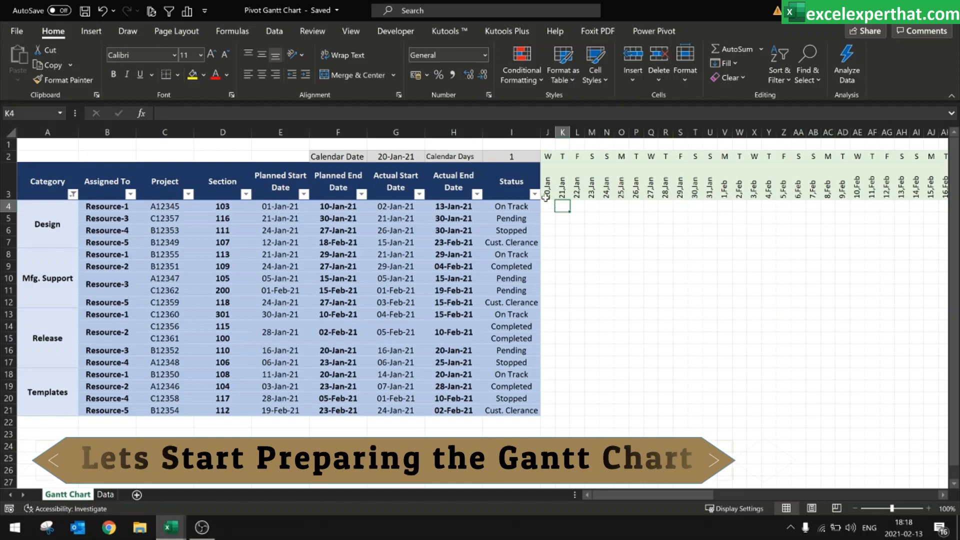
{"action": "left_click", "coordinate": [336, 155]}
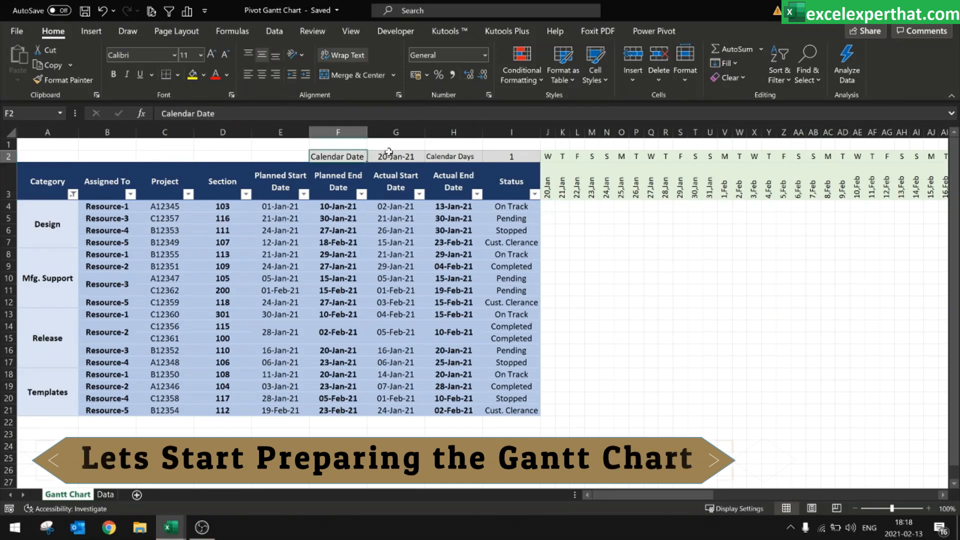
{"action": "left_click", "coordinate": [389, 154]}
{"action": "left_click", "coordinate": [506, 156]}
{"action": "left_click", "coordinate": [409, 157]}
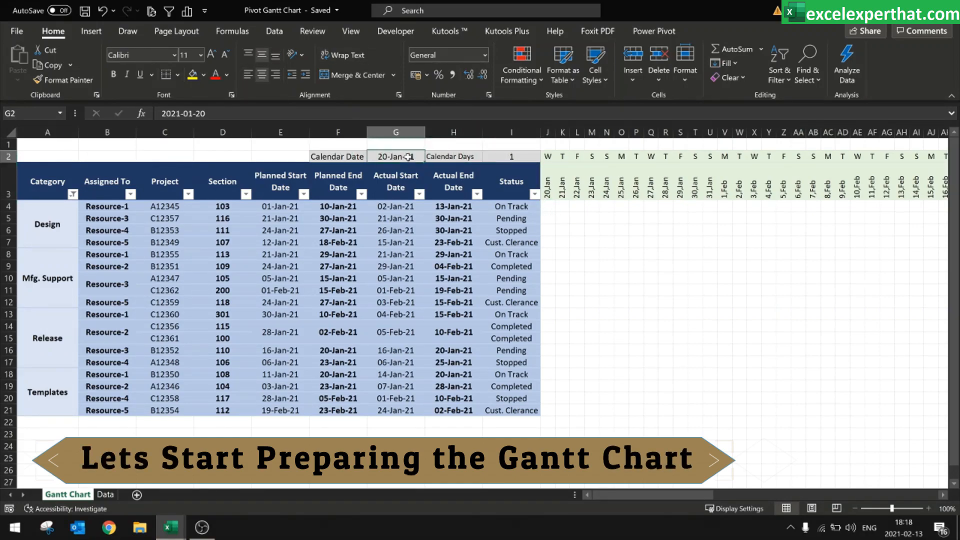
{"action": "left_click", "coordinate": [547, 188]}
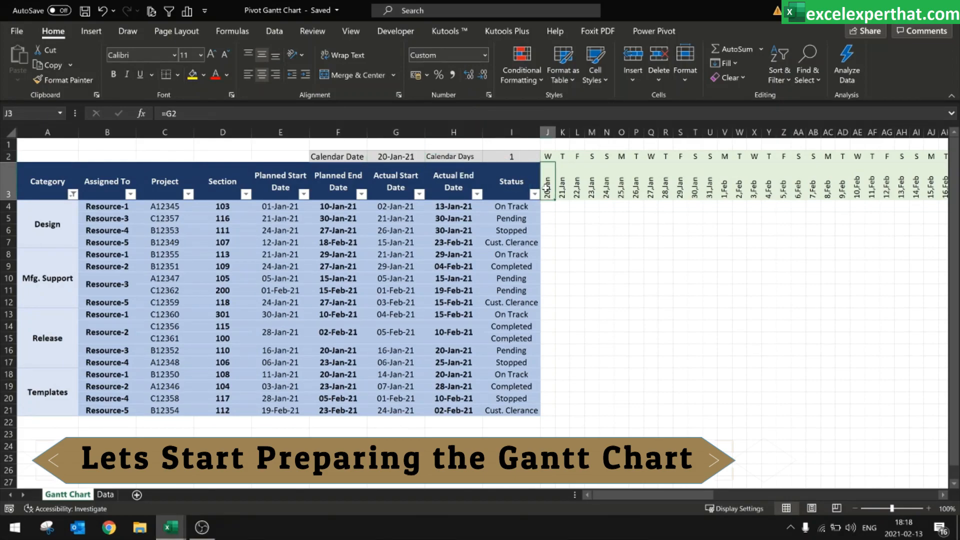
{"action": "left_click", "coordinate": [502, 155]}
{"action": "left_click", "coordinate": [550, 186]}
{"action": "left_click", "coordinate": [562, 189]}
{"action": "left_click", "coordinate": [551, 189]}
{"action": "left_click", "coordinate": [564, 190]}
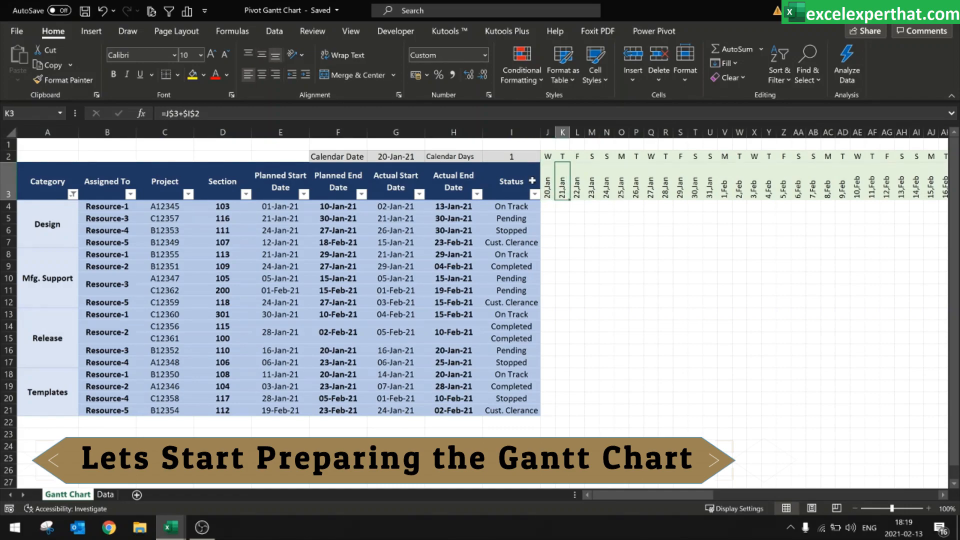
Step: Set Calendar Days in cell I2 to 2 and check the dates along the timeline header
{"action": "left_click", "coordinate": [513, 157]}
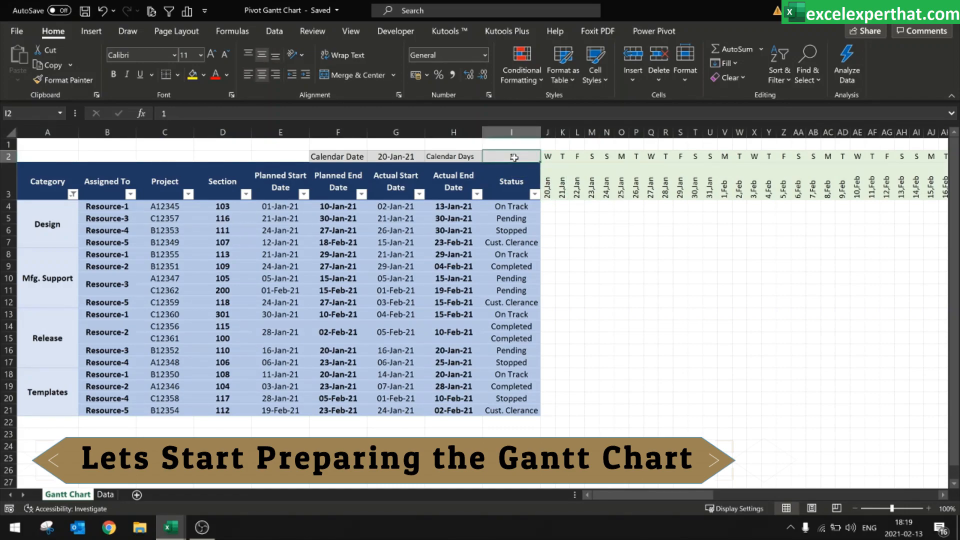
{"action": "type", "text": "2"}
{"action": "key", "text": "Return"}
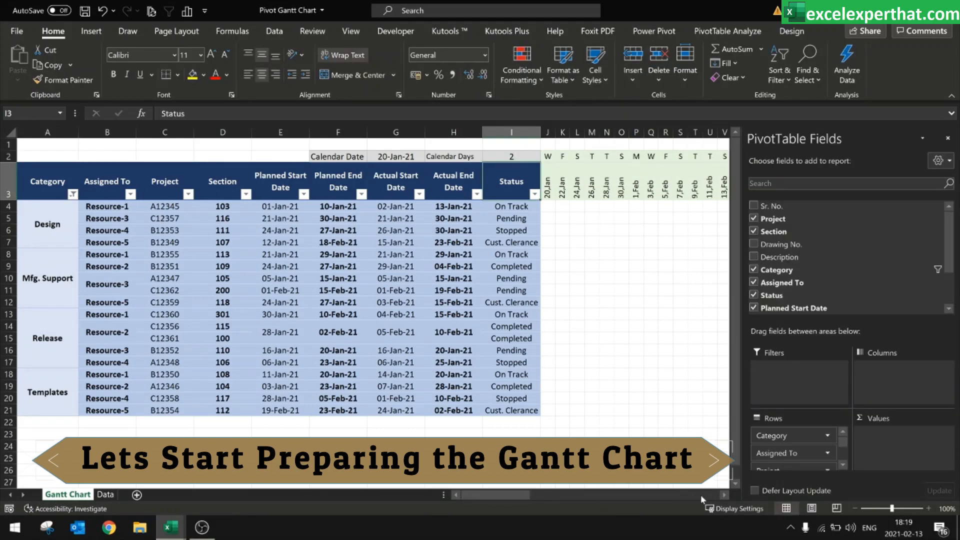
{"action": "left_click", "coordinate": [724, 495]}
{"action": "left_click", "coordinate": [723, 496]}
{"action": "left_click", "coordinate": [724, 495]}
{"action": "left_click", "coordinate": [723, 496]}
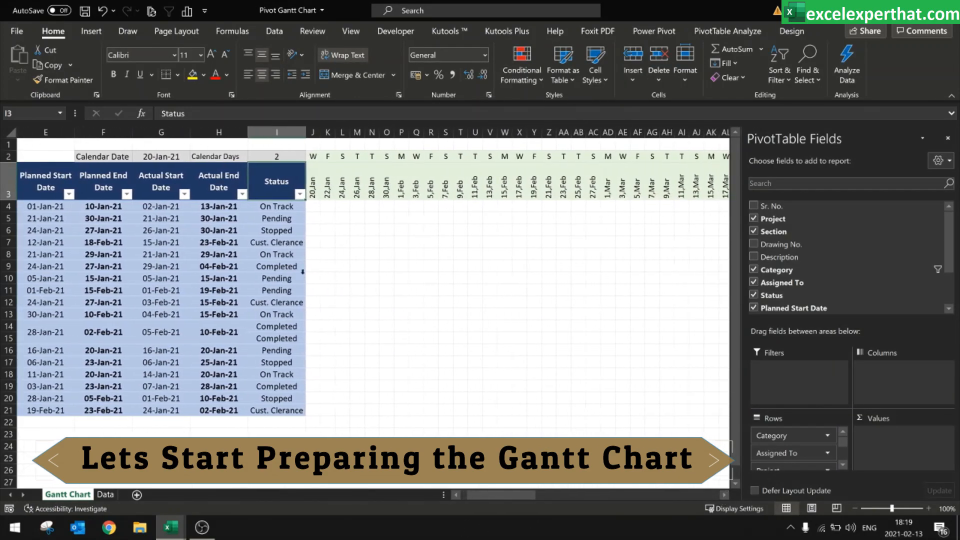
Step: Set Calendar Days in cell I2 to 3 to test the timeline's date interval
{"action": "left_click", "coordinate": [288, 155]}
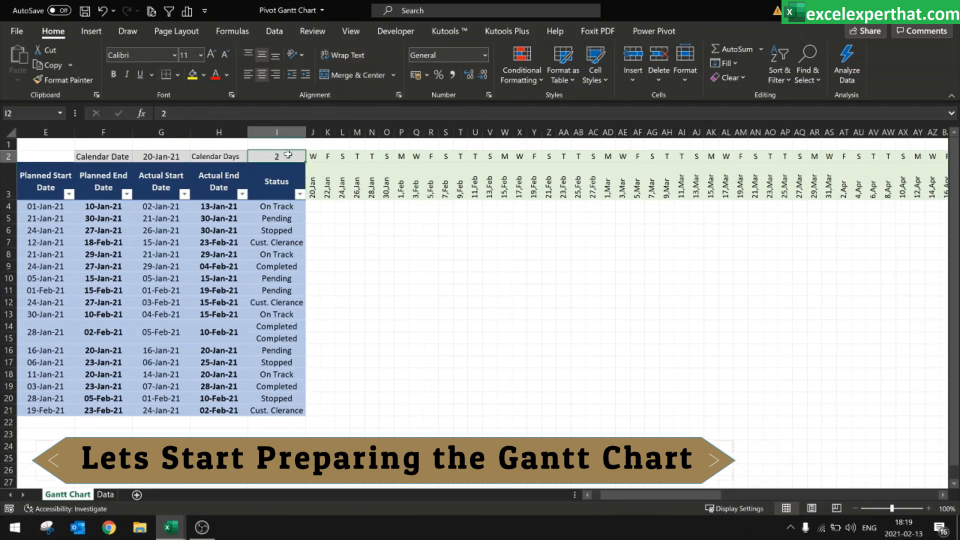
{"action": "type", "text": "3"}
{"action": "key", "text": "Return"}
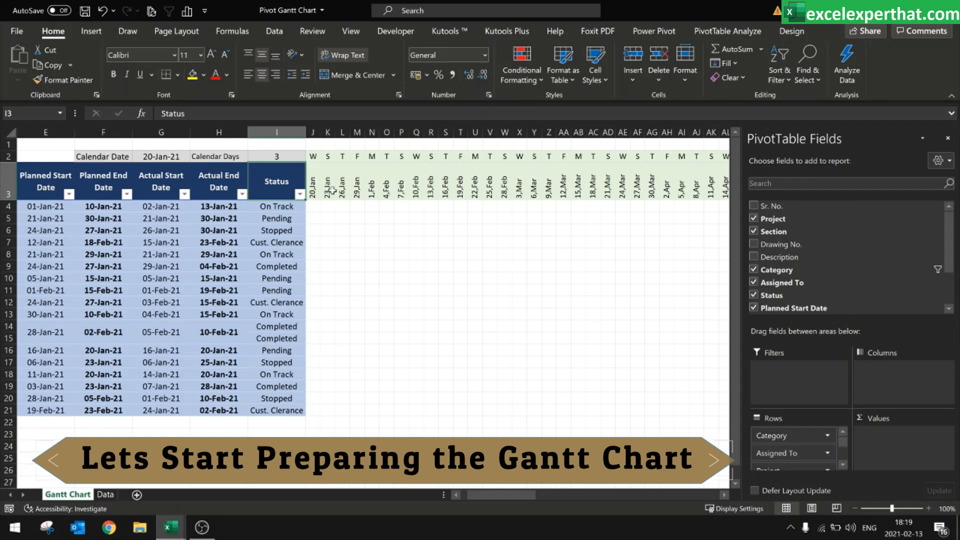
Step: Set Calendar Days in cell I2 to 1 so the timeline header runs day by day
{"action": "left_click", "coordinate": [269, 158]}
{"action": "type", "text": "1"}
{"action": "key", "text": "Return"}
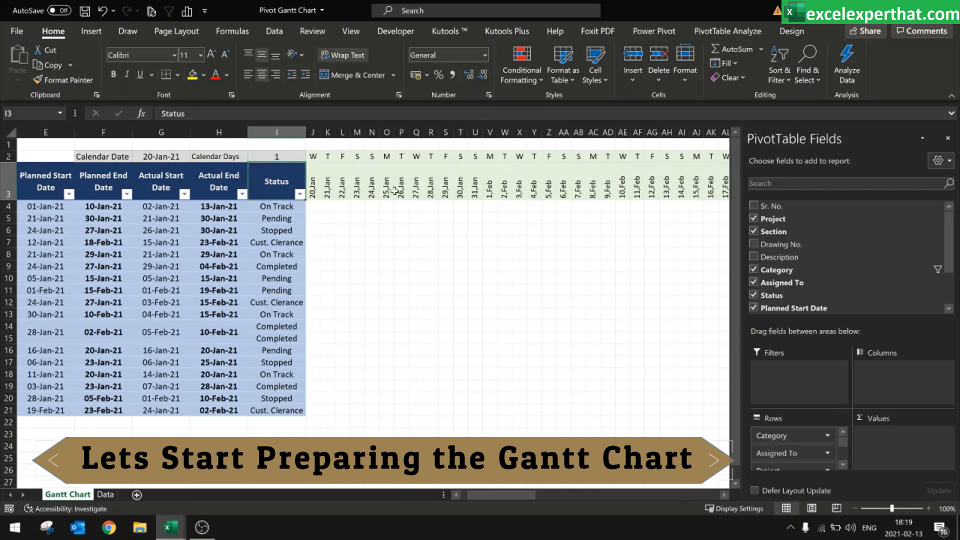
{"action": "left_click", "coordinate": [371, 206]}
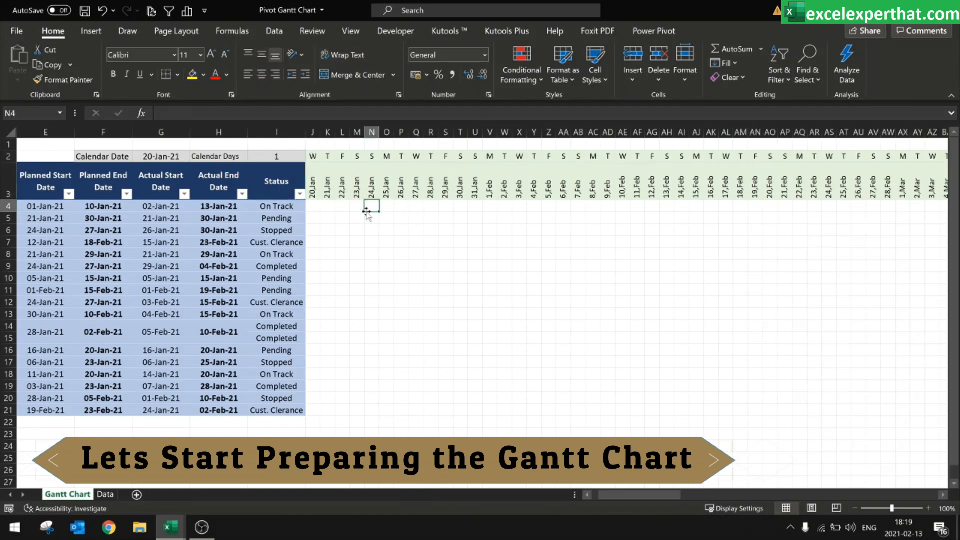
Step: Enter the formula =G2 in J3 so the first timeline date follows the Calendar Date
{"action": "left_click", "coordinate": [314, 189]}
{"action": "type", "text": "="}
{"action": "left_click", "coordinate": [173, 157]}
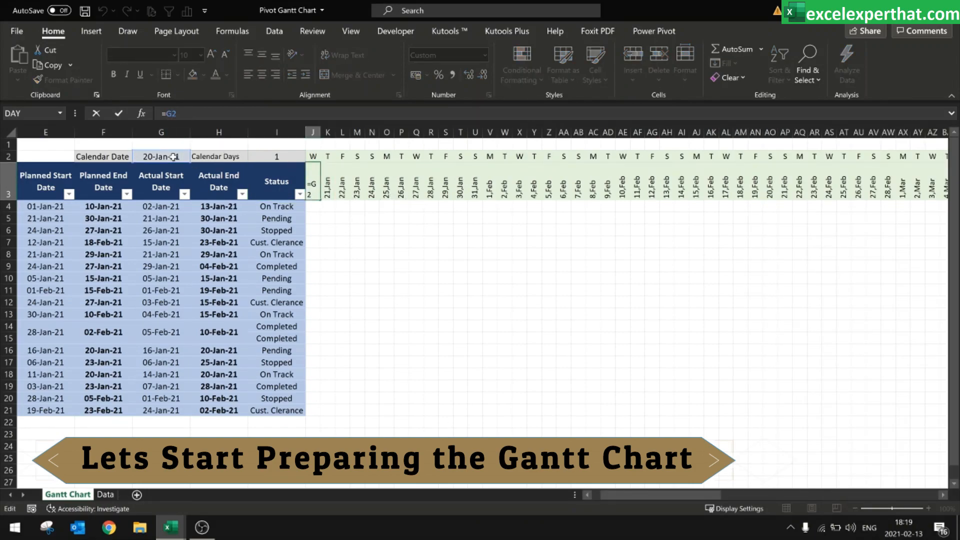
{"action": "key", "text": "ctrl+Return"}
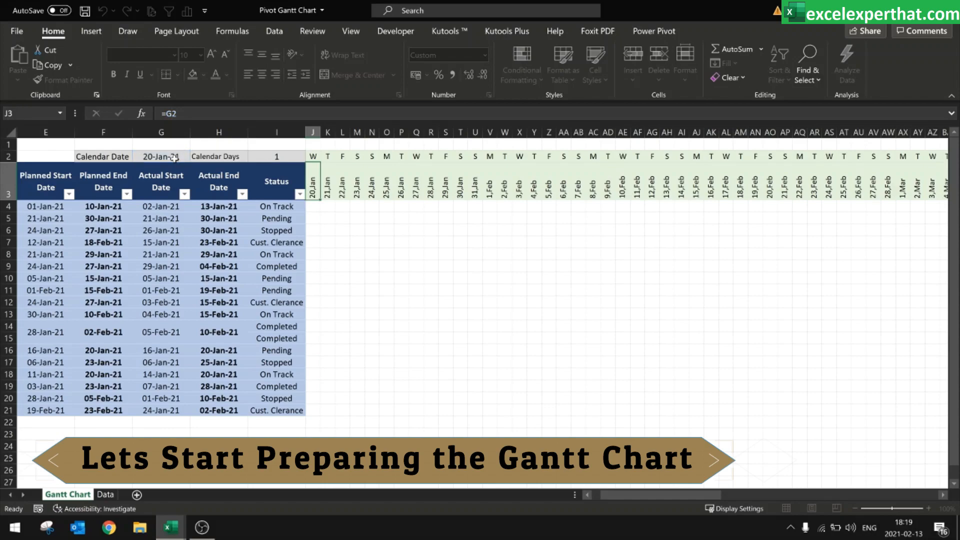
Step: Examine how the K3 formula builds the second timeline date from J3 and the Calendar Days cell
{"action": "left_click", "coordinate": [327, 189]}
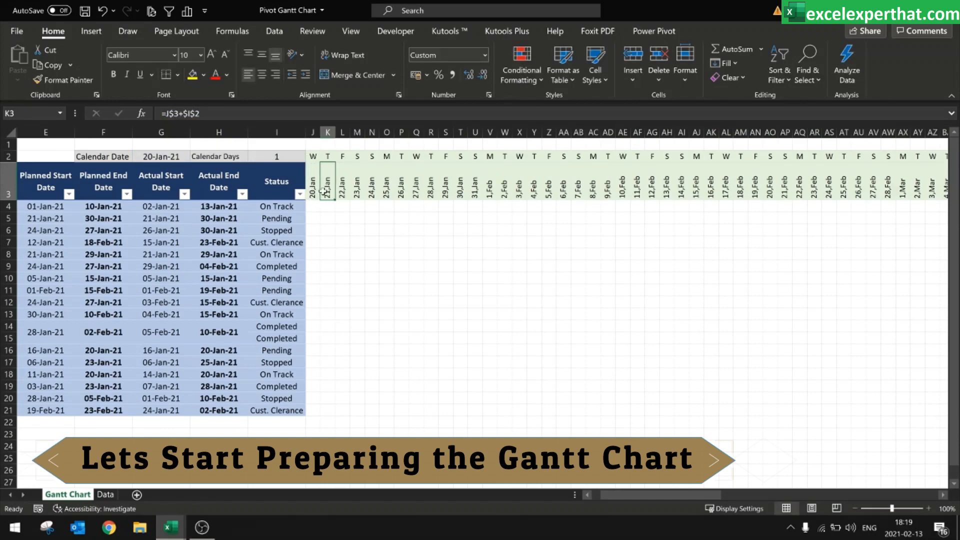
{"action": "left_click", "coordinate": [183, 114]}
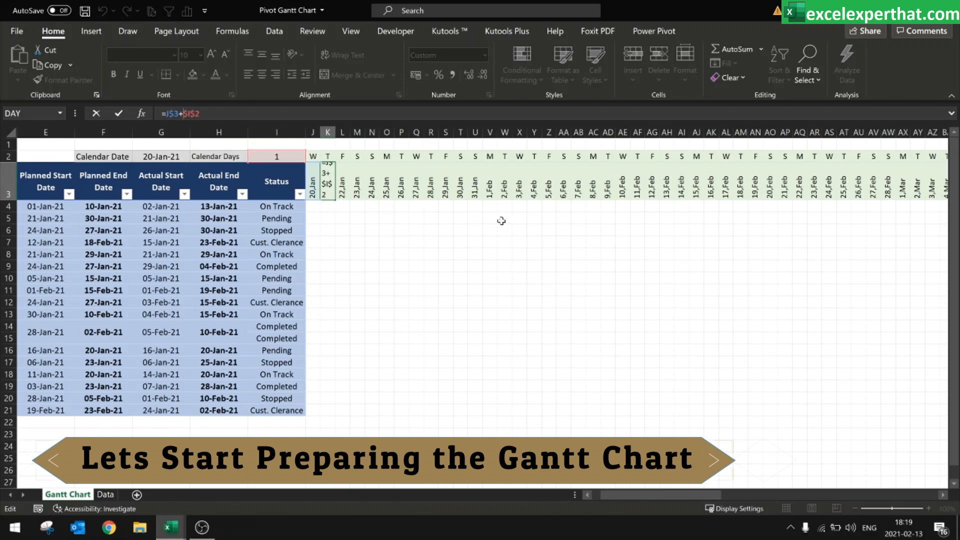
{"action": "key", "text": "ctrl+Return"}
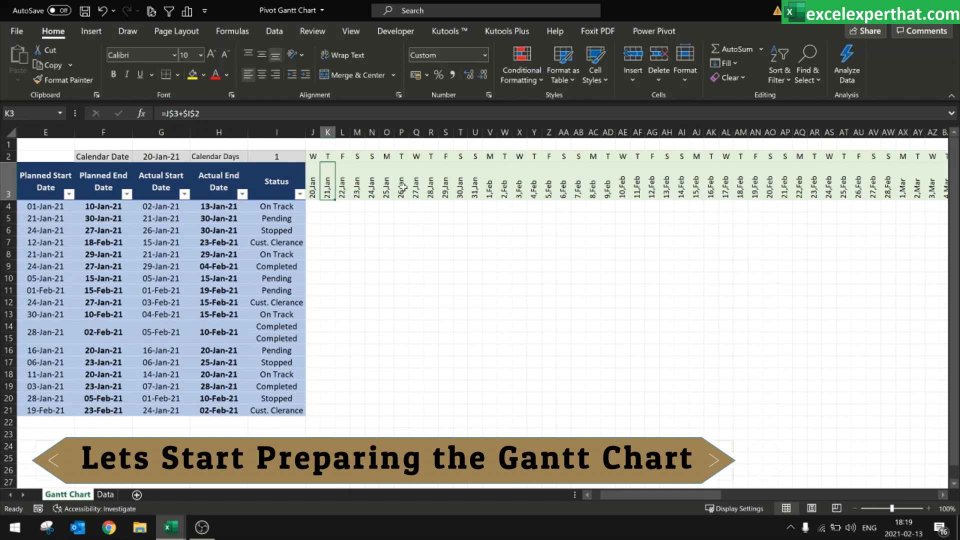
{"action": "left_click", "coordinate": [416, 266]}
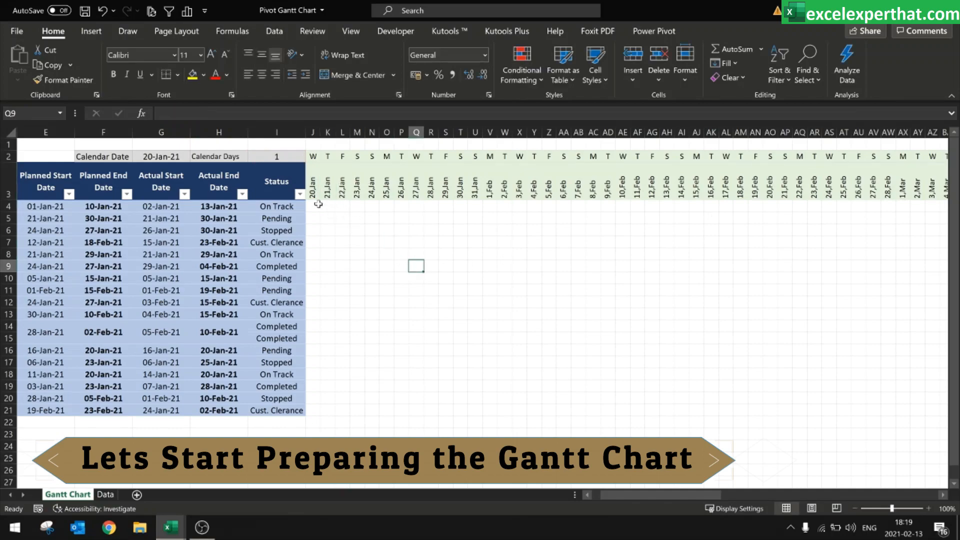
Step: Examine the weekday-letter formula in J2, including the arguments of its LEFT and TEXT functions
{"action": "left_click", "coordinate": [312, 157]}
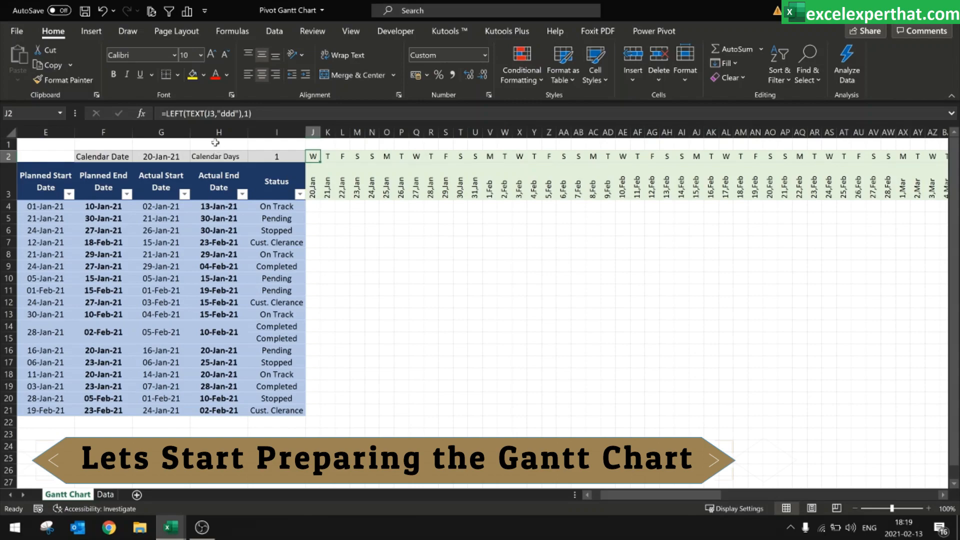
{"action": "left_click", "coordinate": [166, 114]}
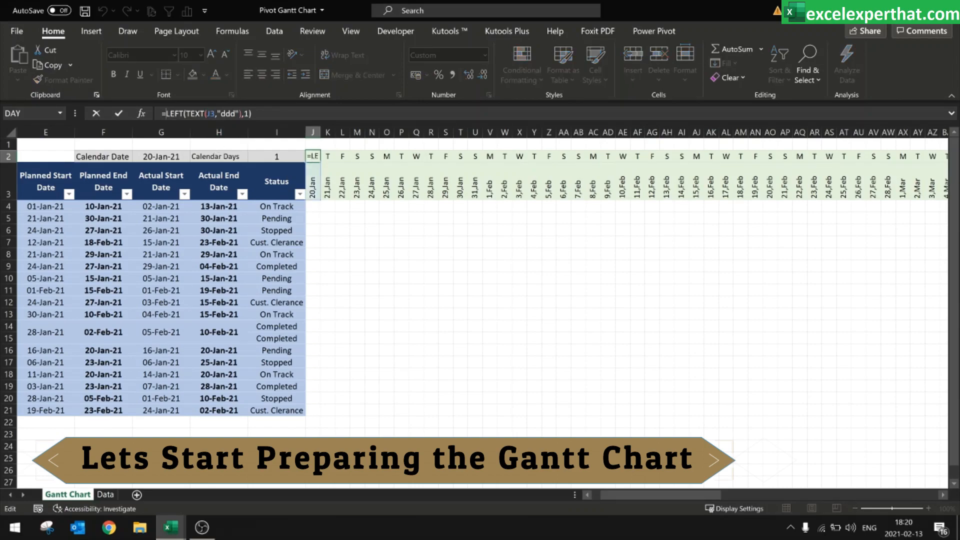
{"action": "left_click", "coordinate": [197, 113]}
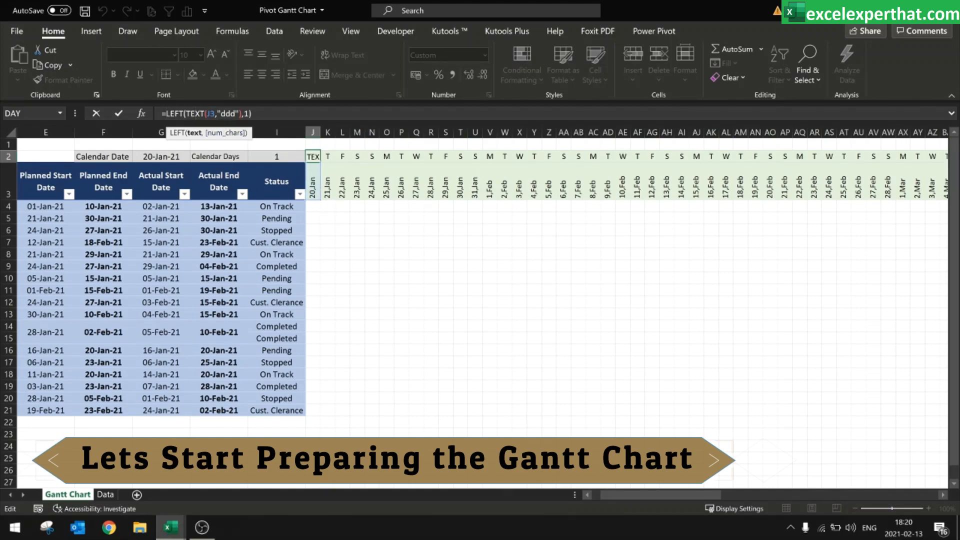
{"action": "left_click", "coordinate": [206, 120]}
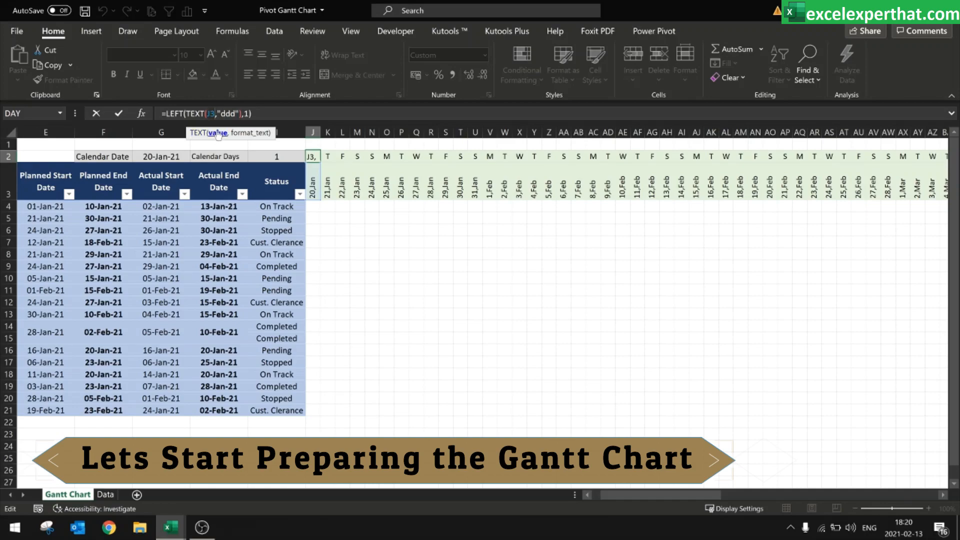
{"action": "left_click", "coordinate": [250, 134]}
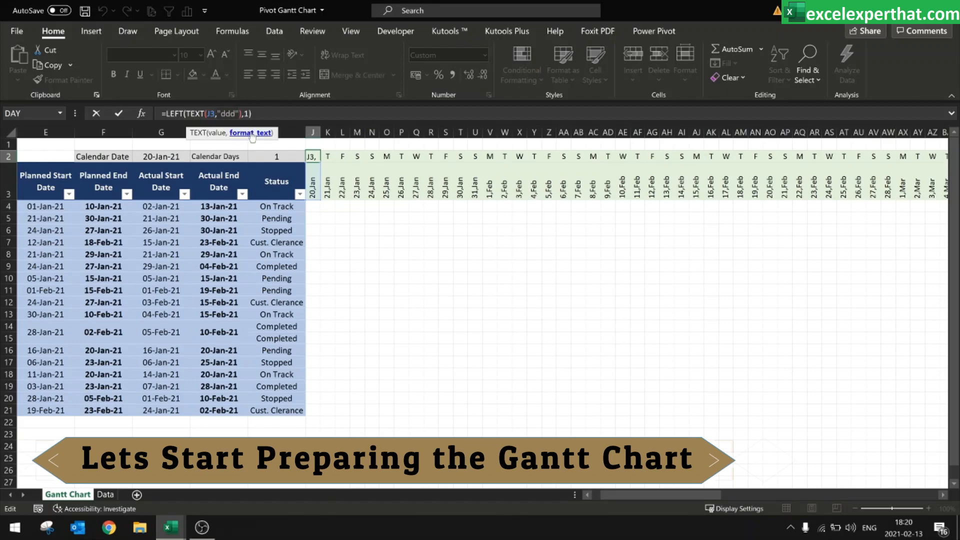
{"action": "left_click", "coordinate": [246, 114]}
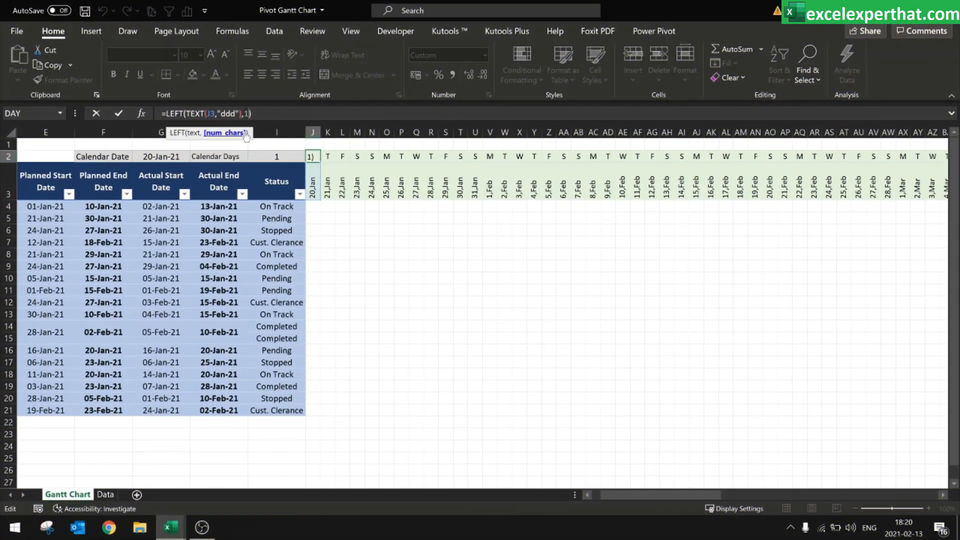
{"action": "key", "text": "ctrl+Return"}
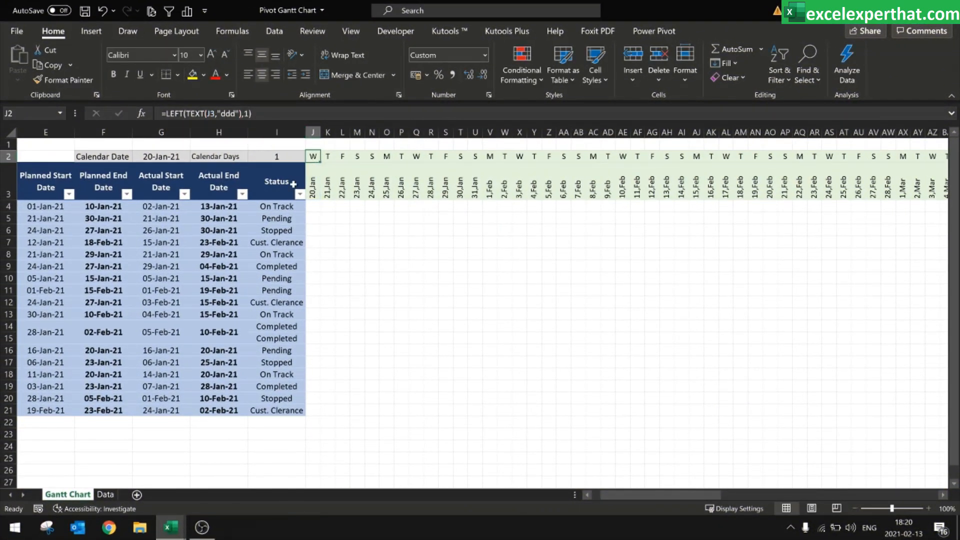
{"action": "left_click", "coordinate": [340, 221]}
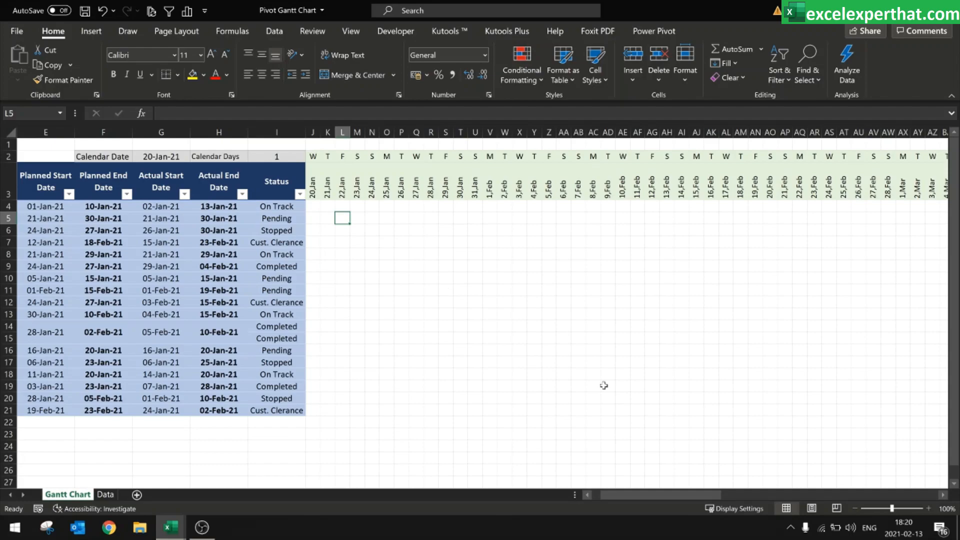
Step: Hide the gridlines on the Gantt Chart sheet
{"action": "left_click_drag", "start_coordinate": [644, 495], "coordinate": [637, 495]}
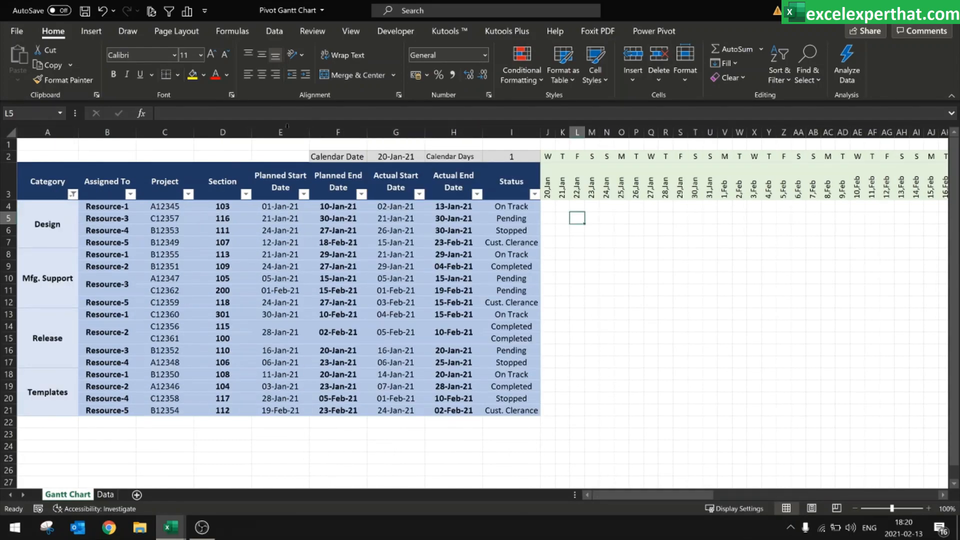
{"action": "left_click", "coordinate": [278, 154]}
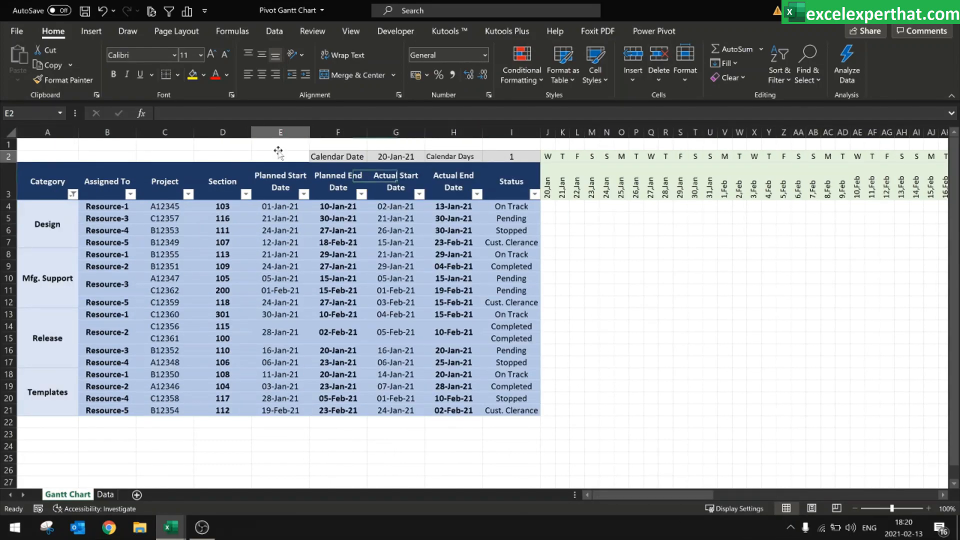
{"action": "left_click", "coordinate": [282, 32]}
{"action": "left_click", "coordinate": [349, 32]}
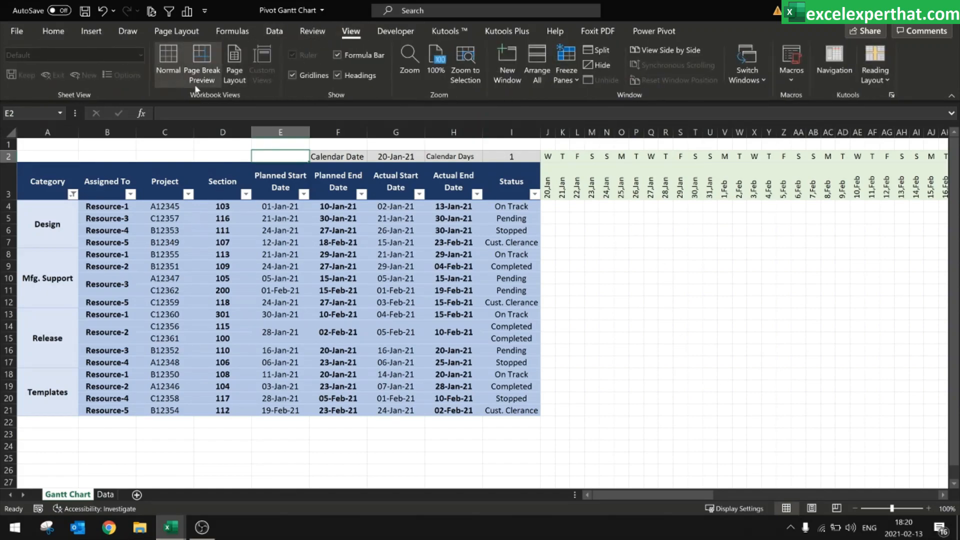
{"action": "left_click", "coordinate": [296, 75]}
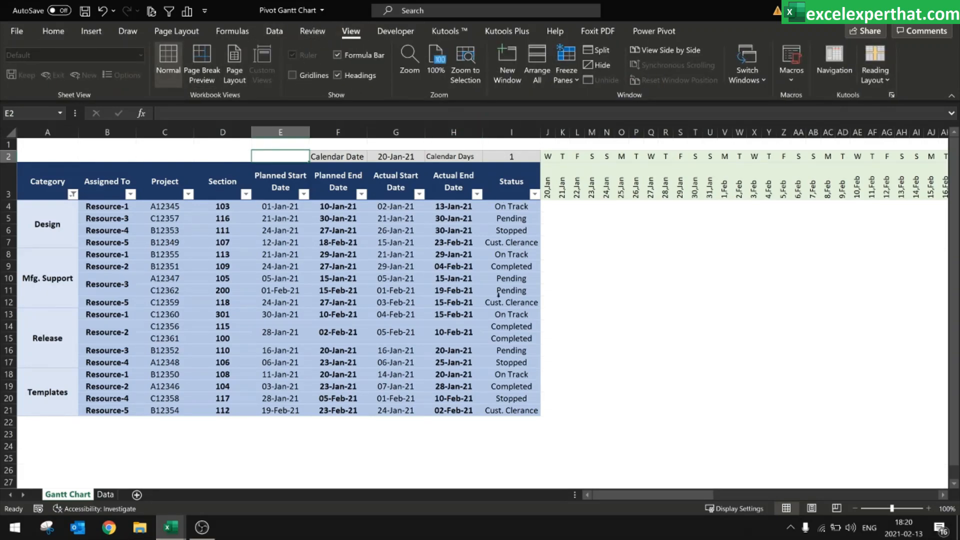
{"action": "left_click", "coordinate": [704, 303]}
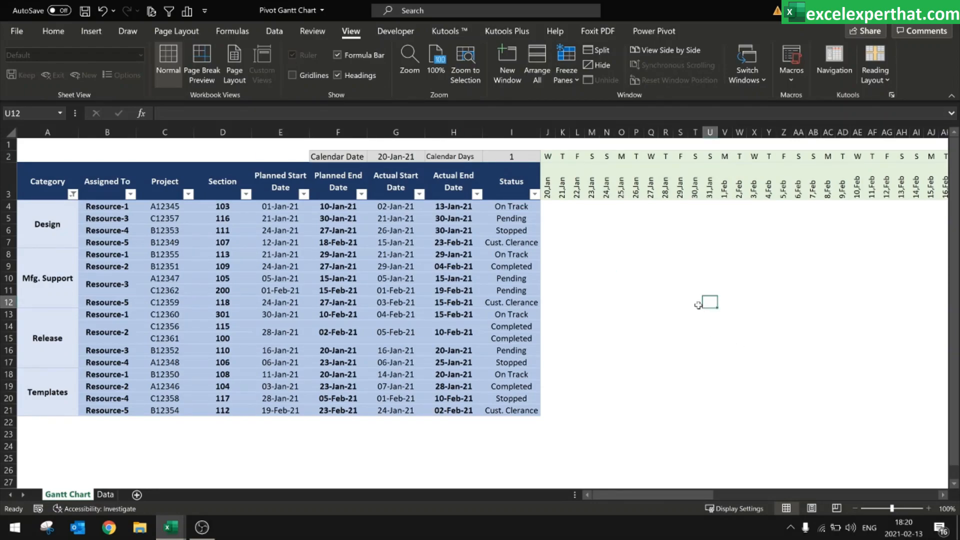
Step: Insert seven blank rows above the Calendar Date row to make space over the pivot table
{"action": "left_click_drag", "start_coordinate": [10, 156], "coordinate": [10, 254]}
{"action": "right_click", "coordinate": [11, 159]}
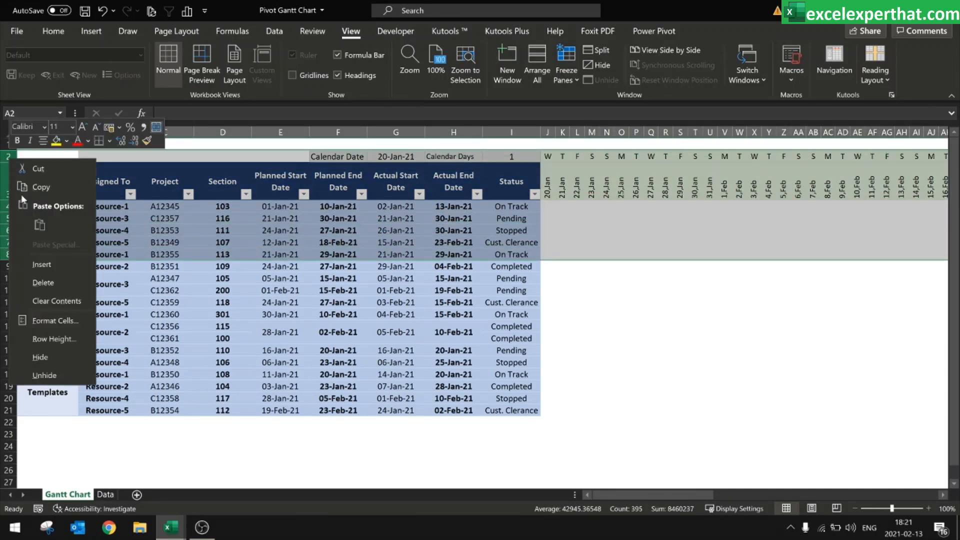
{"action": "left_click", "coordinate": [47, 264]}
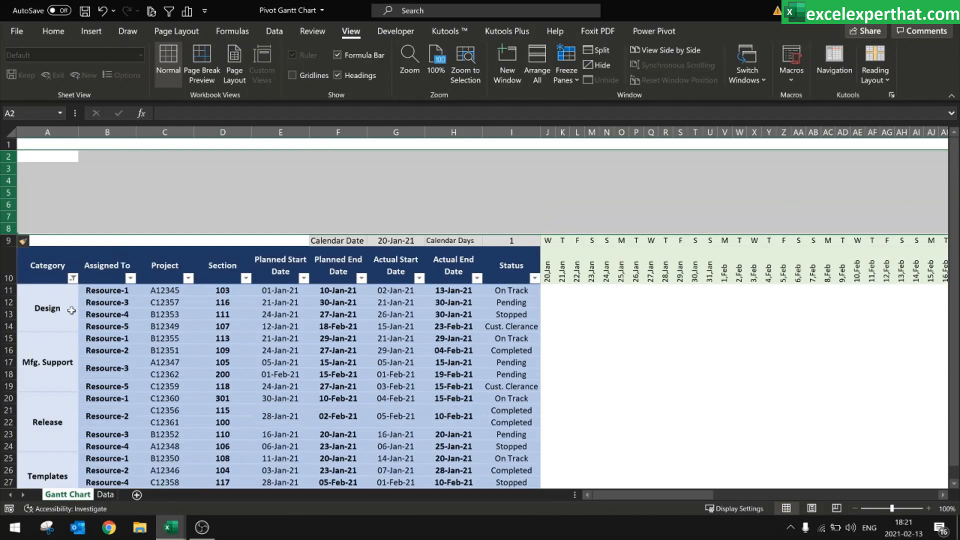
Step: View the filter choices of the pivot table's Assigned To column and close them without filtering
{"action": "left_click", "coordinate": [72, 290]}
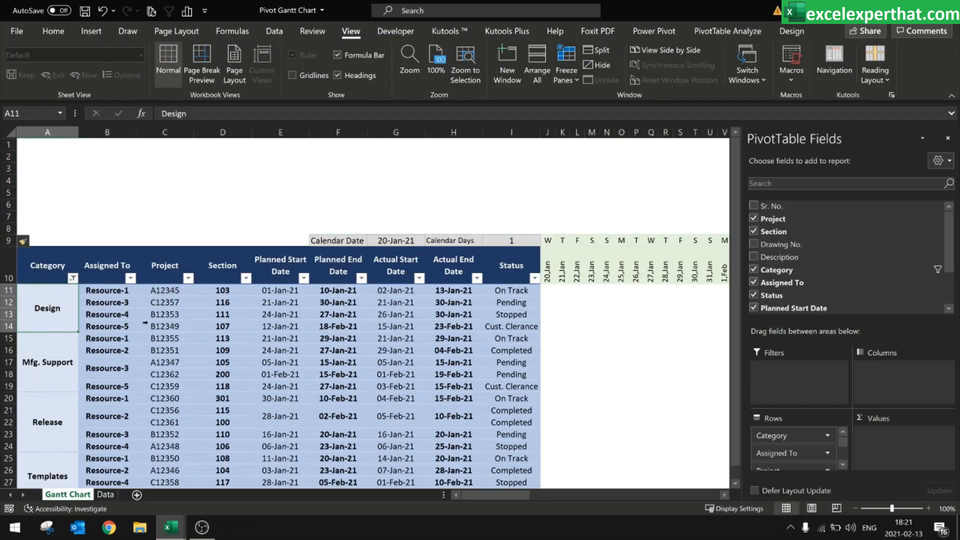
{"action": "left_click", "coordinate": [131, 280]}
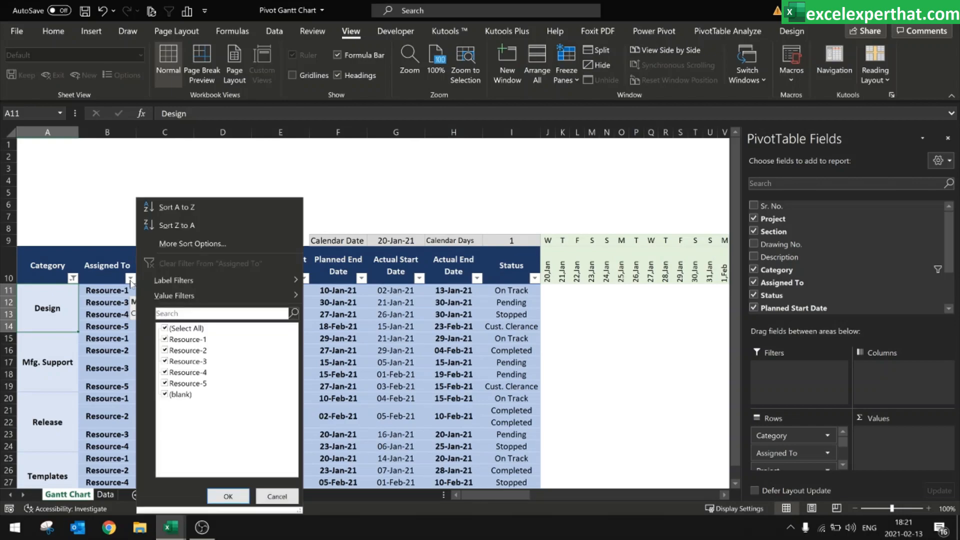
{"action": "mouse_move", "coordinate": [173, 280]}
{"action": "left_click", "coordinate": [113, 227]}
{"action": "left_click", "coordinate": [117, 223]}
{"action": "left_click", "coordinate": [165, 204]}
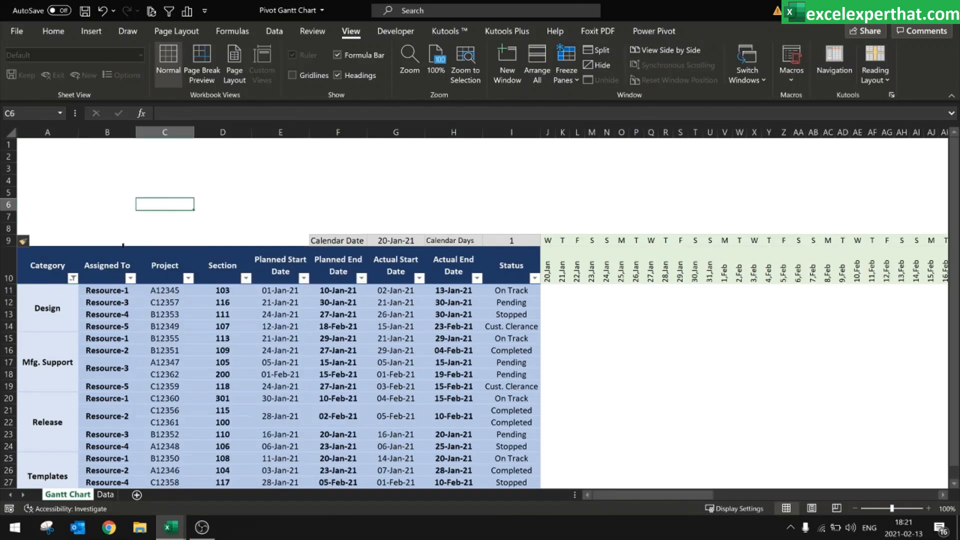
Step: Insert slicers for the pivot table's Category, Assigned To and Status fields
{"action": "left_click", "coordinate": [46, 272]}
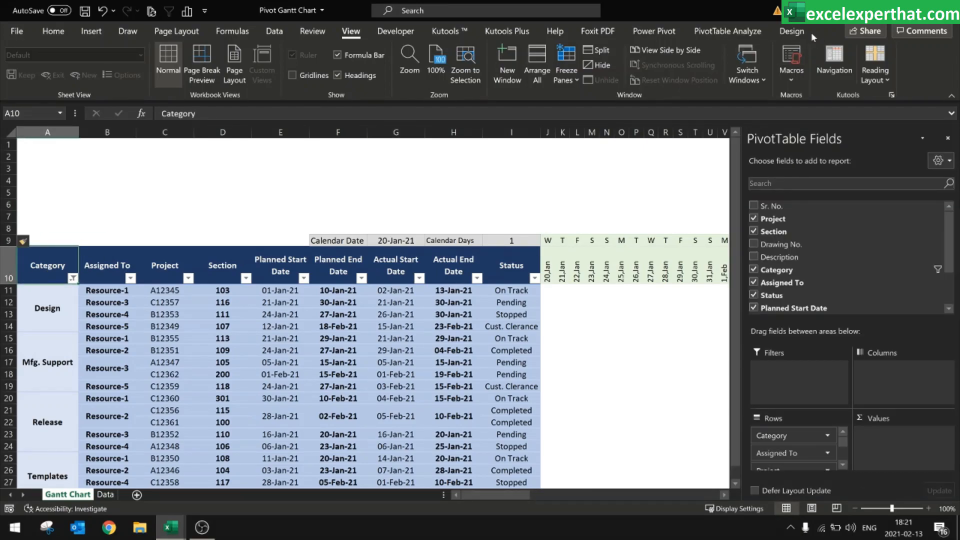
{"action": "left_click", "coordinate": [93, 31]}
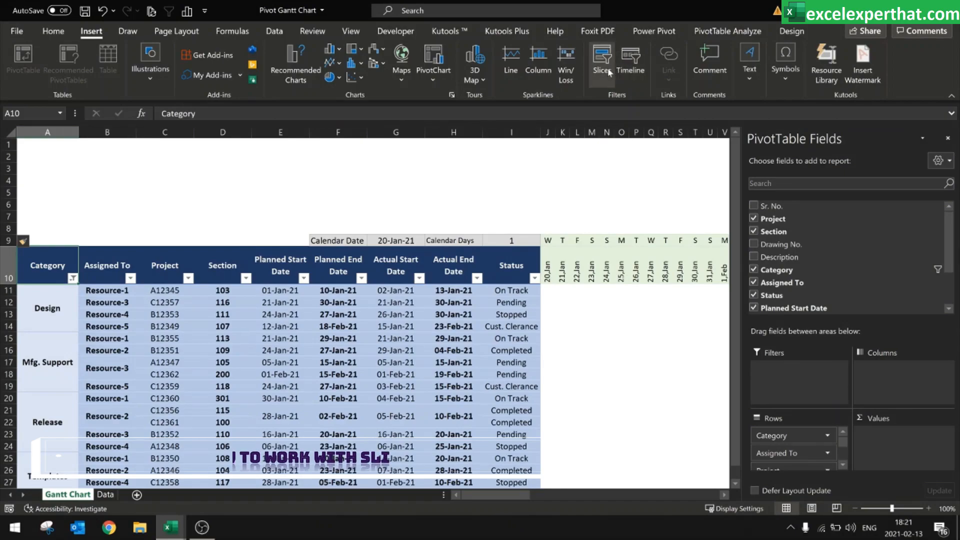
{"action": "left_click", "coordinate": [602, 64]}
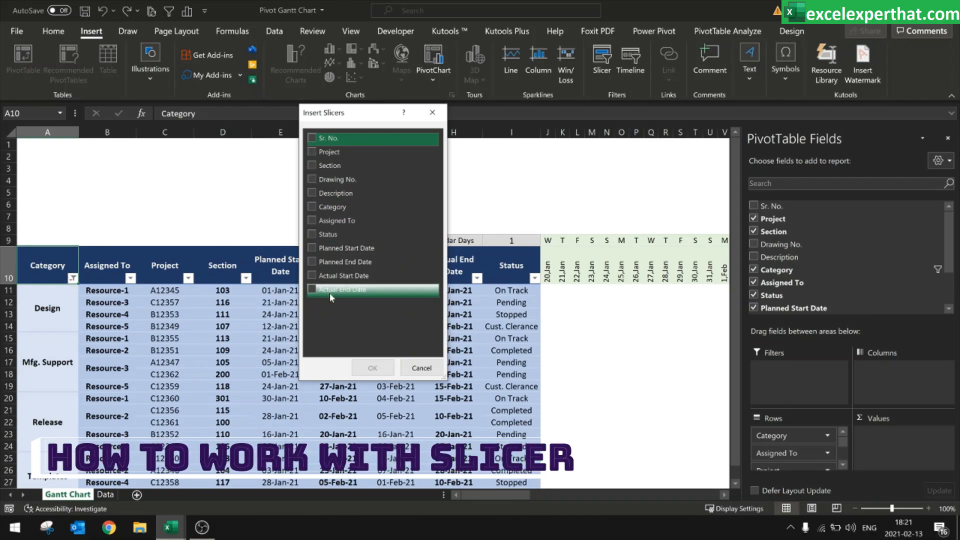
{"action": "left_click", "coordinate": [313, 207]}
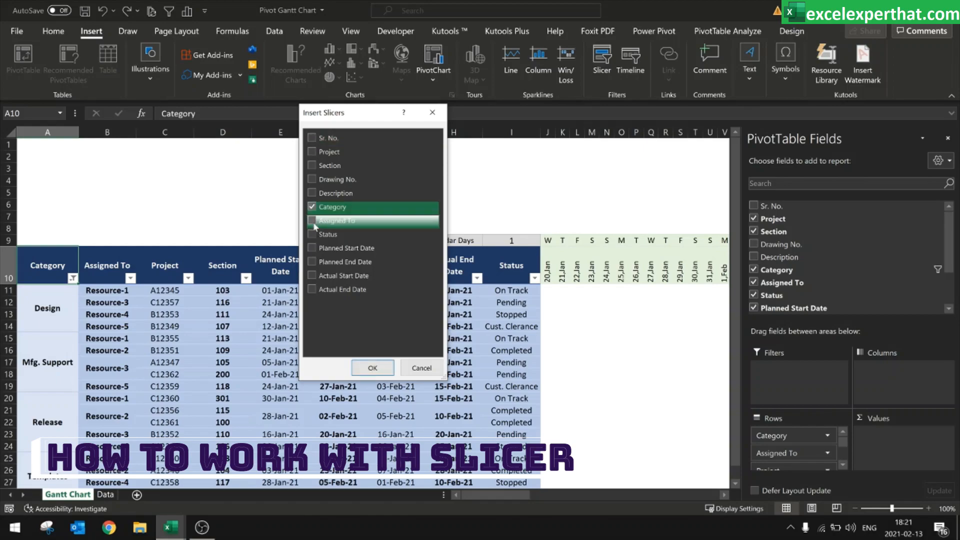
{"action": "left_click", "coordinate": [313, 223]}
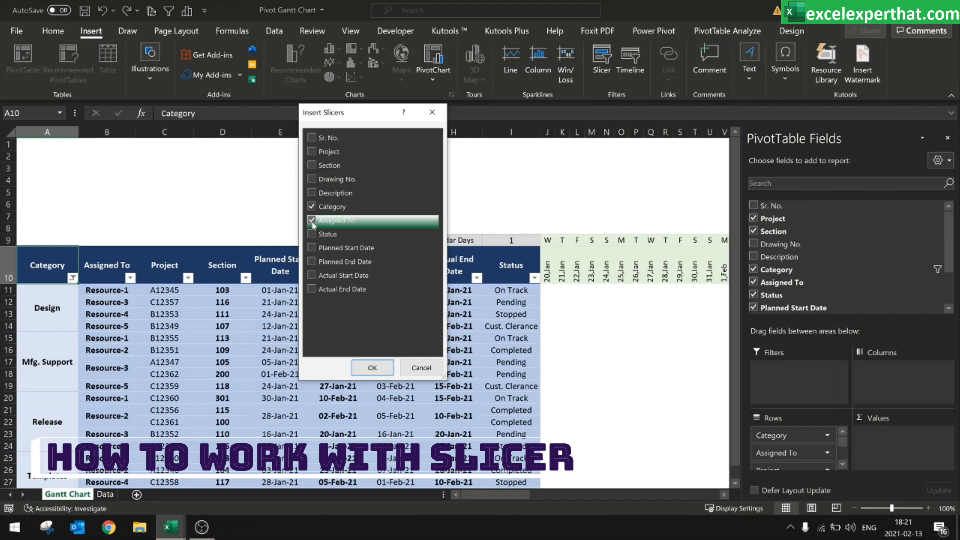
{"action": "left_click", "coordinate": [312, 235]}
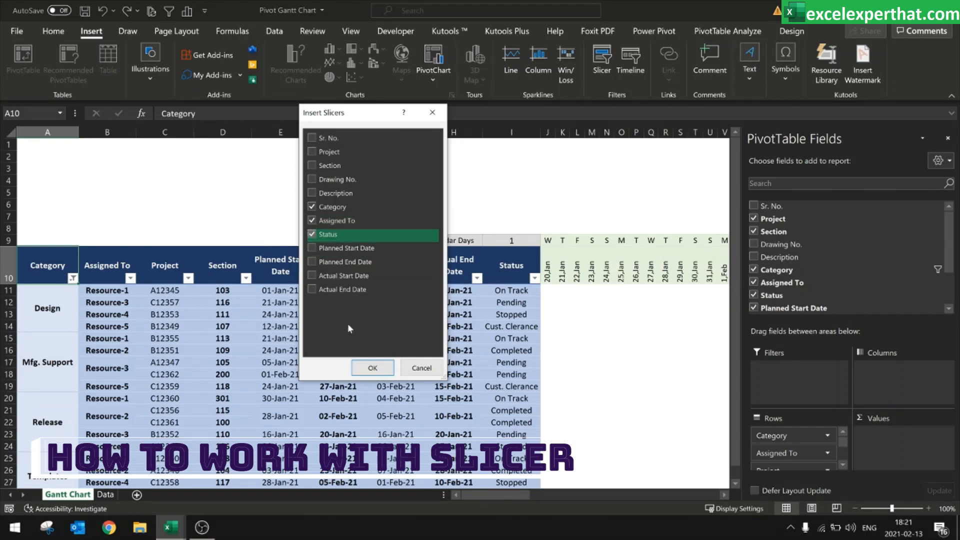
{"action": "left_click", "coordinate": [372, 369]}
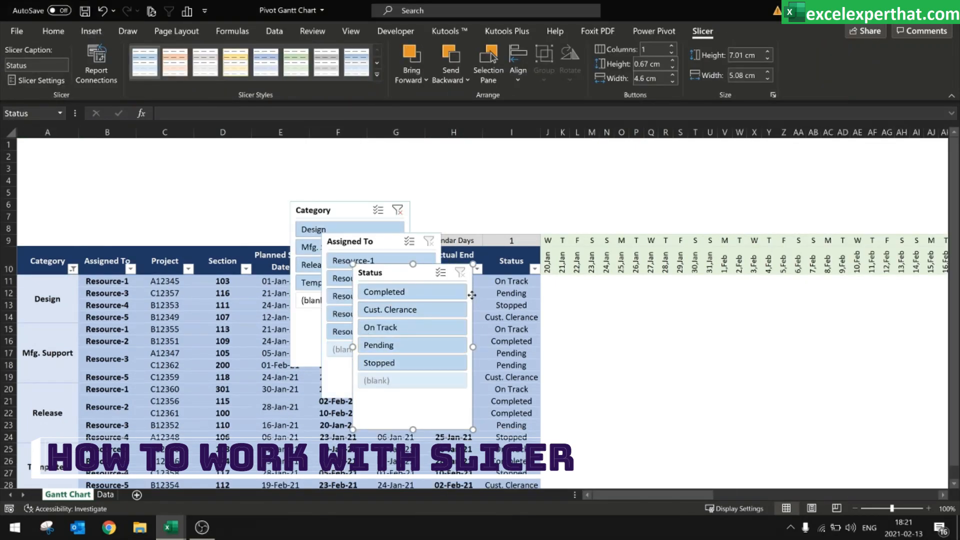
Step: Spread the overlapping slicers into a side-by-side row in the order Category, Assigned To, Status
{"action": "left_click_drag", "start_coordinate": [471, 295], "coordinate": [595, 208]}
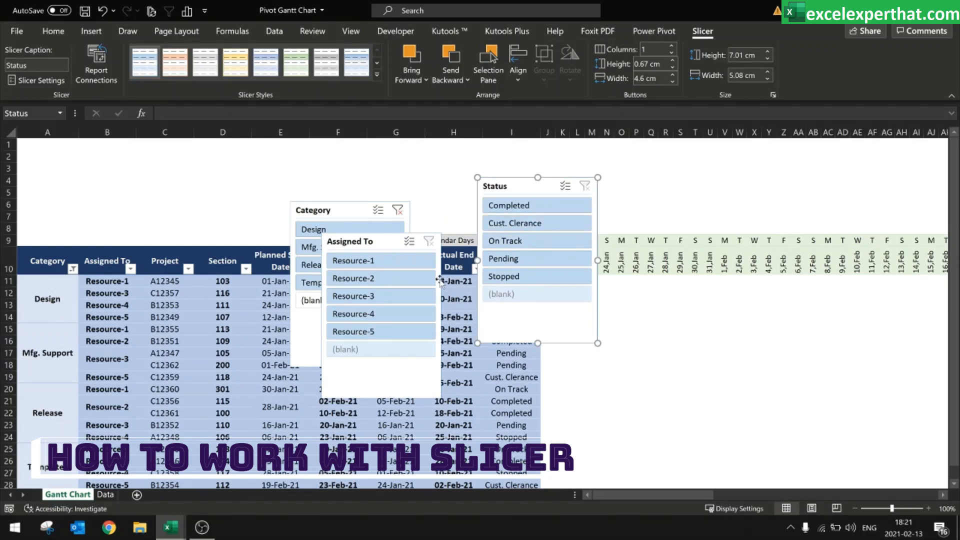
{"action": "left_click_drag", "start_coordinate": [439, 280], "coordinate": [471, 226]}
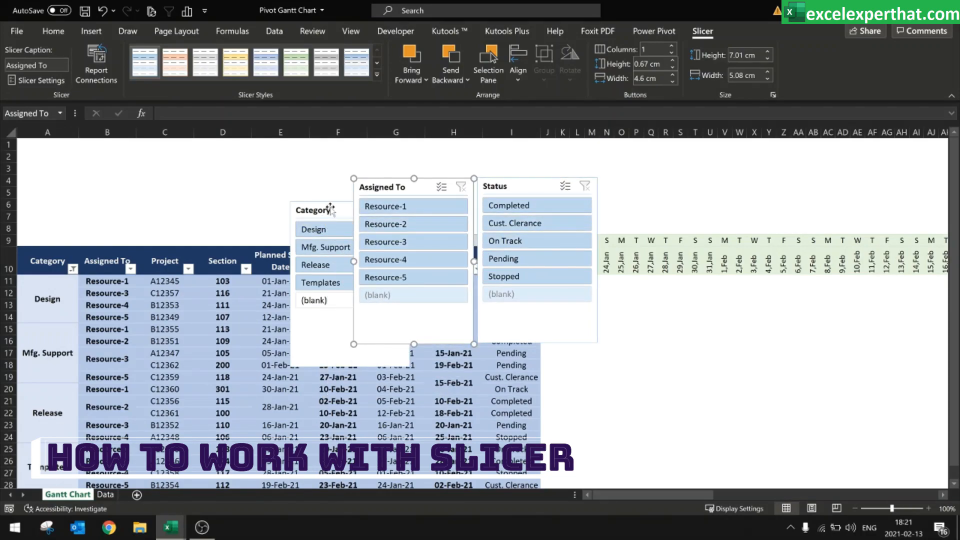
{"action": "left_click_drag", "start_coordinate": [330, 208], "coordinate": [271, 180]}
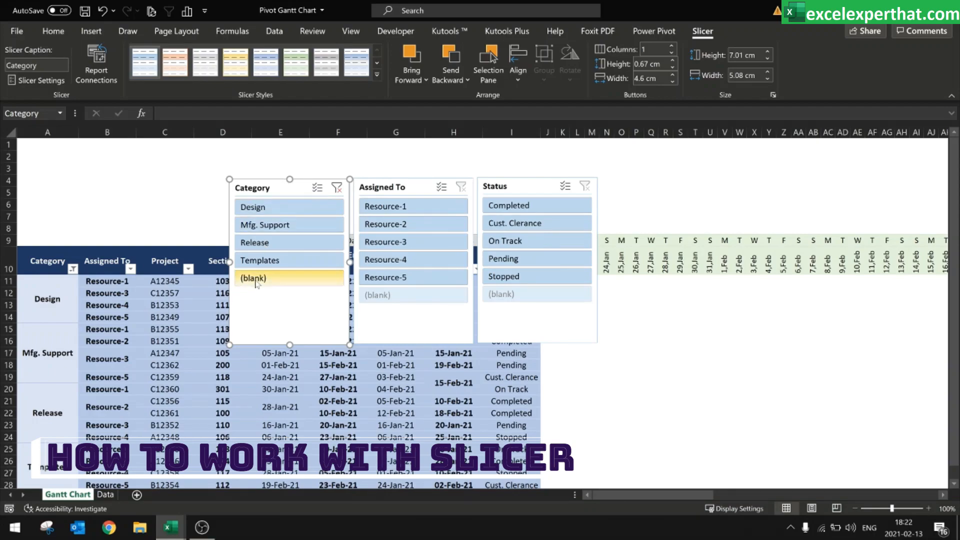
Step: Enable hiding items with no data in the settings of the Category, Assigned To and Status slicers
{"action": "right_click", "coordinate": [281, 189]}
{"action": "left_click", "coordinate": [328, 502]}
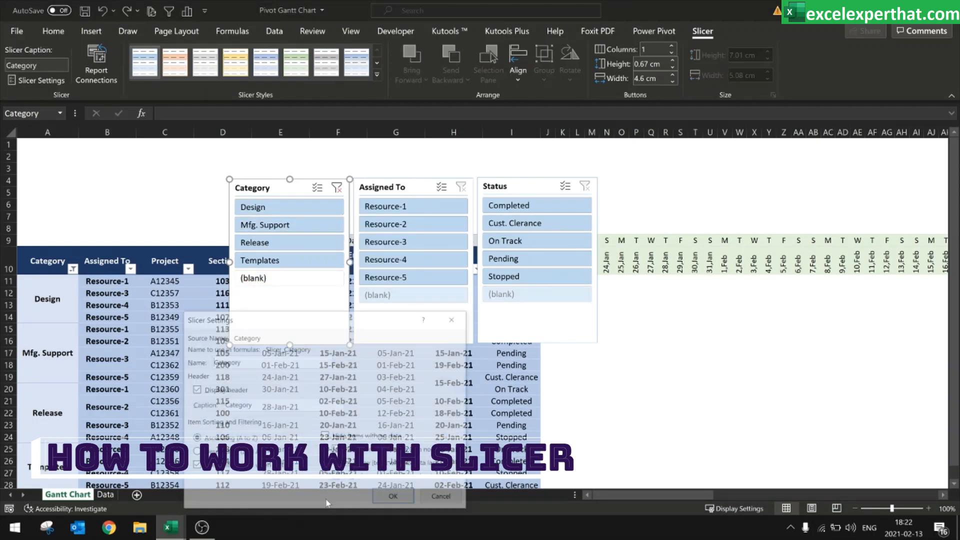
{"action": "left_click", "coordinate": [325, 436]}
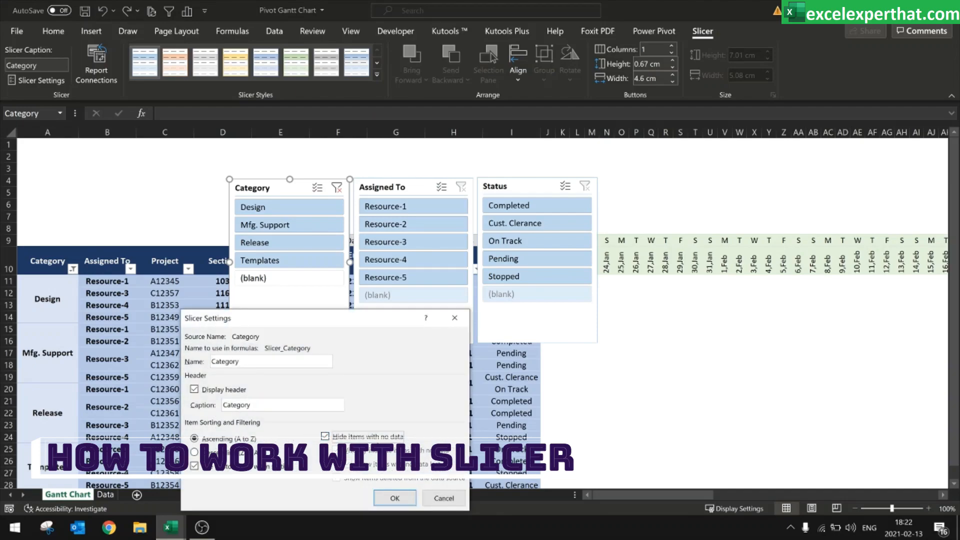
{"action": "left_click", "coordinate": [397, 500]}
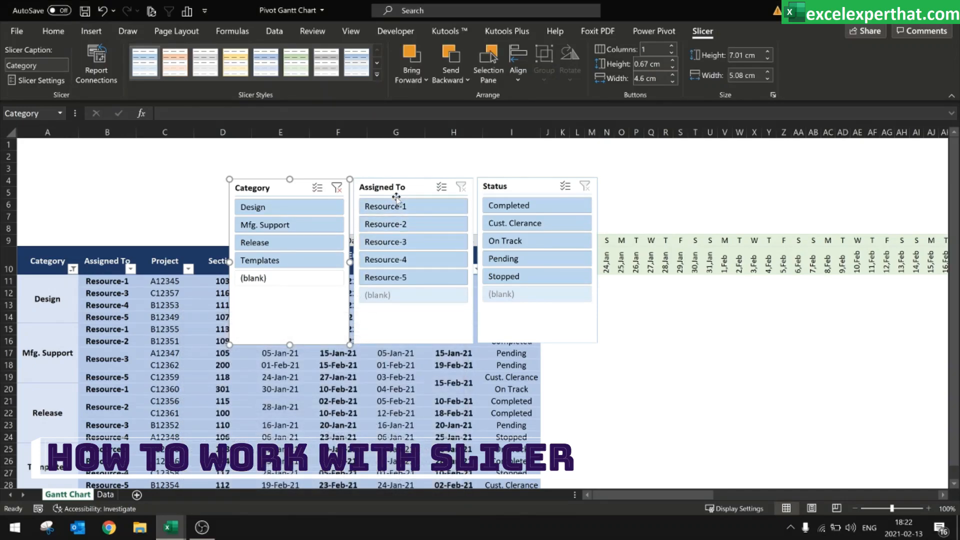
{"action": "right_click", "coordinate": [399, 192]}
{"action": "left_click", "coordinate": [468, 504]}
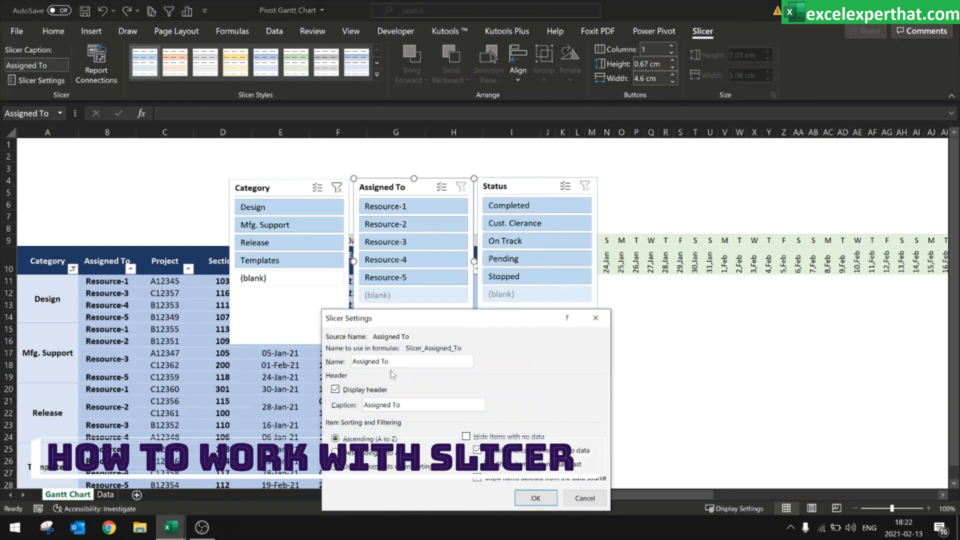
{"action": "left_click", "coordinate": [466, 436]}
{"action": "left_click", "coordinate": [535, 498]}
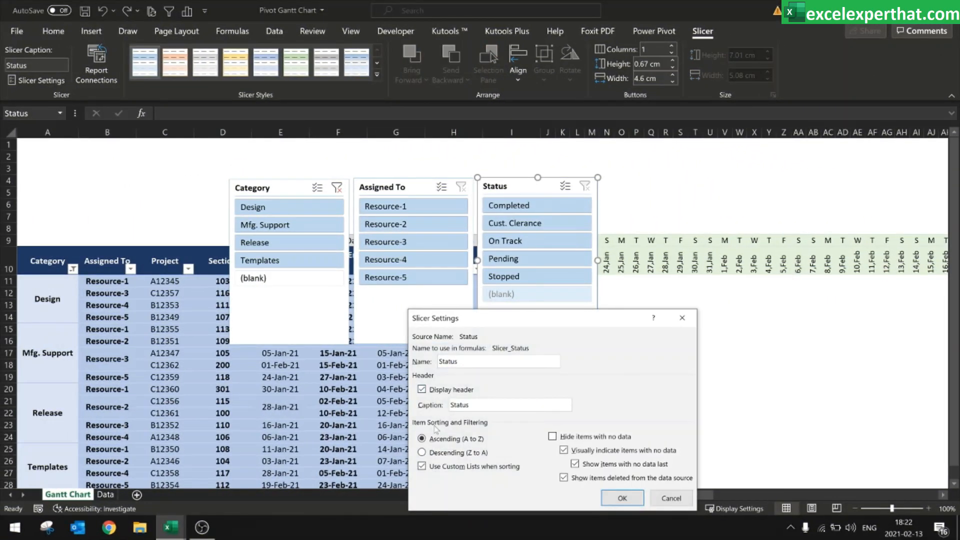
{"action": "left_click", "coordinate": [553, 436]}
{"action": "left_click", "coordinate": [622, 498]}
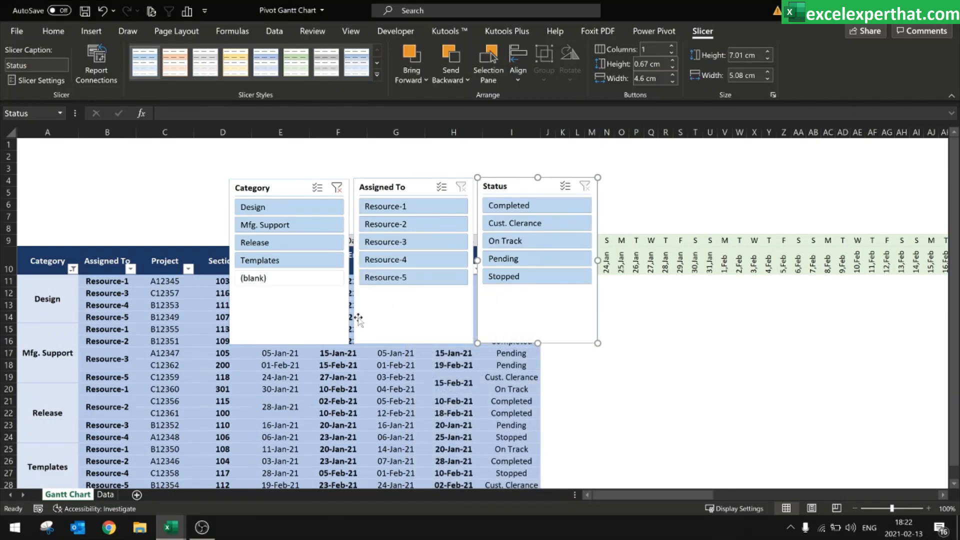
Step: Lay out the items of the Category, Assigned To and Status slicers in 2 columns
{"action": "left_click", "coordinate": [324, 325]}
{"action": "left_click", "coordinate": [375, 320], "text": "ctrl"}
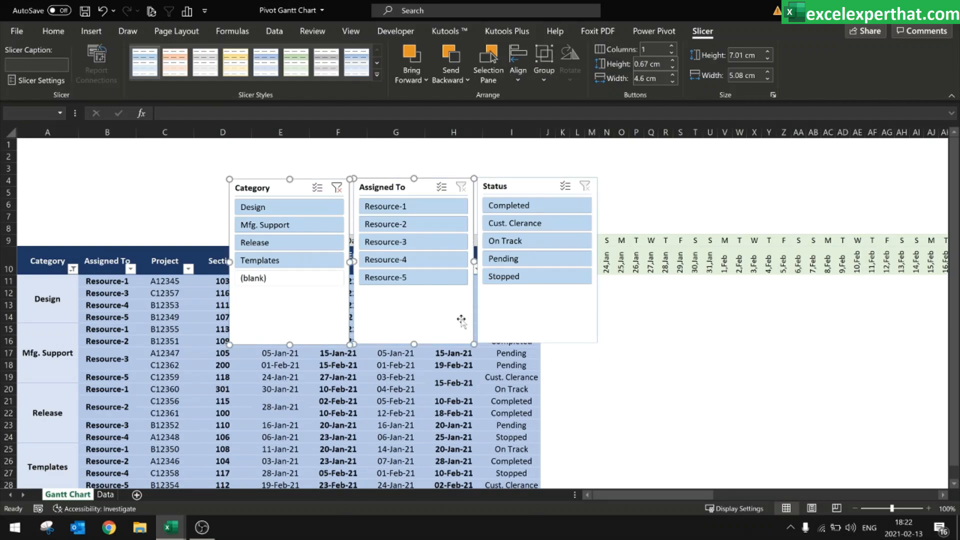
{"action": "left_click", "coordinate": [558, 282], "text": "ctrl"}
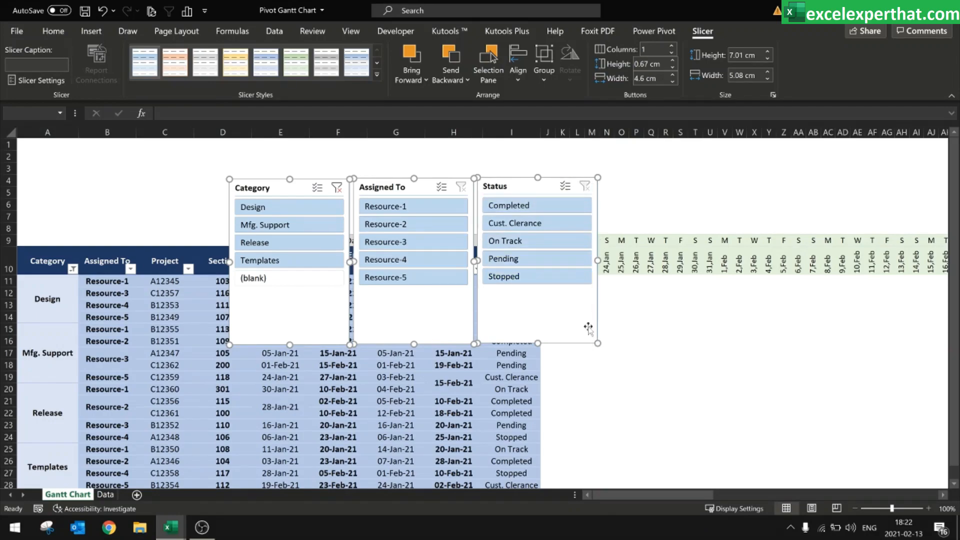
{"action": "left_click", "coordinate": [673, 48]}
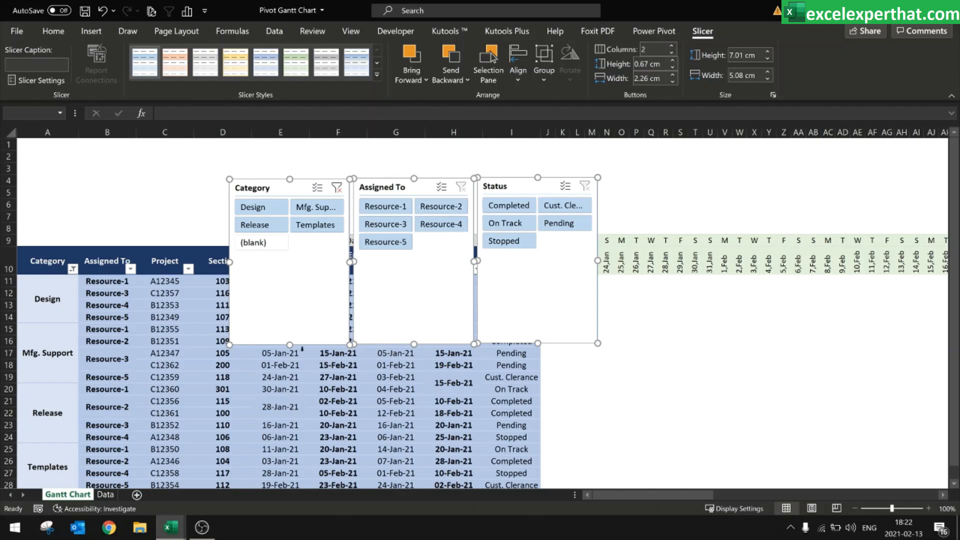
Step: Shorten the three slicers to a height of 3.3 cm and distribute them horizontally
{"action": "left_click_drag", "start_coordinate": [290, 345], "coordinate": [304, 257]}
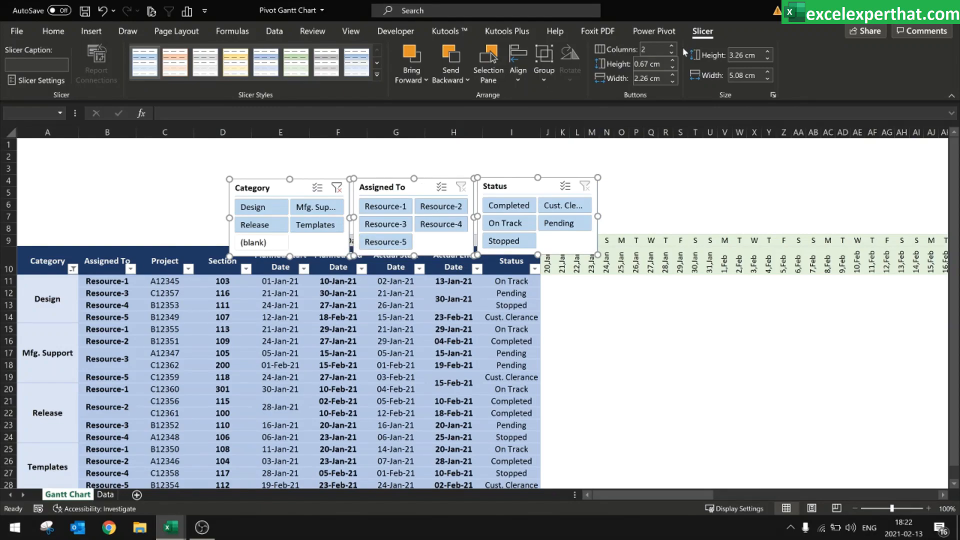
{"action": "left_click", "coordinate": [520, 75]}
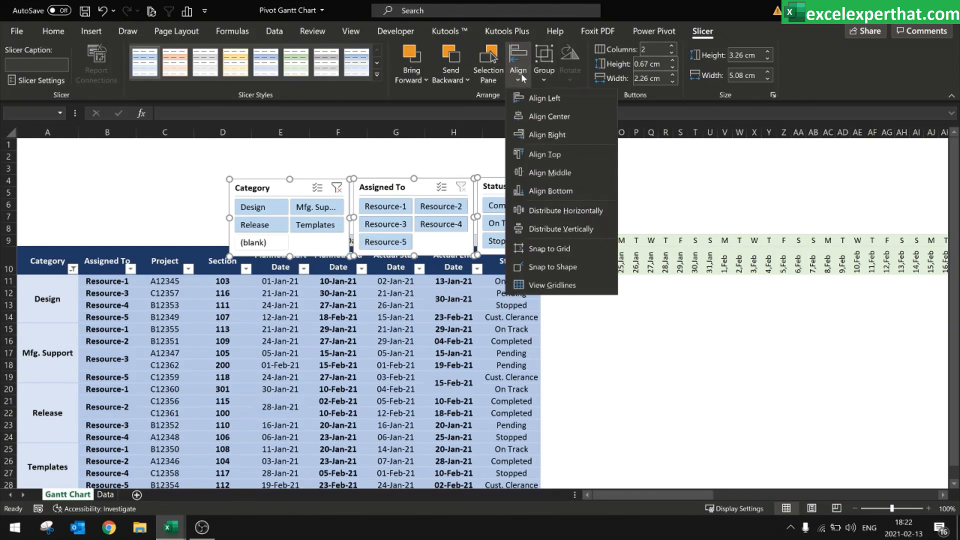
{"action": "left_click", "coordinate": [538, 214]}
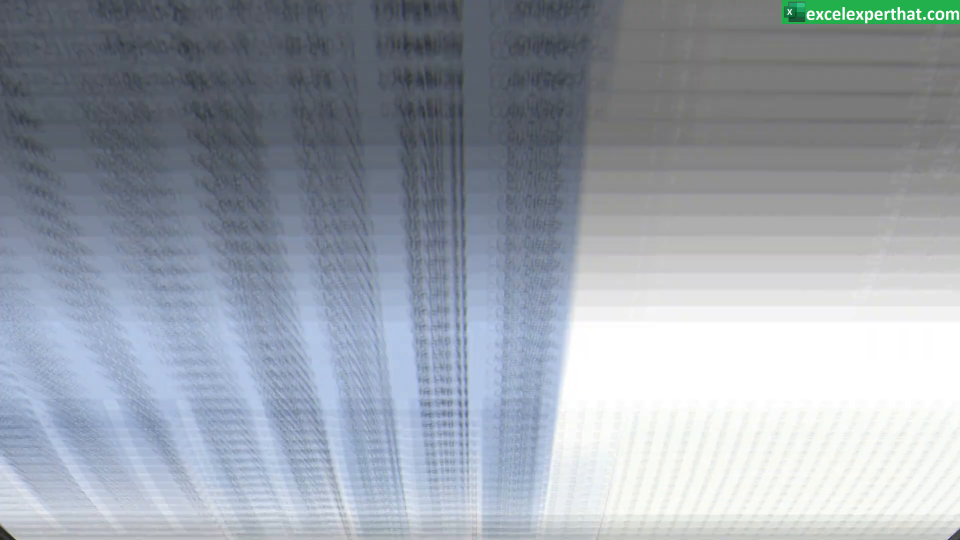
{"action": "type", "text": "3.26"}
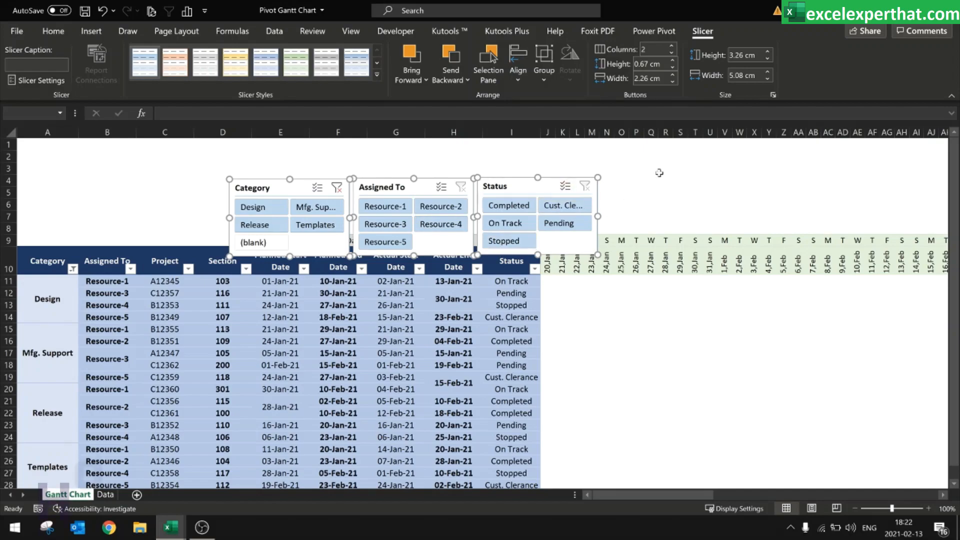
{"action": "left_click", "coordinate": [769, 53]}
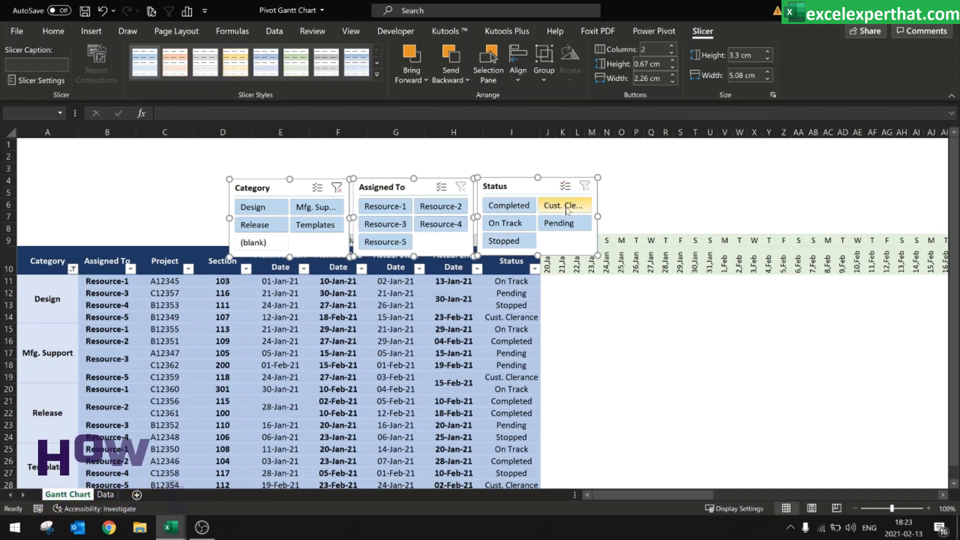
Step: Move the three slicers into the blank rows above the pivot table, middle-aligned and distributed horizontally
{"action": "left_click_drag", "start_coordinate": [303, 179], "coordinate": [234, 151]}
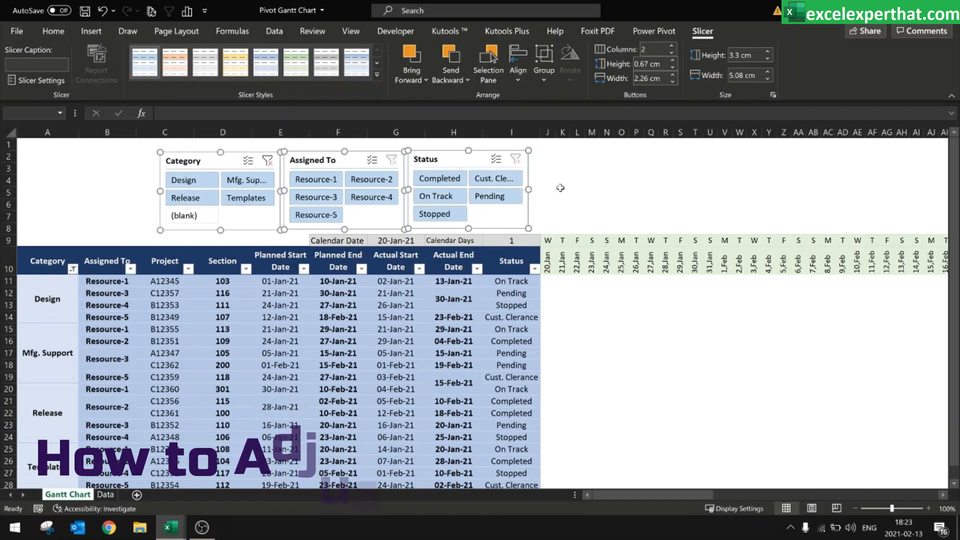
{"action": "left_click", "coordinate": [518, 81]}
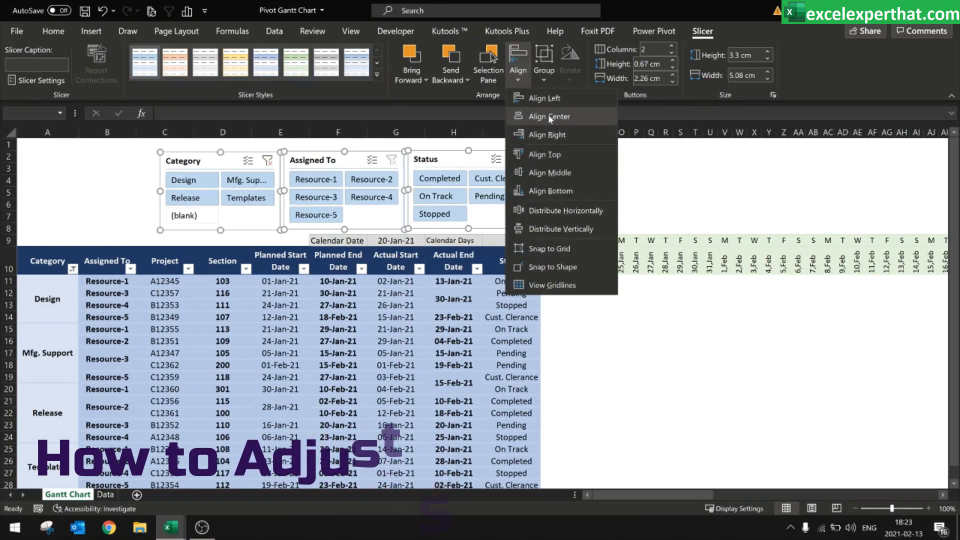
{"action": "left_click", "coordinate": [534, 173]}
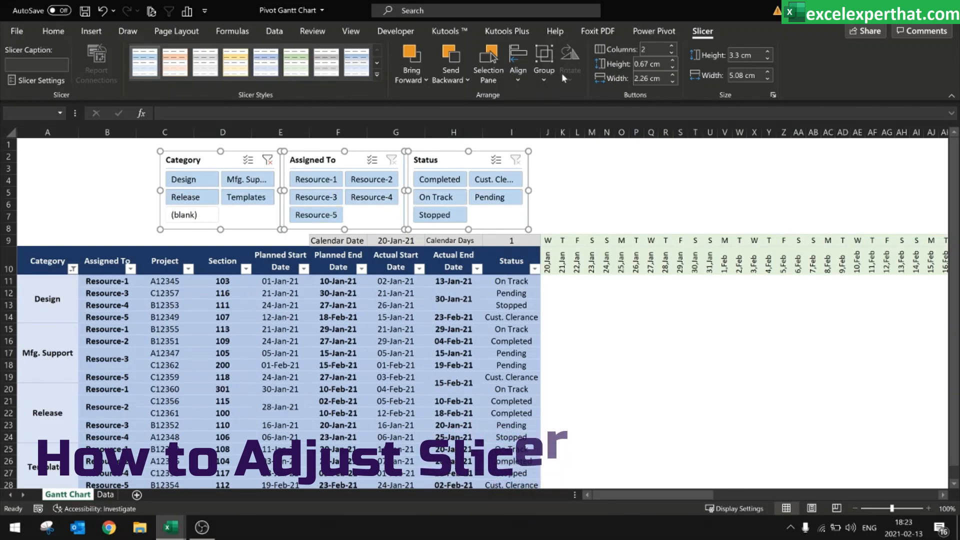
{"action": "left_click", "coordinate": [521, 79]}
{"action": "left_click", "coordinate": [566, 211]}
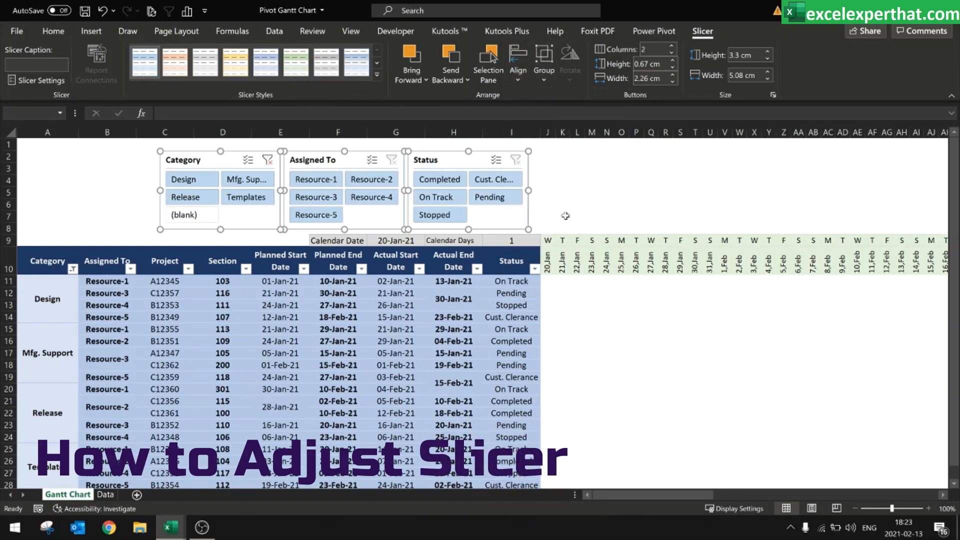
Step: Group the three slicers and shift the group within the blank rows so it begins over column B
{"action": "left_click", "coordinate": [543, 77]}
{"action": "left_click", "coordinate": [562, 98]}
{"action": "left_click", "coordinate": [621, 192]}
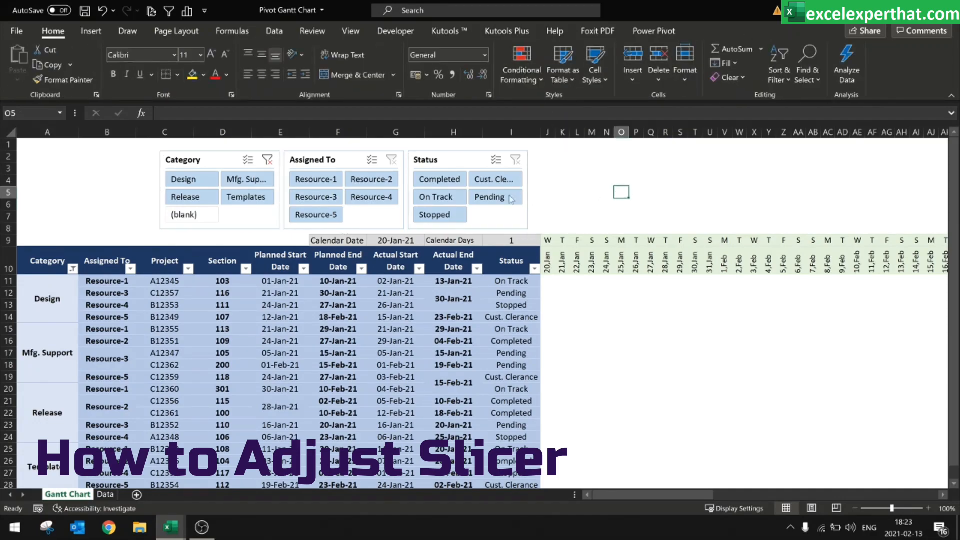
{"action": "left_click", "coordinate": [533, 216]}
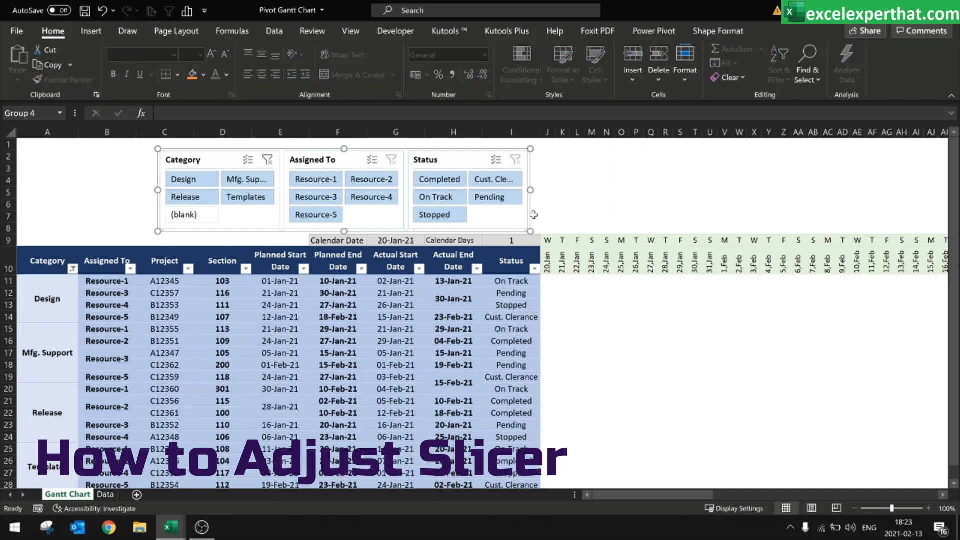
{"action": "left_click_drag", "start_coordinate": [533, 216], "coordinate": [497, 218]}
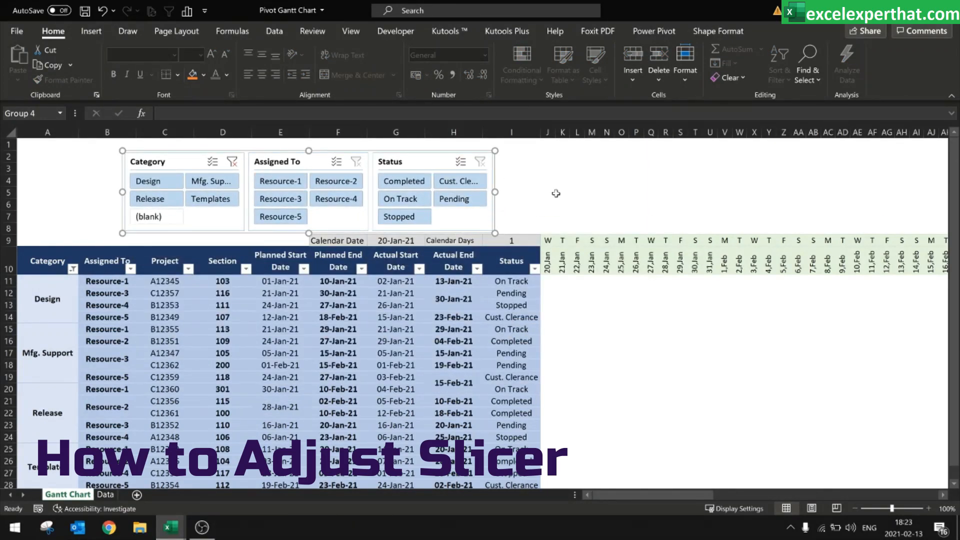
Step: Filter the pivot table by the categories Design, Release, Mfg. Support and Templates in turn, and clear the Category slicer's filter
{"action": "left_click", "coordinate": [166, 186]}
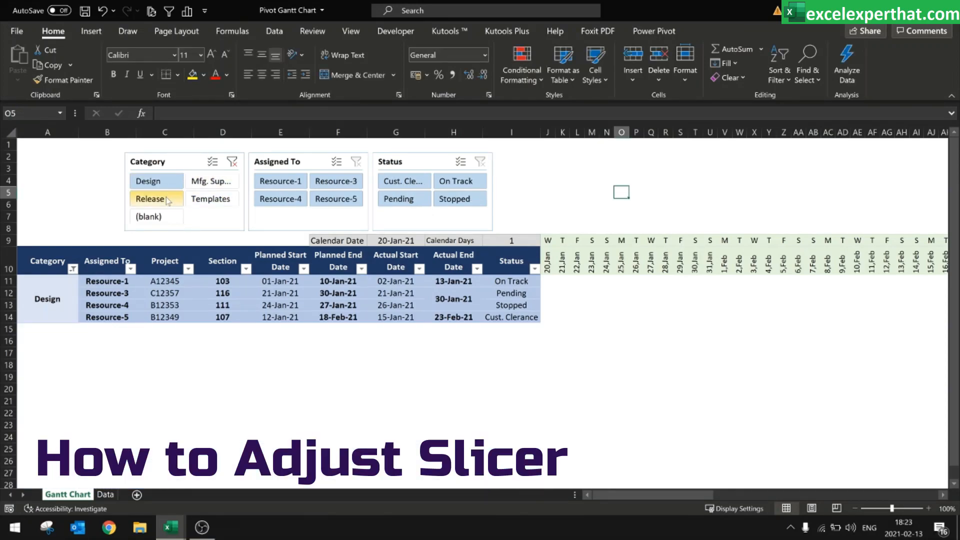
{"action": "left_click", "coordinate": [166, 200]}
{"action": "left_click", "coordinate": [200, 182]}
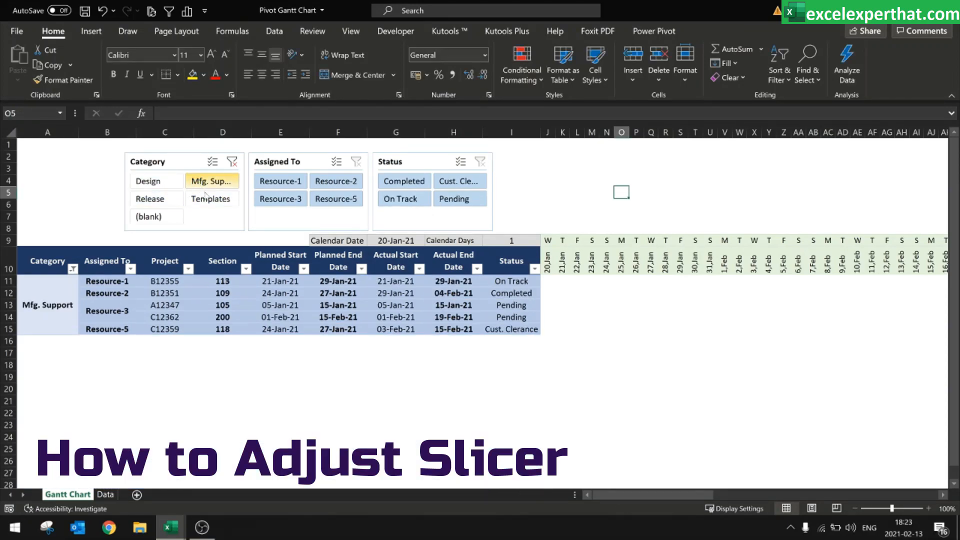
{"action": "left_click", "coordinate": [210, 199]}
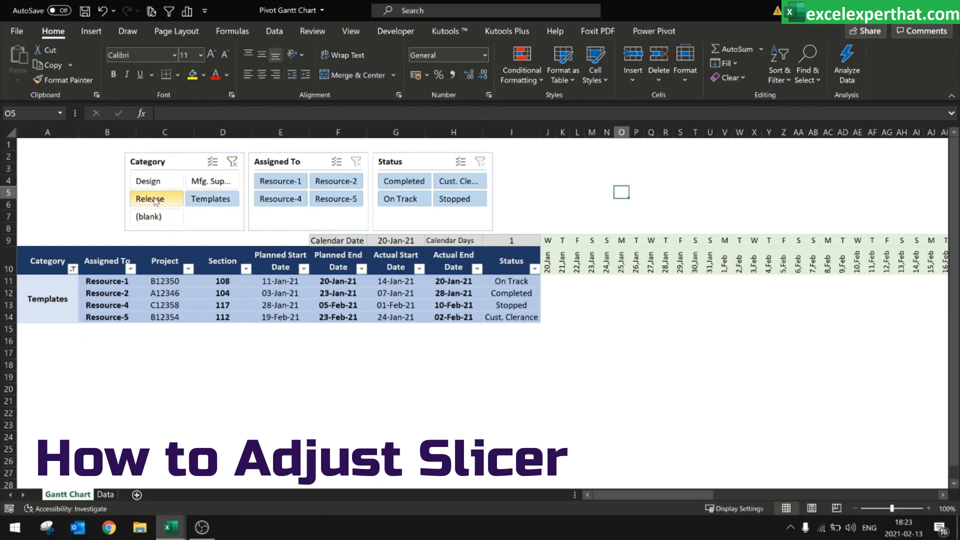
{"action": "left_click", "coordinate": [232, 162]}
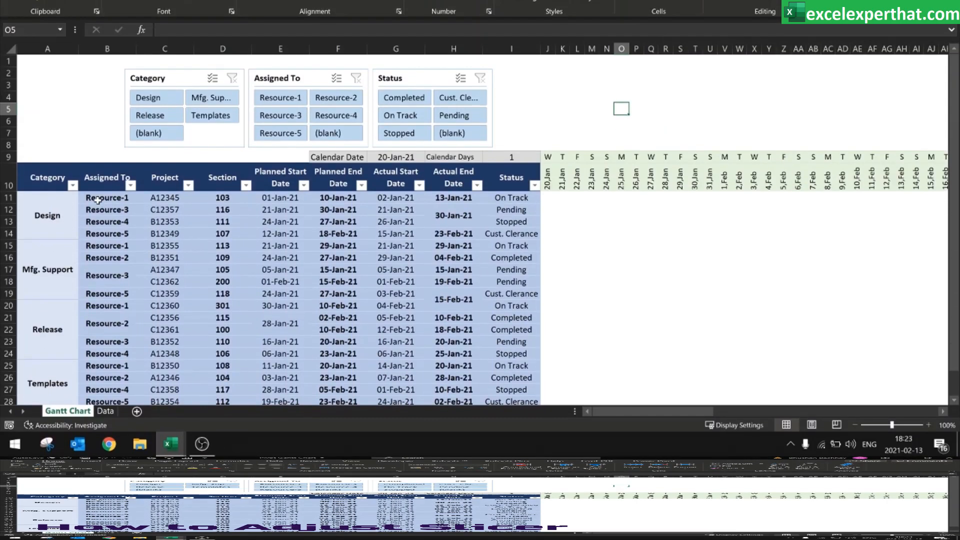
Step: Filter the pivot table by Resource-1 through Resource-4 one at a time with the Assigned To slicer, and clear that filter
{"action": "left_click", "coordinate": [98, 282]}
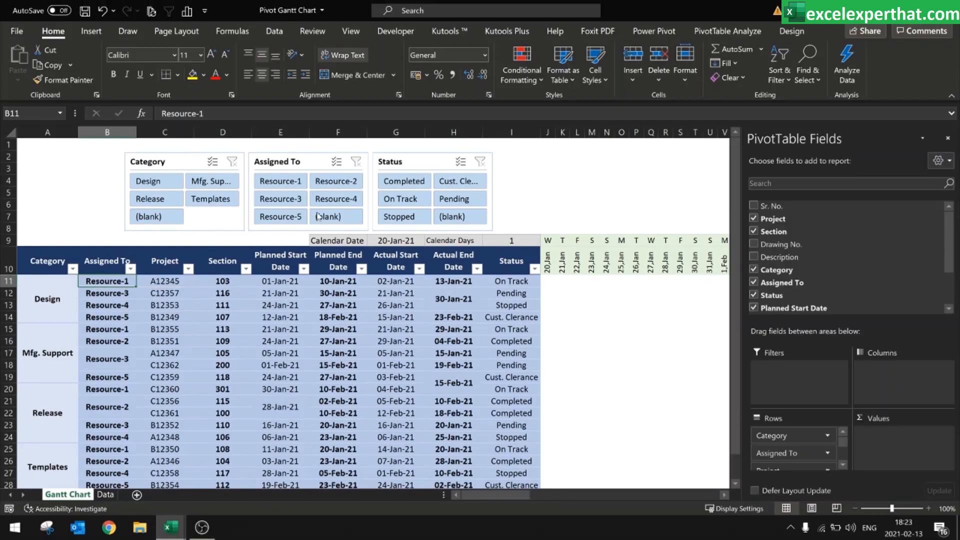
{"action": "left_click", "coordinate": [287, 185]}
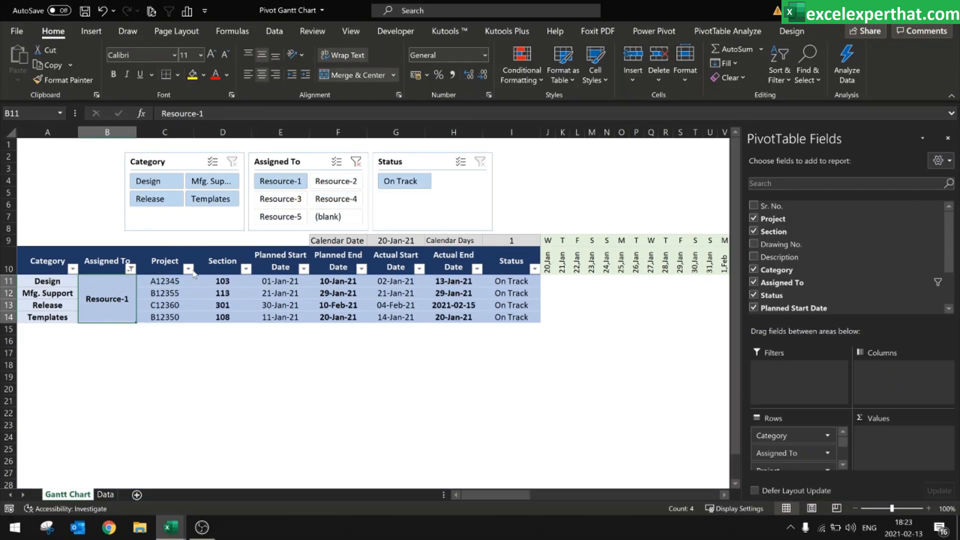
{"action": "left_click", "coordinate": [338, 182]}
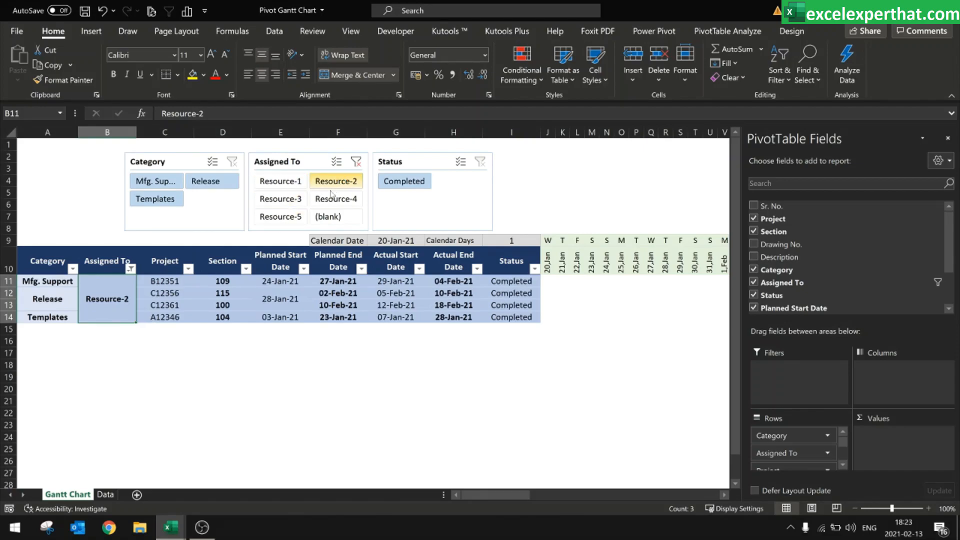
{"action": "left_click", "coordinate": [280, 198]}
{"action": "left_click", "coordinate": [336, 199]}
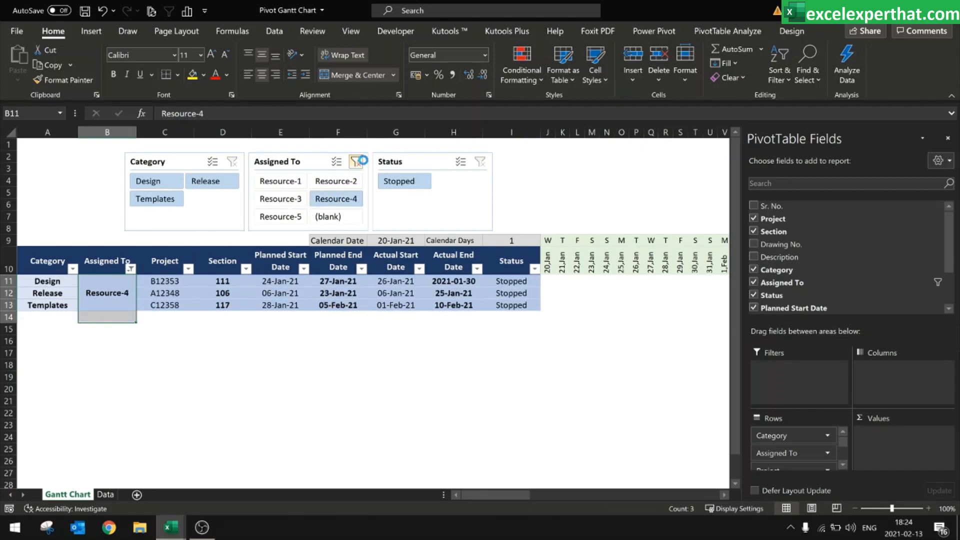
{"action": "left_click", "coordinate": [355, 161]}
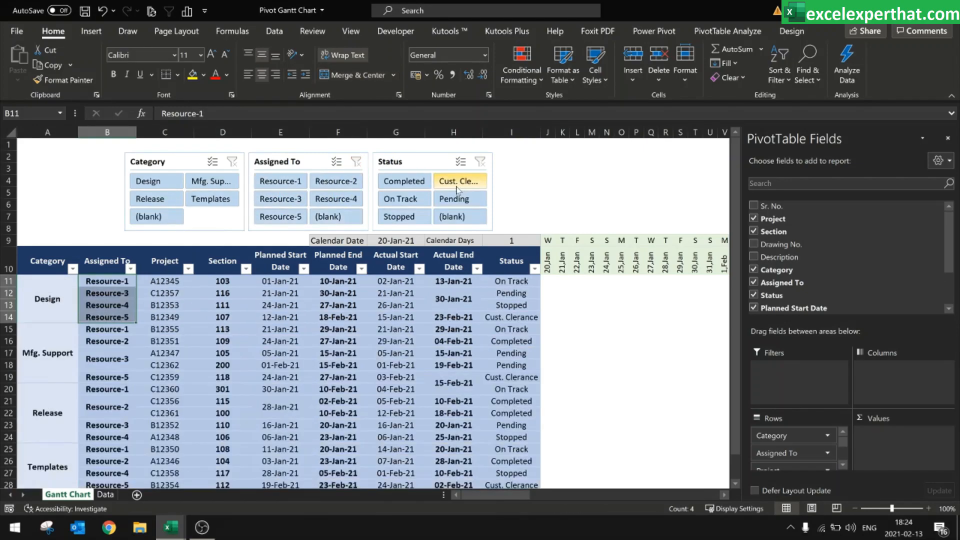
Step: Filter the pivot table by the statuses Completed, On Track, Cust. Clerance, Pending and Stopped in turn, and clear the Status slicer's filter
{"action": "left_click", "coordinate": [416, 183]}
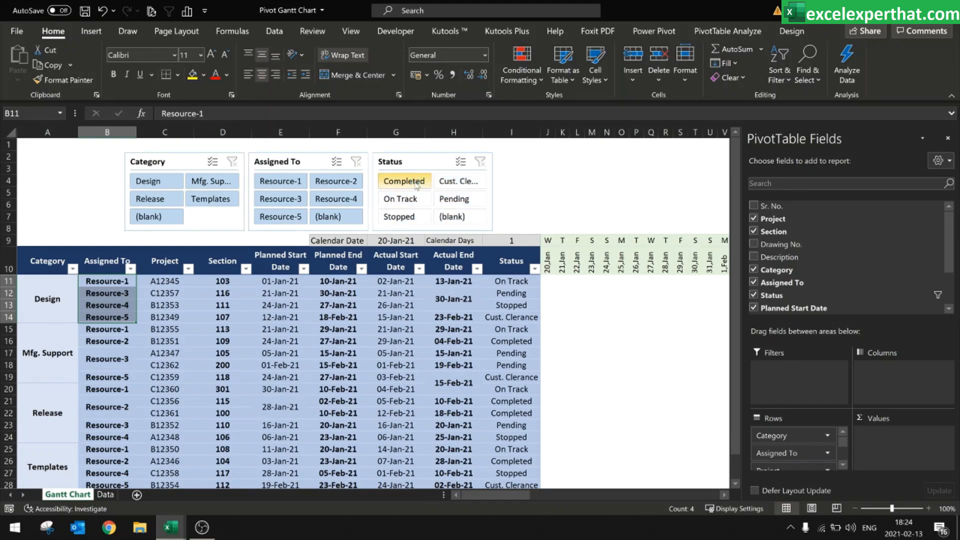
{"action": "left_click", "coordinate": [405, 200]}
{"action": "left_click", "coordinate": [464, 184]}
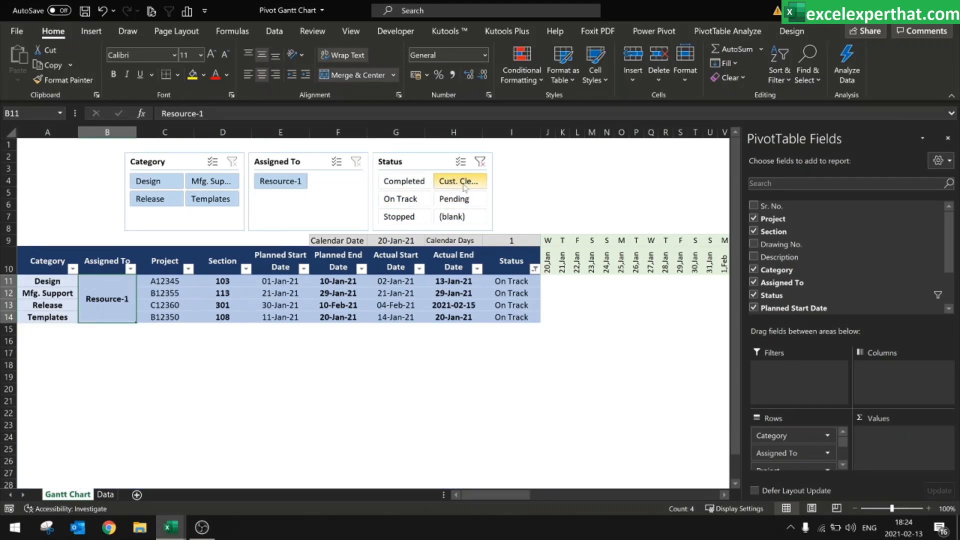
{"action": "left_click", "coordinate": [465, 200]}
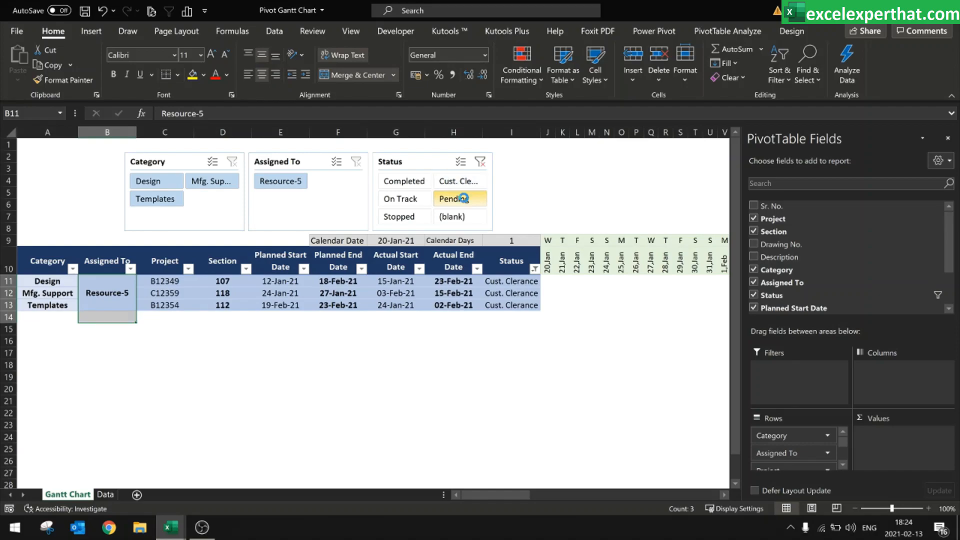
{"action": "left_click", "coordinate": [401, 217]}
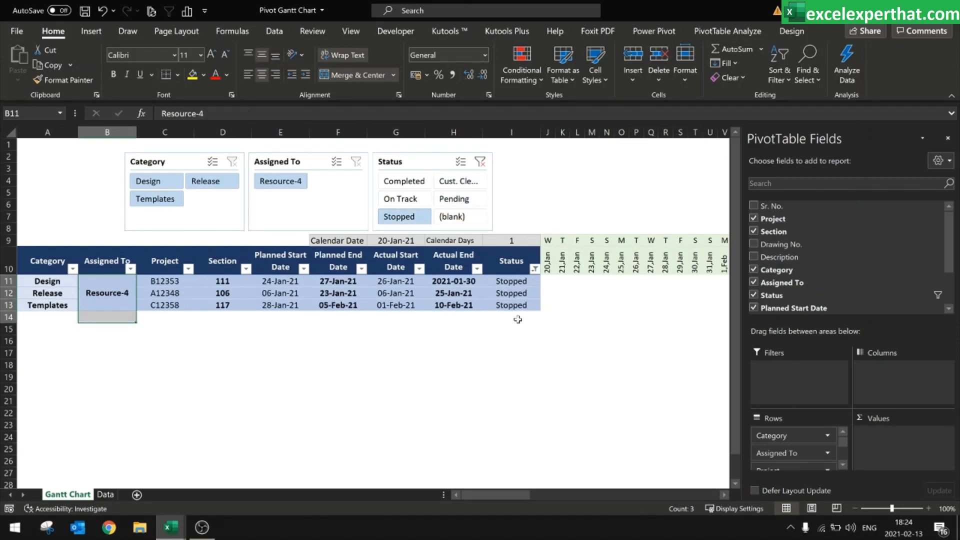
{"action": "left_click", "coordinate": [480, 162]}
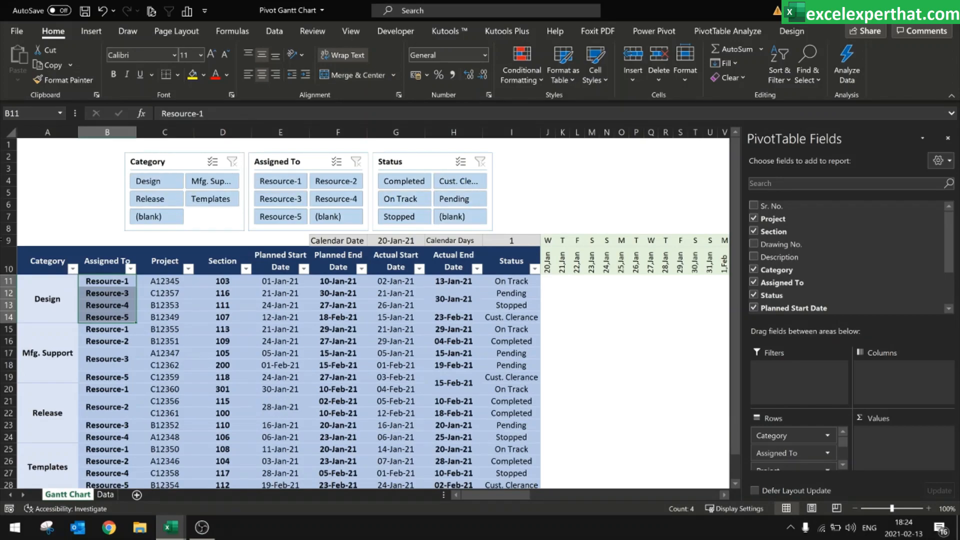
Step: Insert two more blank rows at the top of the Gantt Chart sheet, above the slicers
{"action": "left_click", "coordinate": [9, 144]}
{"action": "right_click", "coordinate": [8, 144]}
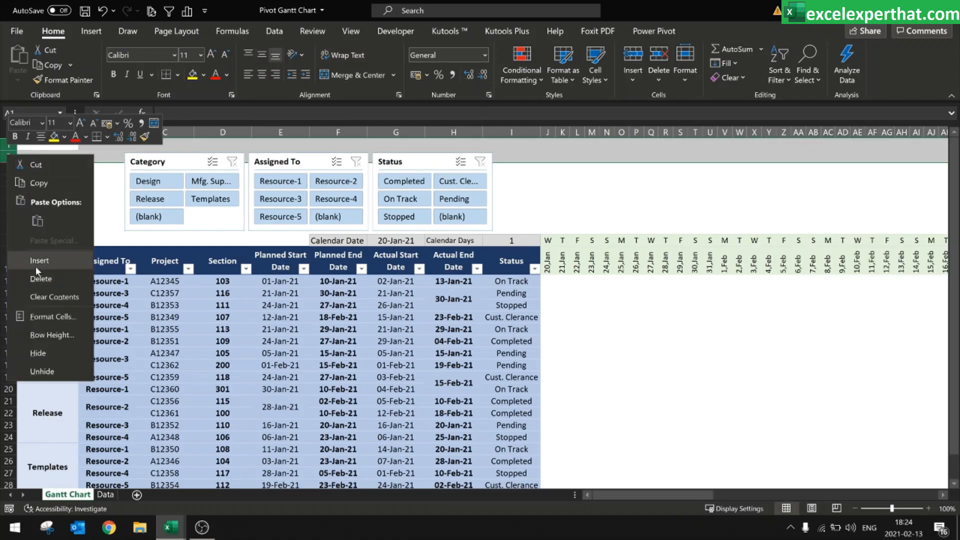
{"action": "left_click", "coordinate": [36, 265]}
{"action": "left_click", "coordinate": [591, 218]}
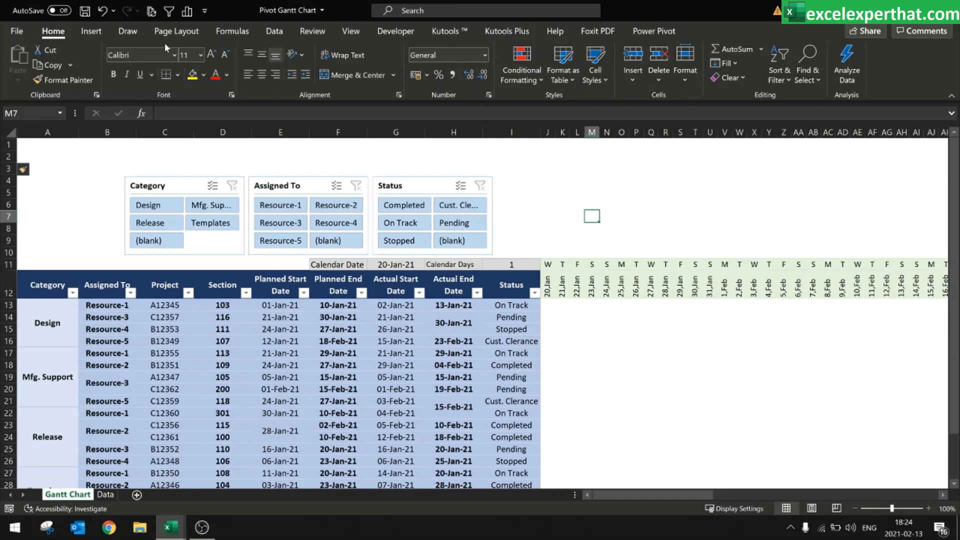
Step: Draw a rectangle with rounded top corners, about 16.16 cm wide and 4.81 cm high, covering the three slicers
{"action": "left_click", "coordinate": [91, 32]}
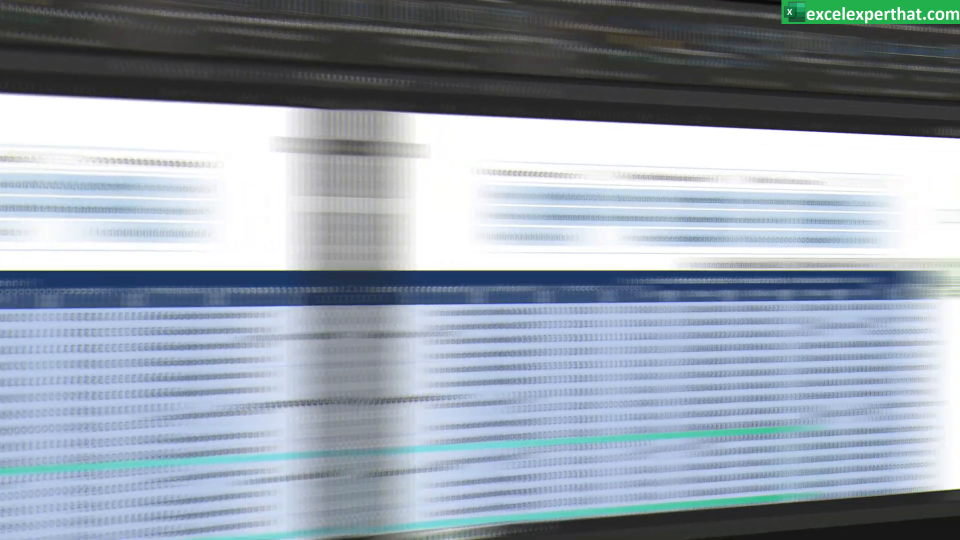
{"action": "left_click", "coordinate": [150, 75]}
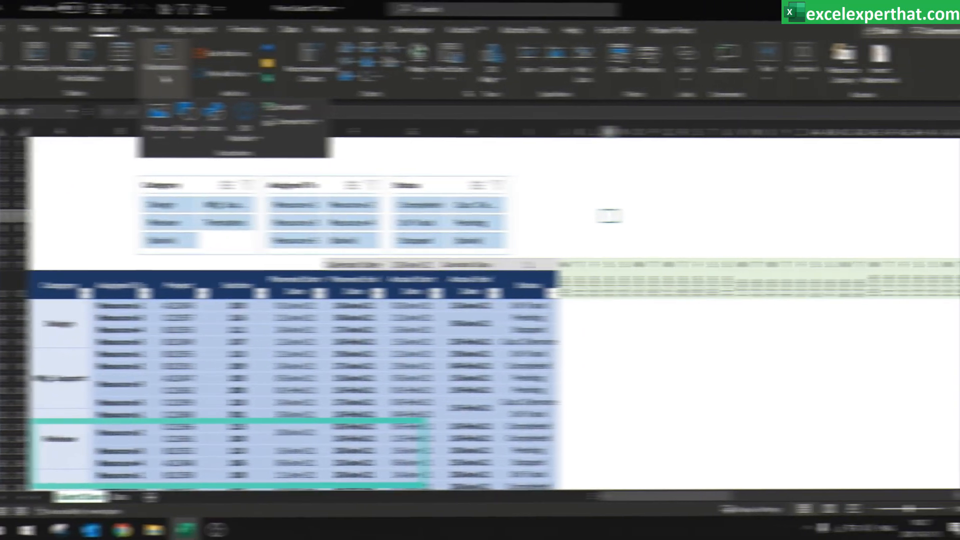
{"action": "left_click", "coordinate": [177, 126]}
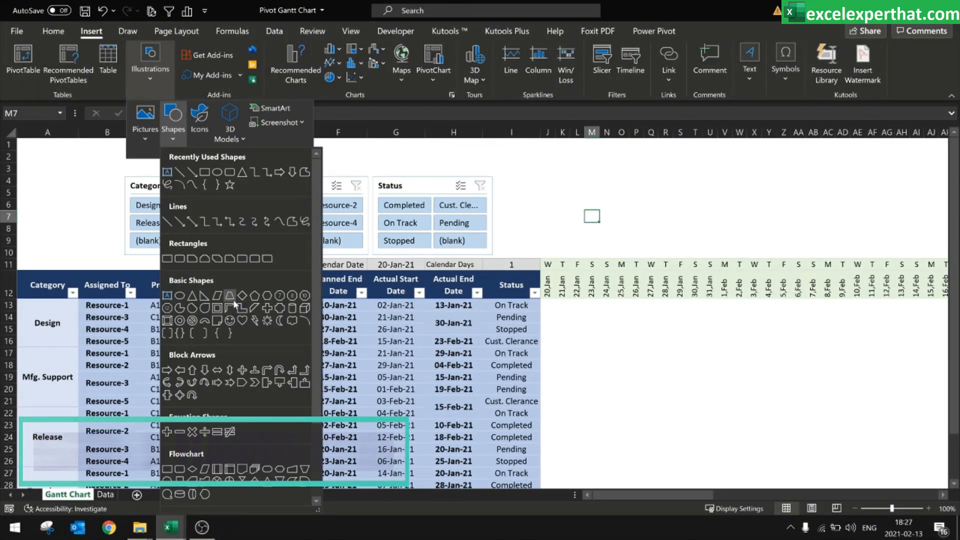
{"action": "left_click", "coordinate": [257, 260]}
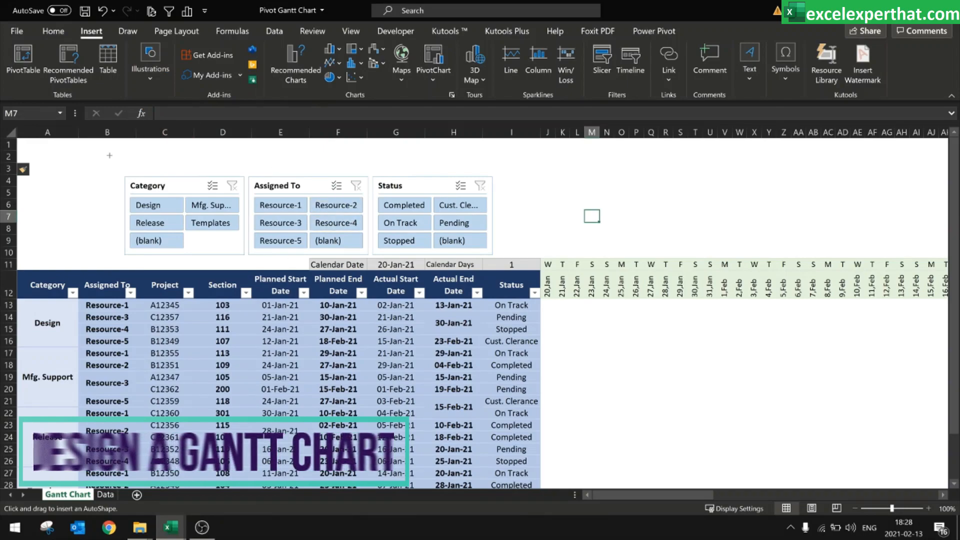
{"action": "mouse_move", "coordinate": [140, 167]}
{"action": "left_mouse_down"}
{"action": "mouse_move", "coordinate": [423, 252]}
{"action": "mouse_move", "coordinate": [496, 258]}
{"action": "left_mouse_up"}
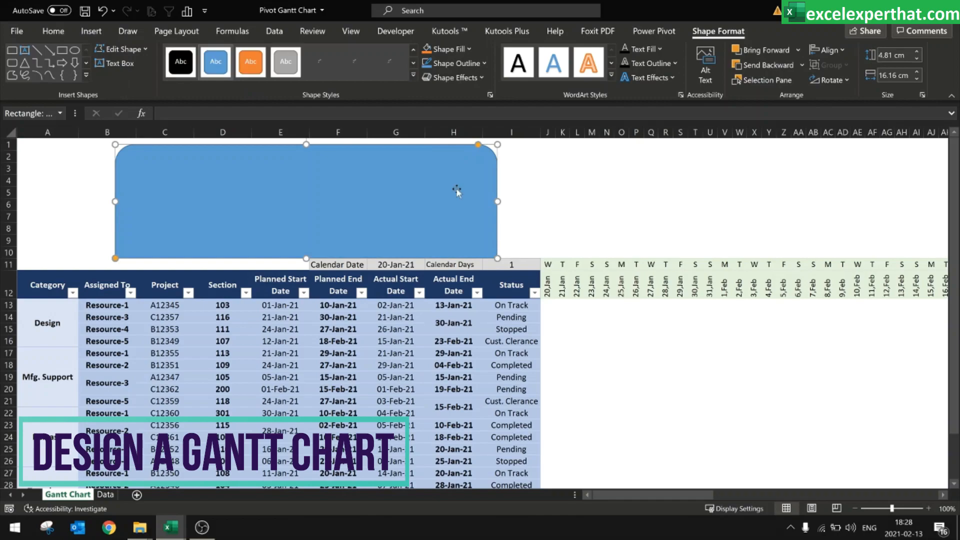
Step: Send the rectangle behind the slicers and shift the slicer group slightly left within it
{"action": "right_click", "coordinate": [457, 181]}
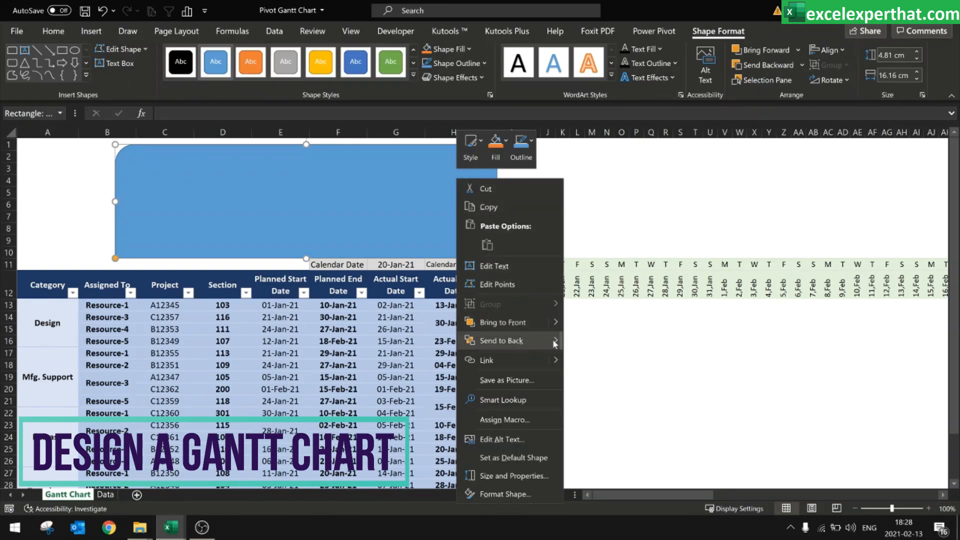
{"action": "mouse_move", "coordinate": [550, 341]}
{"action": "left_click", "coordinate": [620, 341]}
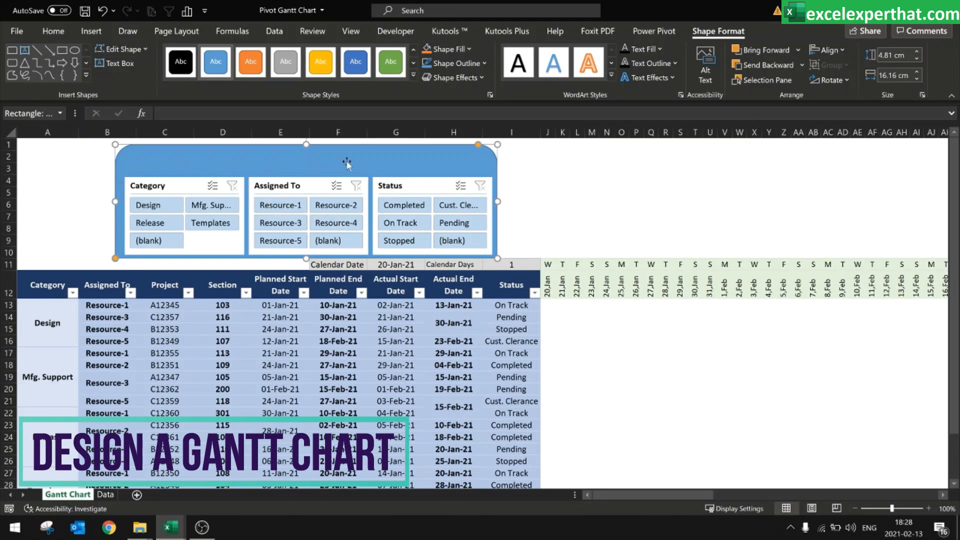
{"action": "left_click", "coordinate": [172, 179]}
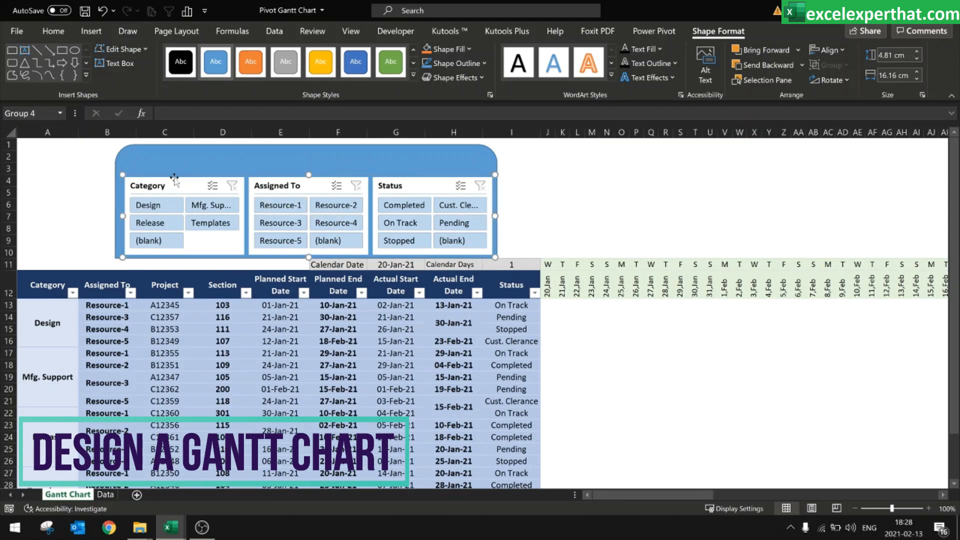
{"action": "left_click_drag", "start_coordinate": [182, 174], "coordinate": [180, 174]}
Step: Add the title "Project Gantt Chart" to the rectangle, with font size 18 and centred horizontally
{"action": "left_click", "coordinate": [284, 161]}
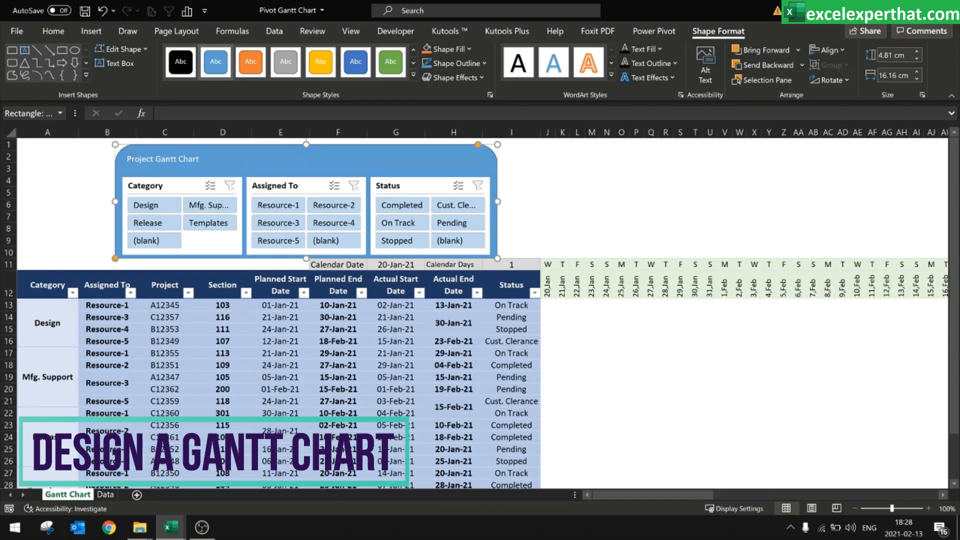
{"action": "left_click_drag", "start_coordinate": [126, 163], "coordinate": [161, 163]}
{"action": "key", "text": "ctrl+z"}
{"action": "key", "text": "ctrl+a"}
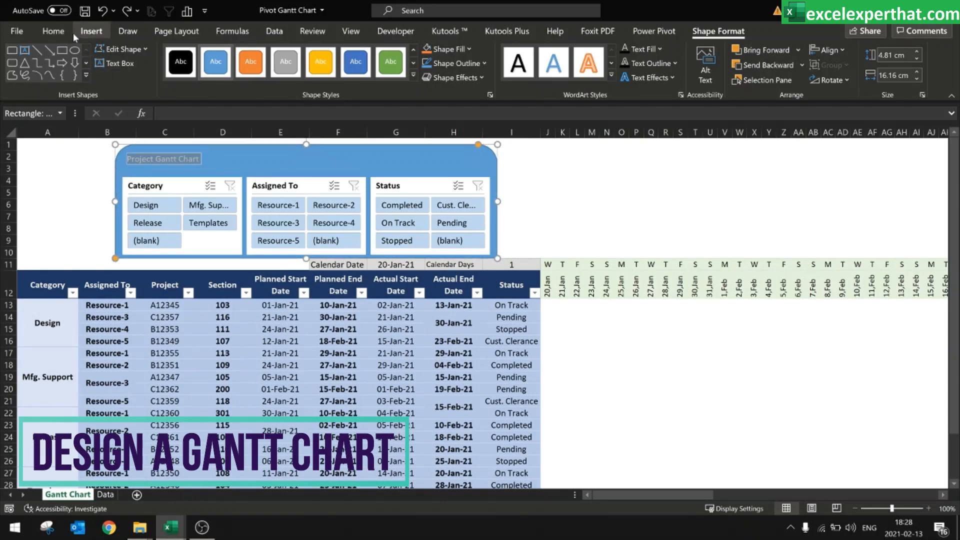
{"action": "left_click", "coordinate": [59, 33]}
{"action": "left_click", "coordinate": [209, 59]}
{"action": "left_click", "coordinate": [209, 58]}
{"action": "left_click", "coordinate": [209, 59]}
{"action": "left_click", "coordinate": [209, 58]}
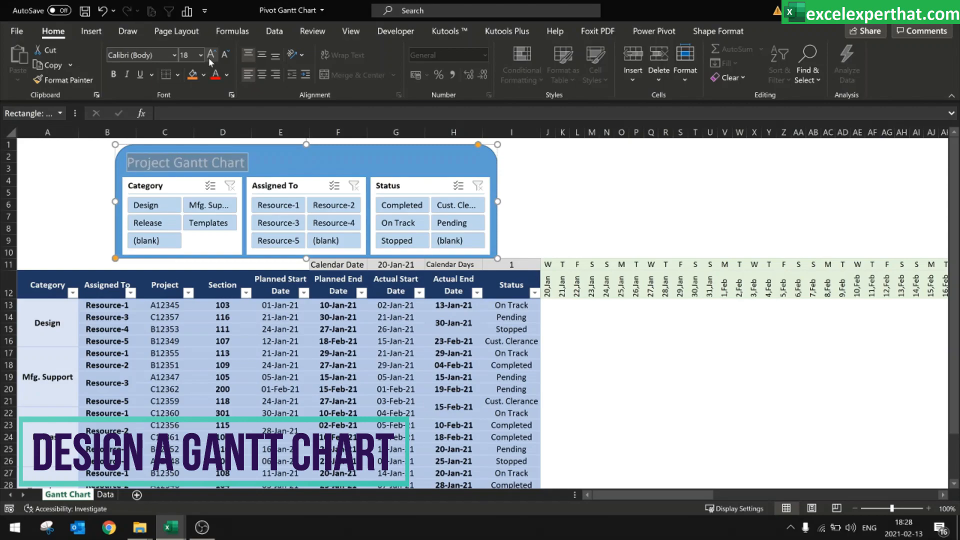
{"action": "left_click", "coordinate": [262, 78]}
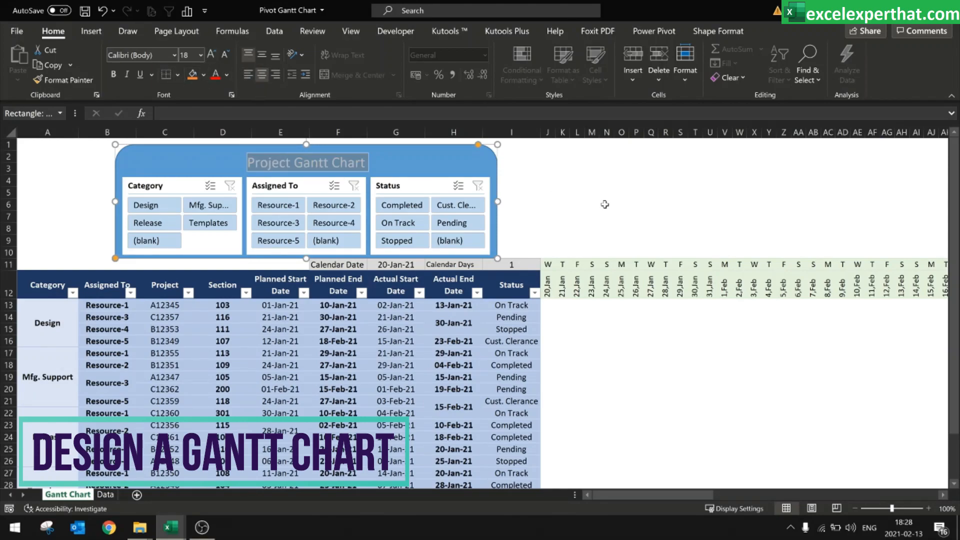
Step: Group the titled rectangle with the slicers and move the group to the sheet's upper-left corner, starting over column A
{"action": "left_click", "coordinate": [488, 186]}
{"action": "left_click", "coordinate": [487, 162]}
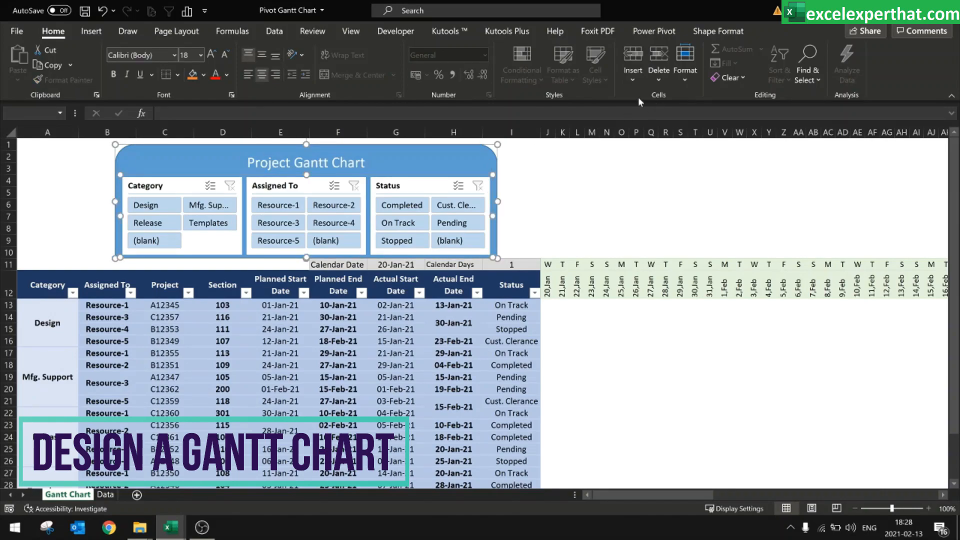
{"action": "left_click", "coordinate": [729, 32]}
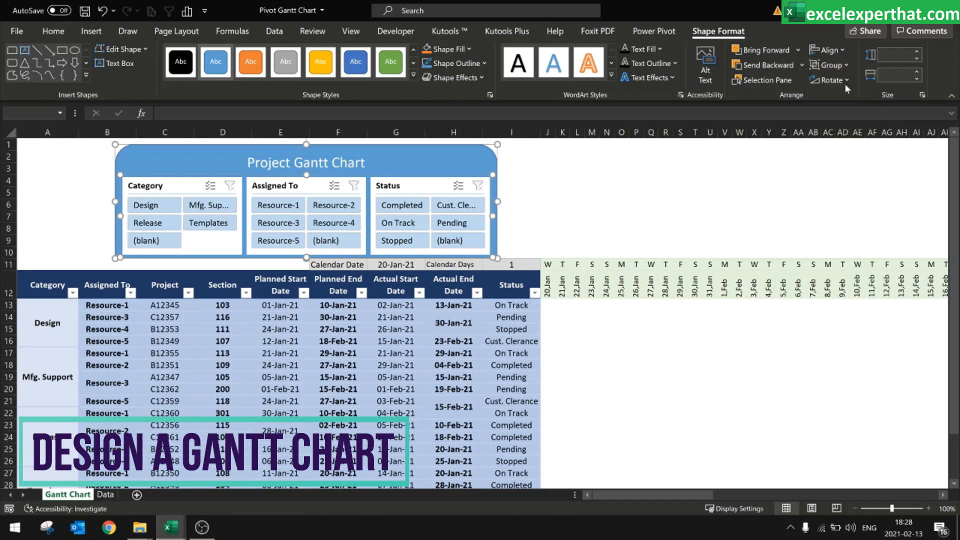
{"action": "left_click", "coordinate": [555, 193]}
{"action": "left_click_drag", "start_coordinate": [496, 162], "coordinate": [403, 157]}
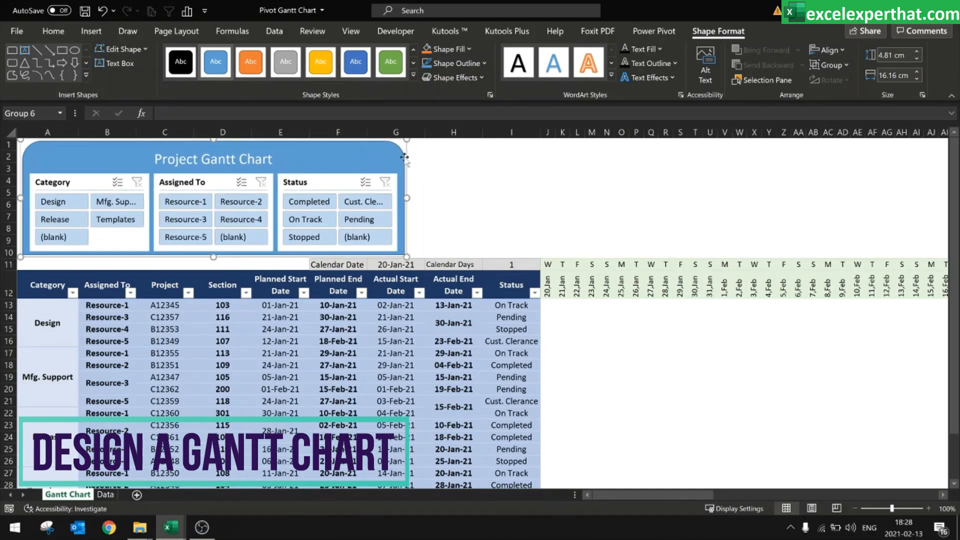
Step: Save the Pivot Gantt Chart workbook
{"action": "left_click", "coordinate": [635, 204]}
{"action": "left_click", "coordinate": [85, 11]}
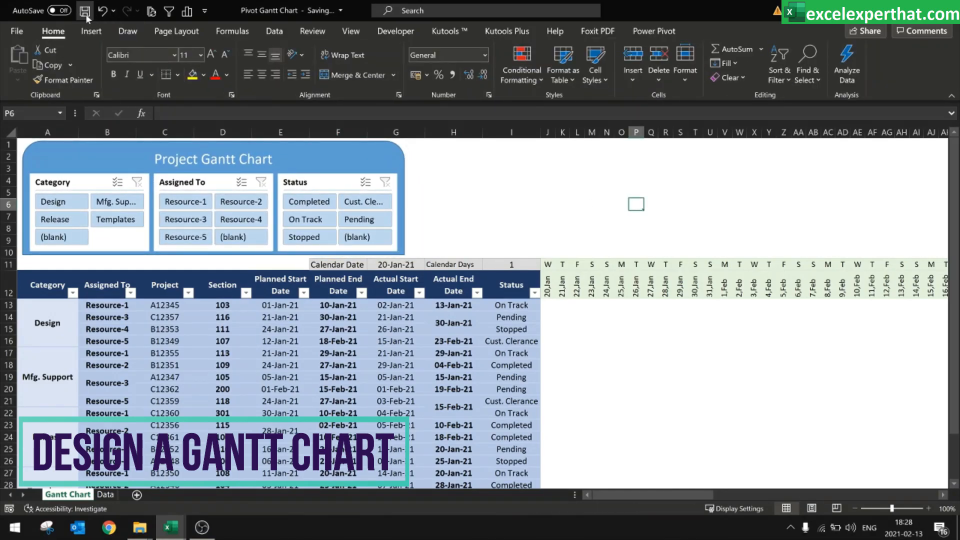
{"action": "left_click", "coordinate": [547, 228]}
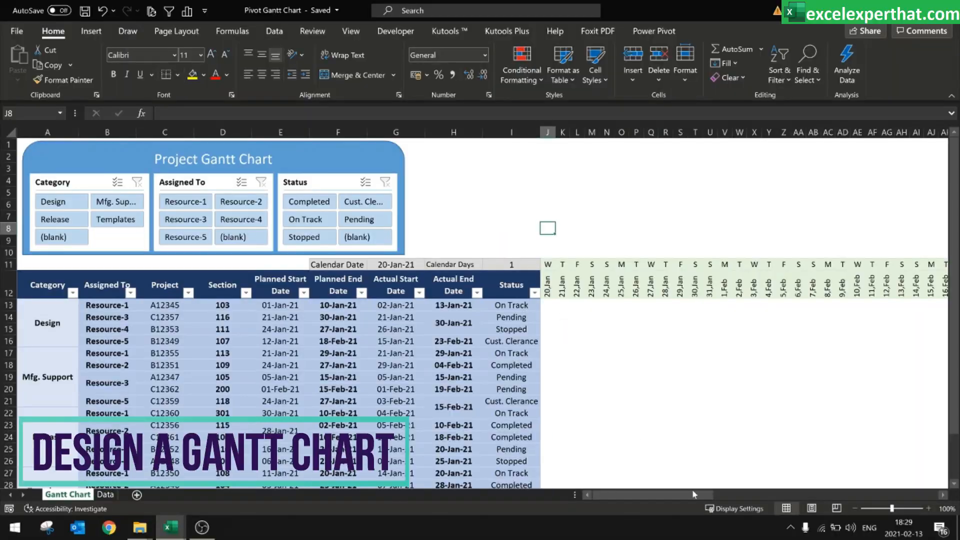
Step: Freeze the panes at cell J13 so rows 1 to 12 and columns A to I stay in place, and test the scrolling
{"action": "mouse_move", "coordinate": [693, 494]}
{"action": "left_mouse_down"}
{"action": "mouse_move", "coordinate": [722, 495]}
{"action": "mouse_move", "coordinate": [695, 495]}
{"action": "left_mouse_up"}
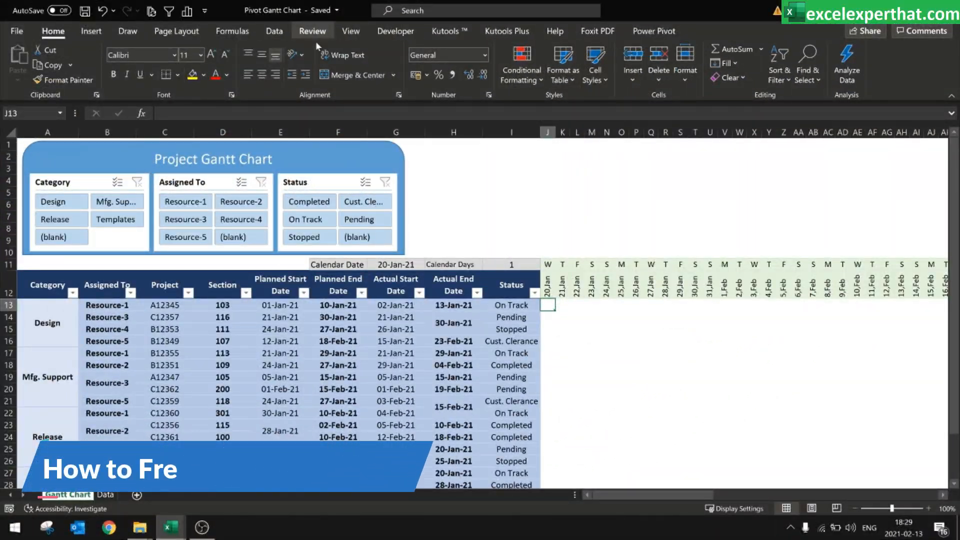
{"action": "left_click", "coordinate": [276, 32]}
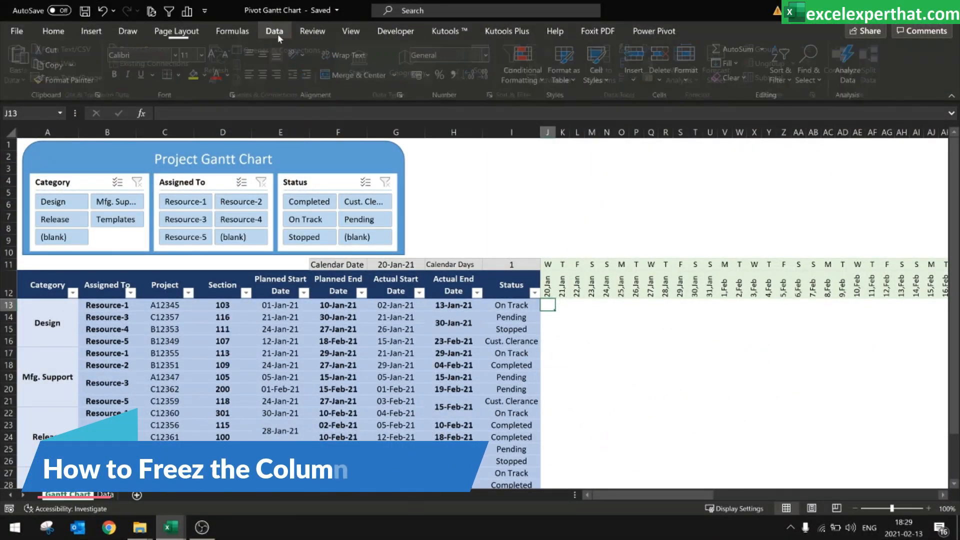
{"action": "left_click", "coordinate": [352, 34]}
{"action": "left_click", "coordinate": [567, 64]}
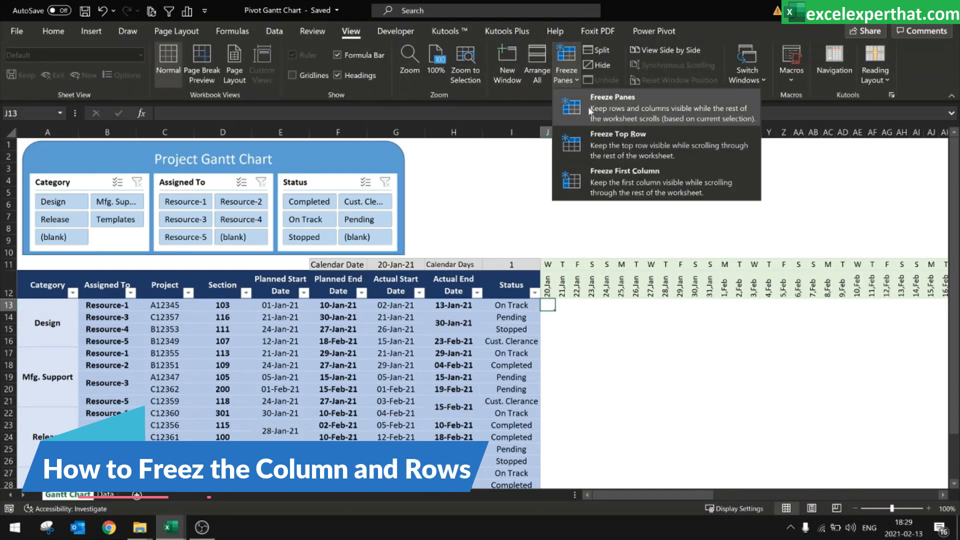
{"action": "left_click", "coordinate": [590, 111]}
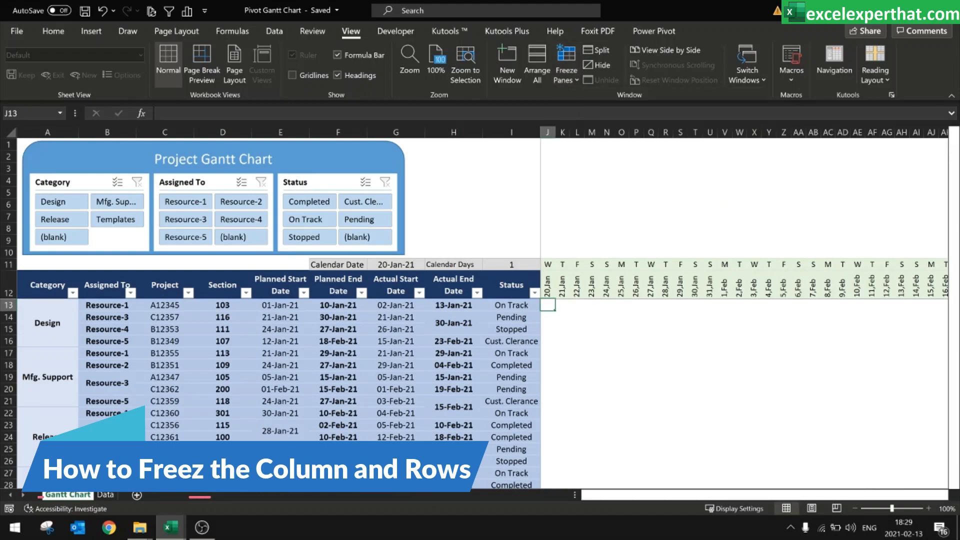
{"action": "scroll", "coordinate": [505, 318], "scroll_direction": "down", "scroll_amount": 3}
{"action": "scroll", "coordinate": [505, 318], "scroll_direction": "up", "scroll_amount": 3}
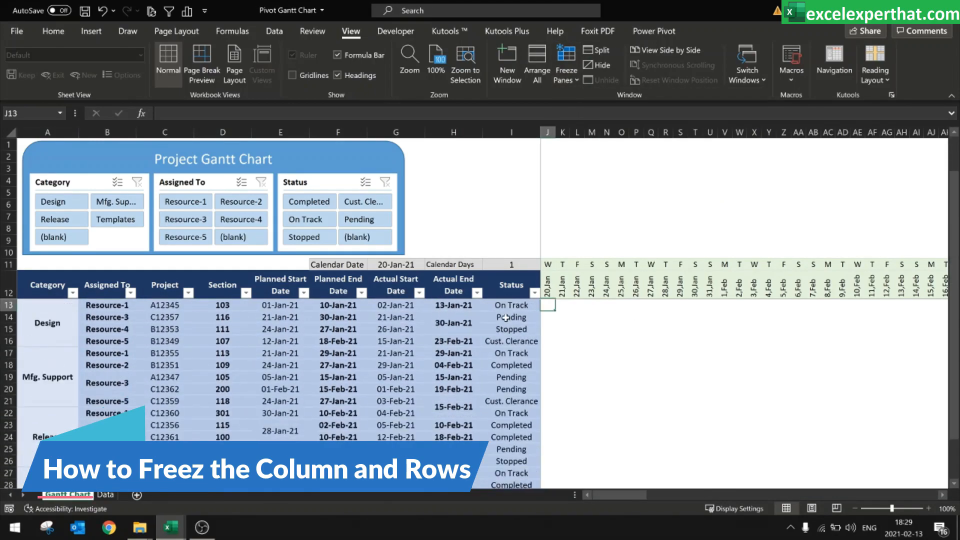
{"action": "mouse_move", "coordinate": [624, 496]}
{"action": "left_mouse_down"}
{"action": "mouse_move", "coordinate": [760, 492]}
{"action": "mouse_move", "coordinate": [618, 495]}
{"action": "left_mouse_up"}
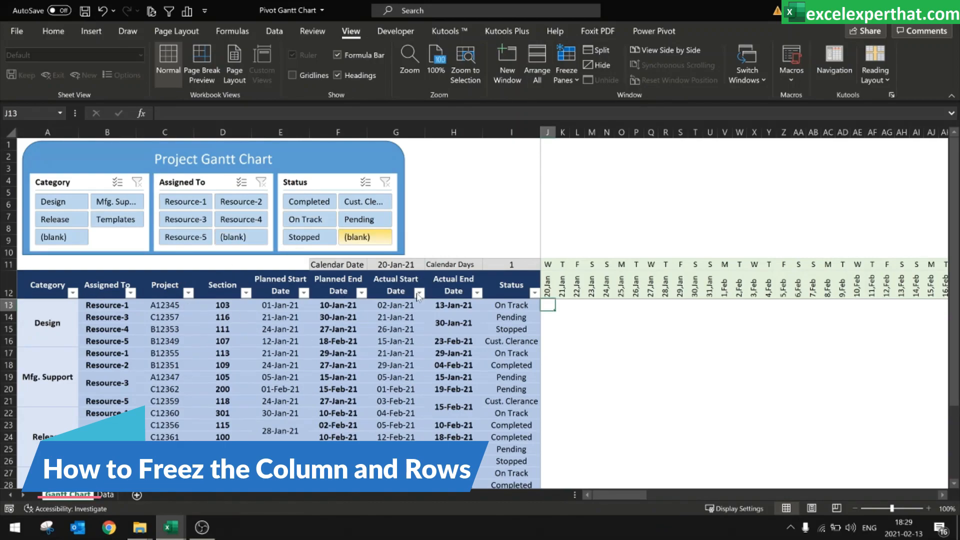
{"action": "scroll", "coordinate": [475, 290], "scroll_direction": "down", "scroll_amount": 2}
{"action": "scroll", "coordinate": [443, 304], "scroll_direction": "up", "scroll_amount": 2}
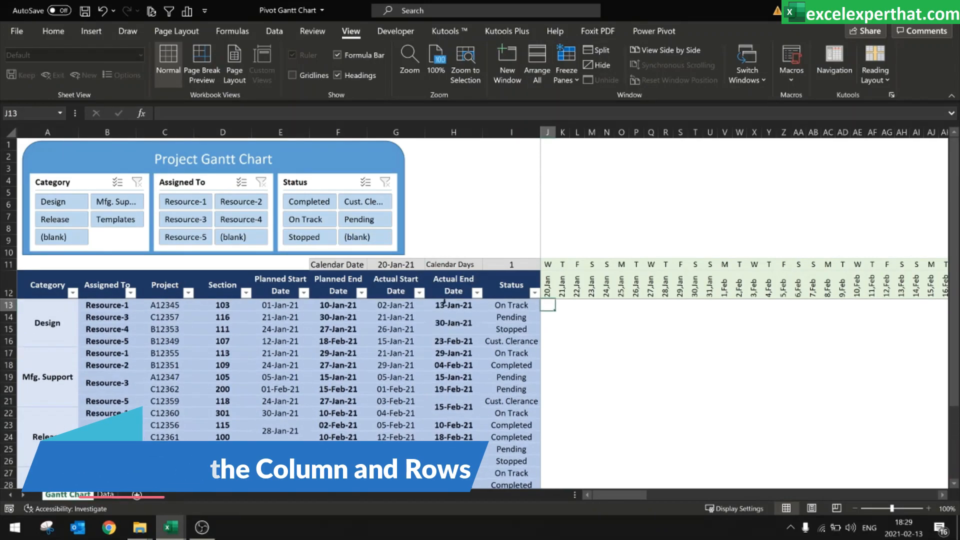
Step: Start a formula-based conditional formatting rule for cell J13 with the formula =AND(TODAY()>=K$7,TODAY()<L$7)
{"action": "left_click", "coordinate": [564, 318]}
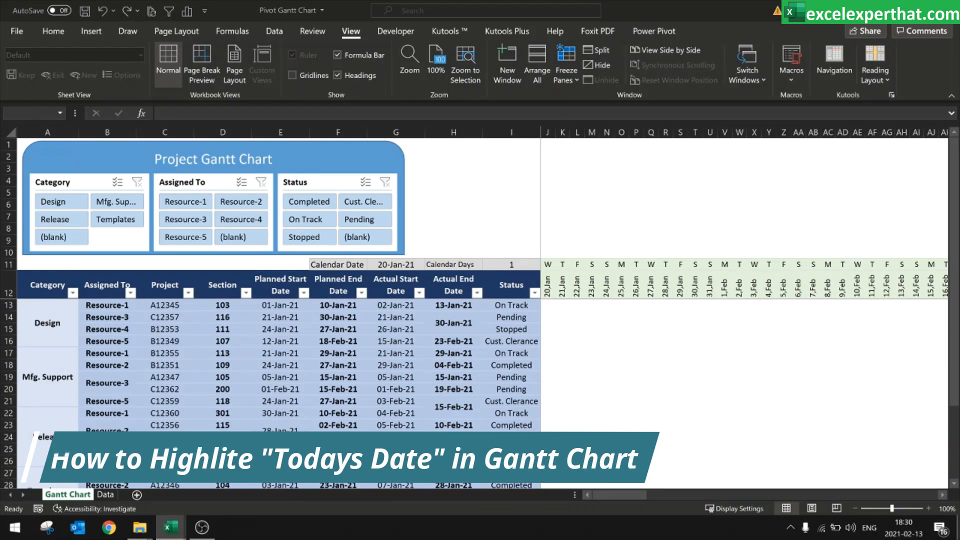
{"action": "left_click", "coordinate": [548, 304]}
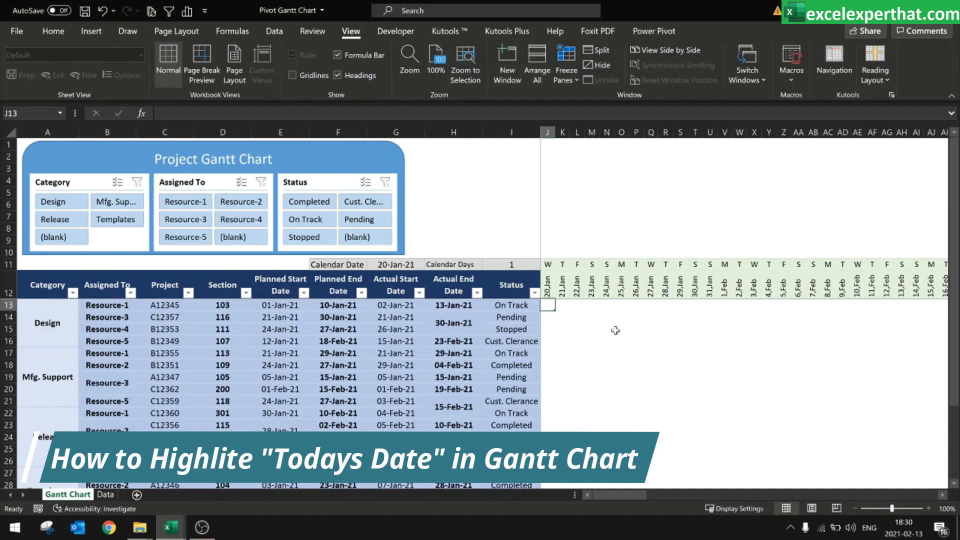
{"action": "left_click", "coordinate": [53, 31]}
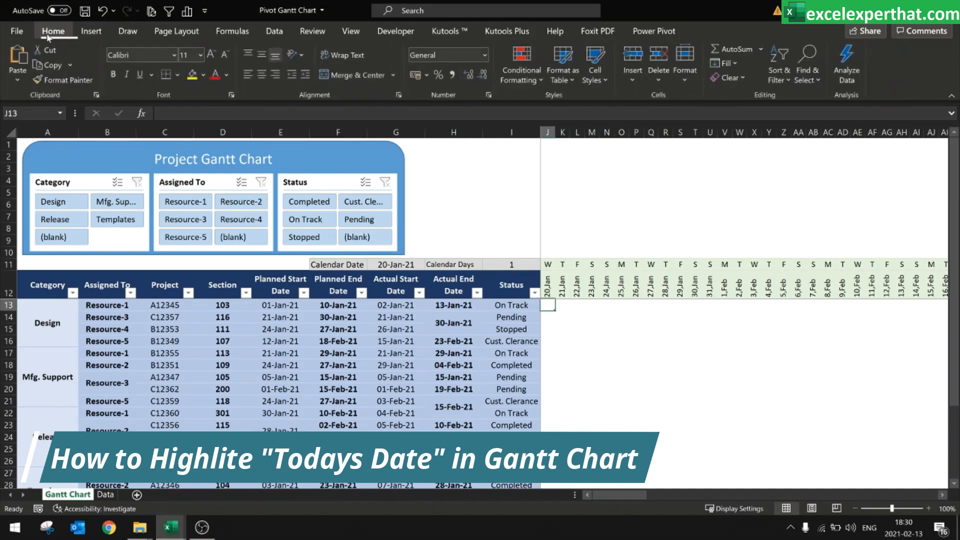
{"action": "left_click", "coordinate": [524, 78]}
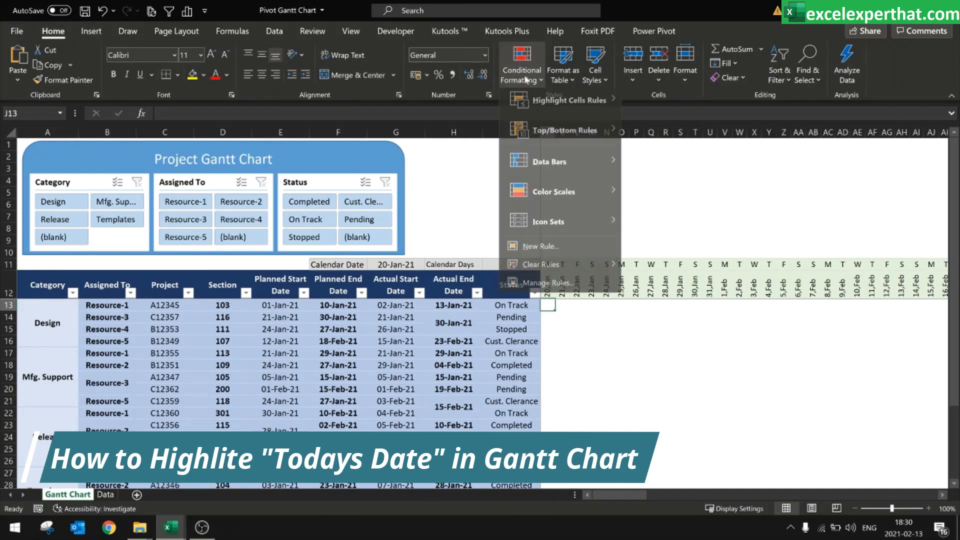
{"action": "left_click", "coordinate": [550, 251]}
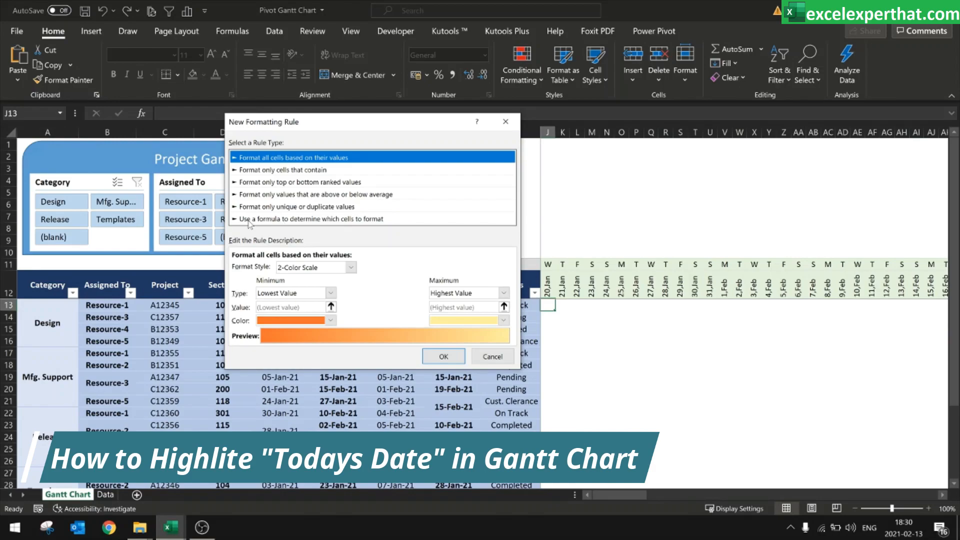
{"action": "left_click", "coordinate": [372, 220]}
{"action": "left_click", "coordinate": [314, 266]}
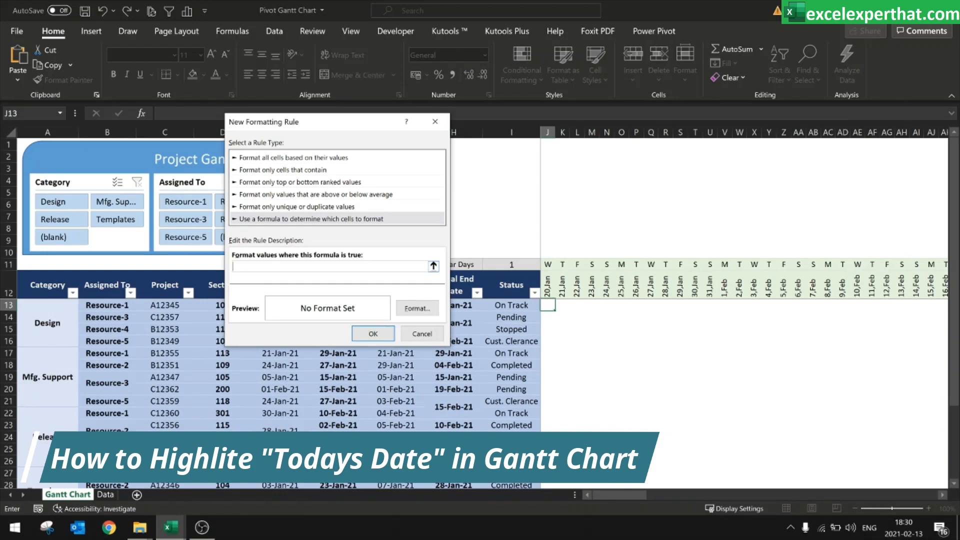
{"action": "type", "text": "=AND(TODAY()>=K$7,TODAY()<L$7)"}
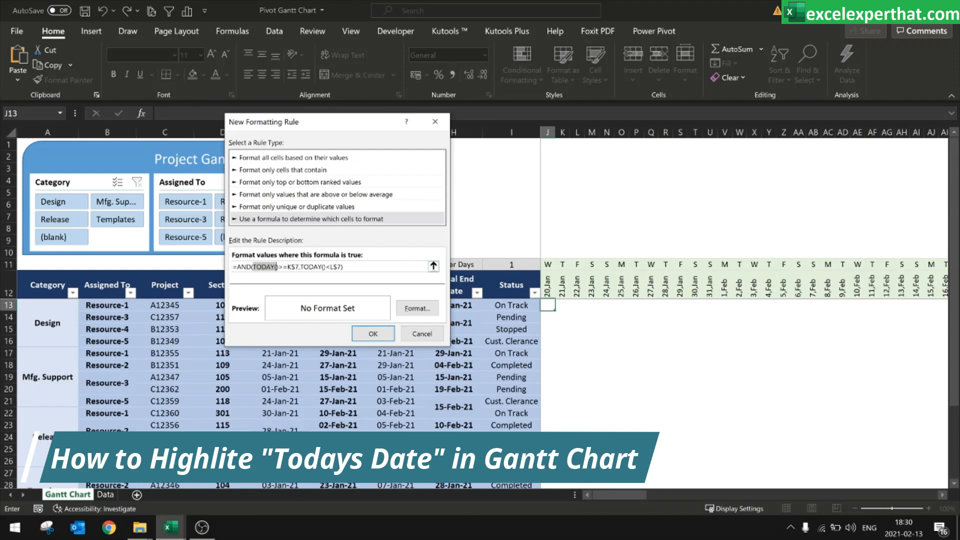
Step: Point the rule's references to the timeline dates in row 12, making the formula =AND(TODAY()>=$J12,TODAY()<K$12)
{"action": "left_click_drag", "start_coordinate": [292, 267], "coordinate": [299, 267]}
{"action": "left_click", "coordinate": [546, 285]}
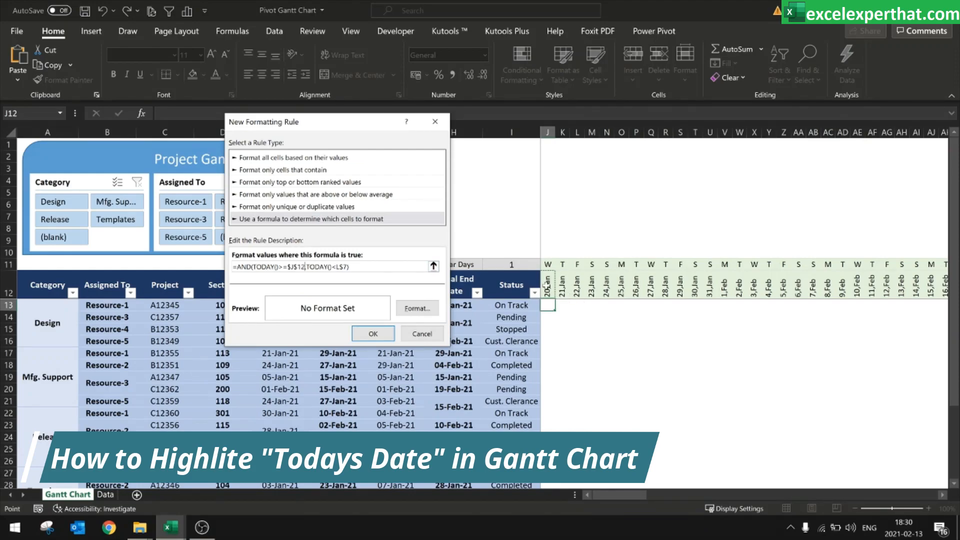
{"action": "key", "text": "F4"}
{"action": "left_click", "coordinate": [563, 294]}
{"action": "key", "text": "F4"}
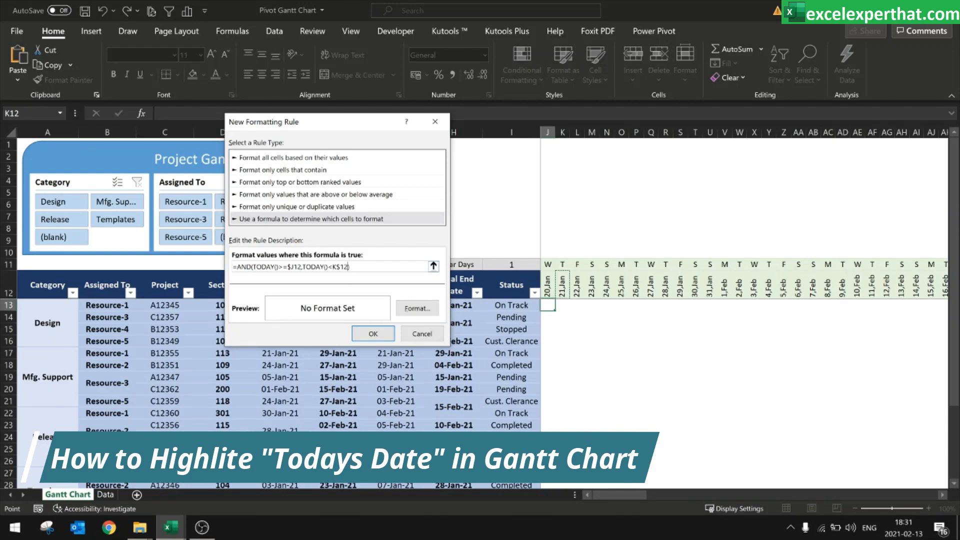
Step: Format the today's-date rule with red borders on the cell's left and right sides and create it
{"action": "left_click", "coordinate": [415, 308]}
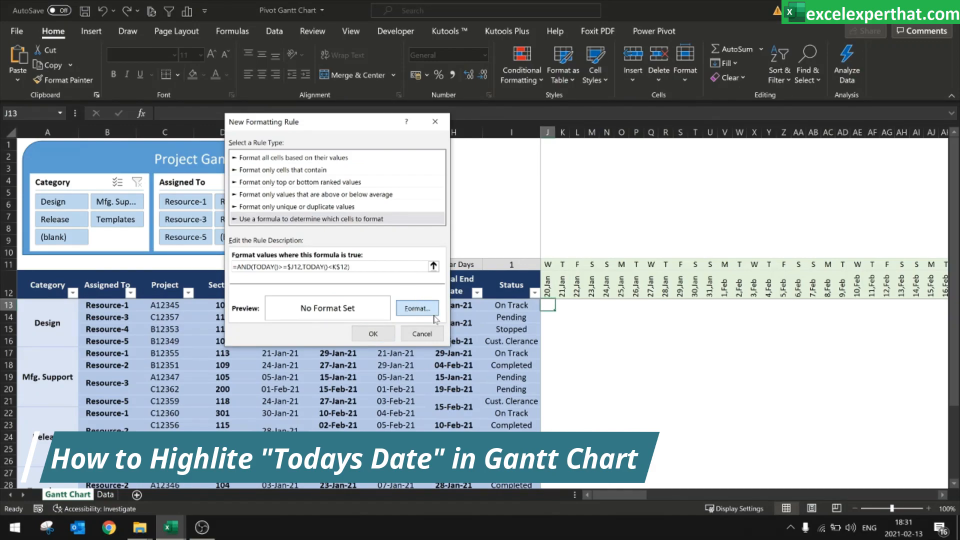
{"action": "left_click", "coordinate": [304, 70]}
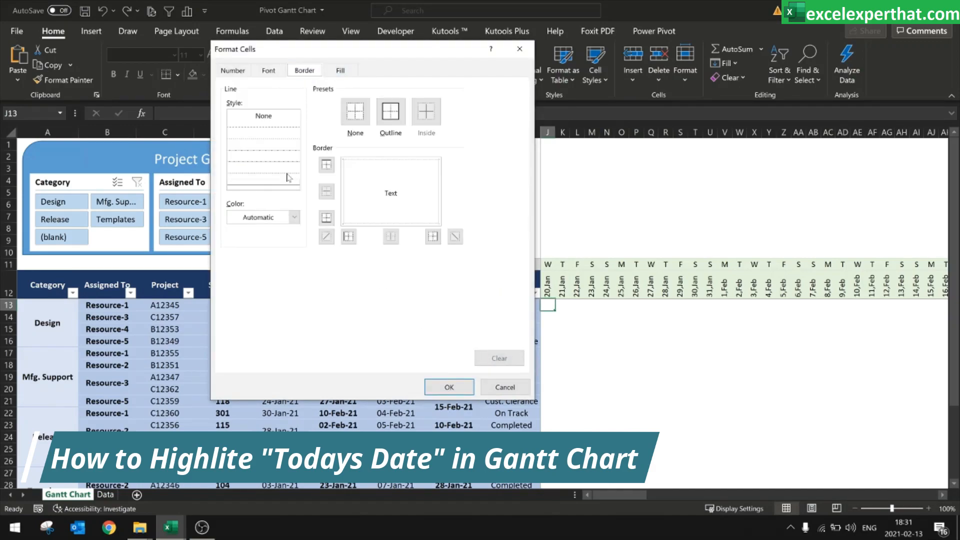
{"action": "left_click", "coordinate": [294, 217]}
{"action": "left_click", "coordinate": [243, 353]}
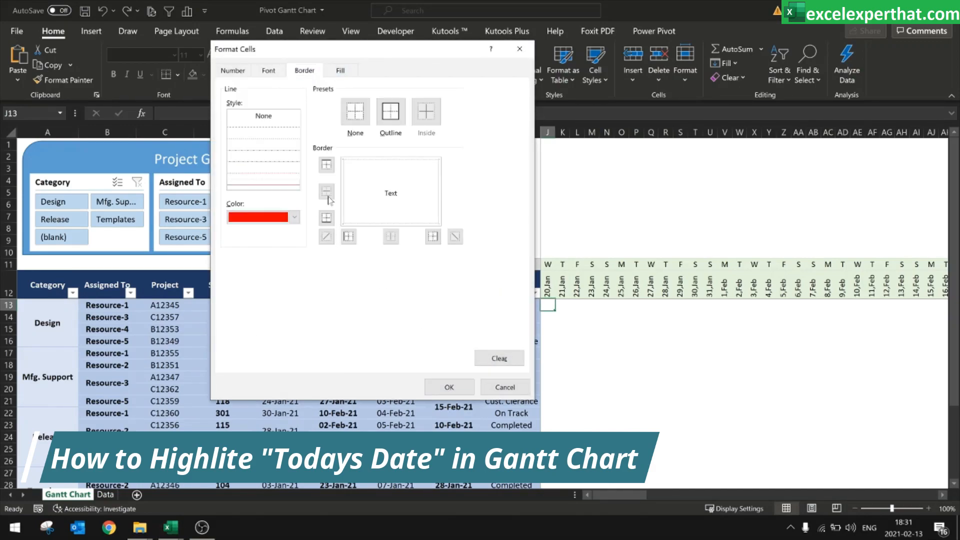
{"action": "left_click", "coordinate": [349, 236]}
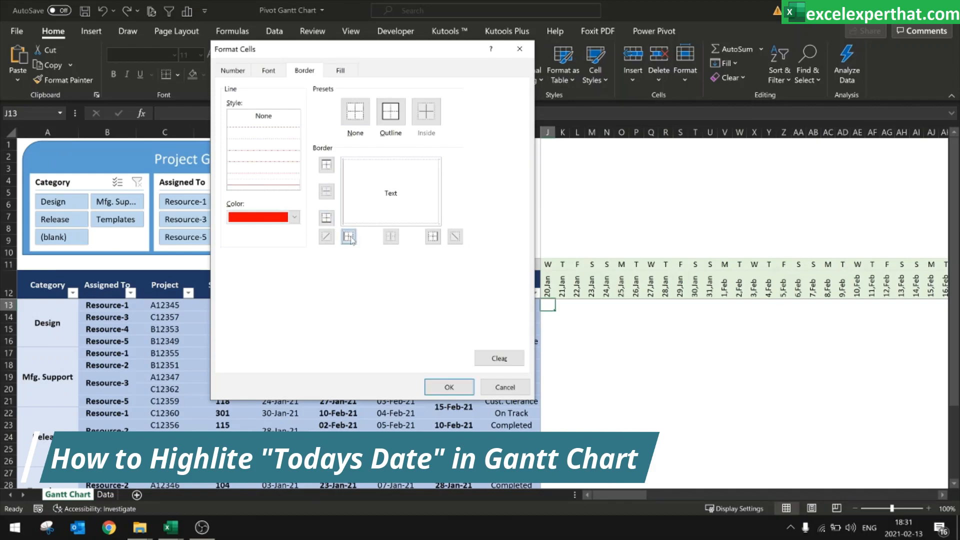
{"action": "left_click", "coordinate": [432, 237]}
{"action": "left_click", "coordinate": [449, 387]}
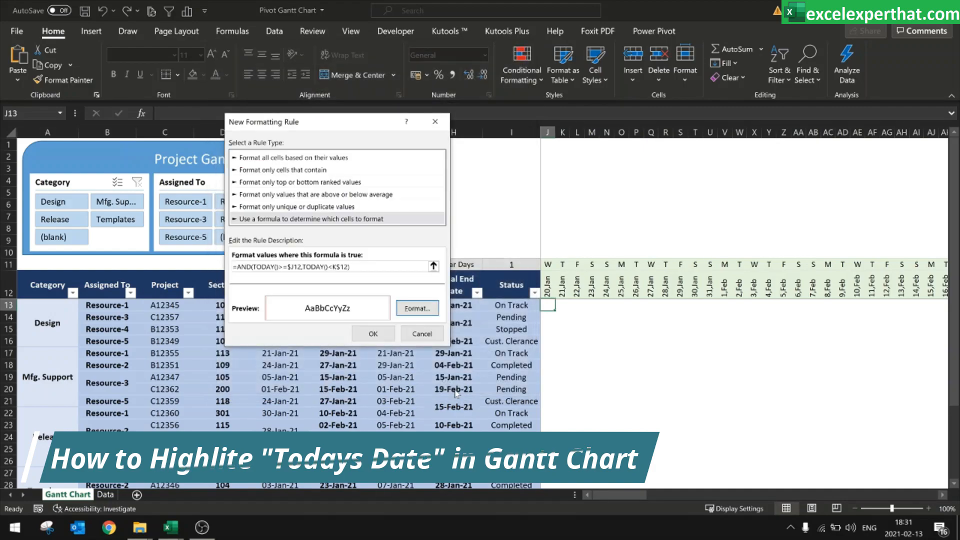
{"action": "left_click", "coordinate": [375, 337]}
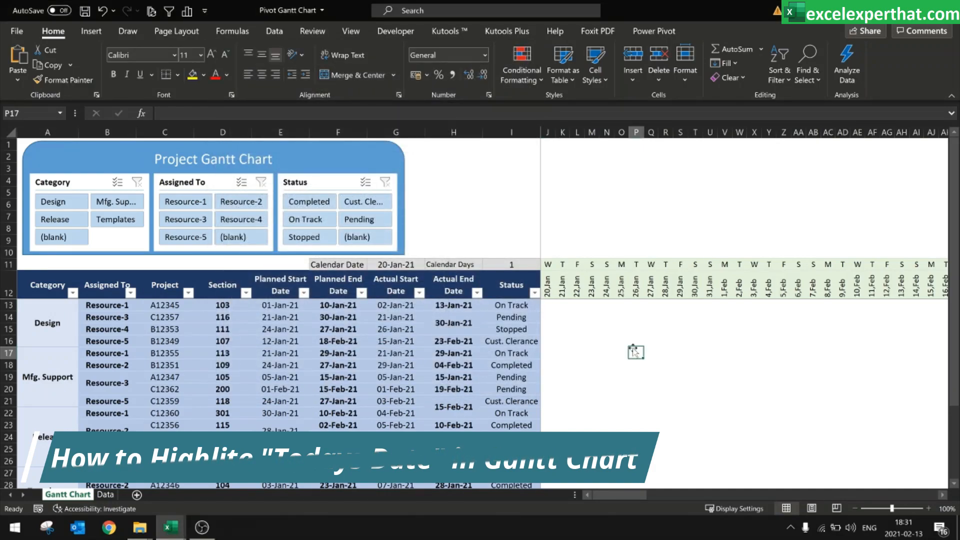
Step: Extend the today's-date rule's applied range from J13 across the Gantt timeline cells beneath the dates
{"action": "left_click", "coordinate": [524, 88]}
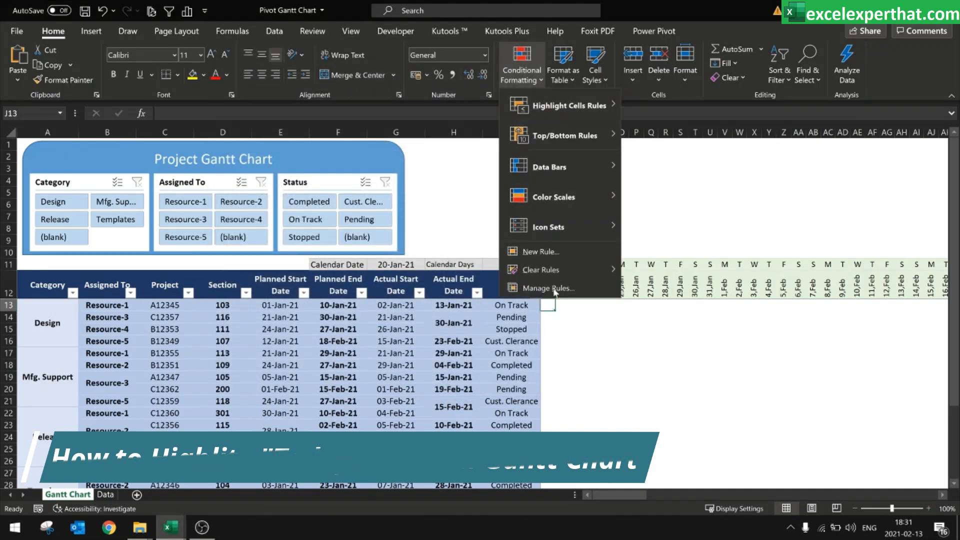
{"action": "left_click", "coordinate": [528, 288]}
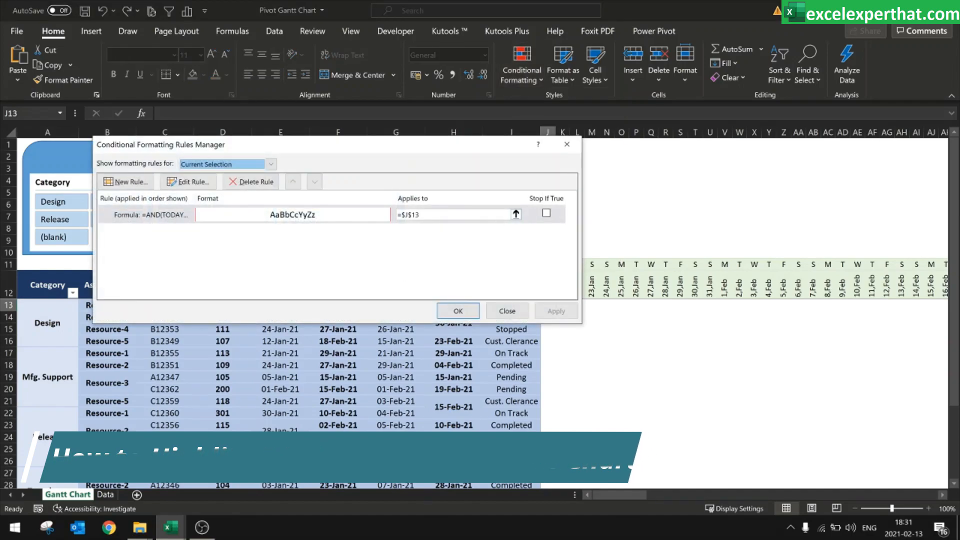
{"action": "left_click", "coordinate": [516, 214]}
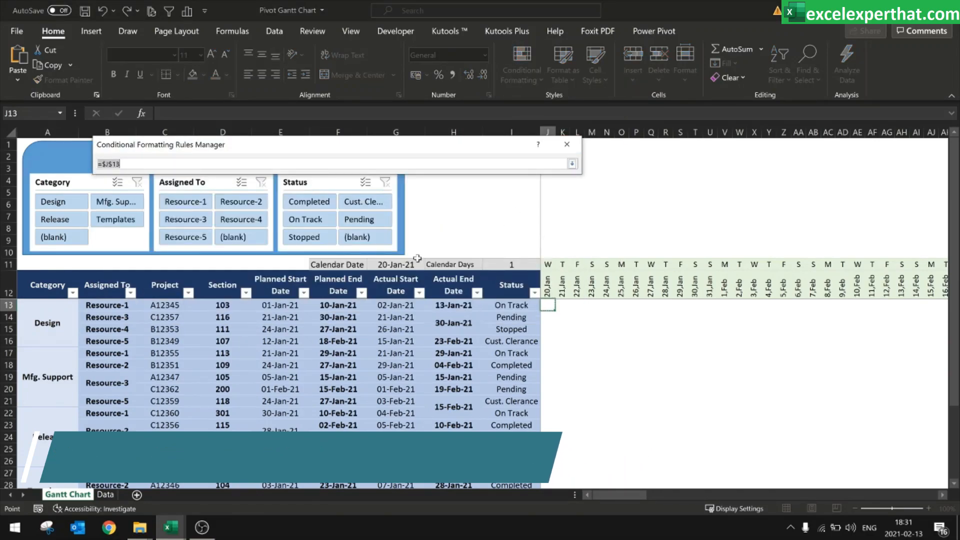
{"action": "left_click_drag", "start_coordinate": [546, 304], "coordinate": [815, 463]}
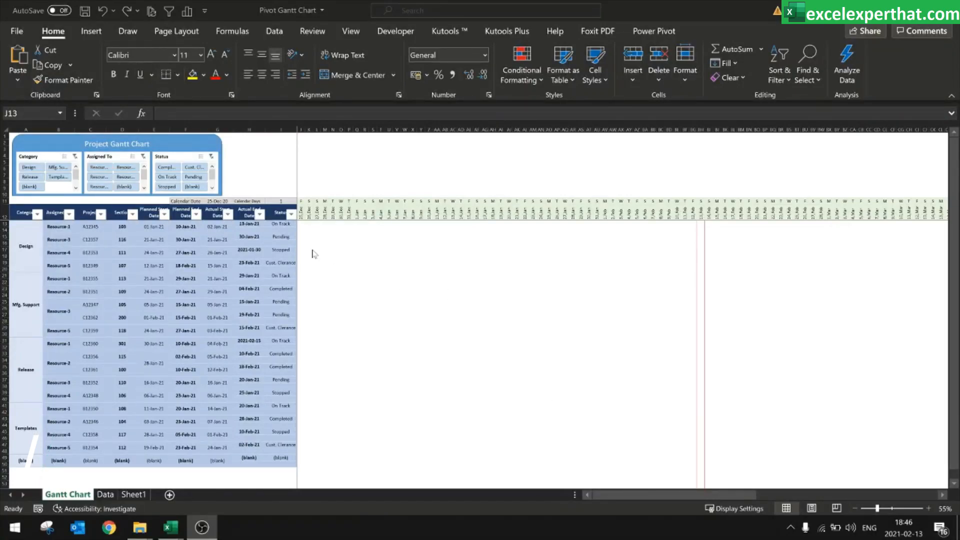
Step: Check the column marked as today's date from BH13 downward, and return to cell J13
{"action": "left_click", "coordinate": [304, 232]}
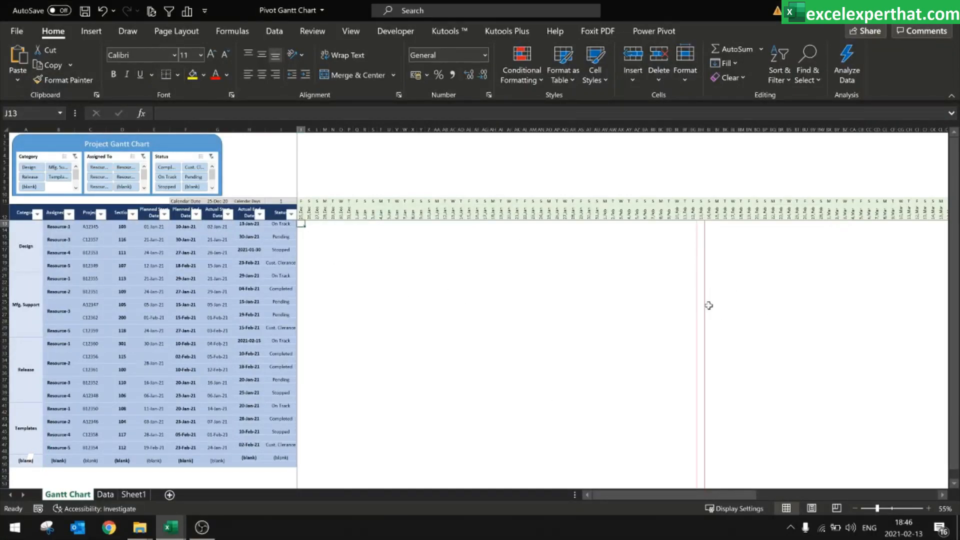
{"action": "left_click_drag", "start_coordinate": [701, 223], "coordinate": [703, 485]}
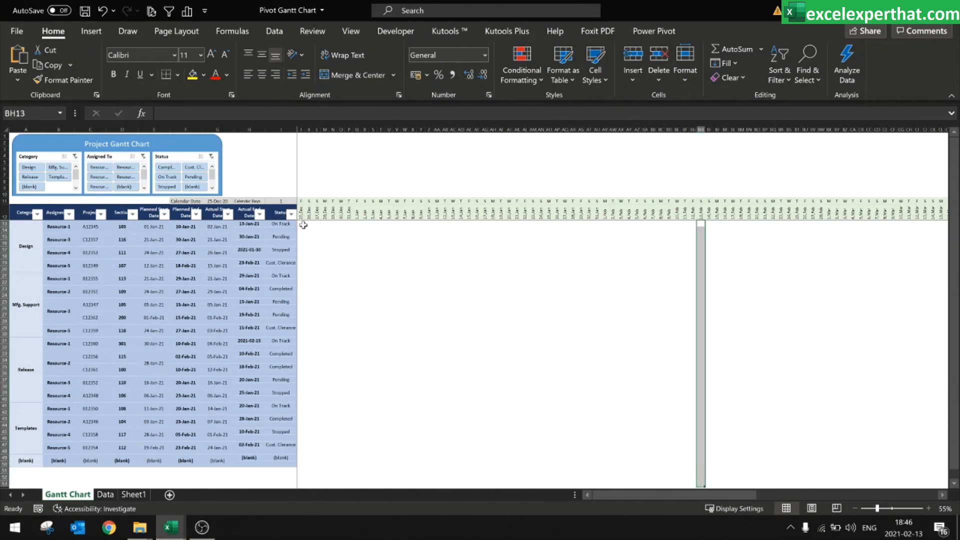
{"action": "left_click", "coordinate": [301, 226]}
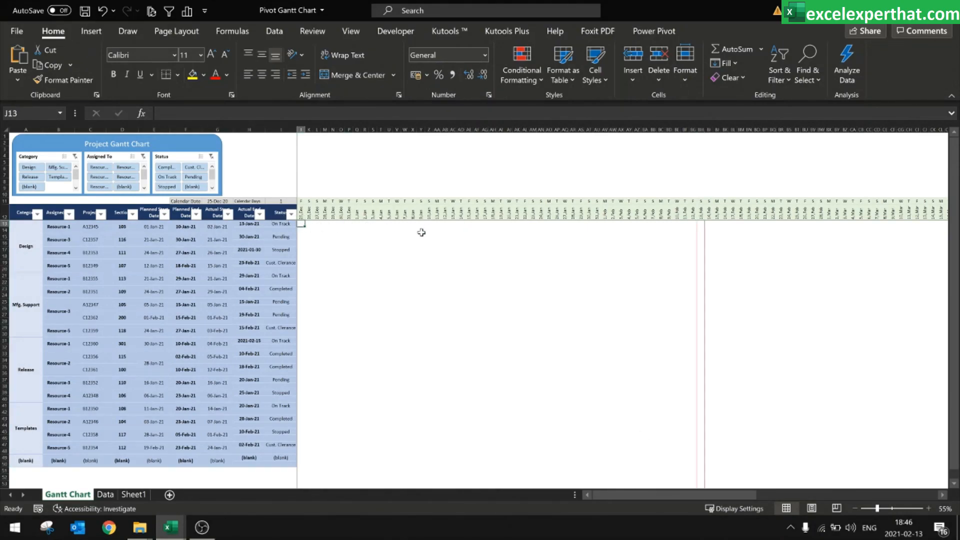
Step: Review the today's-date rule's formula, its row 12 references and its applied range in the conditional formatting rules for J13
{"action": "left_click", "coordinate": [533, 86]}
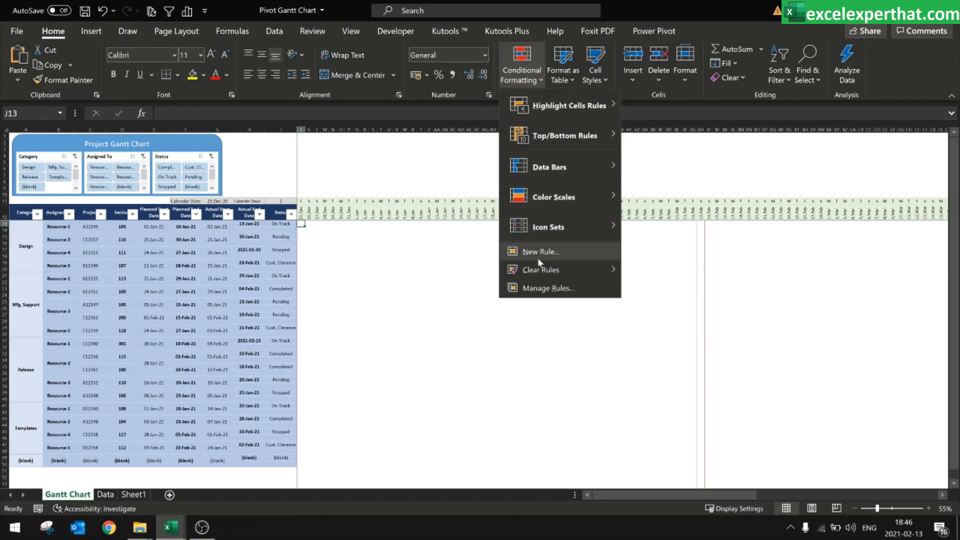
{"action": "left_click", "coordinate": [544, 288]}
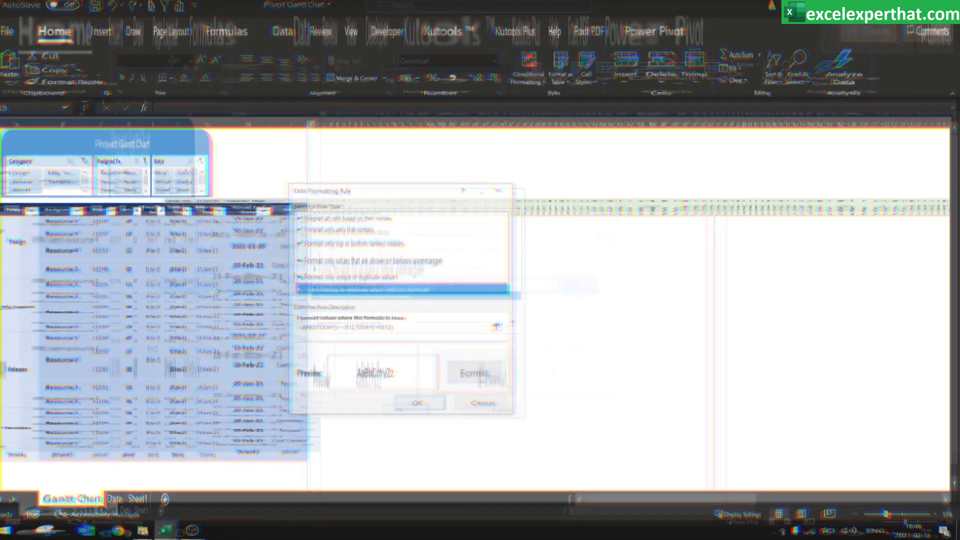
{"action": "left_click", "coordinate": [458, 378]}
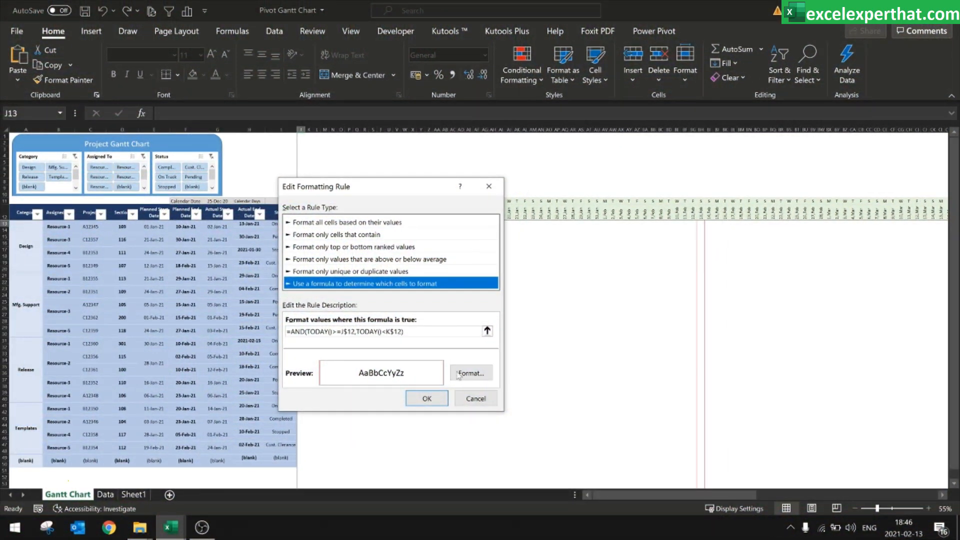
{"action": "double_click", "coordinate": [349, 331]}
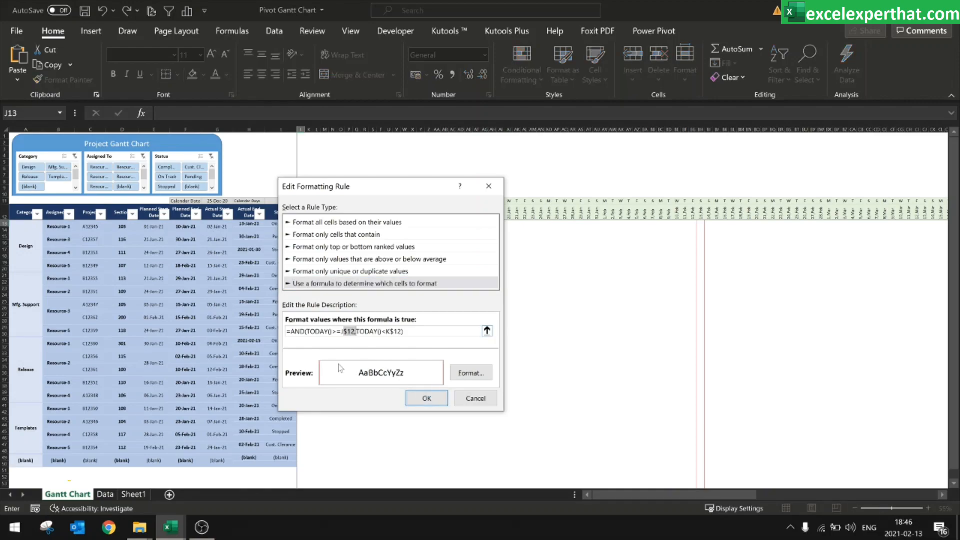
{"action": "left_click_drag", "start_coordinate": [386, 332], "coordinate": [404, 331]}
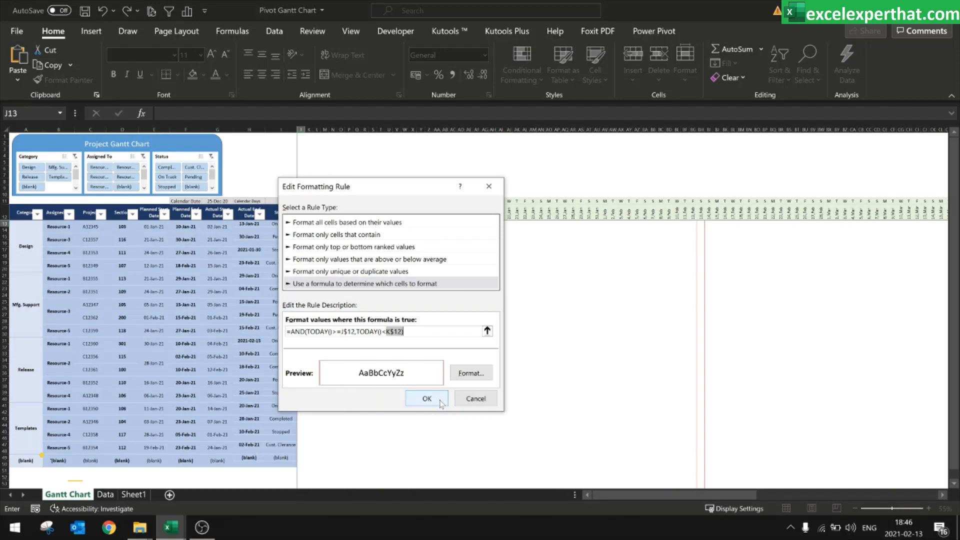
{"action": "left_click_drag", "start_coordinate": [404, 331], "coordinate": [263, 329]}
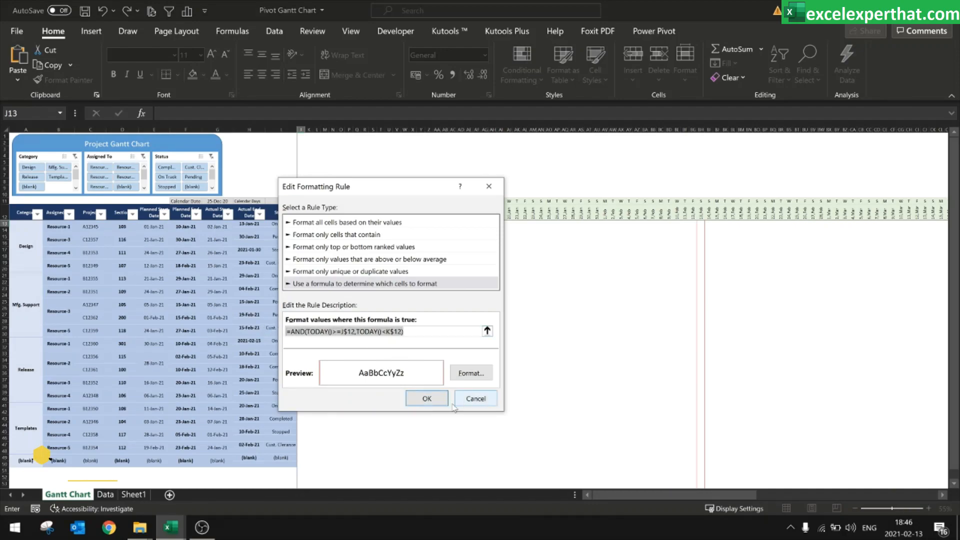
{"action": "left_click", "coordinate": [427, 398]}
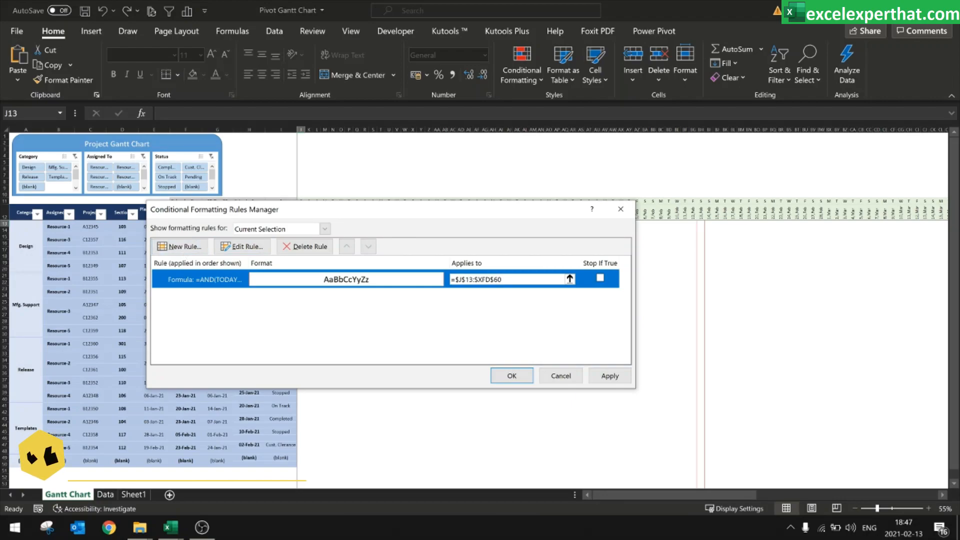
{"action": "key", "text": "Return"}
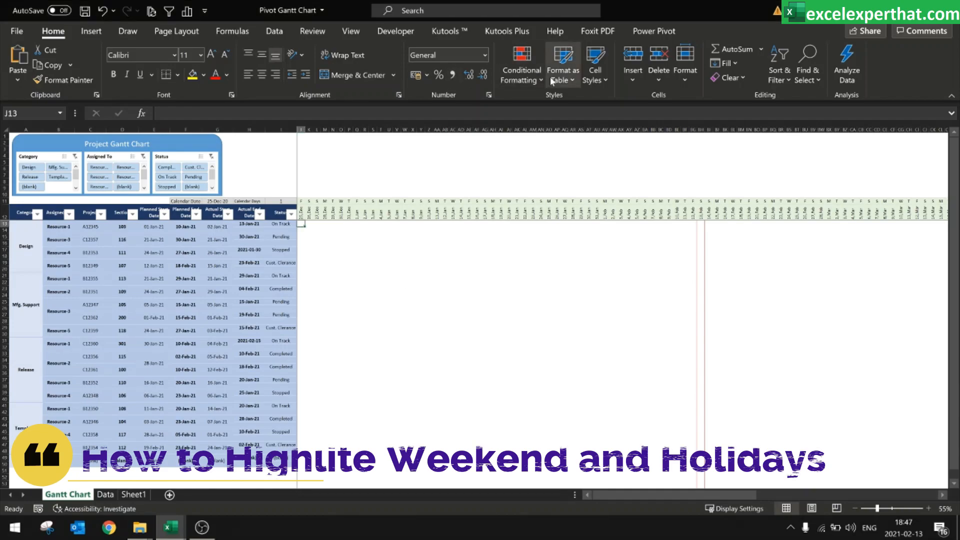
Step: Start another formula-based conditional formatting rule for J13 with the weekend formula =WEEKDAY(K$7,2)>6
{"action": "left_click", "coordinate": [521, 65]}
{"action": "left_click", "coordinate": [540, 289]}
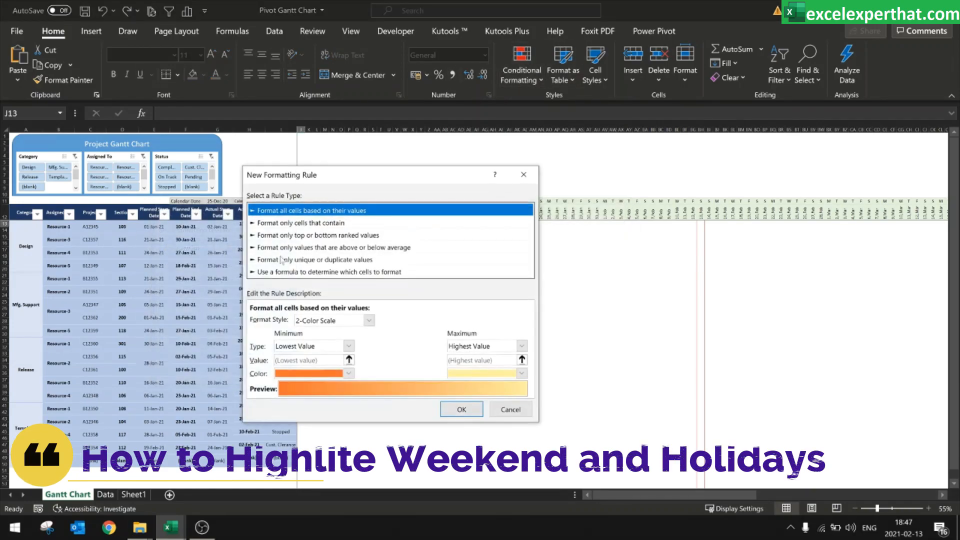
{"action": "left_click", "coordinate": [325, 272]}
{"action": "left_click", "coordinate": [292, 318]}
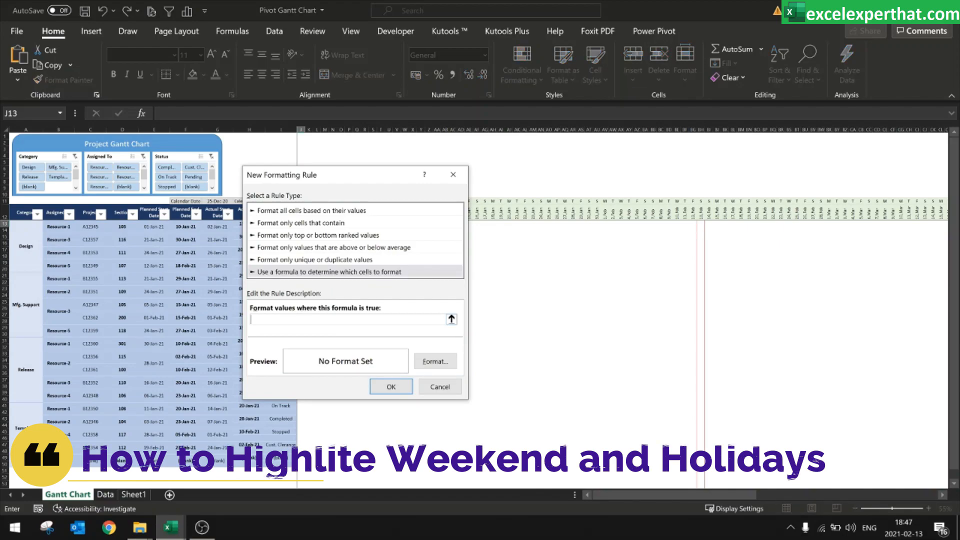
{"action": "type", "text": "=WEEKDAY(K$7,2)>6"}
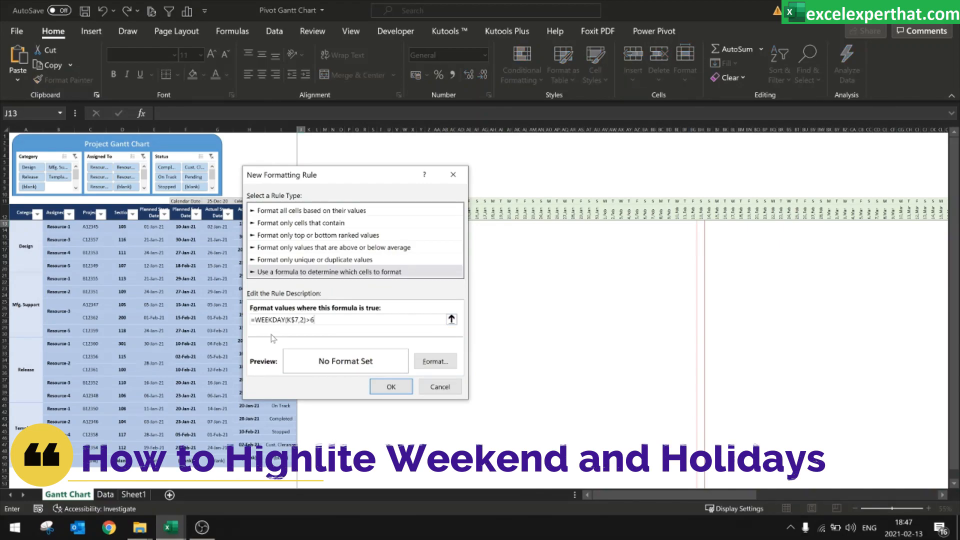
Step: Change the weekend rule's date reference to the first timeline date, making the formula =WEEKDAY(J$12,2)>6
{"action": "left_click_drag", "start_coordinate": [251, 319], "coordinate": [298, 320]}
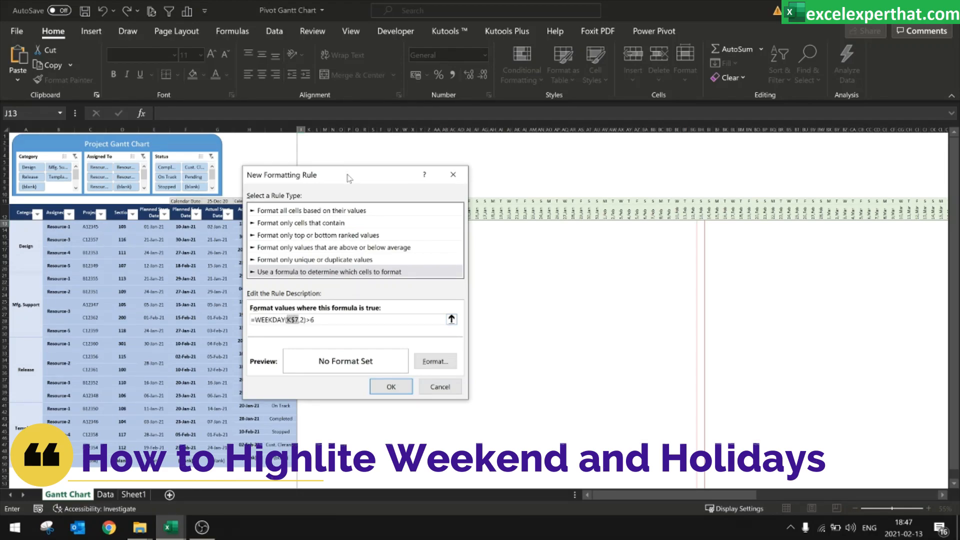
{"action": "left_click_drag", "start_coordinate": [349, 175], "coordinate": [714, 188]}
{"action": "left_click", "coordinate": [302, 217]}
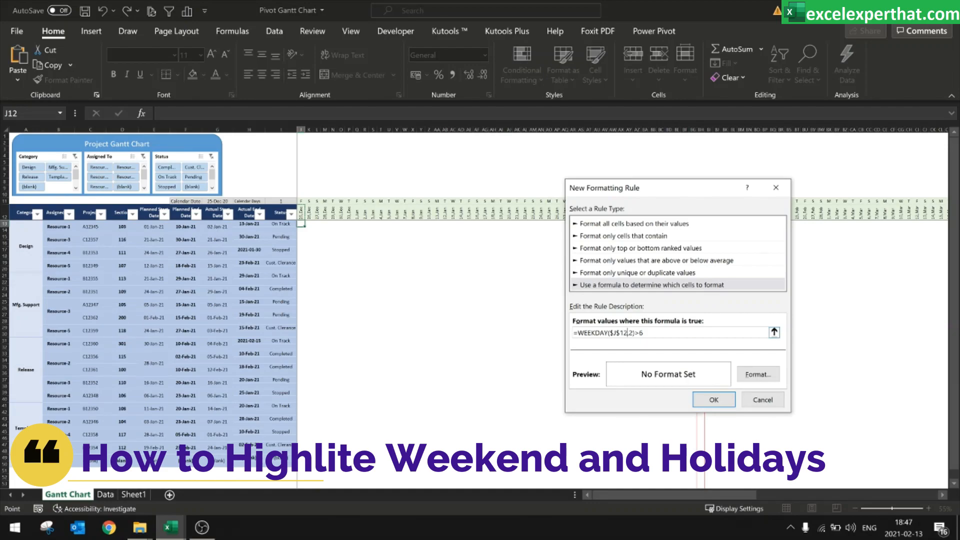
{"action": "key", "text": "F4"}
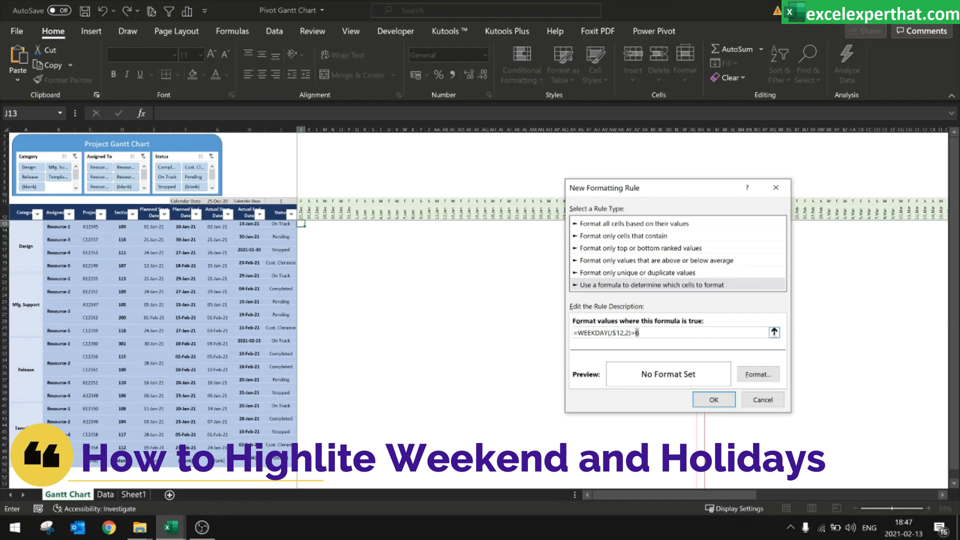
Step: Give the weekend rule a light grey fill and accept the new rule
{"action": "left_click", "coordinate": [758, 374]}
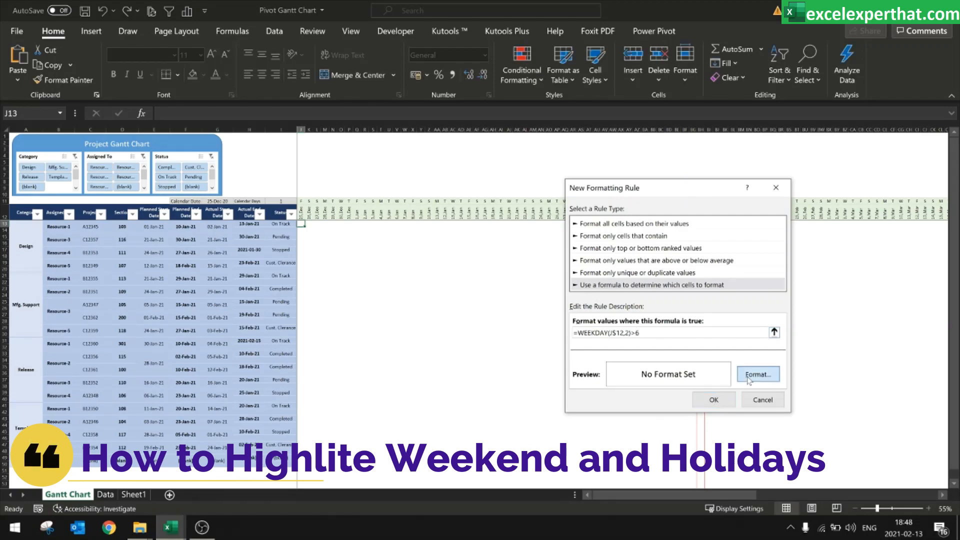
{"action": "left_click", "coordinate": [359, 124]}
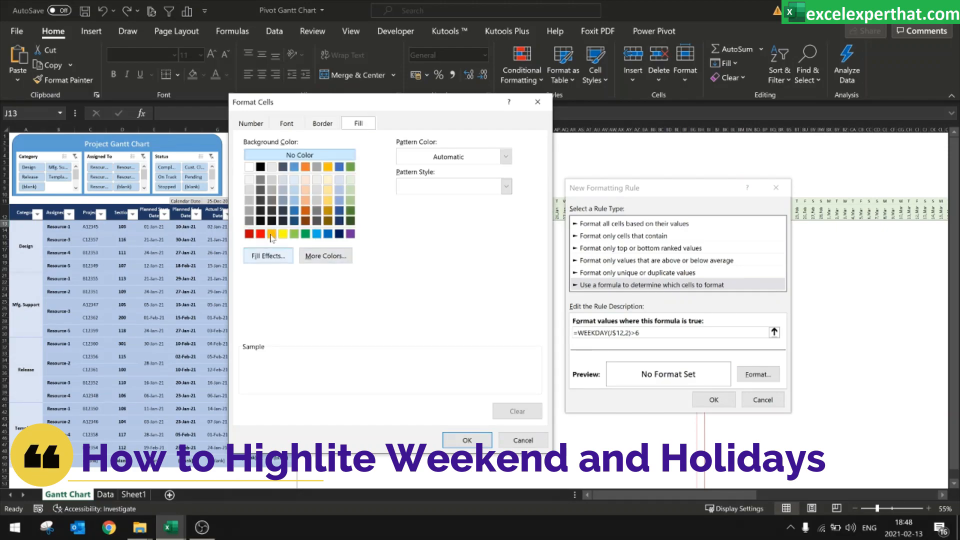
{"action": "left_click", "coordinate": [248, 210]}
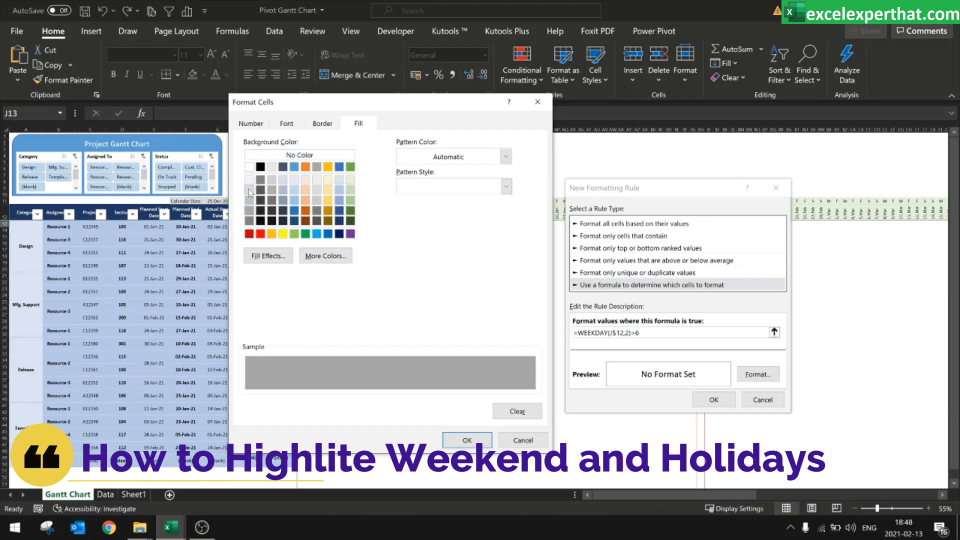
{"action": "left_click", "coordinate": [467, 440]}
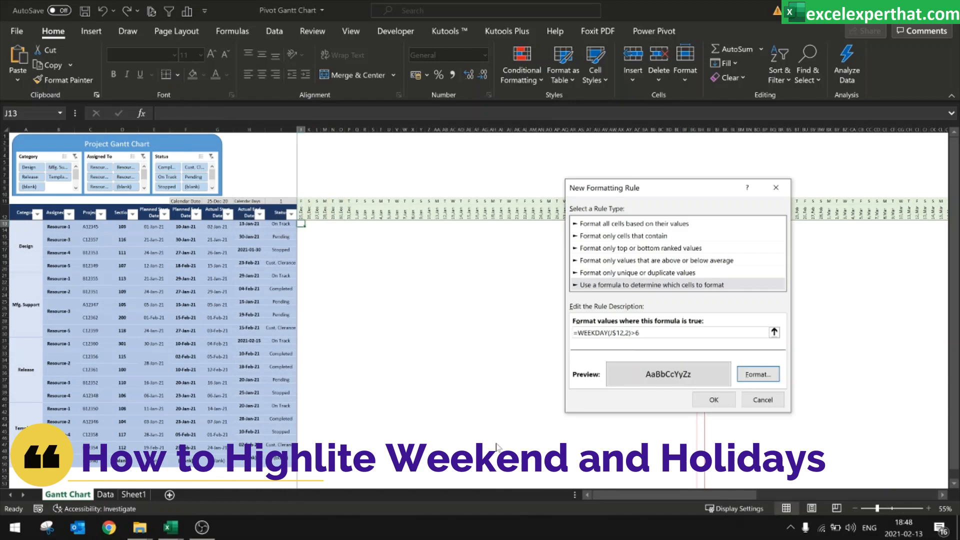
{"action": "left_click", "coordinate": [725, 401]}
Step: Copy the today's-date rule's applied range to the weekend rule, =$J$13:$XFD$60, and apply the rules
{"action": "left_click_drag", "start_coordinate": [506, 299], "coordinate": [426, 286]}
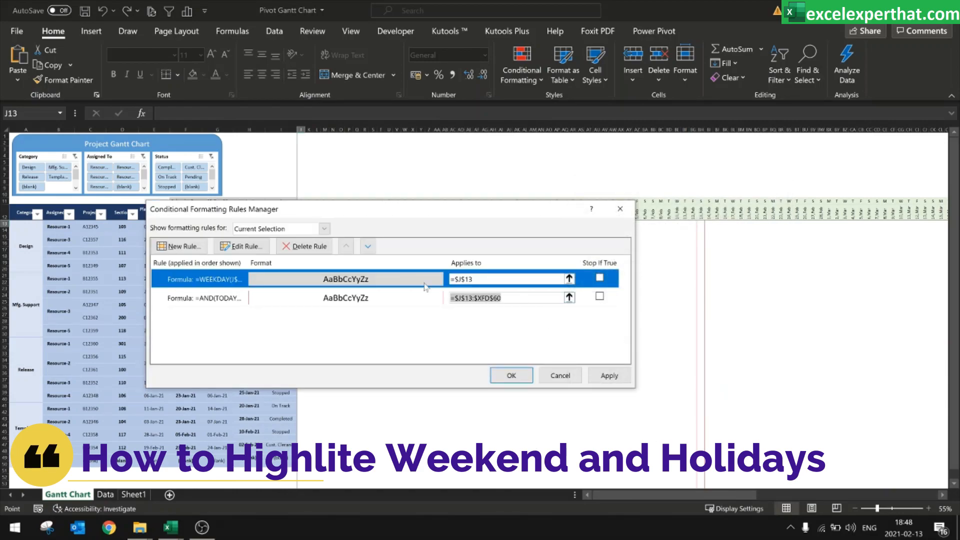
{"action": "key", "text": "ctrl+c"}
{"action": "left_click", "coordinate": [443, 280]}
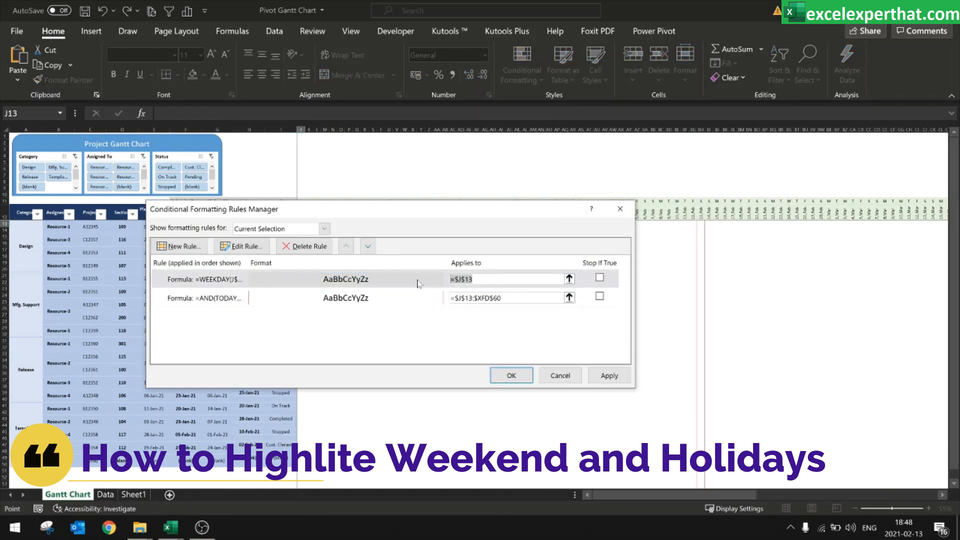
{"action": "key", "text": "ctrl+v"}
{"action": "left_click", "coordinate": [609, 375]}
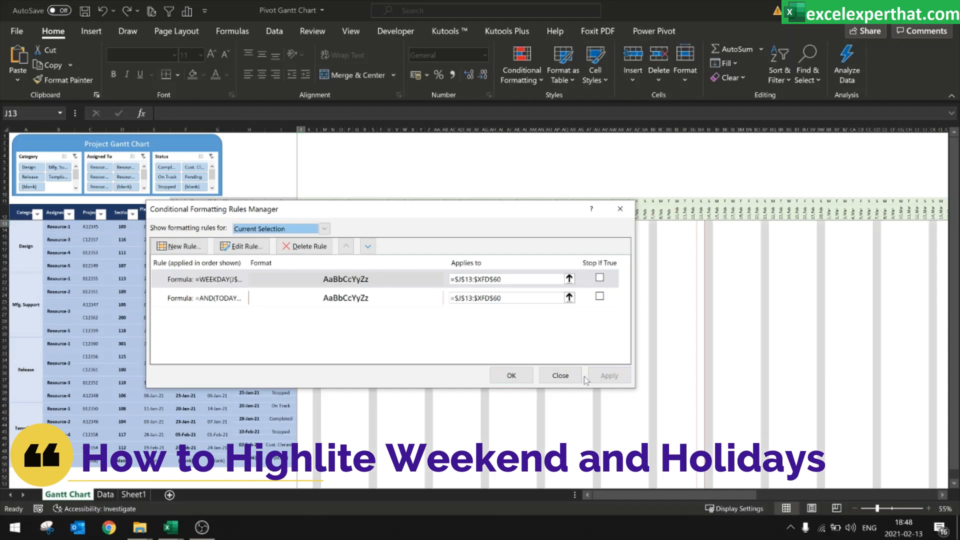
{"action": "left_click", "coordinate": [510, 377]}
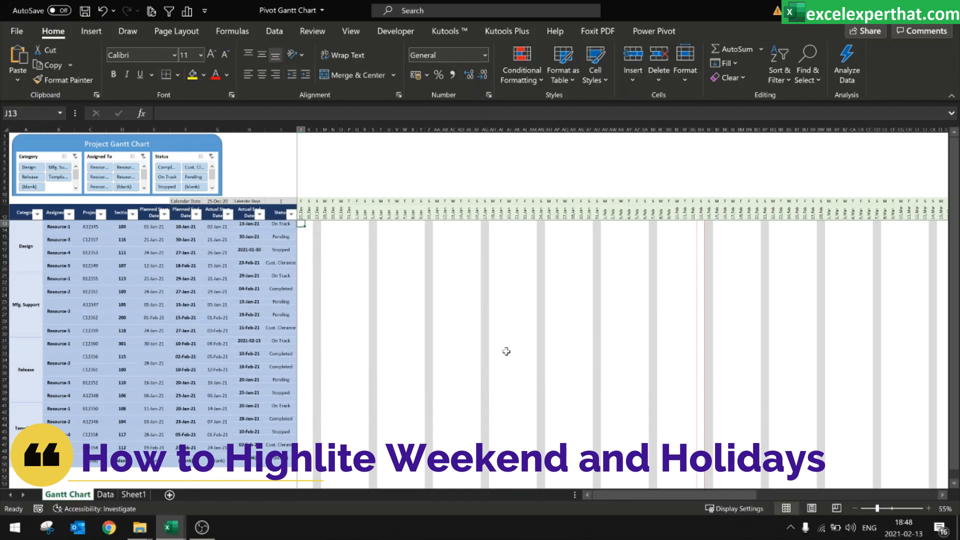
Step: Examine the shaded weekend columns against the day letters and dates in the Gantt timeline header
{"action": "left_click", "coordinate": [319, 224]}
{"action": "scroll", "coordinate": [308, 224], "scroll_direction": "up", "scroll_amount": 1}
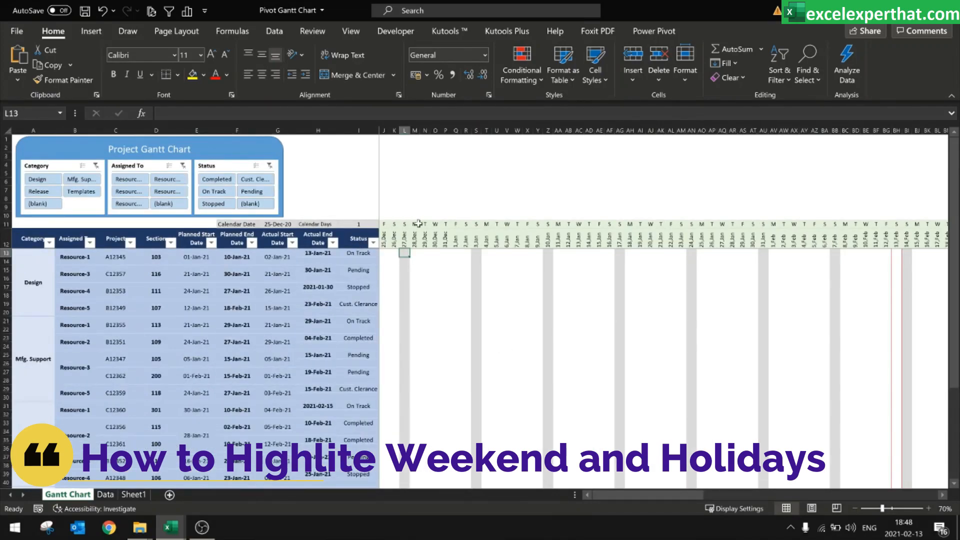
{"action": "scroll", "coordinate": [410, 256], "scroll_direction": "up", "scroll_amount": 2}
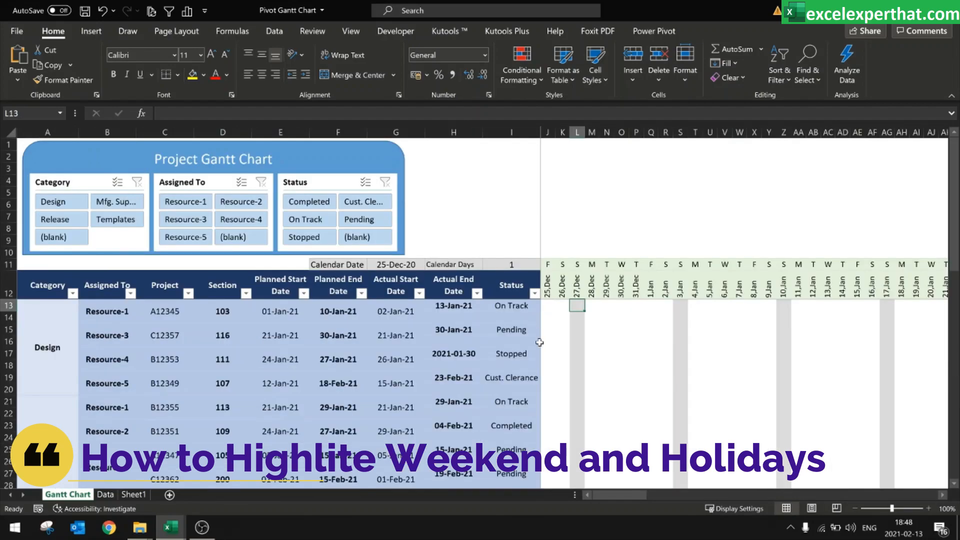
{"action": "left_click", "coordinate": [854, 508]}
{"action": "left_click", "coordinate": [575, 322]}
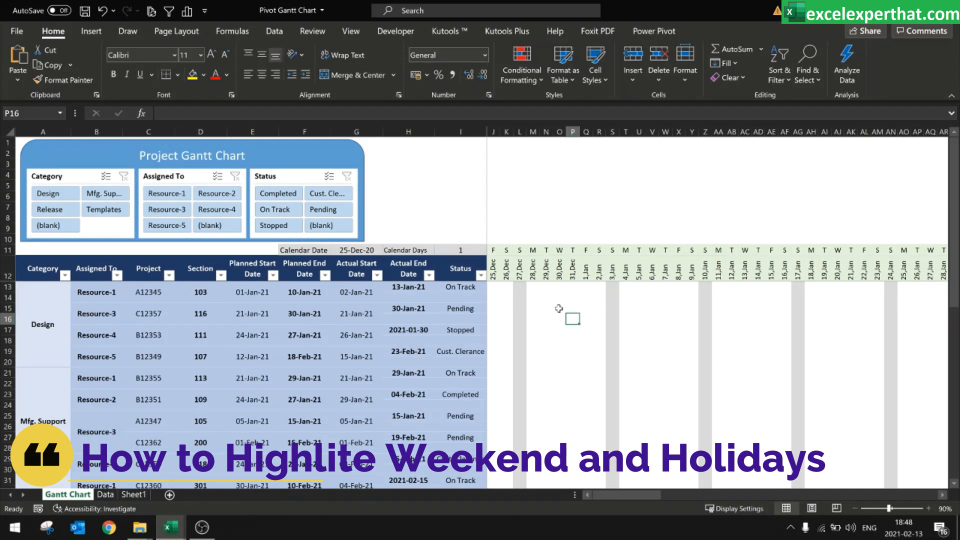
{"action": "scroll", "coordinate": [559, 309], "scroll_direction": "down", "scroll_amount": 1}
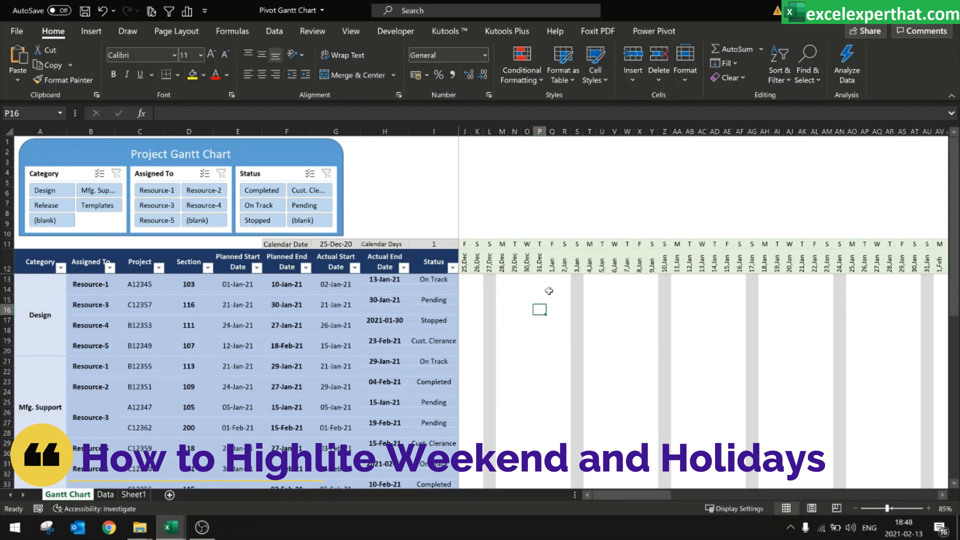
{"action": "left_click", "coordinate": [499, 184]}
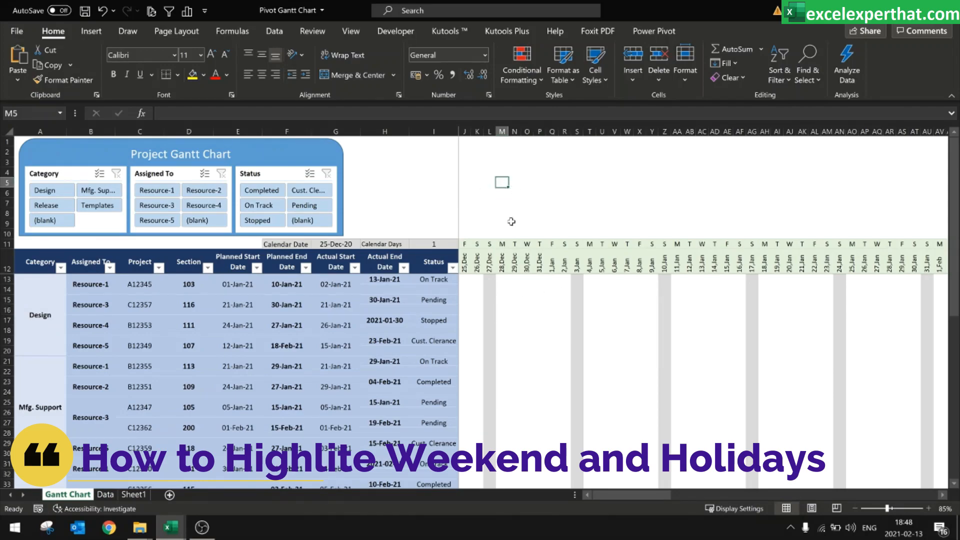
Step: Review the holiday dates in B3:B14 of Sheet1 and look at the project table on the Data sheet
{"action": "left_click", "coordinate": [133, 495]}
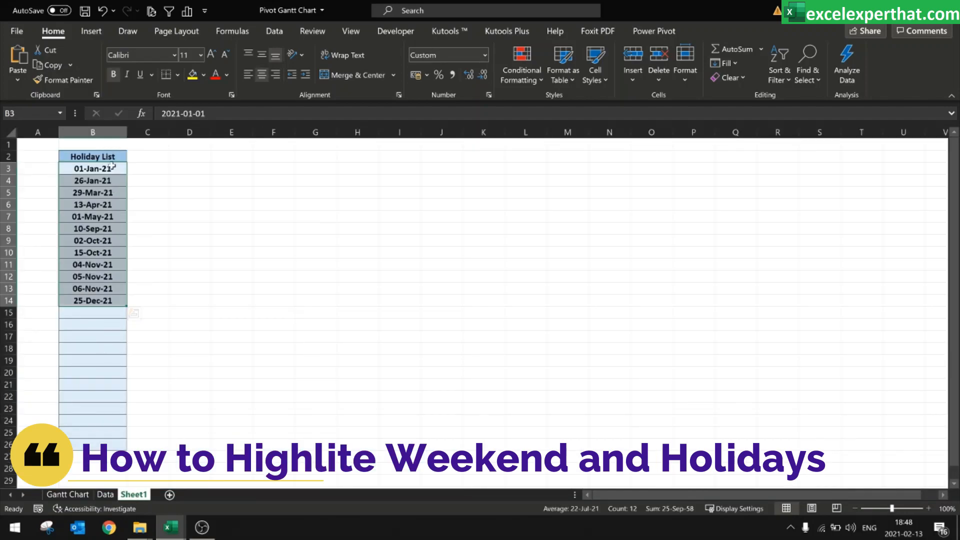
{"action": "left_click", "coordinate": [178, 178]}
{"action": "left_click_drag", "start_coordinate": [93, 169], "coordinate": [93, 301]}
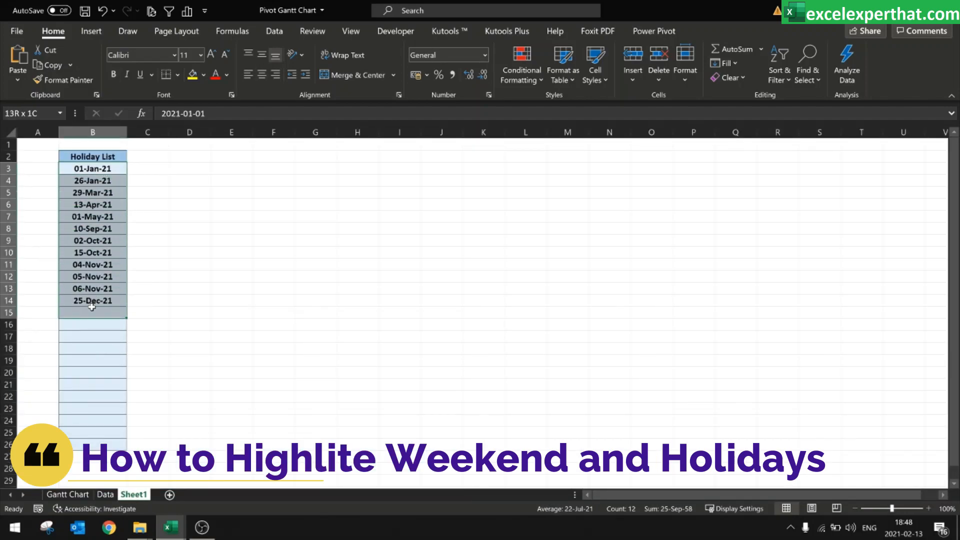
{"action": "left_click", "coordinate": [231, 312]}
{"action": "left_click", "coordinate": [105, 494]}
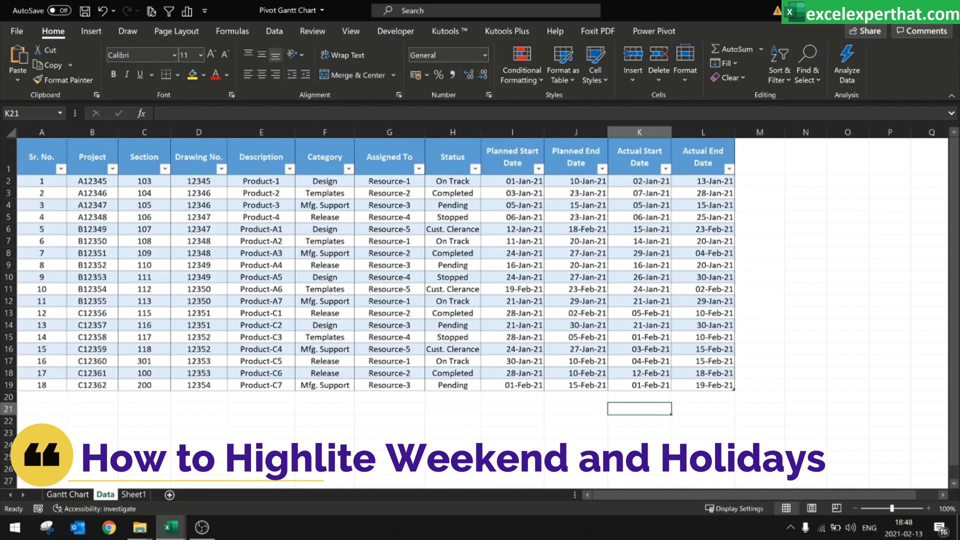
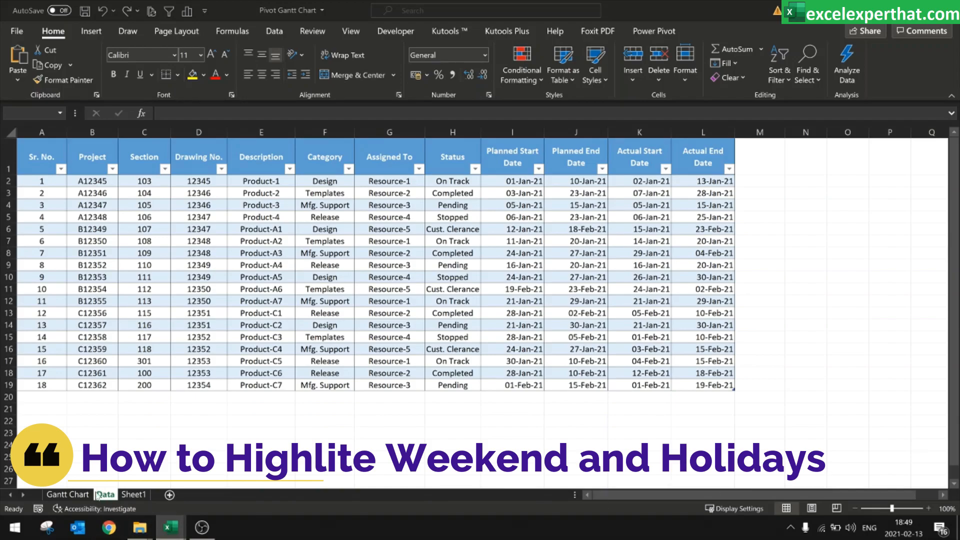
Step: Start another conditional formatting rule for cell J13 on the Gantt Chart sheet
{"action": "left_click", "coordinate": [75, 495]}
{"action": "left_click", "coordinate": [75, 495]}
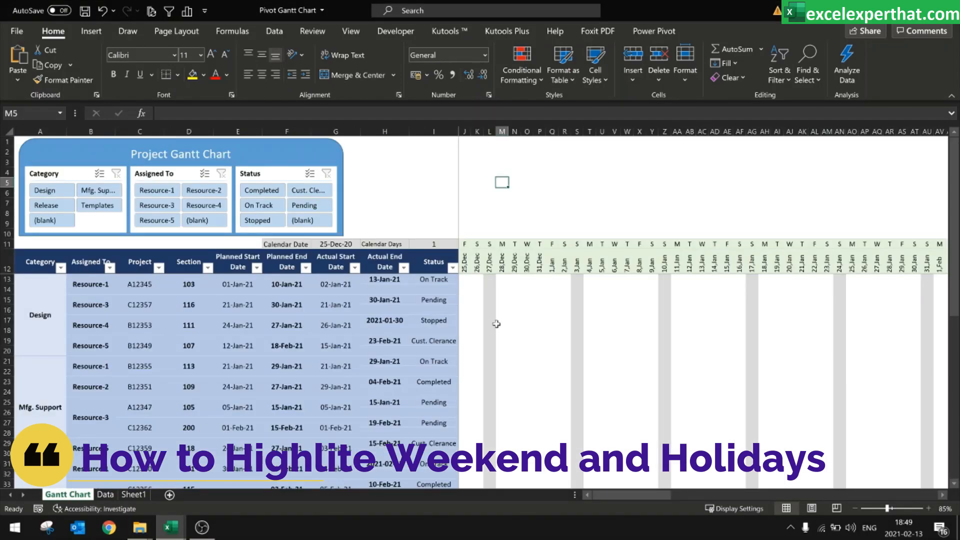
{"action": "left_click", "coordinate": [468, 279]}
{"action": "left_click", "coordinate": [522, 75]}
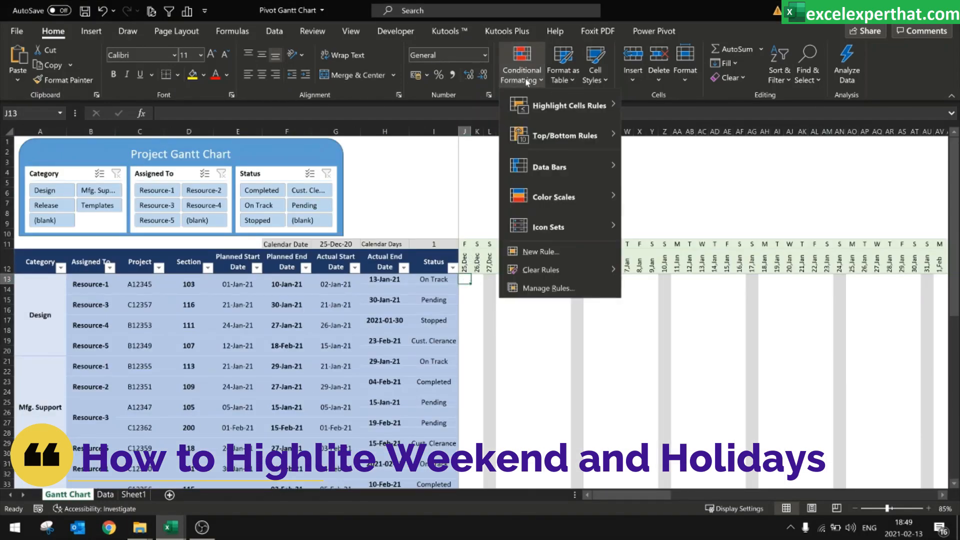
{"action": "left_click", "coordinate": [534, 286]}
{"action": "left_click", "coordinate": [175, 245]}
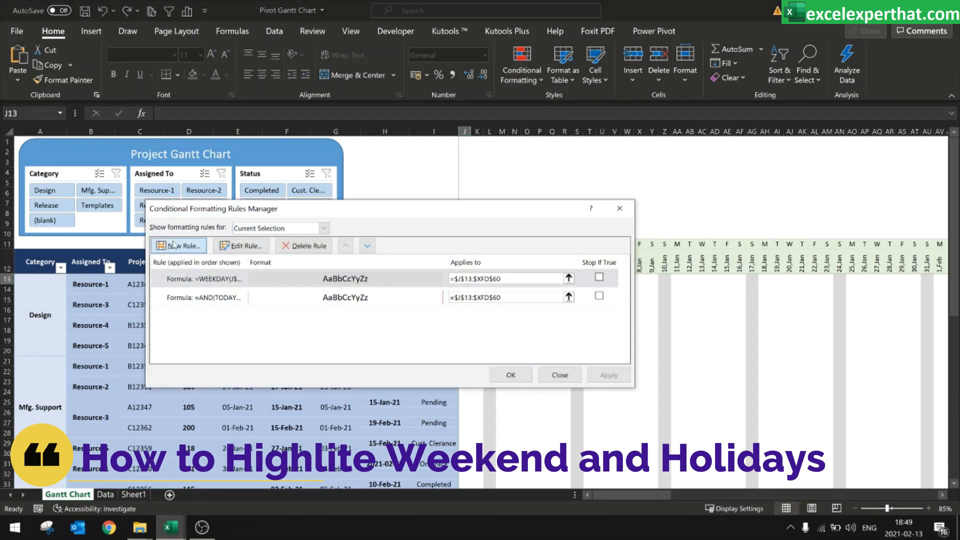
Step: Create a formula-based conditional formatting rule using =ISNUMBER(VLOOKUP(K$7,'Nonworking Days'!$A:$A,1,0))
{"action": "left_click", "coordinate": [310, 272]}
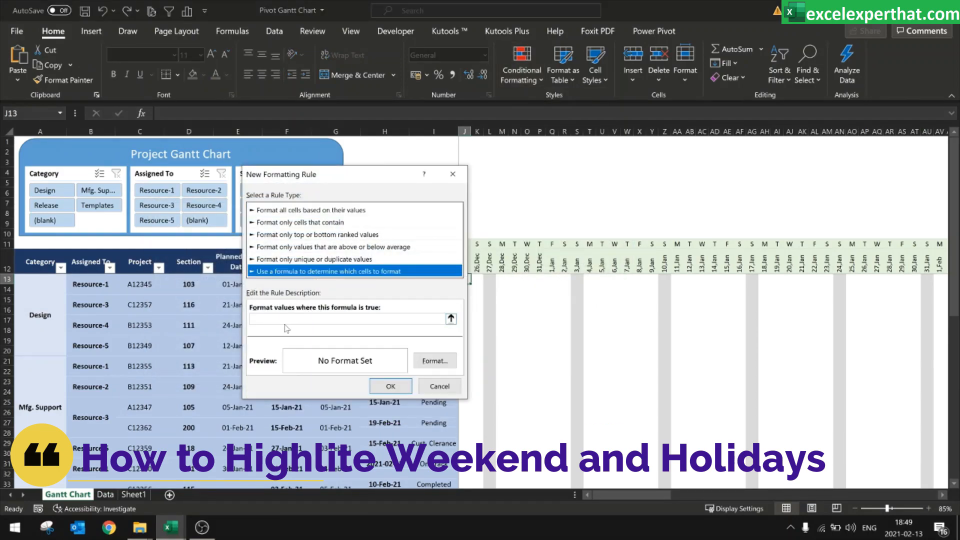
{"action": "left_click", "coordinate": [320, 319]}
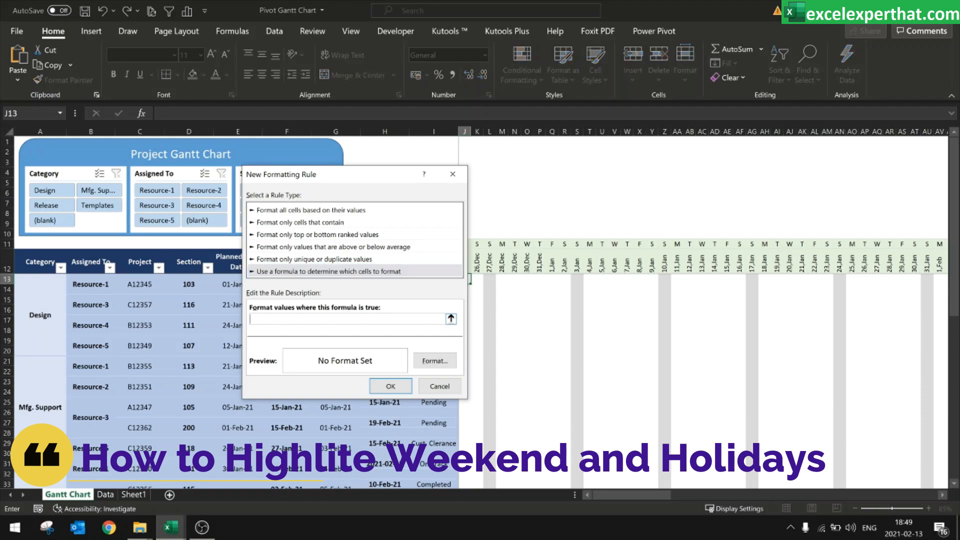
{"action": "type", "text": "=ISNUMBER(VLOOKUP(K$7,'Nonworking Days'!$A:$A,1,0))"}
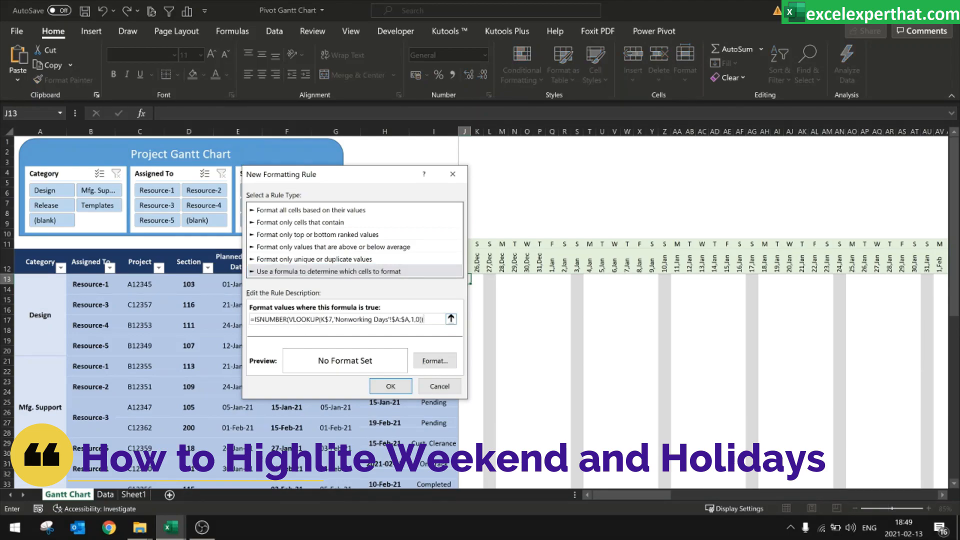
{"action": "left_click_drag", "start_coordinate": [372, 176], "coordinate": [702, 146]}
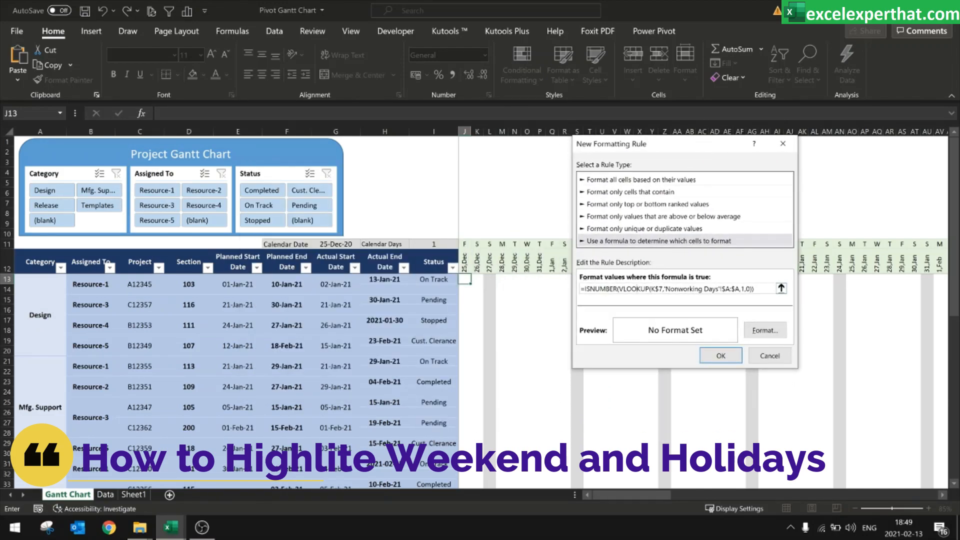
Step: Change the rule formula to look up J$12 in the holiday list column Sheet1!$B:$B
{"action": "left_click", "coordinate": [465, 264]}
{"action": "key", "text": "F4"}
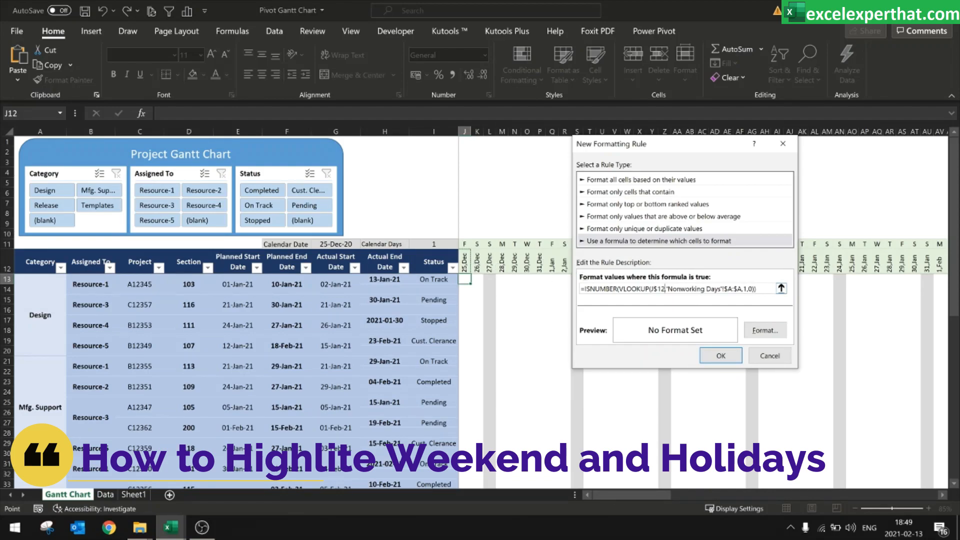
{"action": "left_click_drag", "start_coordinate": [742, 289], "coordinate": [672, 289]}
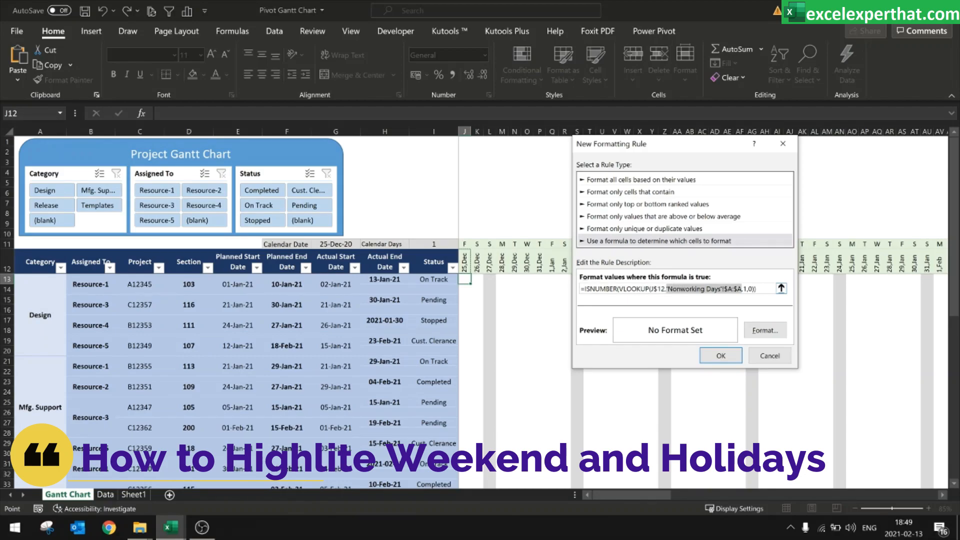
{"action": "left_click", "coordinate": [142, 496]}
{"action": "left_click", "coordinate": [93, 132]}
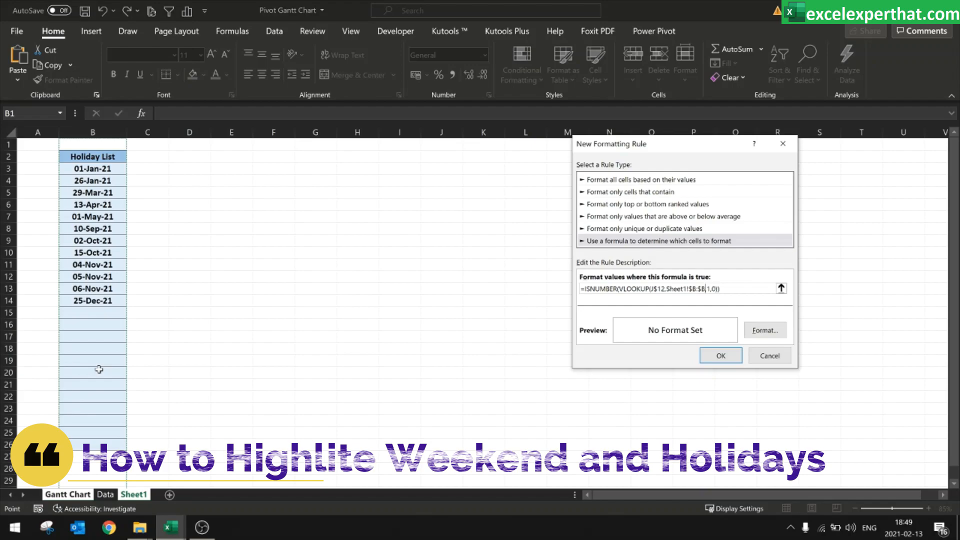
{"action": "left_click_drag", "start_coordinate": [95, 312], "coordinate": [95, 441]}
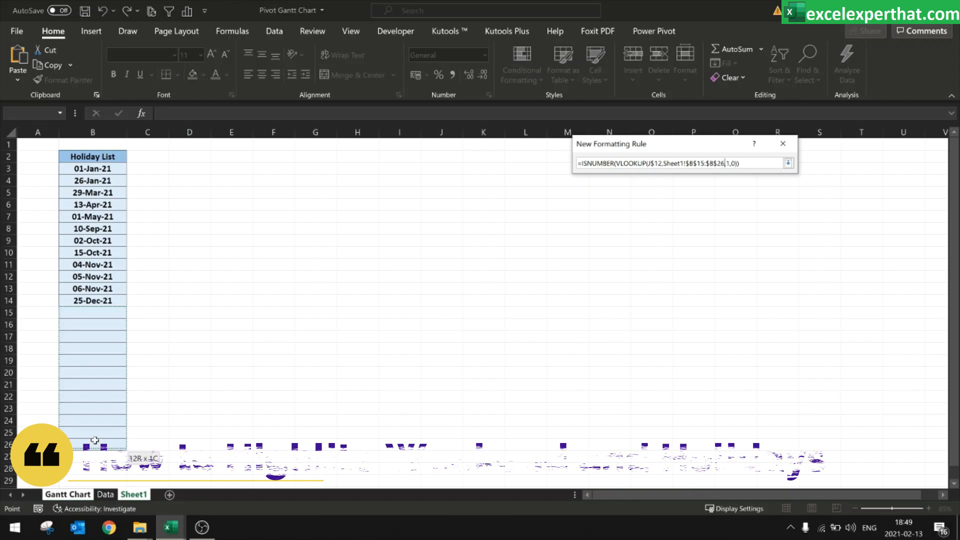
{"action": "key", "text": "Escape"}
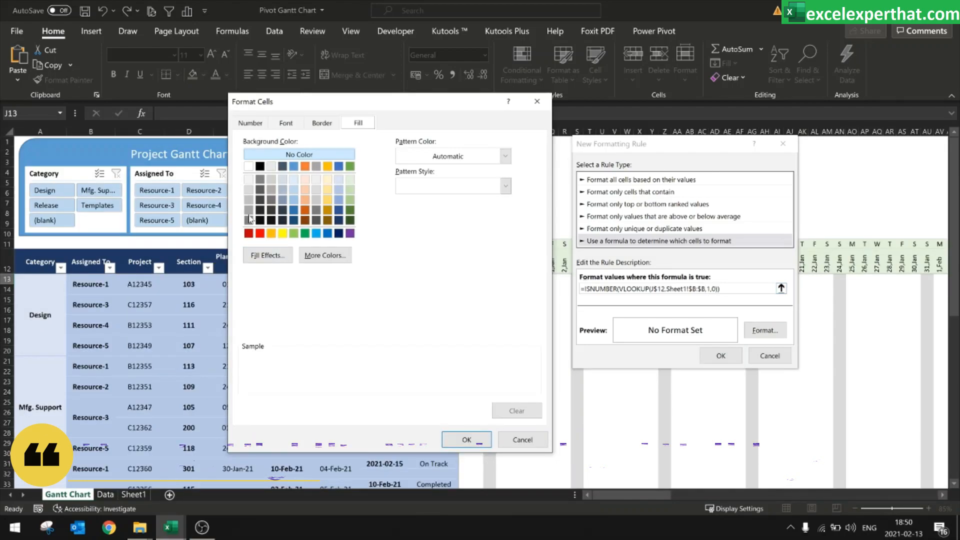
Step: Give the holiday rule a dark gray background fill and confirm the rule
{"action": "left_click", "coordinate": [248, 219]}
{"action": "left_click", "coordinate": [467, 440]}
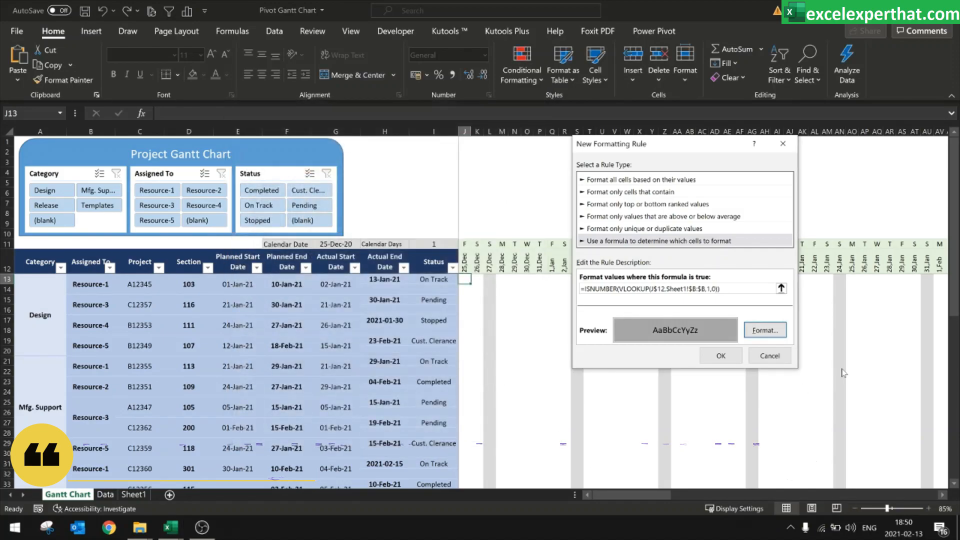
{"action": "left_click", "coordinate": [721, 356]}
Step: Apply the holiday rule to =$J$13:$XFD$60, copying the range from the weekday rule, and close the rules manager
{"action": "left_click", "coordinate": [520, 297]}
{"action": "key", "text": "ctrl+c"}
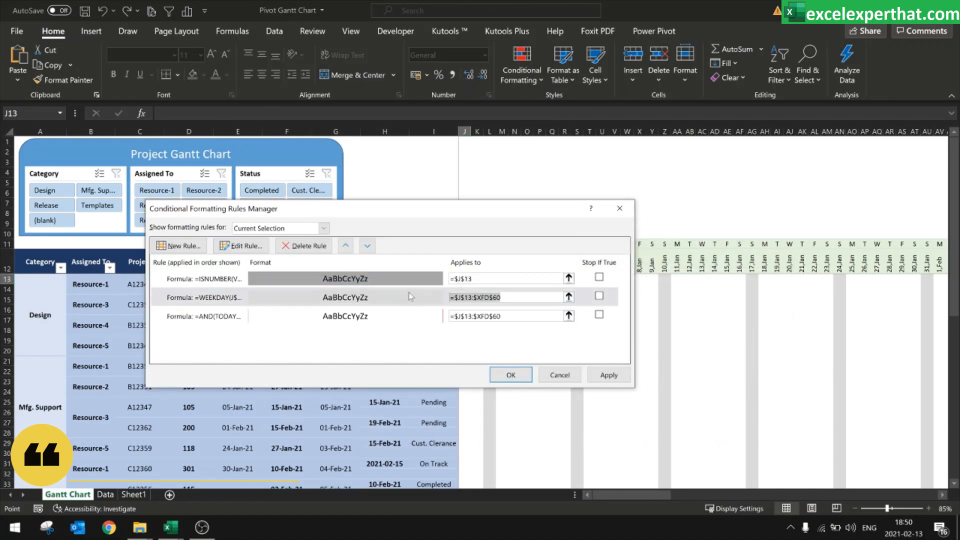
{"action": "left_click", "coordinate": [500, 279]}
{"action": "key", "text": "ctrl+v"}
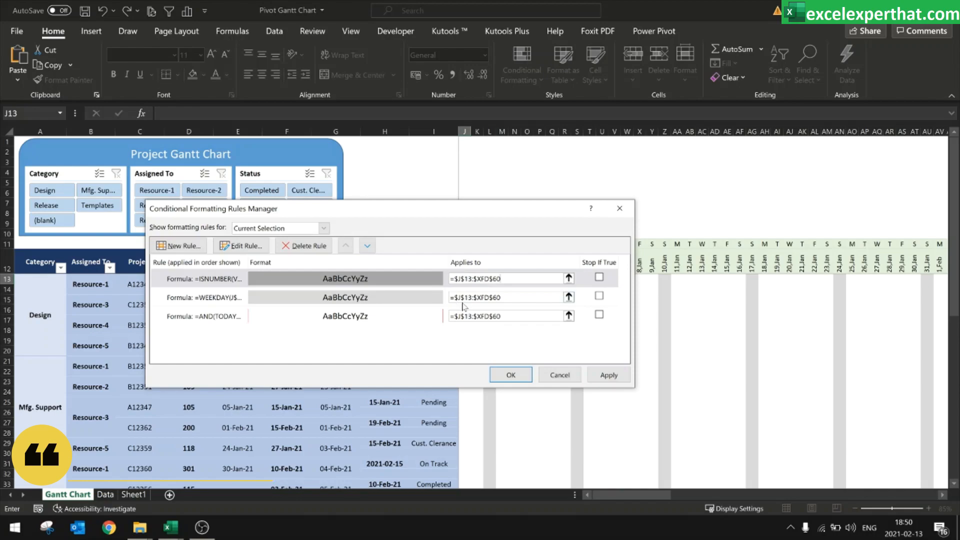
{"action": "left_click", "coordinate": [607, 375]}
{"action": "left_click", "coordinate": [509, 374]}
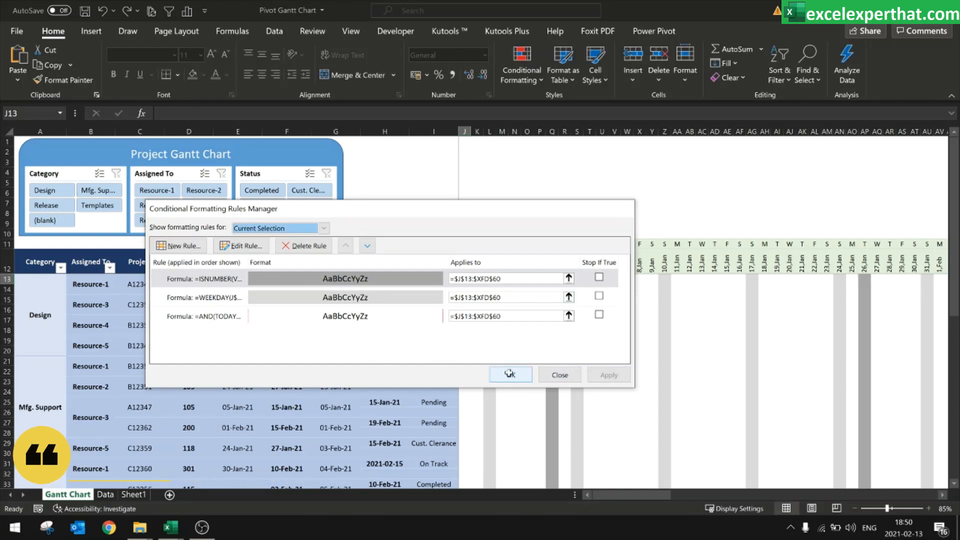
Step: Compare the shaded 1 Jan and 26 Jan timeline columns with the dates in the Holiday List on Sheet1
{"action": "left_click", "coordinate": [552, 132]}
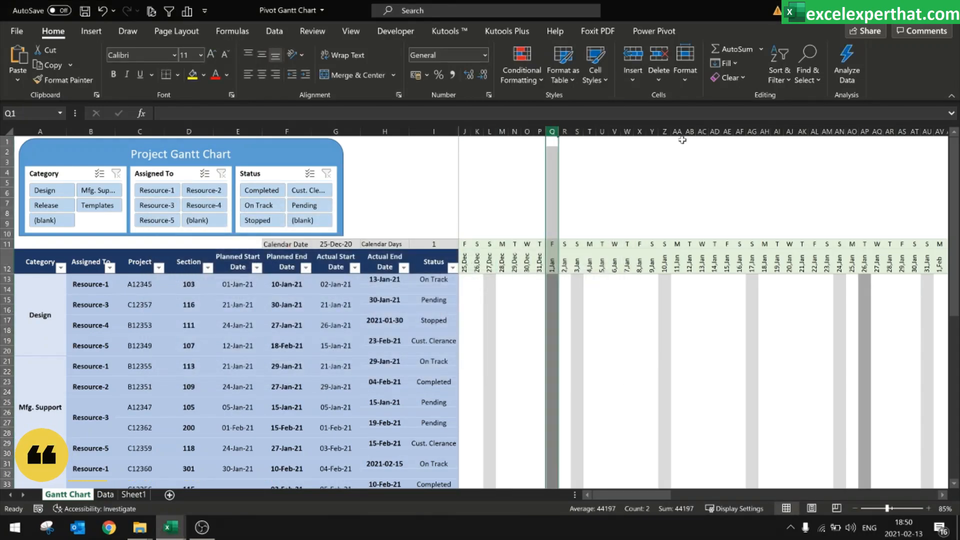
{"action": "left_click", "coordinate": [853, 132]}
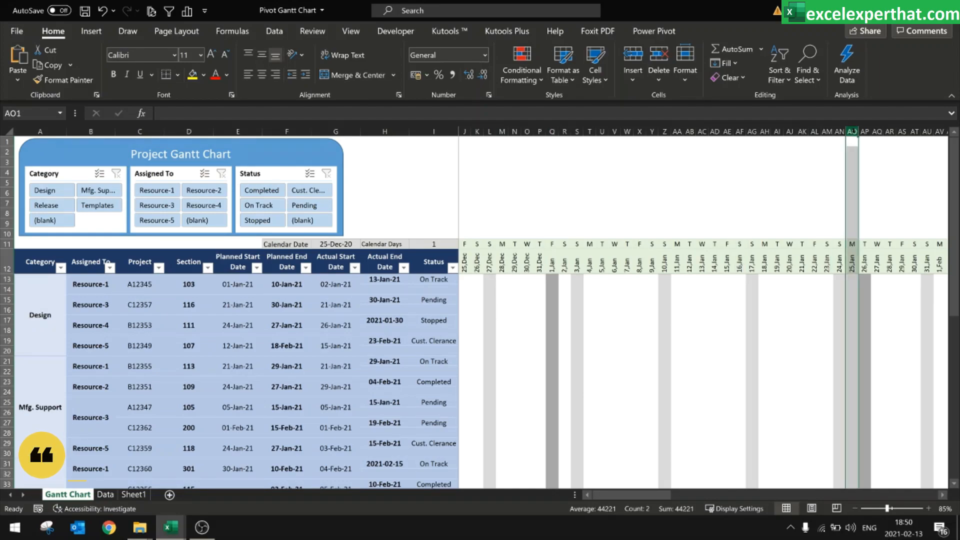
{"action": "left_click", "coordinate": [134, 495]}
{"action": "left_click", "coordinate": [86, 172]}
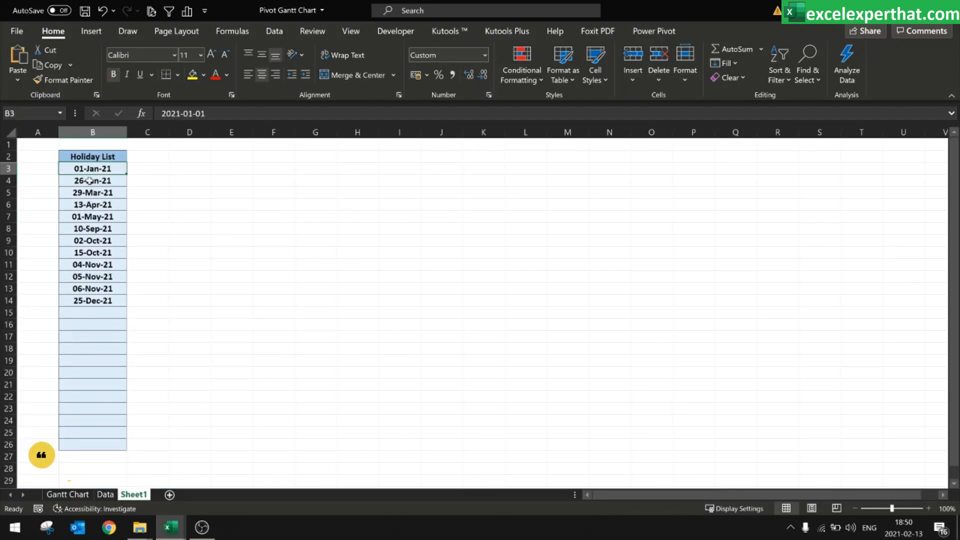
{"action": "left_click", "coordinate": [89, 180]}
{"action": "left_click", "coordinate": [105, 495]}
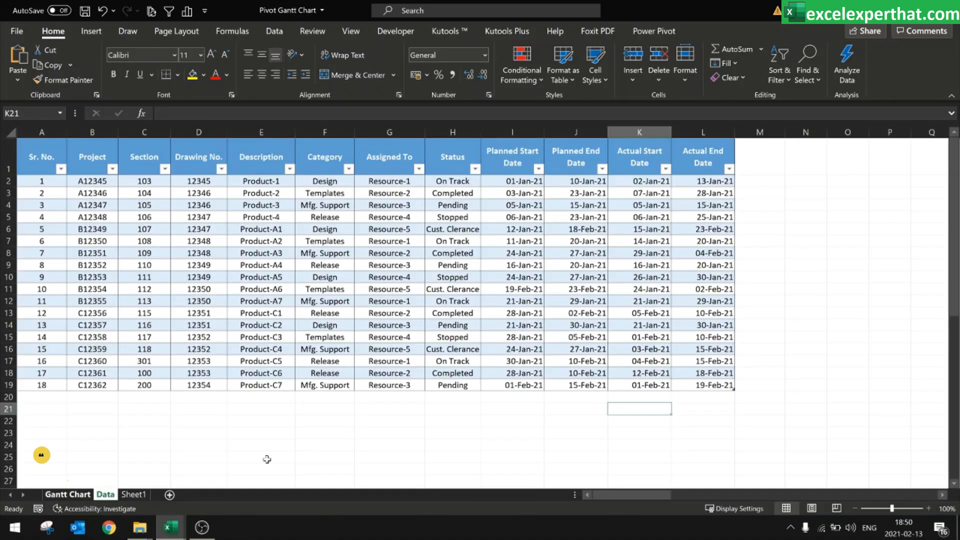
{"action": "left_click", "coordinate": [70, 494]}
{"action": "left_click", "coordinate": [552, 265]}
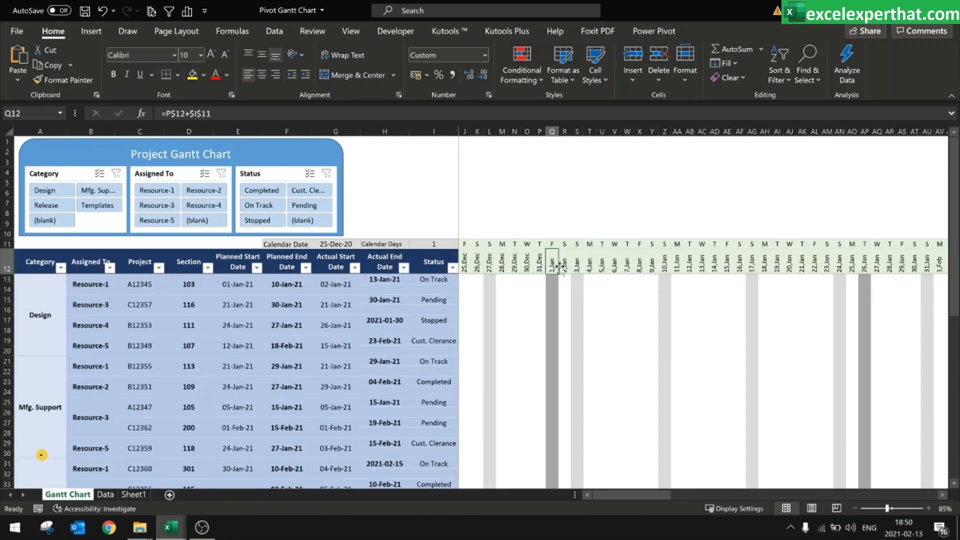
{"action": "left_click", "coordinate": [864, 262]}
{"action": "left_click_drag", "start_coordinate": [649, 495], "coordinate": [679, 499]}
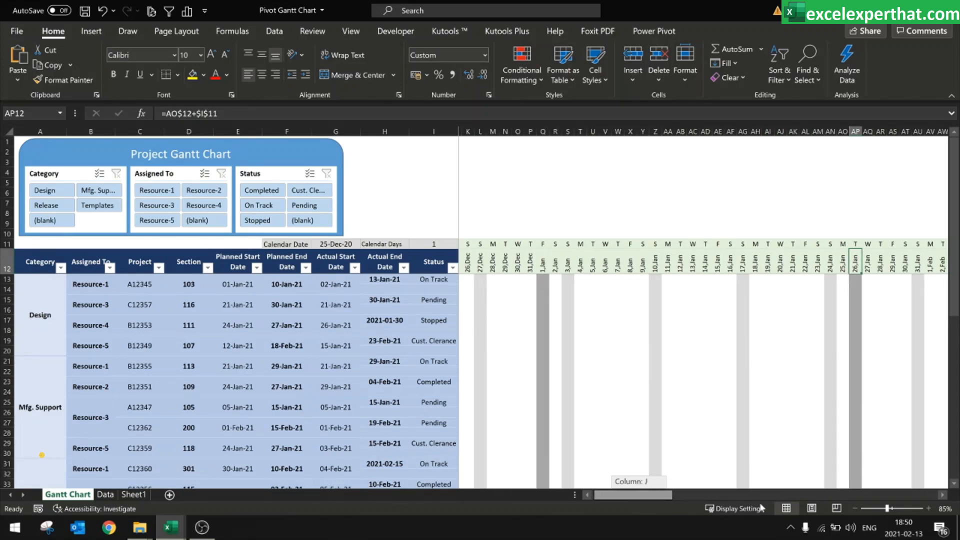
{"action": "left_click_drag", "start_coordinate": [761, 508], "coordinate": [573, 501]}
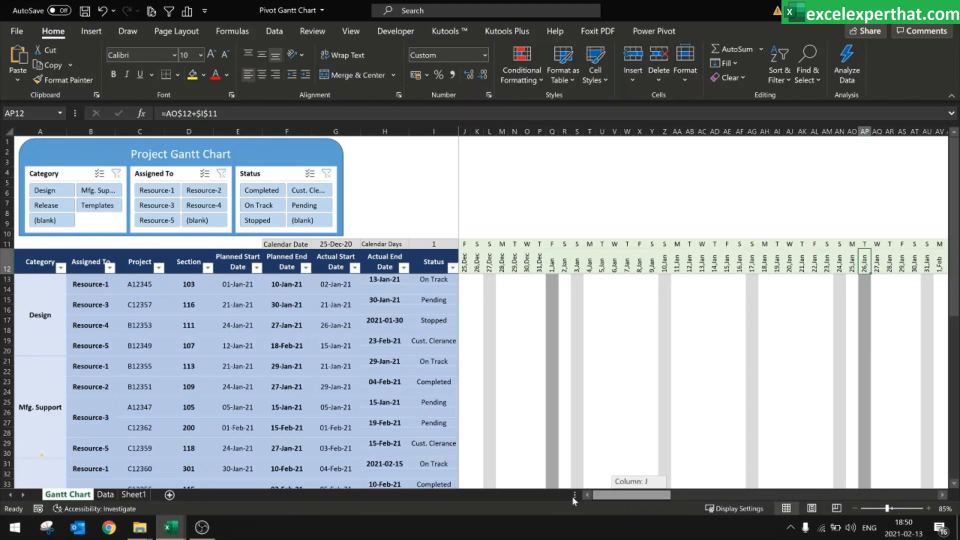
Step: Save the workbook and zoom the Gantt Chart sheet out to 70%
{"action": "left_click", "coordinate": [517, 339]}
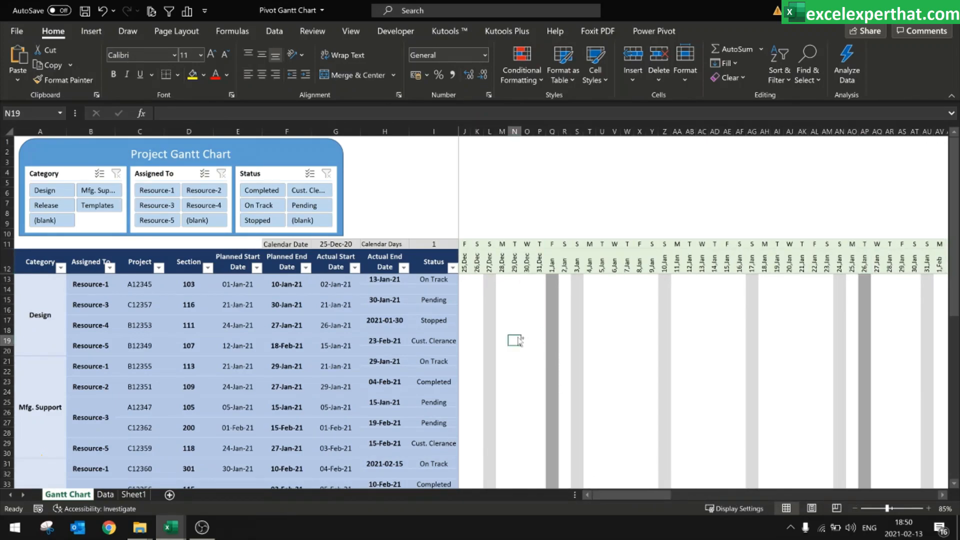
{"action": "key", "text": "ctrl+s"}
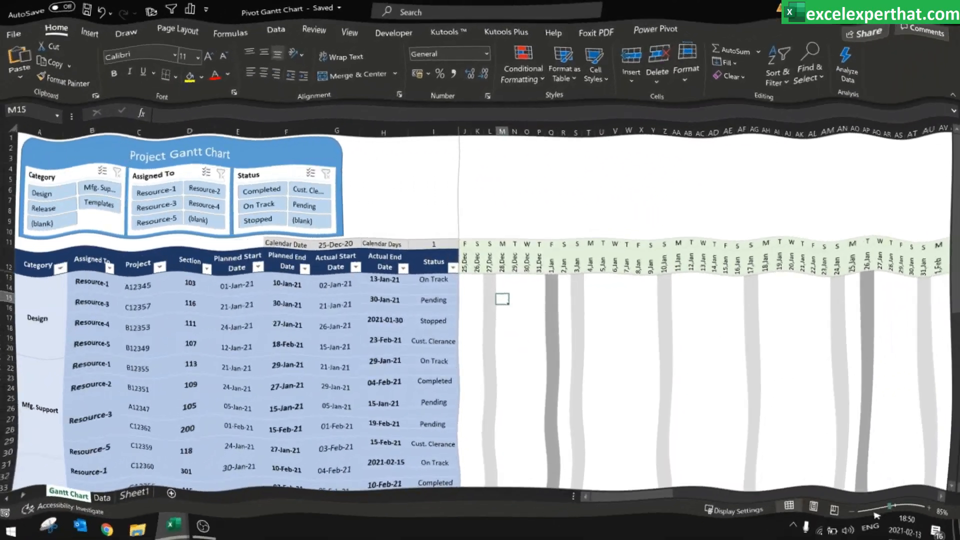
{"action": "left_click", "coordinate": [853, 510]}
{"action": "left_click", "coordinate": [854, 509]}
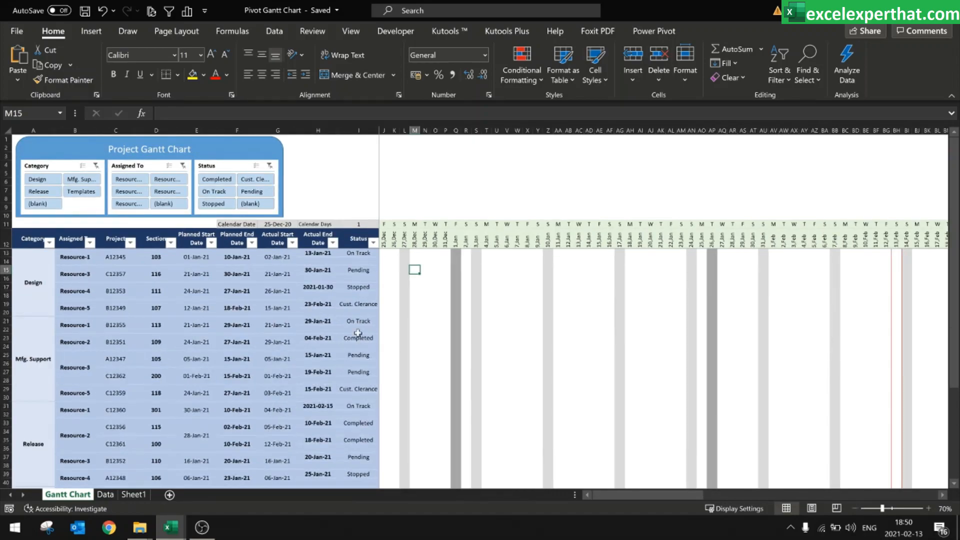
{"action": "left_click", "coordinate": [211, 259]}
{"action": "left_click", "coordinate": [235, 259]}
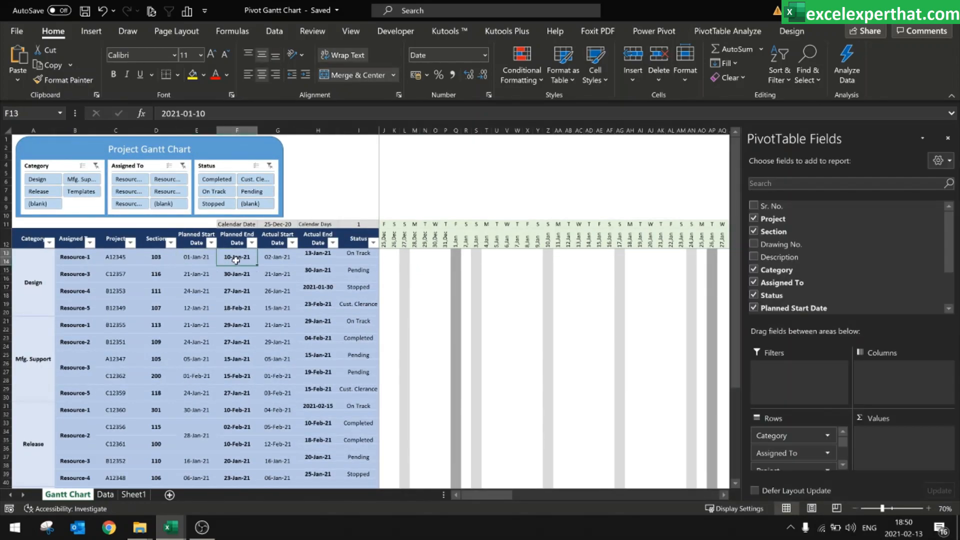
{"action": "left_click", "coordinate": [271, 259]}
{"action": "left_click", "coordinate": [317, 261]}
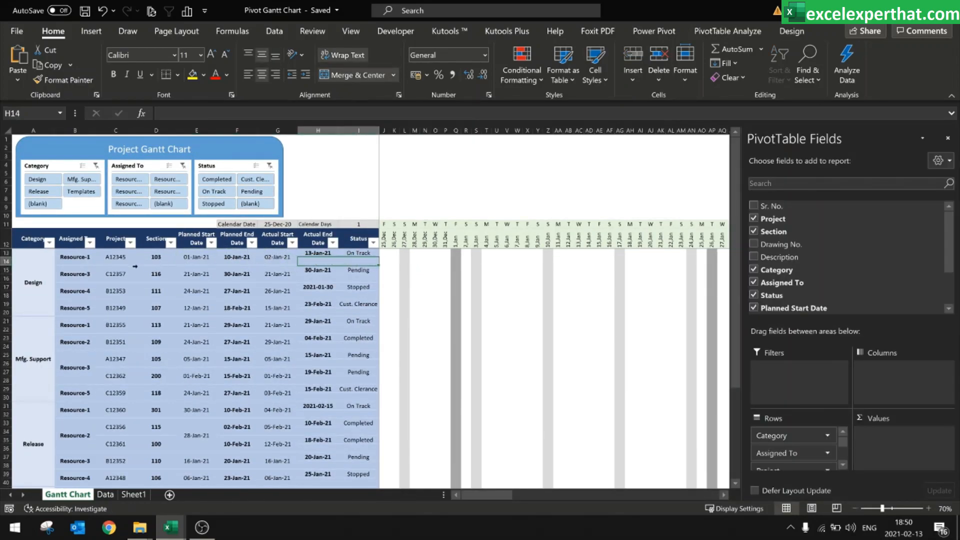
{"action": "left_click", "coordinate": [116, 256]}
Step: Remove the blank line after each item in the Gantt Chart pivot table
{"action": "left_click", "coordinate": [31, 239]}
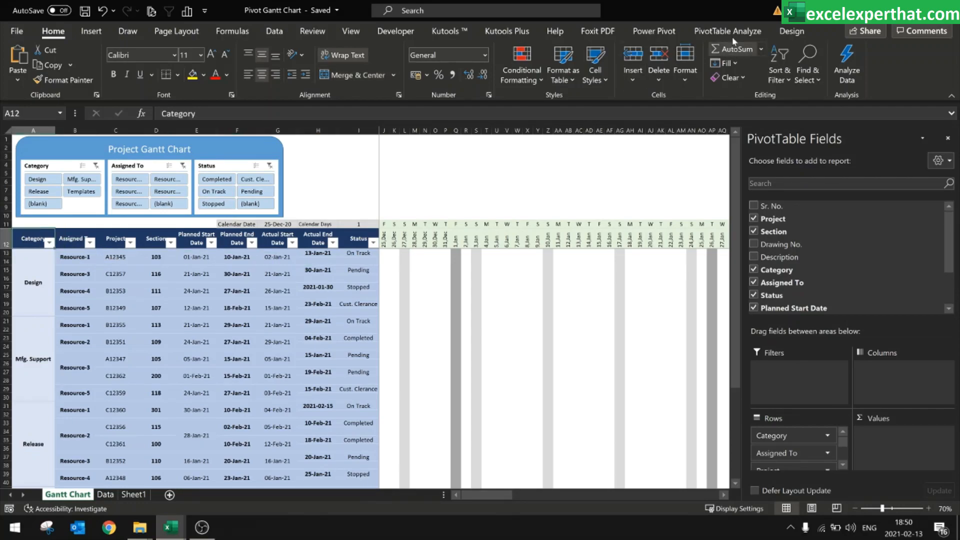
{"action": "left_click", "coordinate": [782, 32]}
{"action": "left_click", "coordinate": [119, 65]}
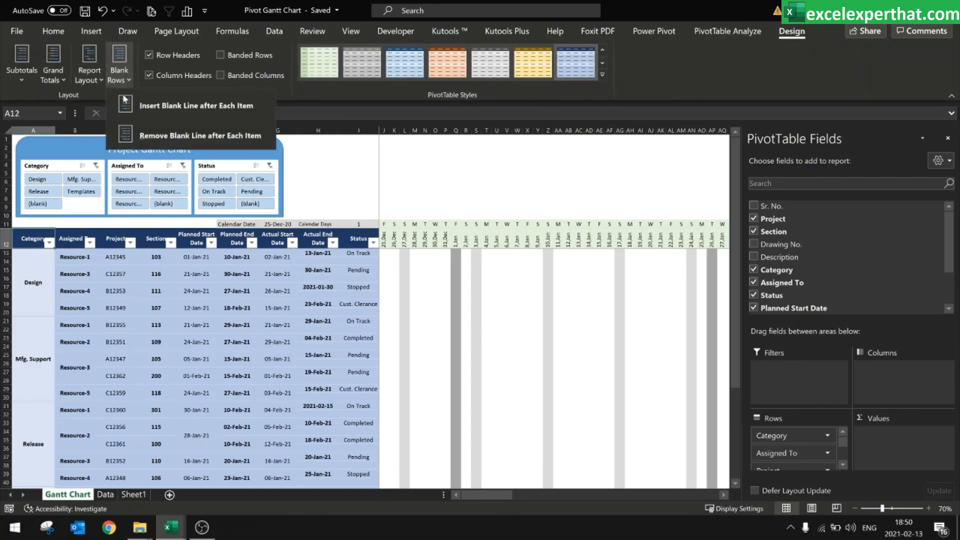
{"action": "left_click", "coordinate": [159, 137]}
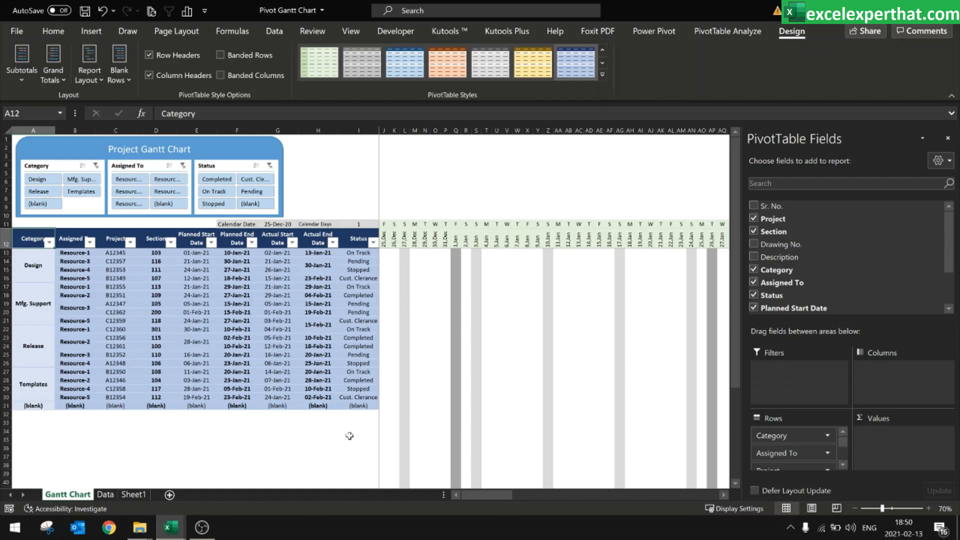
{"action": "left_click", "coordinate": [349, 435]}
Step: Filter the pivot table's Category field to exclude (blank)
{"action": "left_click", "coordinate": [49, 243]}
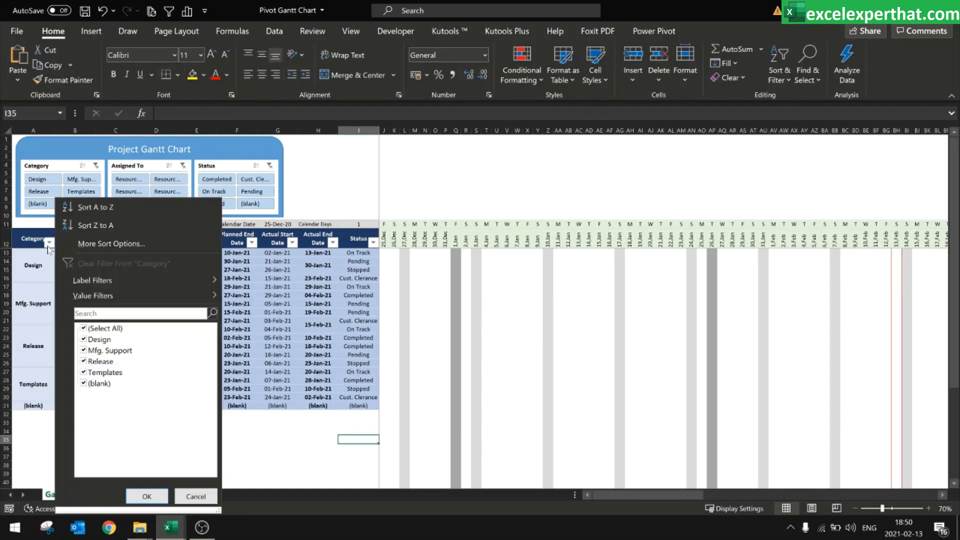
{"action": "left_click", "coordinate": [144, 497]}
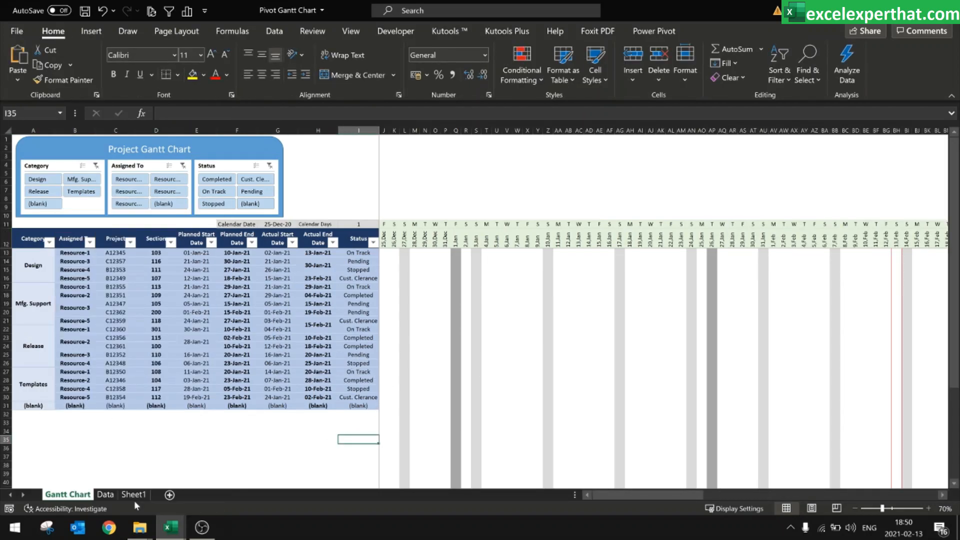
{"action": "left_click", "coordinate": [187, 438]}
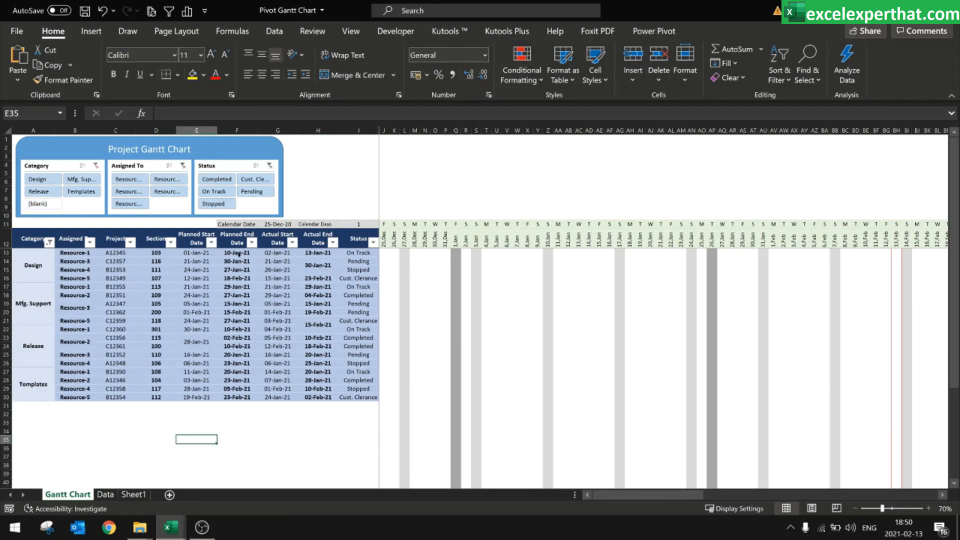
{"action": "left_click", "coordinate": [239, 253]}
{"action": "left_click", "coordinate": [206, 253]}
{"action": "left_click", "coordinate": [242, 260]}
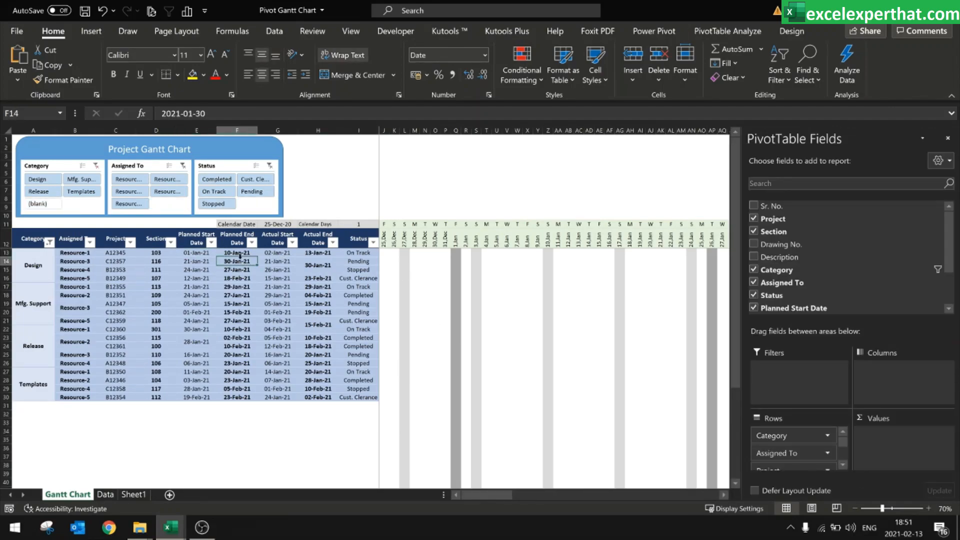
{"action": "left_click", "coordinate": [279, 252]}
{"action": "left_click", "coordinate": [320, 254]}
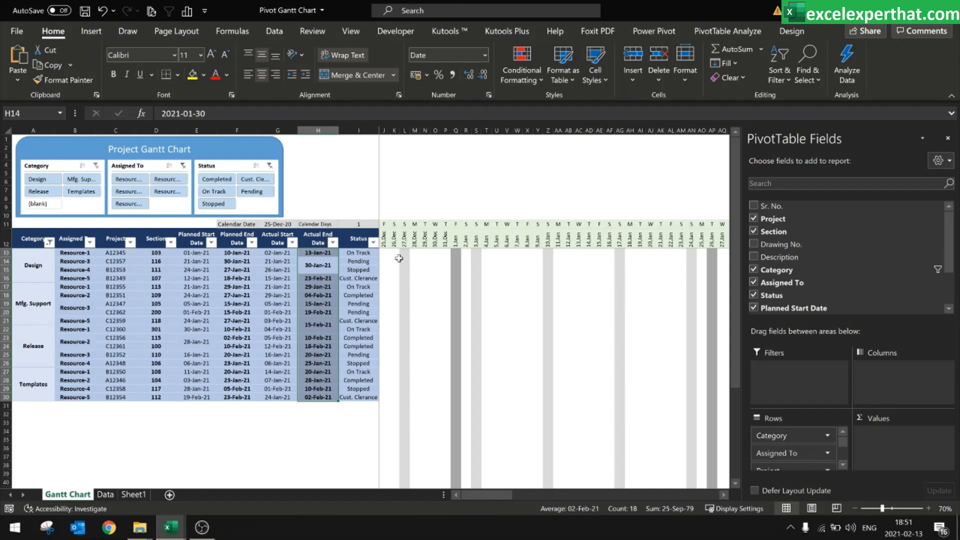
Step: Insert a blank line after each item in the Gantt Chart pivot table
{"action": "left_click", "coordinate": [38, 242]}
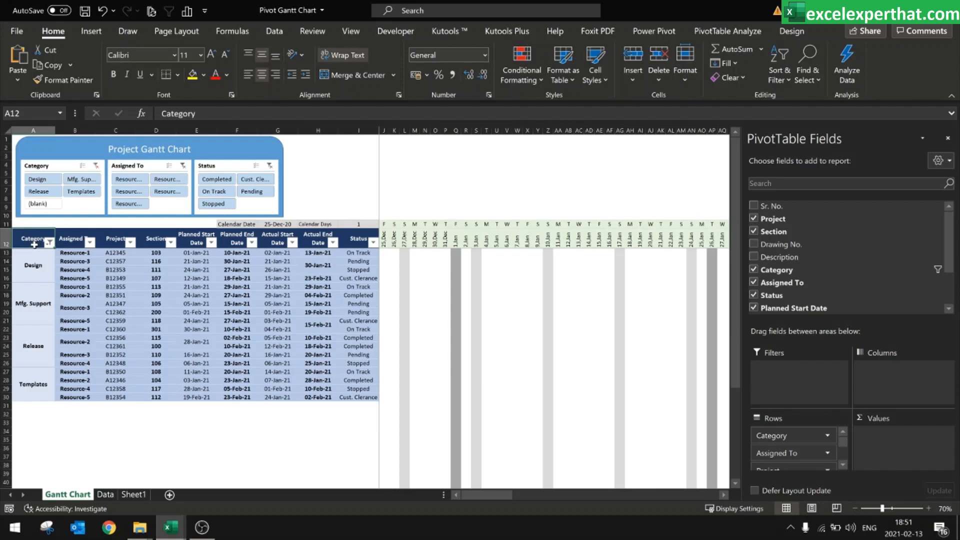
{"action": "left_click", "coordinate": [792, 33]}
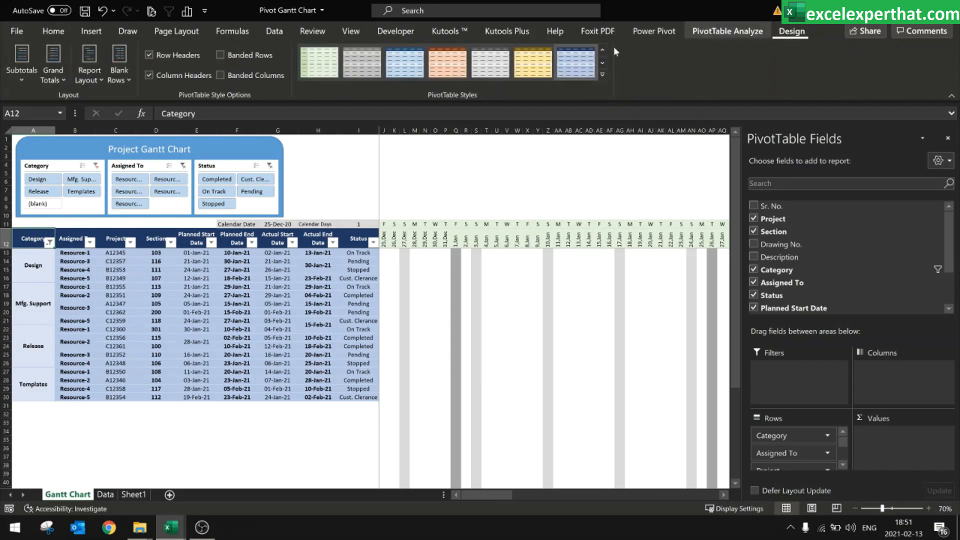
{"action": "left_click", "coordinate": [120, 75]}
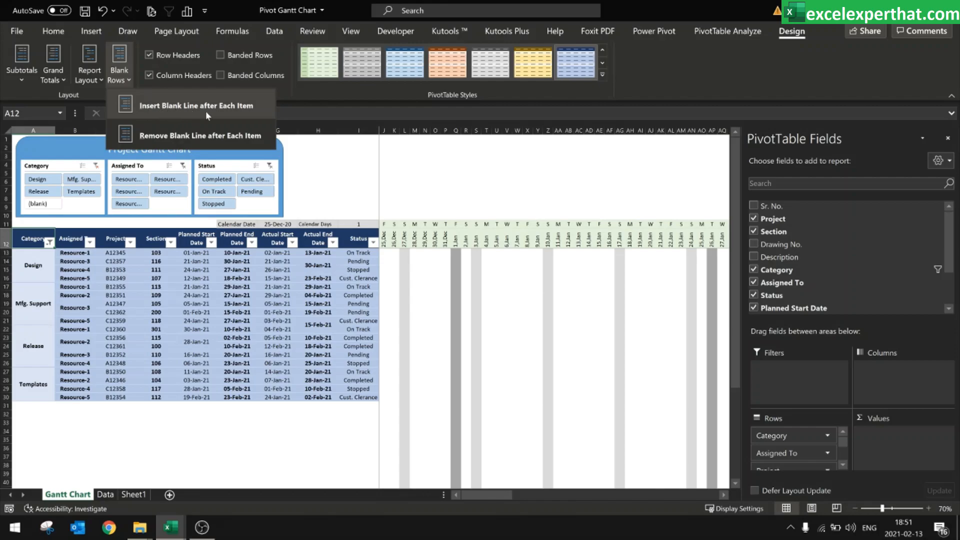
{"action": "left_click", "coordinate": [246, 109]}
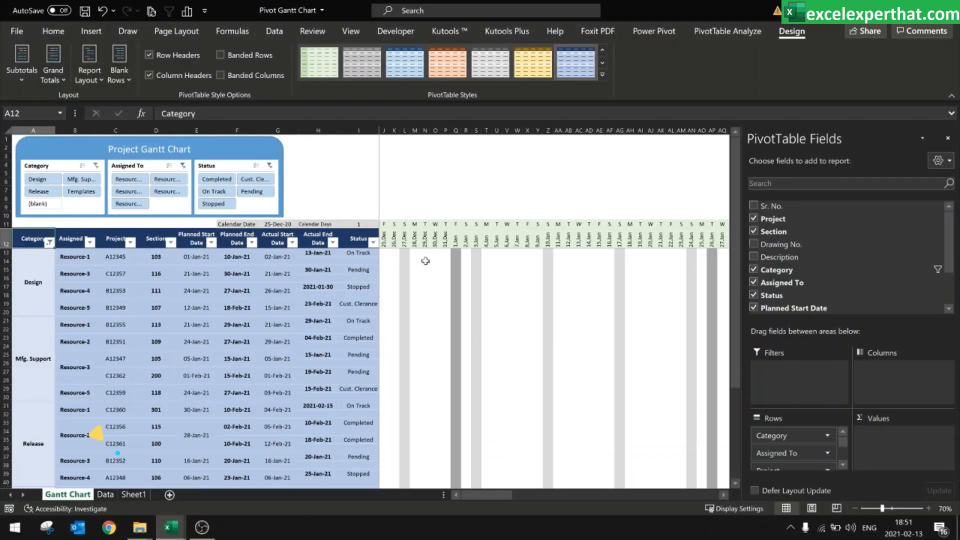
Step: Start a new formula-based conditional formatting rule from timeline cell J13 with the formula =IF(AND($E8<=K$7,$F8>=L$7),1,"")
{"action": "left_click", "coordinate": [384, 254]}
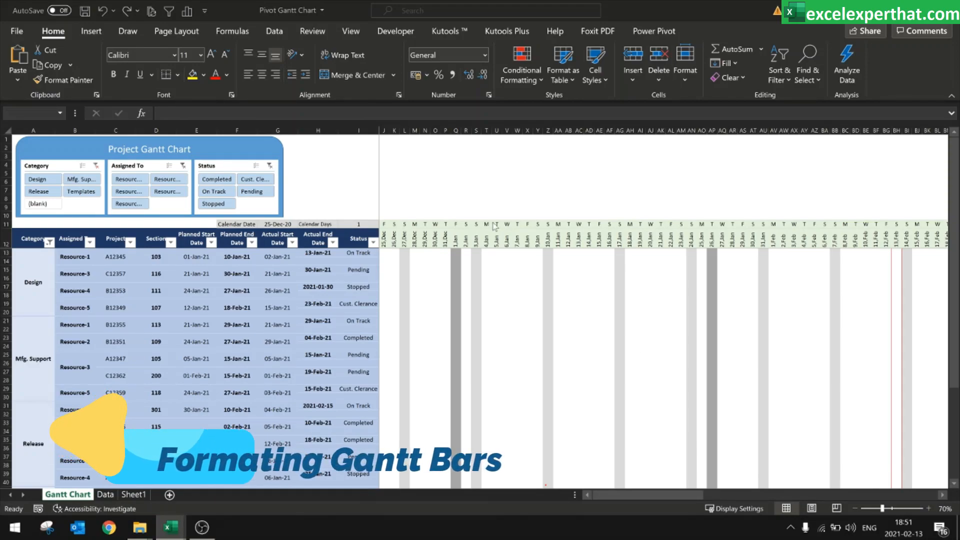
{"action": "left_click", "coordinate": [383, 254]}
{"action": "left_click", "coordinate": [522, 65]}
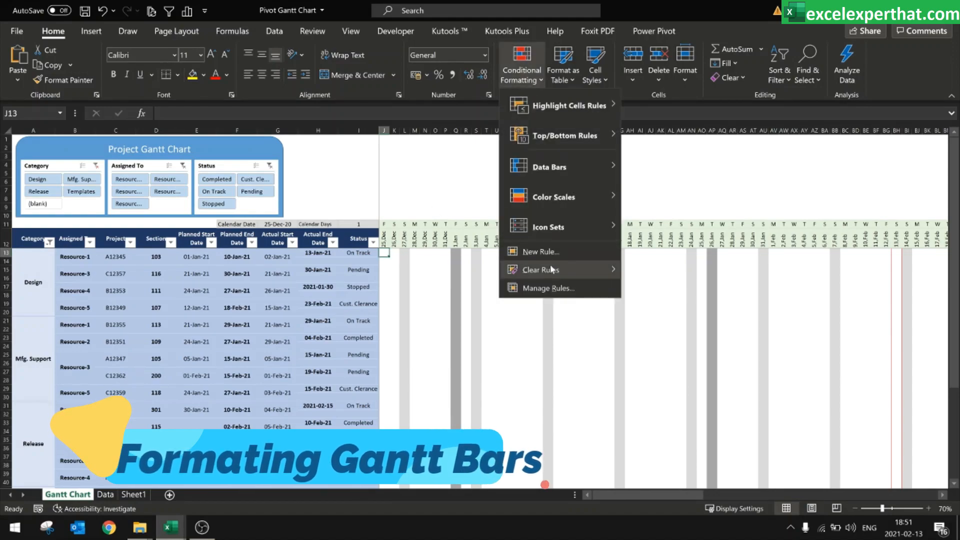
{"action": "left_click", "coordinate": [545, 287]}
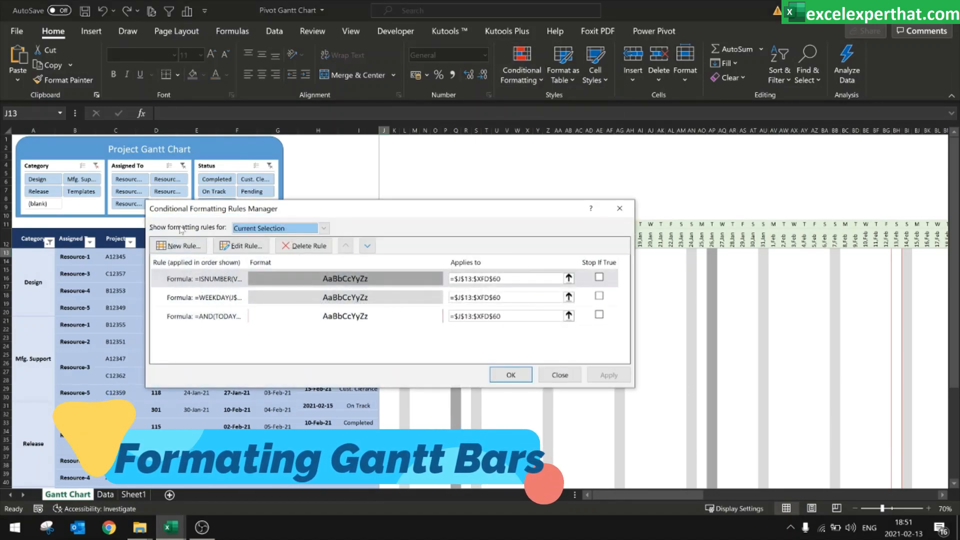
{"action": "left_click", "coordinate": [178, 247]}
{"action": "left_click", "coordinate": [328, 271]}
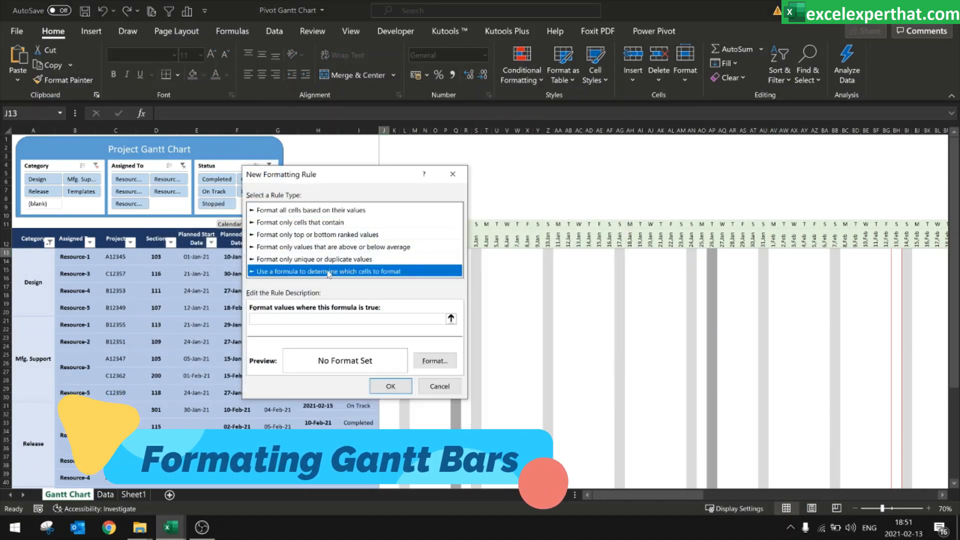
{"action": "left_click", "coordinate": [312, 319]}
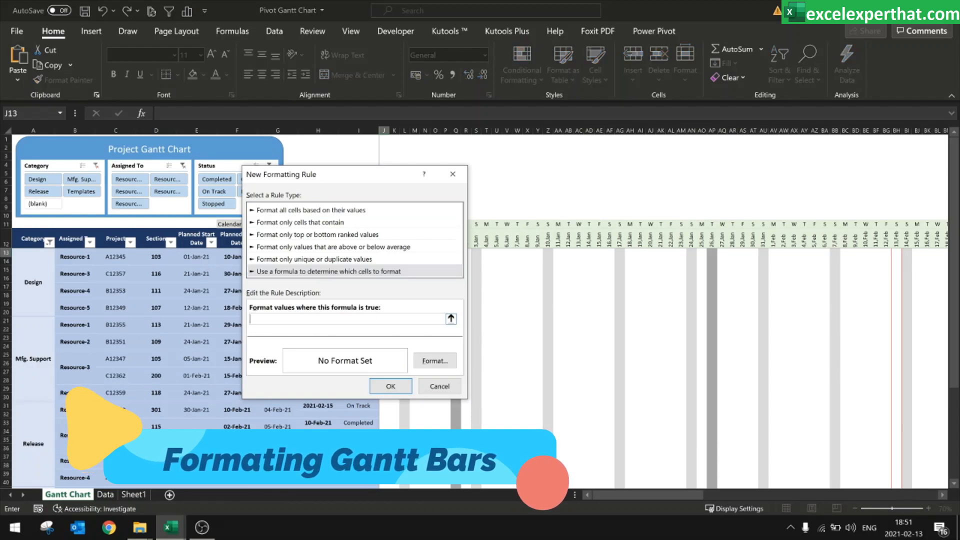
{"action": "type", "text": "=IF(AND($E8<=K$7,$F8>=L$7),1,\"\")"}
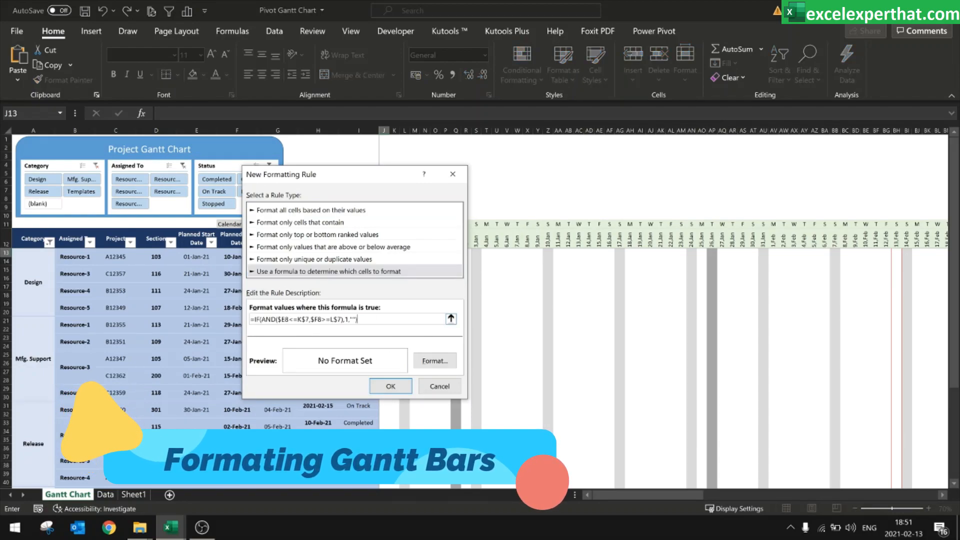
Step: Change the first condition in the rule's AND formula to $E13<=J$12, comparing planned start with the timeline date
{"action": "left_click_drag", "start_coordinate": [350, 177], "coordinate": [526, 137]}
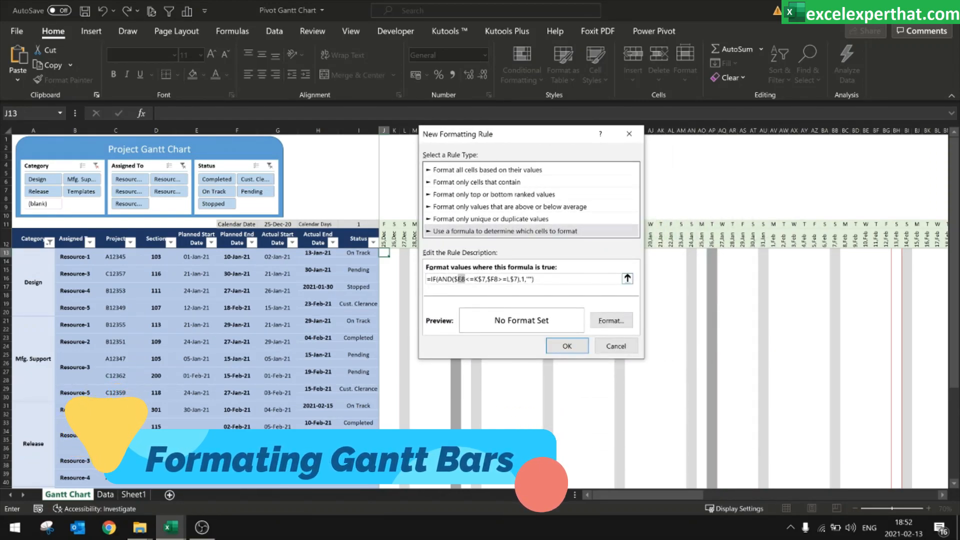
{"action": "left_click", "coordinate": [197, 259]}
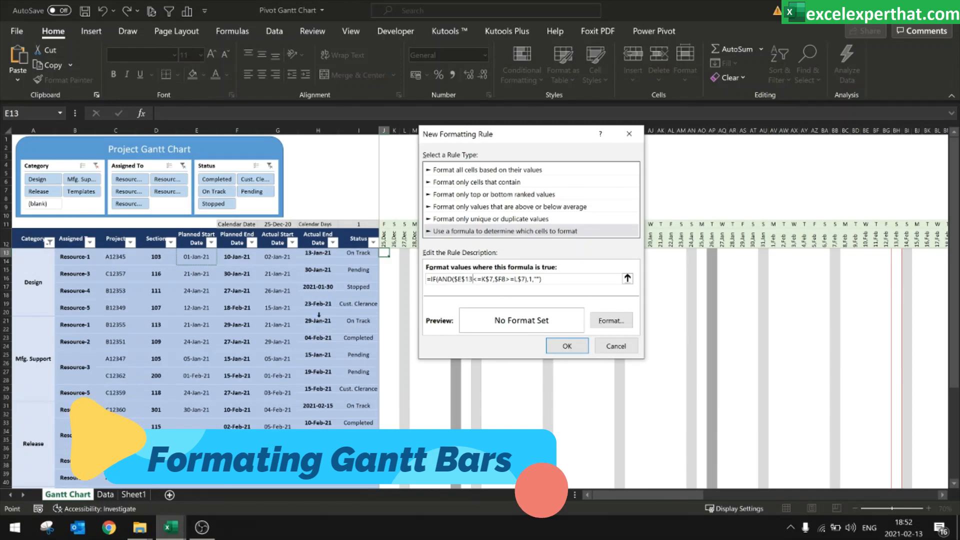
{"action": "key", "text": "F4"}
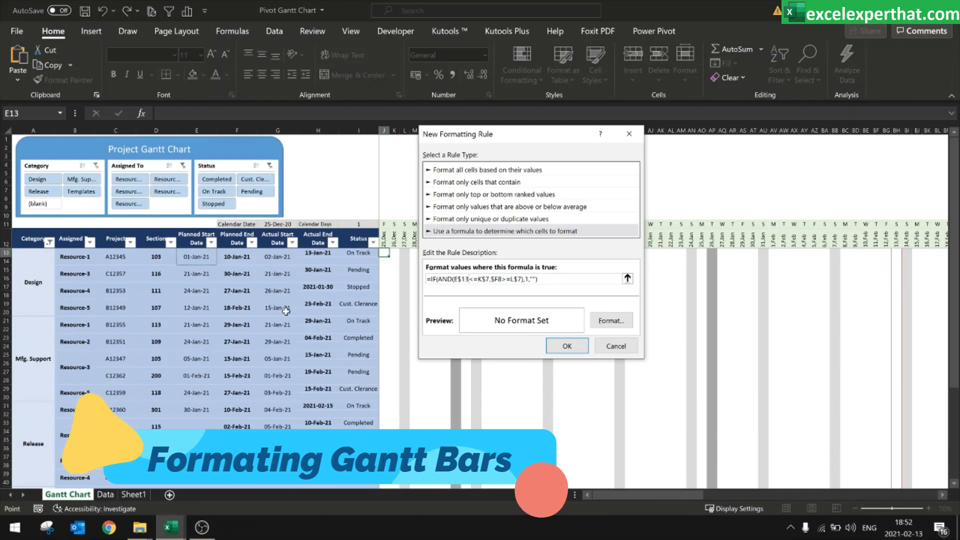
{"action": "key", "text": "F4"}
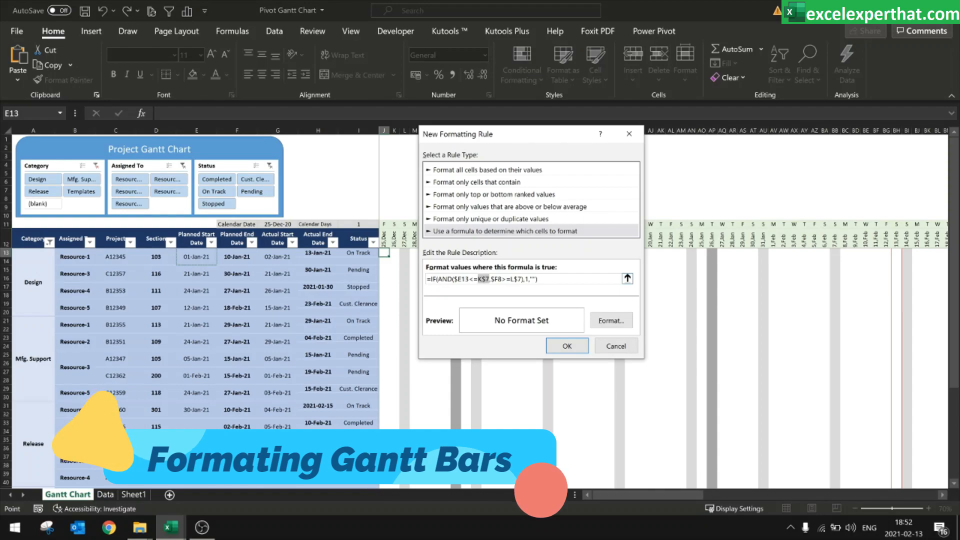
{"action": "left_click", "coordinate": [384, 239]}
{"action": "key", "text": "F4"}
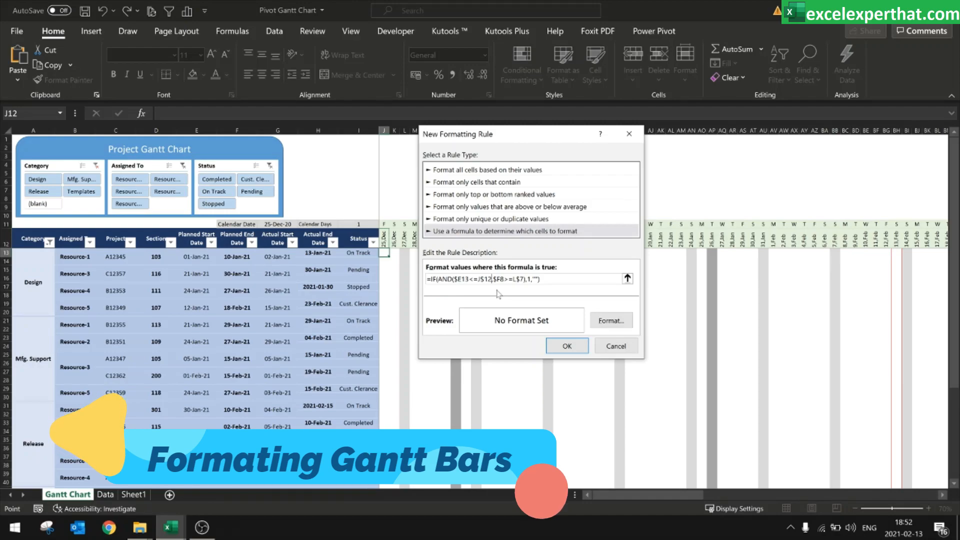
Step: Change the second condition in the rule's AND formula to $F13>=K$12, comparing planned end with the following timeline date
{"action": "double_click", "coordinate": [499, 279]}
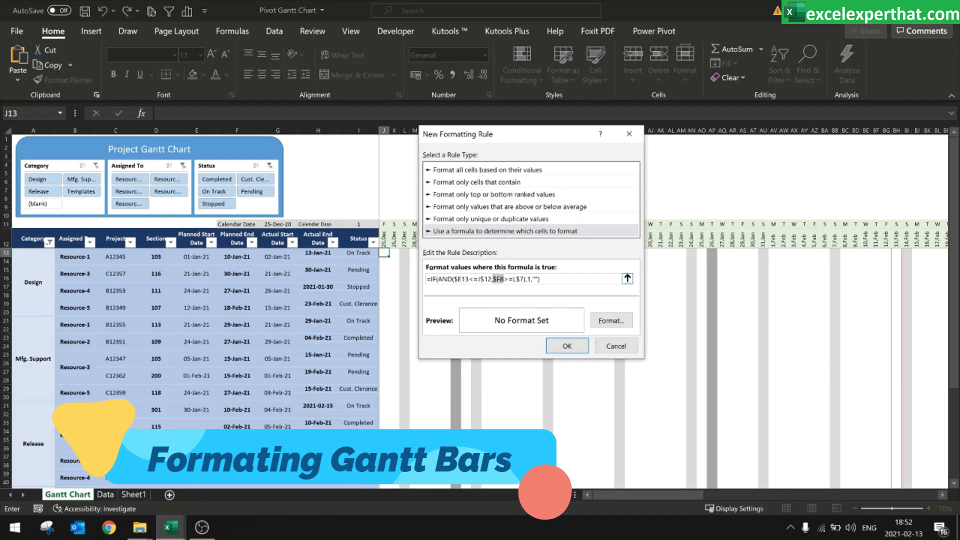
{"action": "left_click", "coordinate": [237, 256]}
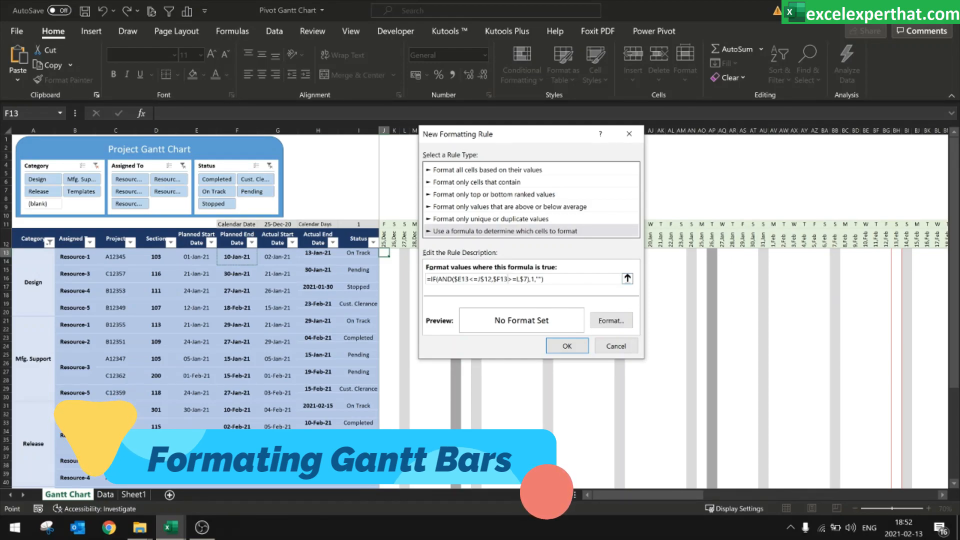
{"action": "left_click_drag", "start_coordinate": [520, 279], "coordinate": [516, 279]}
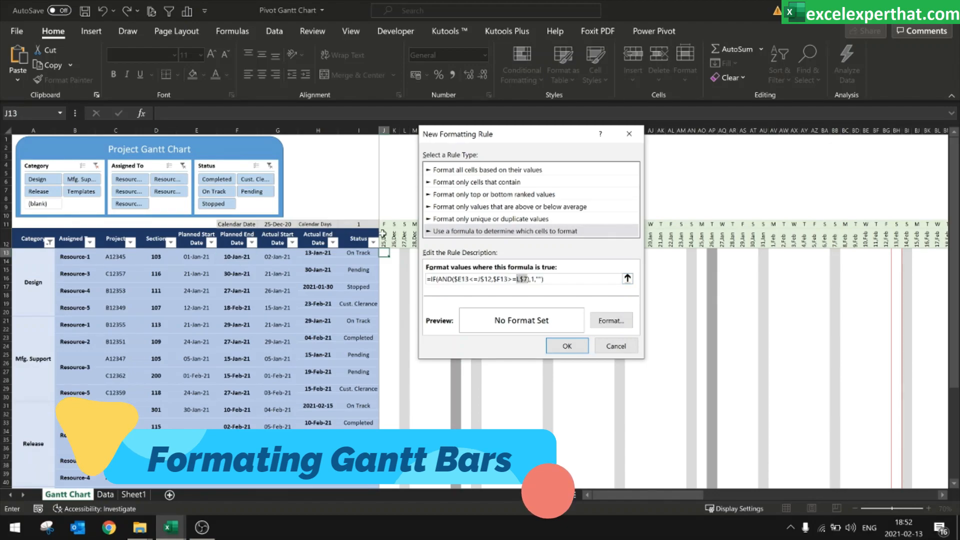
{"action": "left_click", "coordinate": [393, 240]}
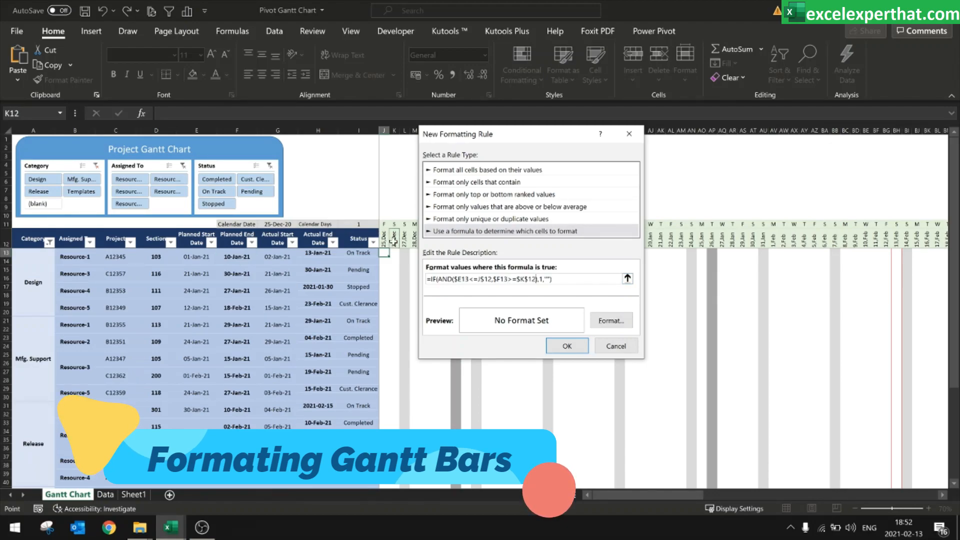
{"action": "key", "text": "F4"}
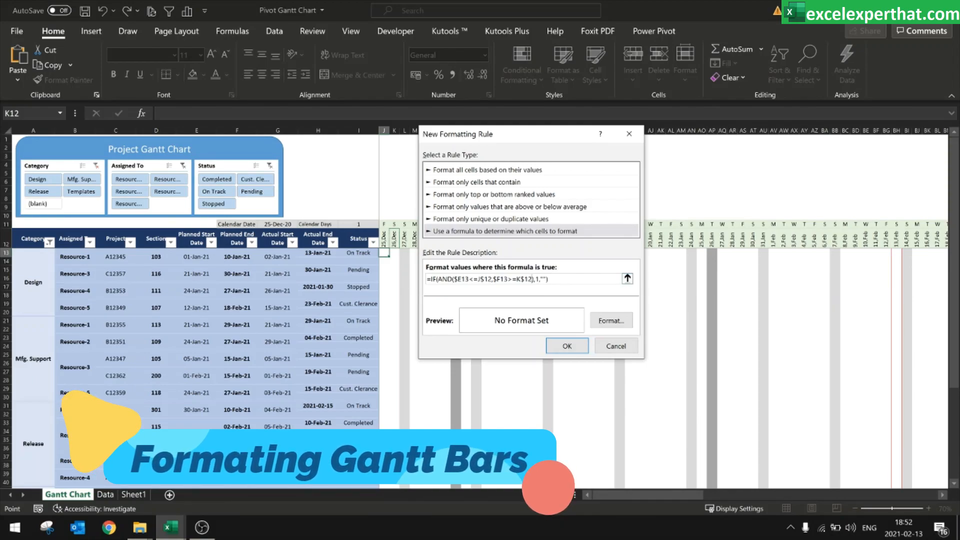
Step: Give the rule a two-color horizontal gradient fill, dark blue and pale blue, using the variant with the light band in the middle
{"action": "left_click", "coordinate": [610, 321]}
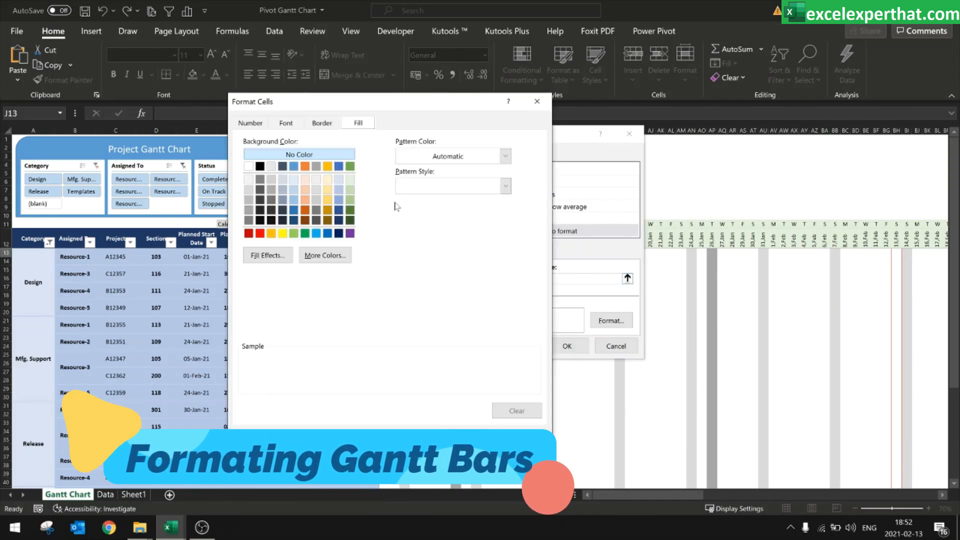
{"action": "left_click", "coordinate": [268, 256]}
{"action": "left_click", "coordinate": [430, 184]}
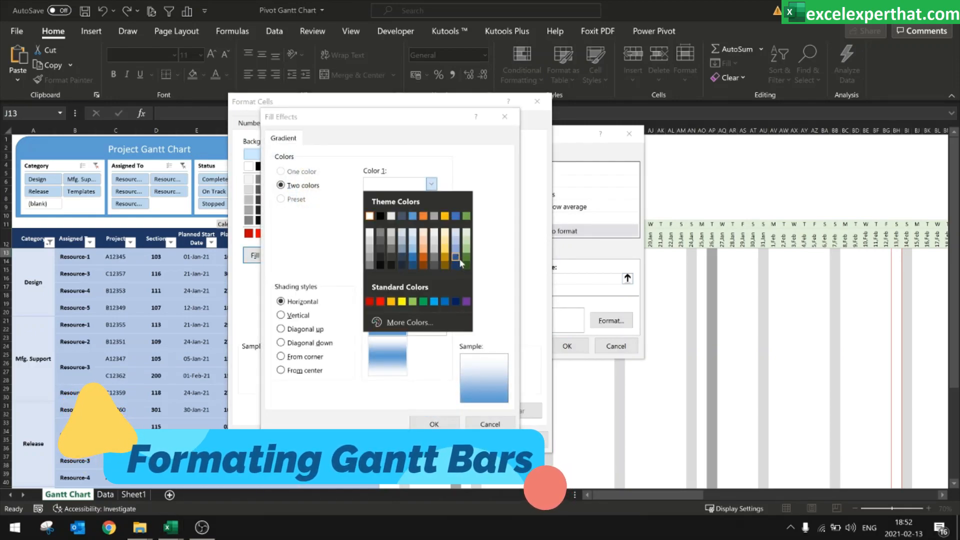
{"action": "left_click", "coordinate": [435, 275]}
{"action": "left_click", "coordinate": [431, 214]}
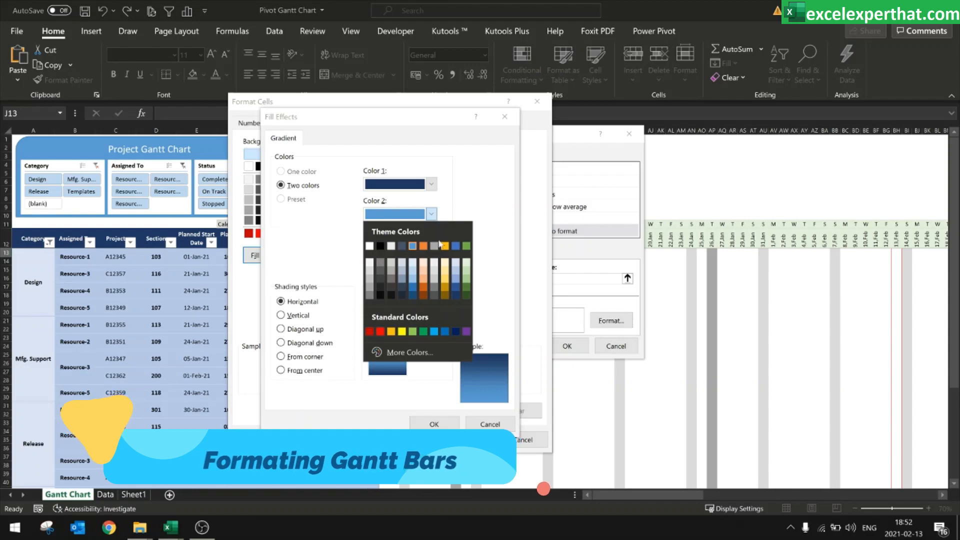
{"action": "left_click", "coordinate": [456, 275]}
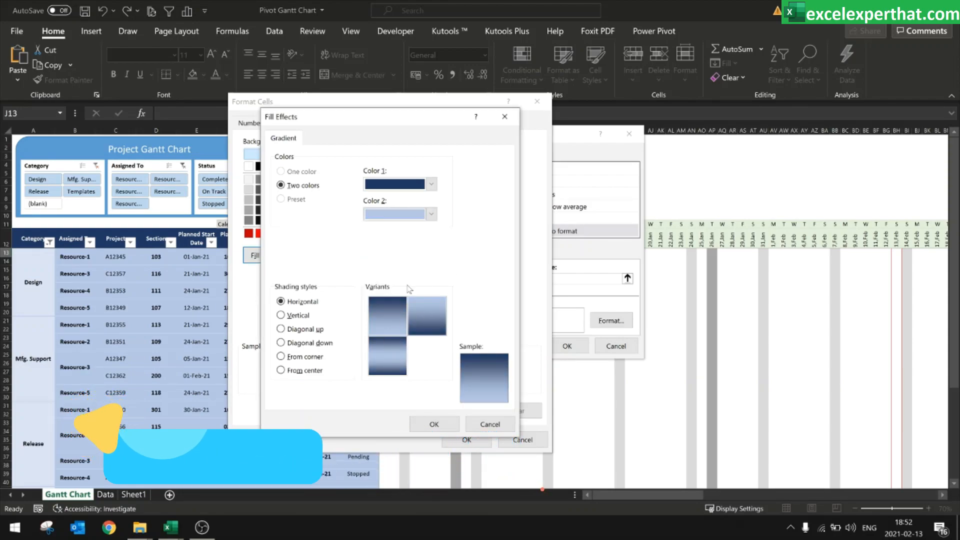
{"action": "left_click", "coordinate": [433, 215]}
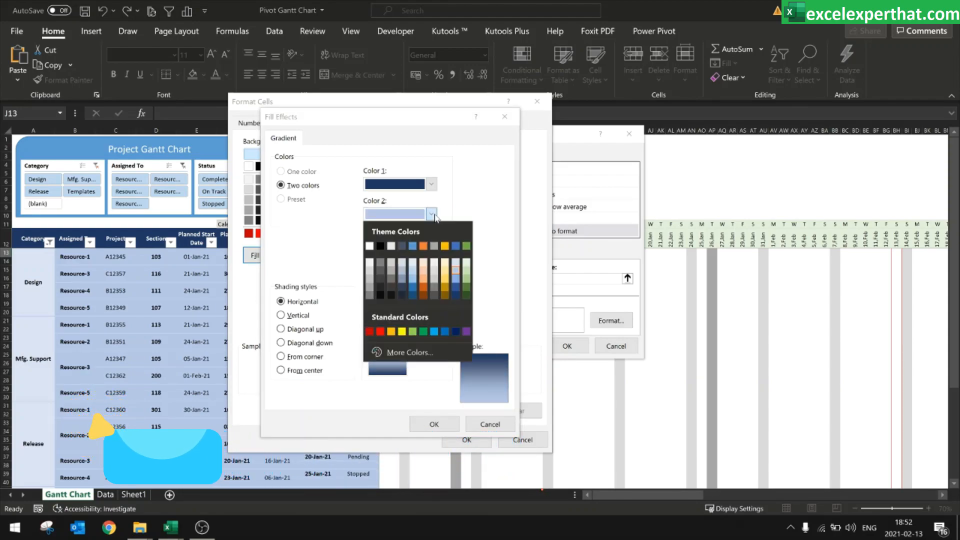
{"action": "left_click", "coordinate": [455, 261]}
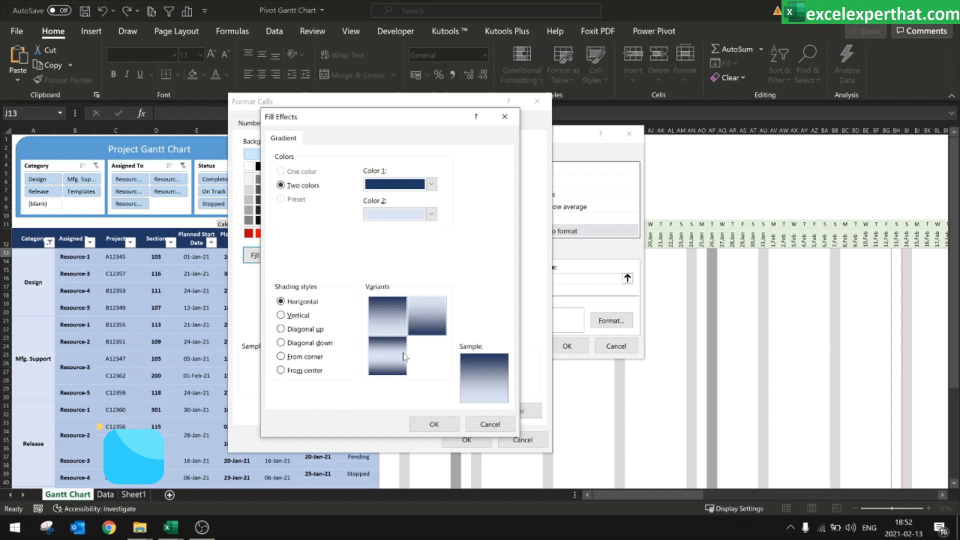
{"action": "left_click", "coordinate": [432, 184]}
{"action": "left_click", "coordinate": [456, 261]}
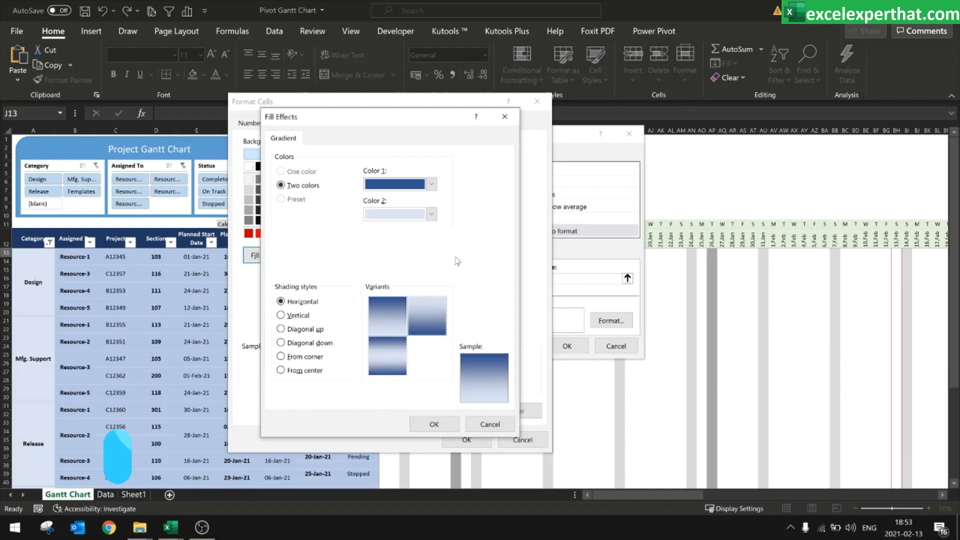
{"action": "left_click", "coordinate": [395, 357]}
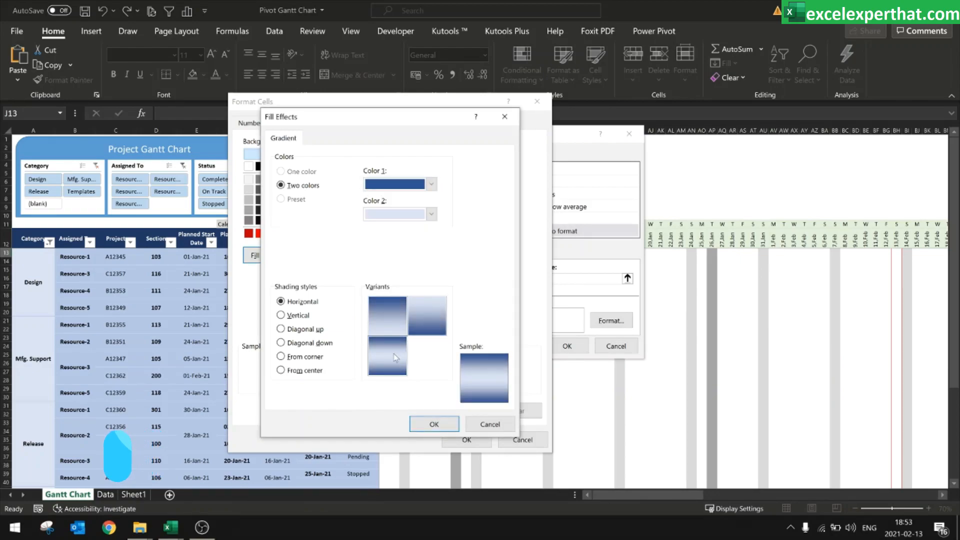
{"action": "left_click", "coordinate": [439, 429]}
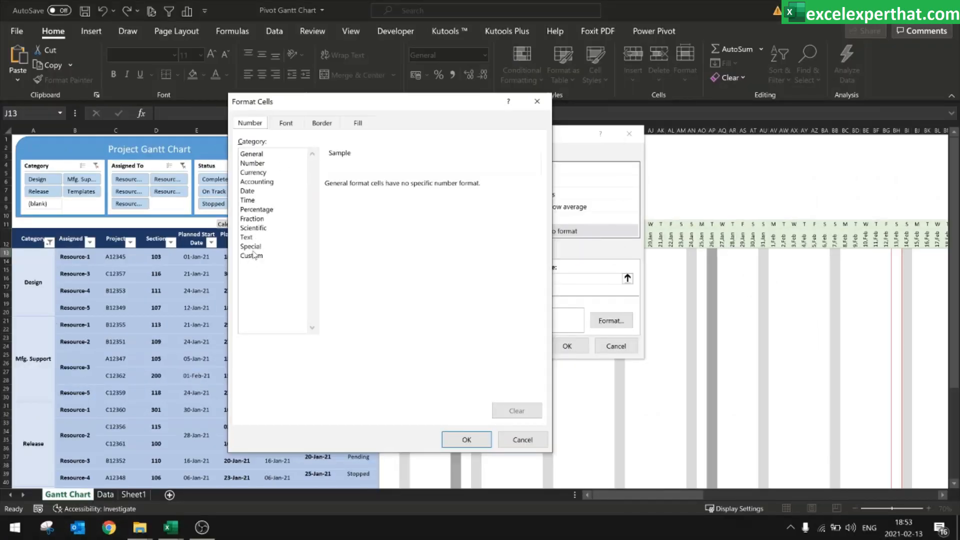
Step: Set the rule's number format to the custom code ;;; and accept the cell format
{"action": "left_click", "coordinate": [252, 255]}
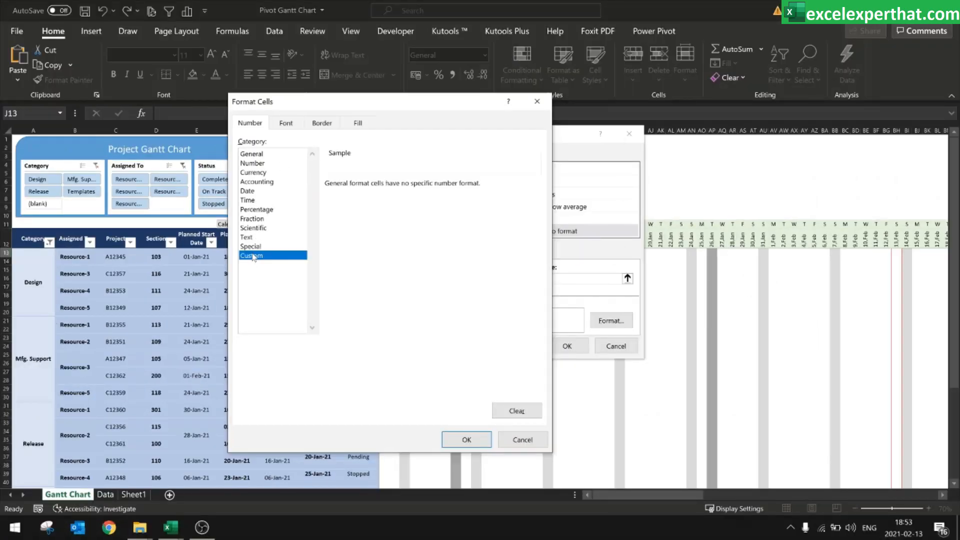
{"action": "left_click_drag", "start_coordinate": [351, 196], "coordinate": [307, 195]}
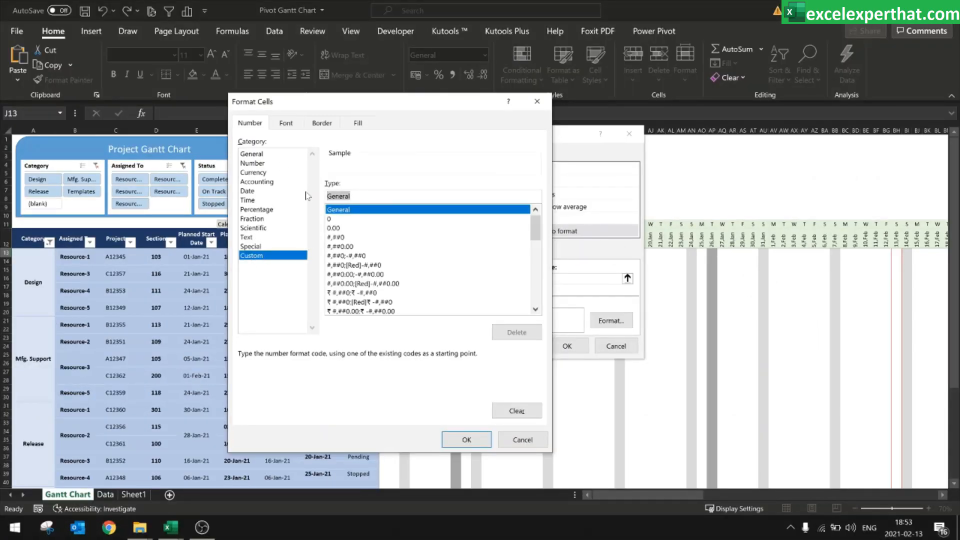
{"action": "type", "text": ";;;"}
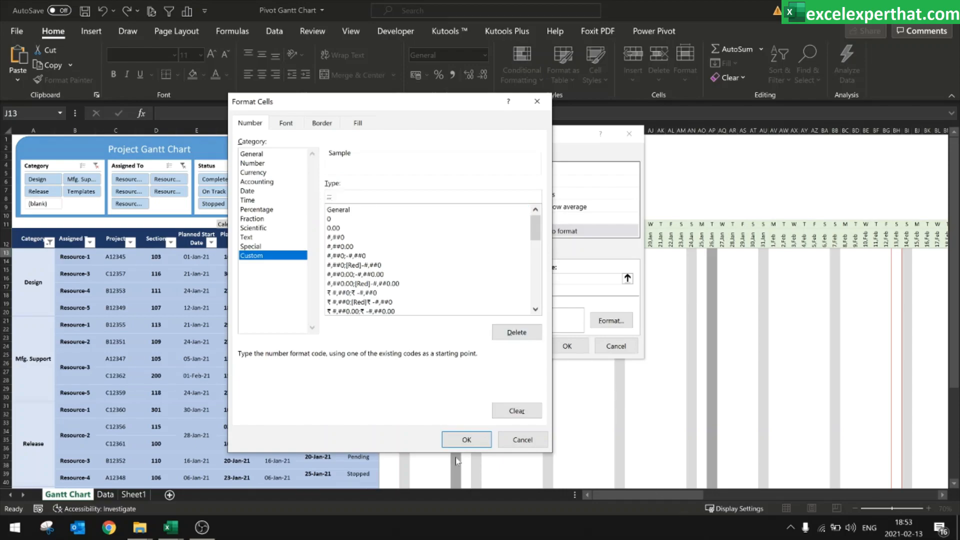
{"action": "left_click", "coordinate": [469, 444]}
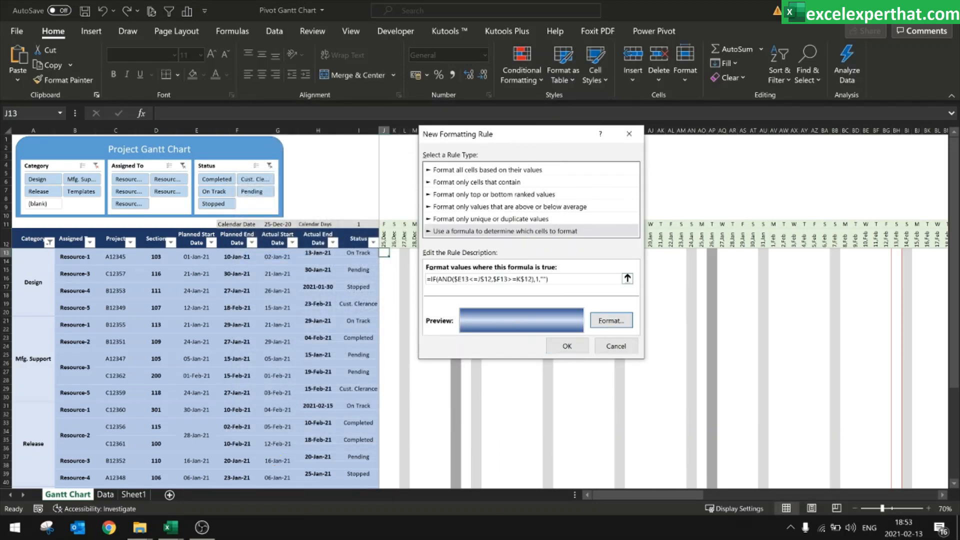
Step: Add dark blue top and bottom borders to the planned-bar rule's format and accept the new rule
{"action": "left_click", "coordinate": [615, 324]}
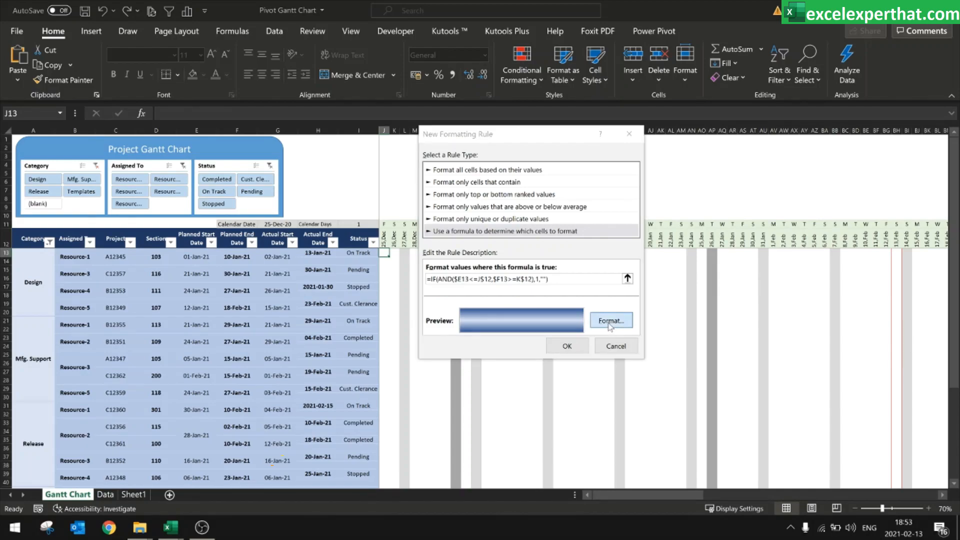
{"action": "left_click", "coordinate": [323, 125]}
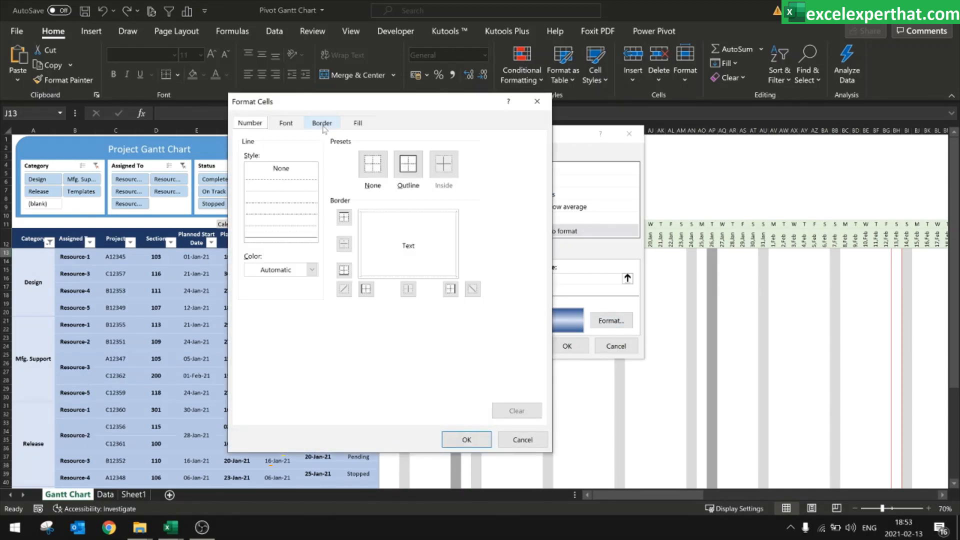
{"action": "left_click", "coordinate": [311, 270]}
{"action": "left_click", "coordinate": [338, 364]}
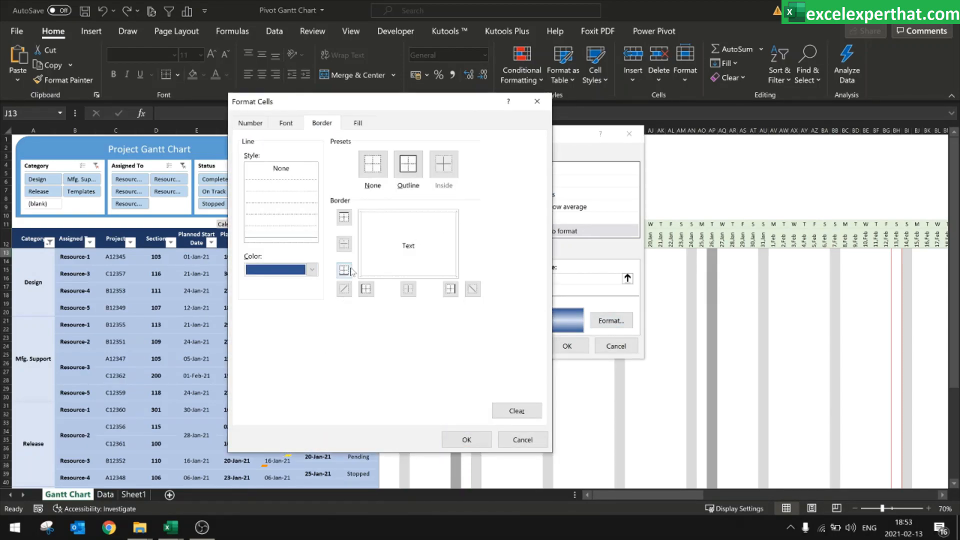
{"action": "left_click", "coordinate": [345, 217]}
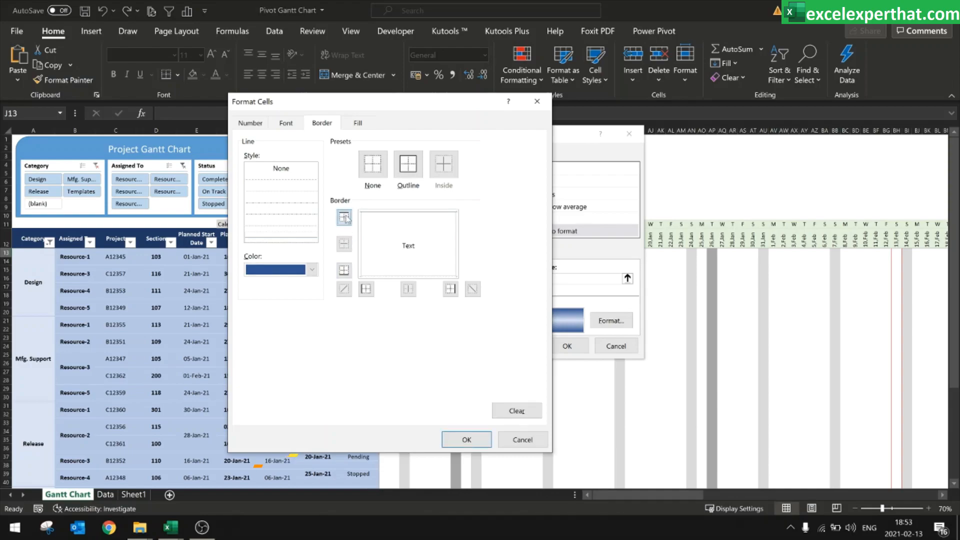
{"action": "left_click", "coordinate": [343, 272]}
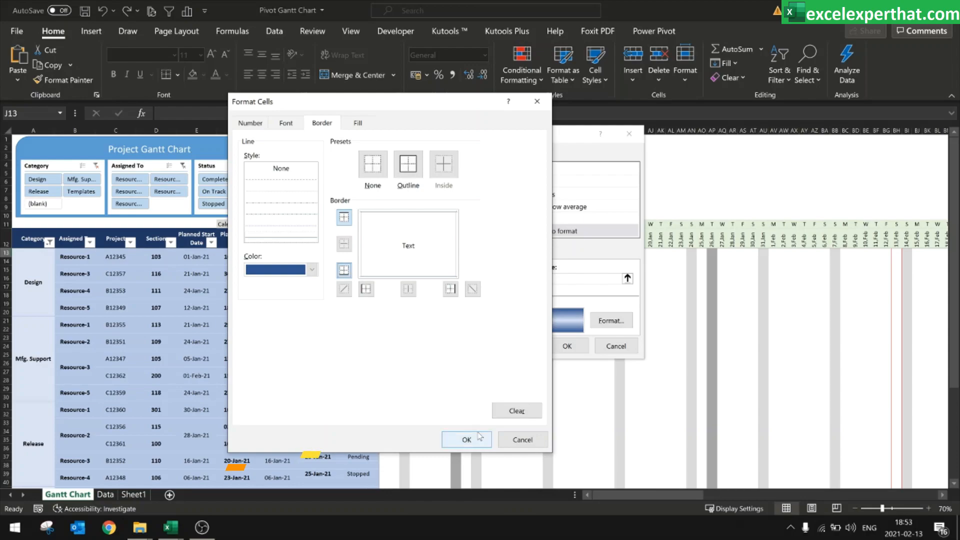
{"action": "left_click", "coordinate": [478, 447]}
{"action": "left_click", "coordinate": [567, 345]}
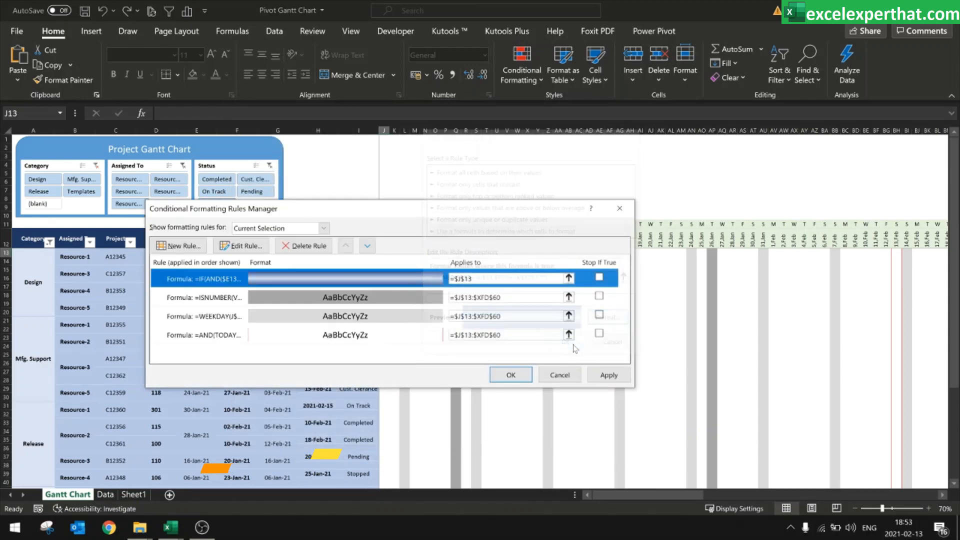
Step: Copy the applies-to range =$J$13:$XFD$60 from the ISNUMBER holiday rule to the new planned-bar rule and apply it
{"action": "left_click", "coordinate": [607, 378]}
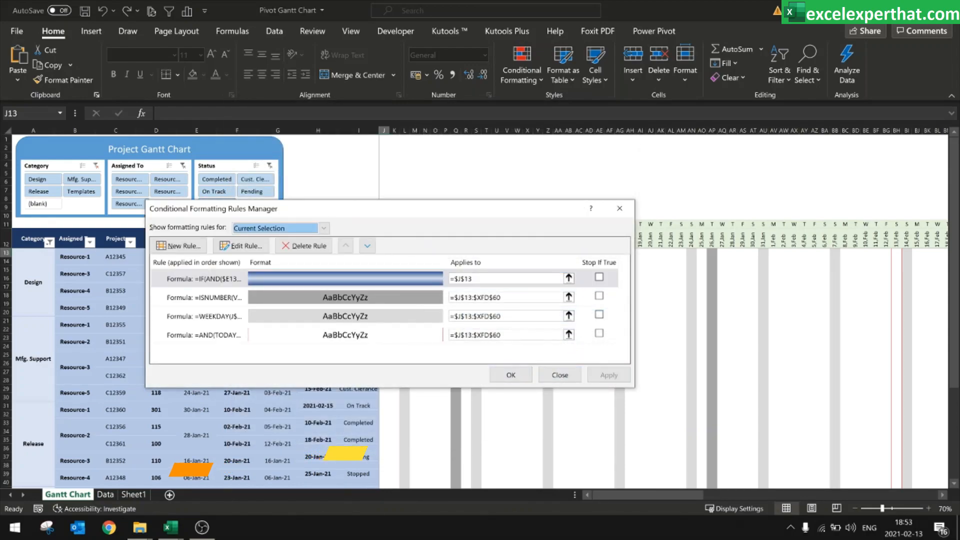
{"action": "left_click", "coordinate": [382, 293]}
{"action": "key", "text": "ctrl+c"}
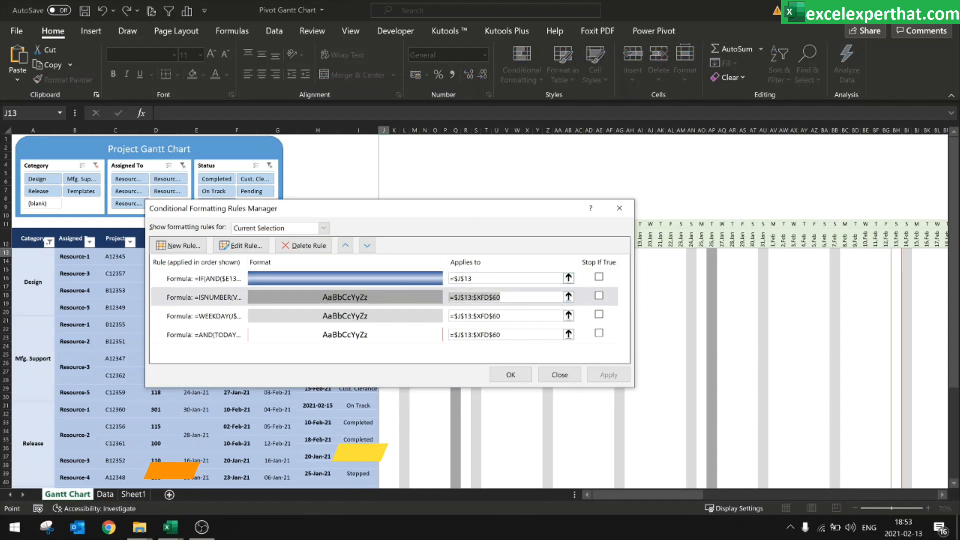
{"action": "left_click", "coordinate": [442, 279]}
{"action": "key", "text": "ctrl+v"}
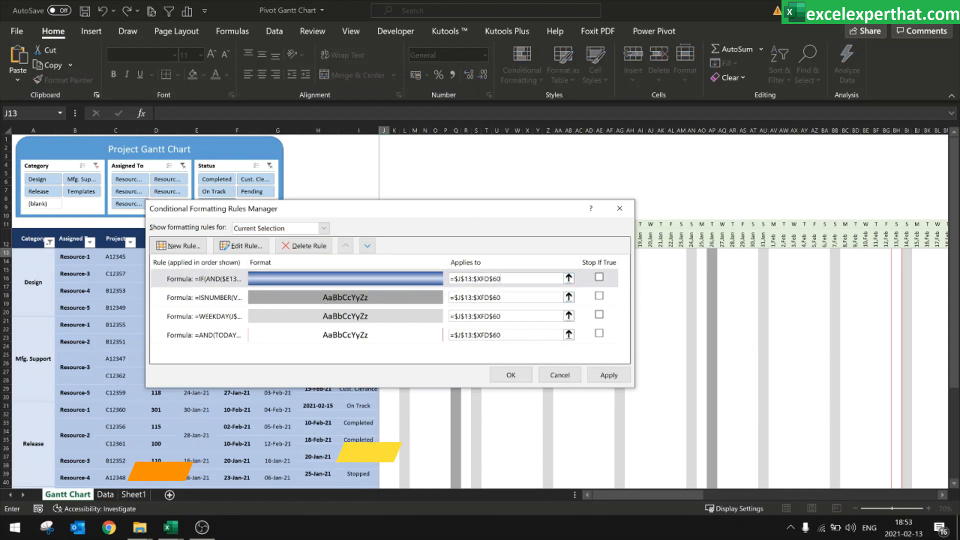
{"action": "left_click", "coordinate": [610, 376]}
{"action": "left_click", "coordinate": [512, 376]}
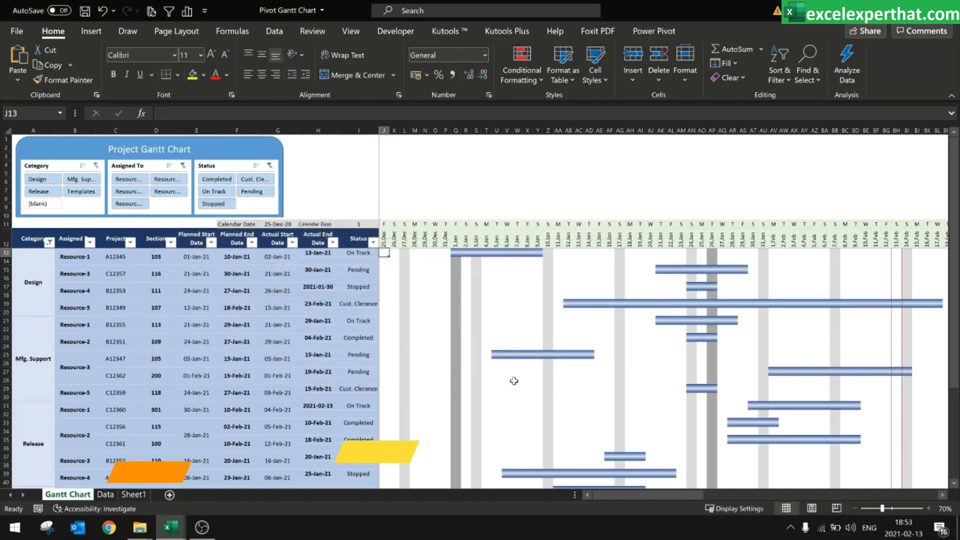
Step: Compare the planned start and end dates of the first projects with their bars on the timeline
{"action": "left_click", "coordinate": [205, 258]}
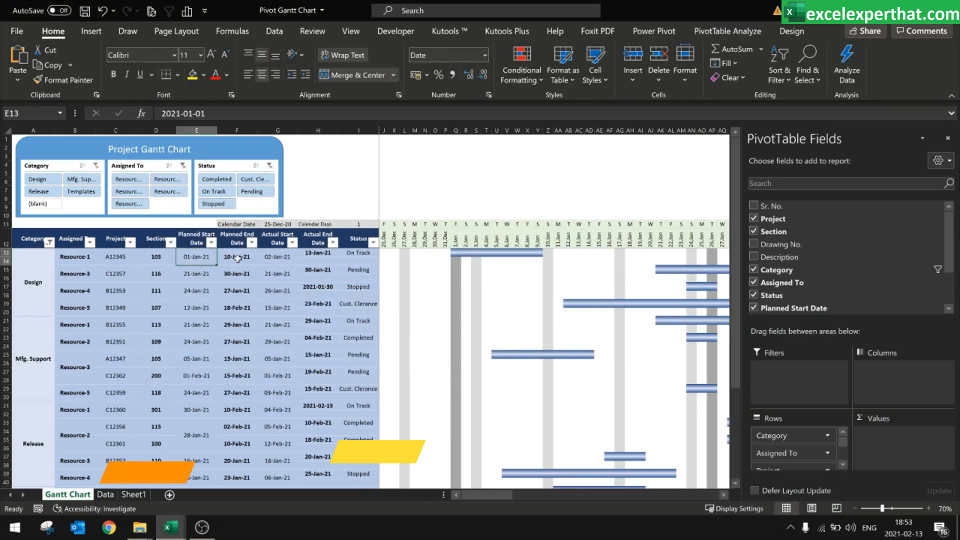
{"action": "left_click", "coordinate": [237, 256]}
{"action": "left_click", "coordinate": [947, 138]}
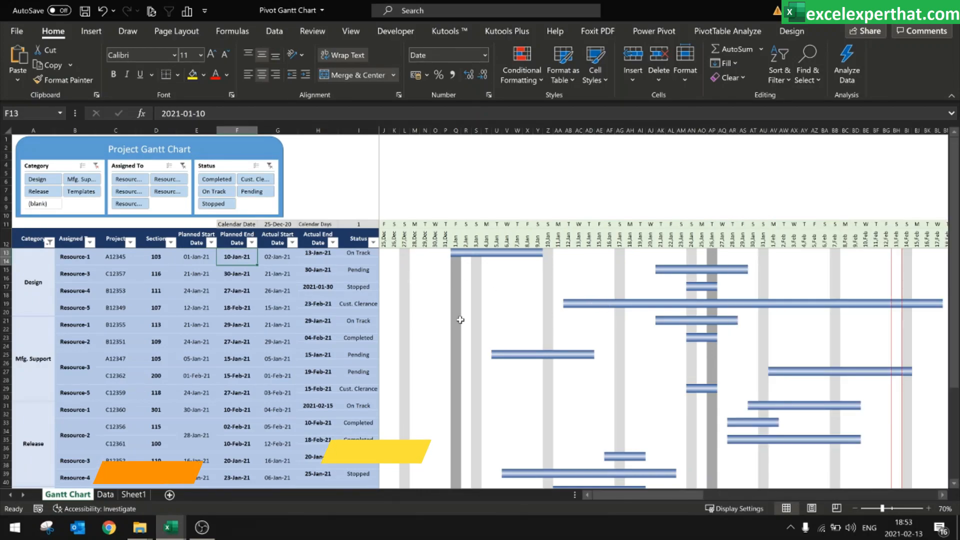
{"action": "left_click", "coordinate": [230, 275]}
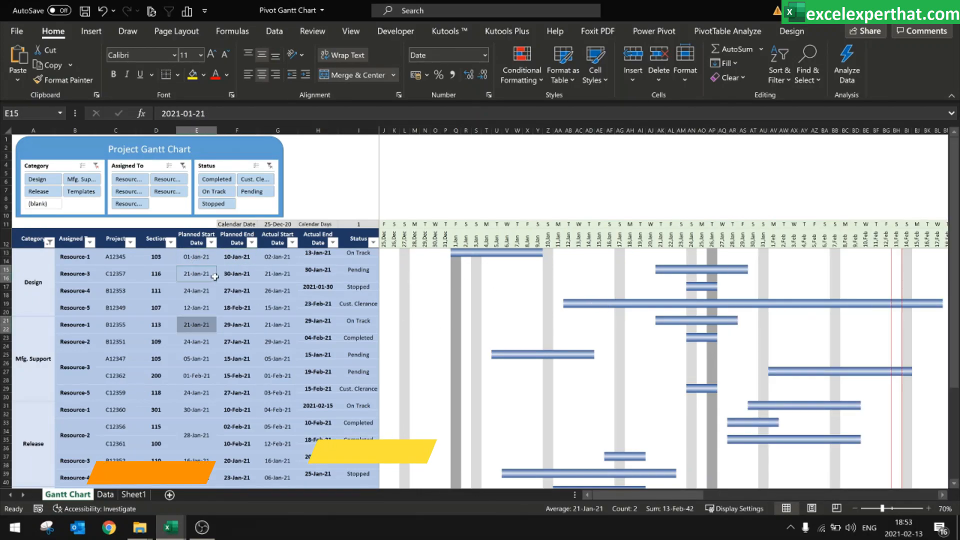
{"action": "left_click", "coordinate": [236, 291]}
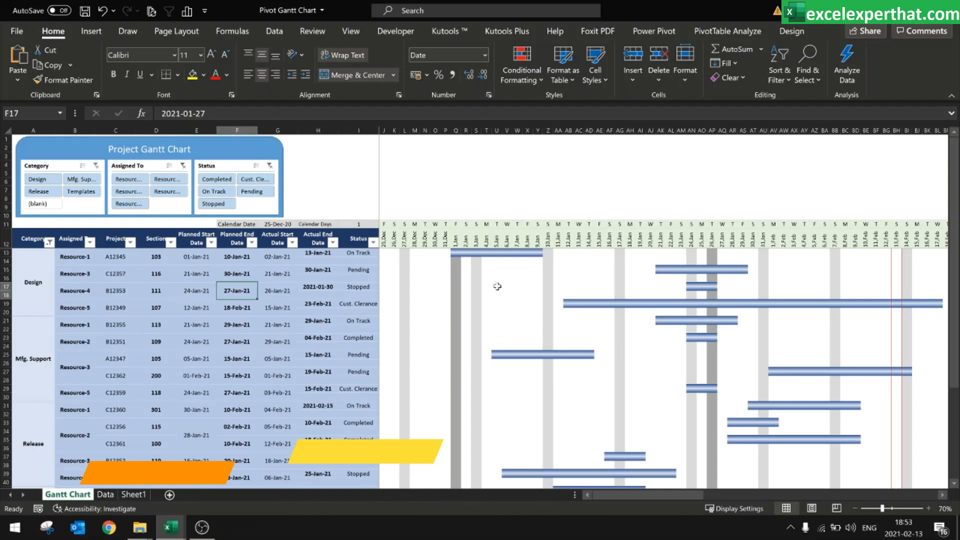
{"action": "left_click", "coordinate": [497, 190]}
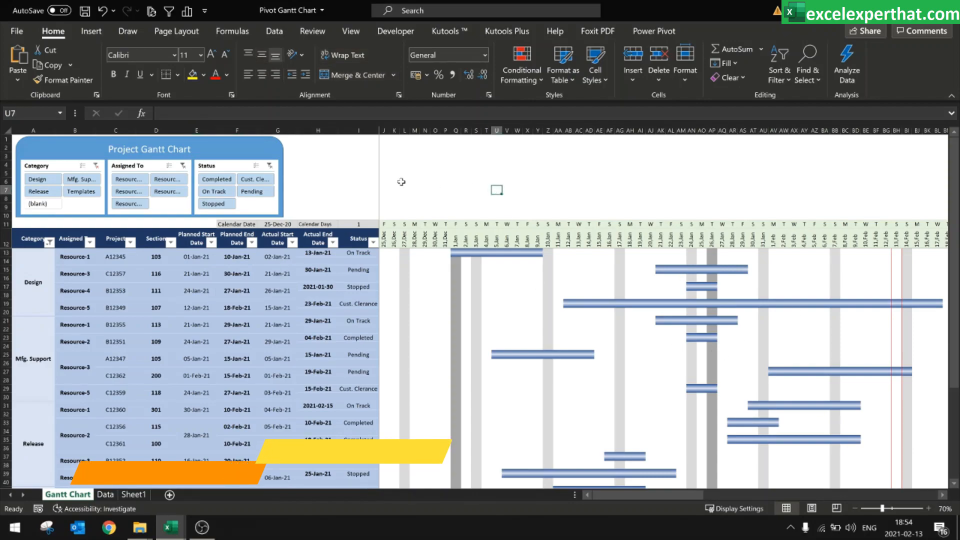
{"action": "scroll", "coordinate": [402, 182], "scroll_direction": "down", "scroll_amount": 1}
{"action": "scroll", "coordinate": [465, 285], "scroll_direction": "up", "scroll_amount": 1}
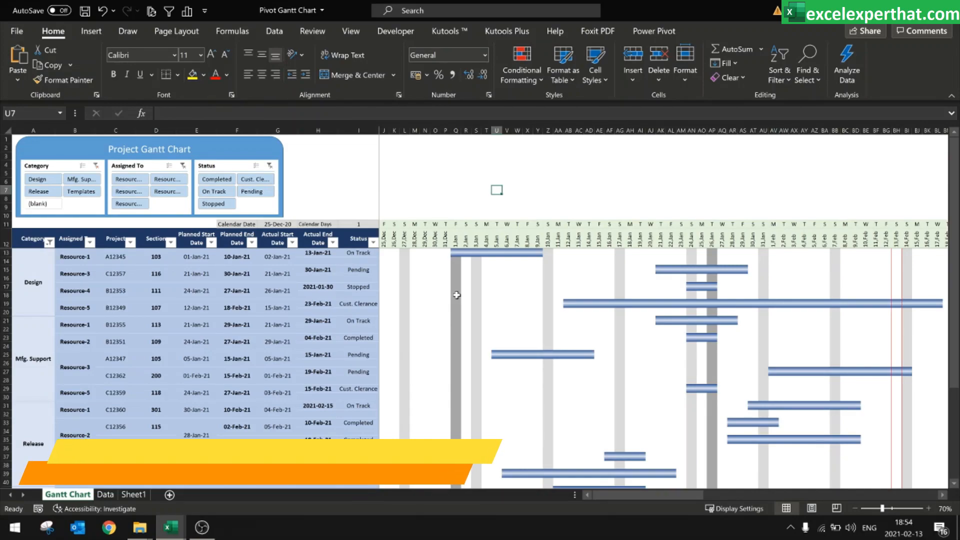
Step: Examine the empty row below the first planned bar against that project's actual start and end dates
{"action": "left_click_drag", "start_coordinate": [385, 253], "coordinate": [727, 442]}
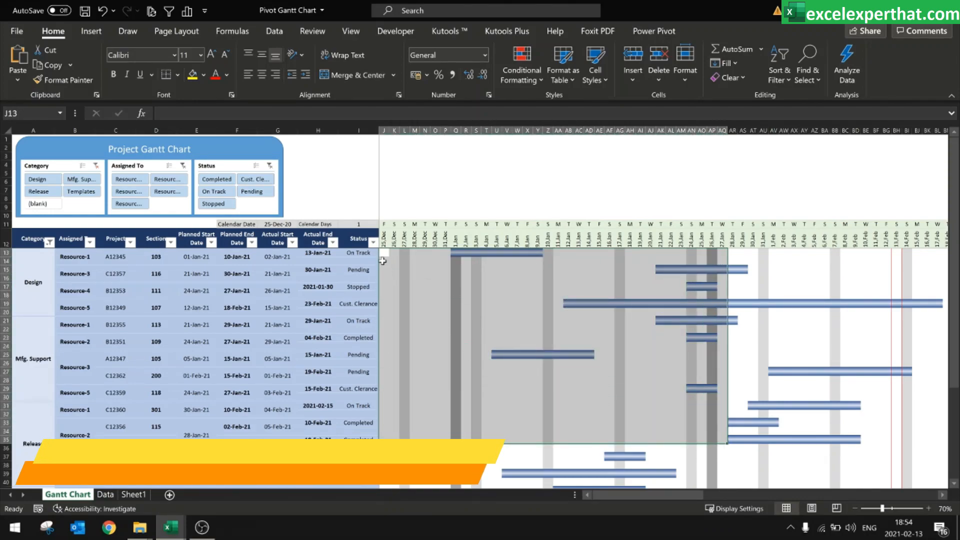
{"action": "left_click_drag", "start_coordinate": [382, 260], "coordinate": [564, 262]}
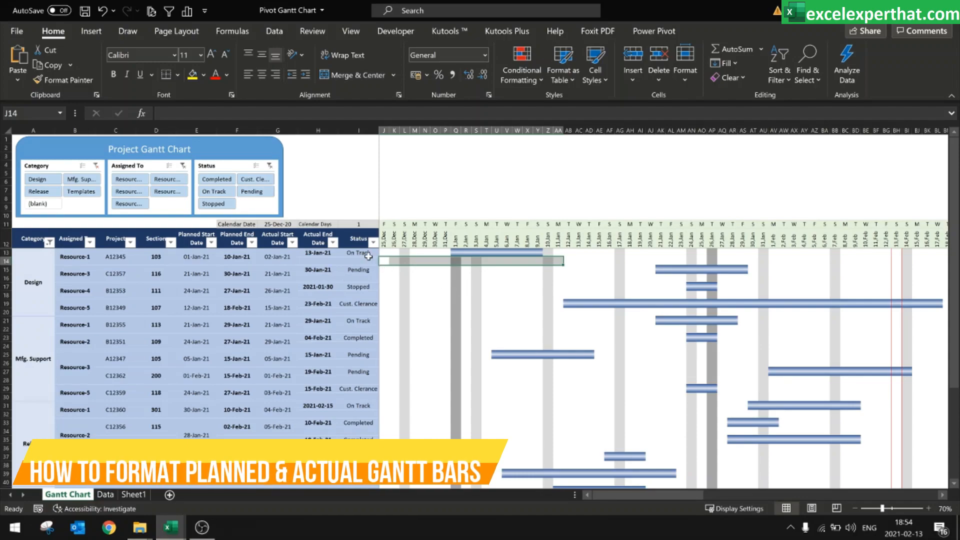
{"action": "left_click", "coordinate": [279, 256]}
{"action": "left_click", "coordinate": [312, 255]}
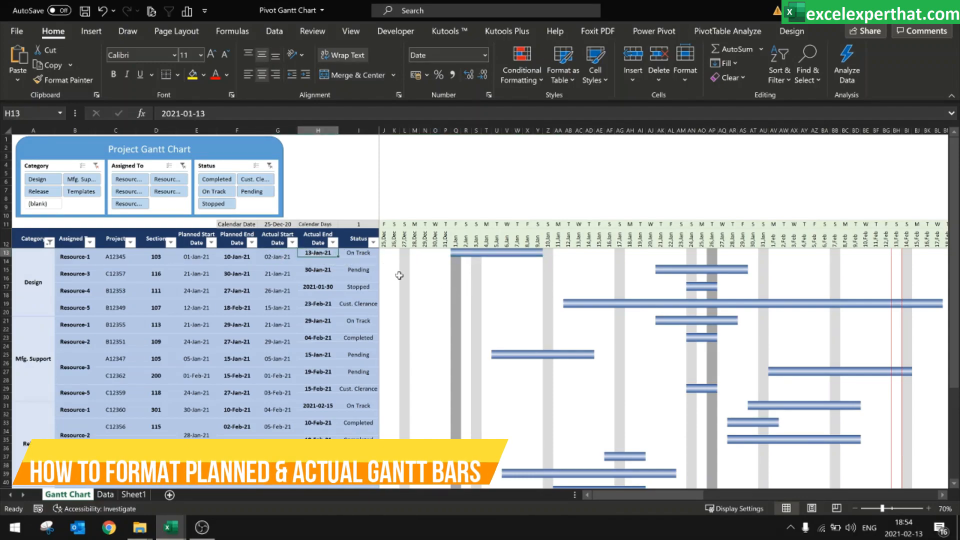
{"action": "left_click_drag", "start_coordinate": [465, 260], "coordinate": [563, 264]}
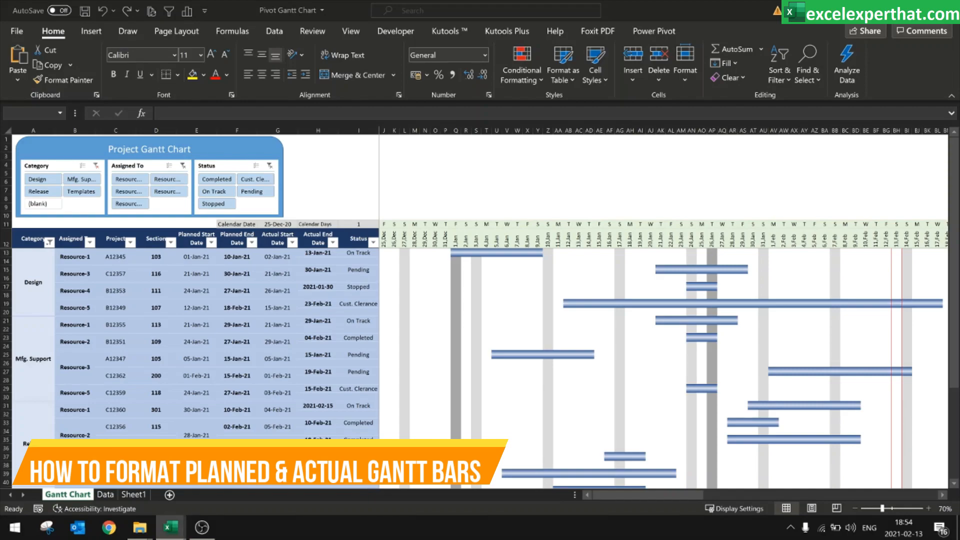
{"action": "left_click", "coordinate": [384, 266]}
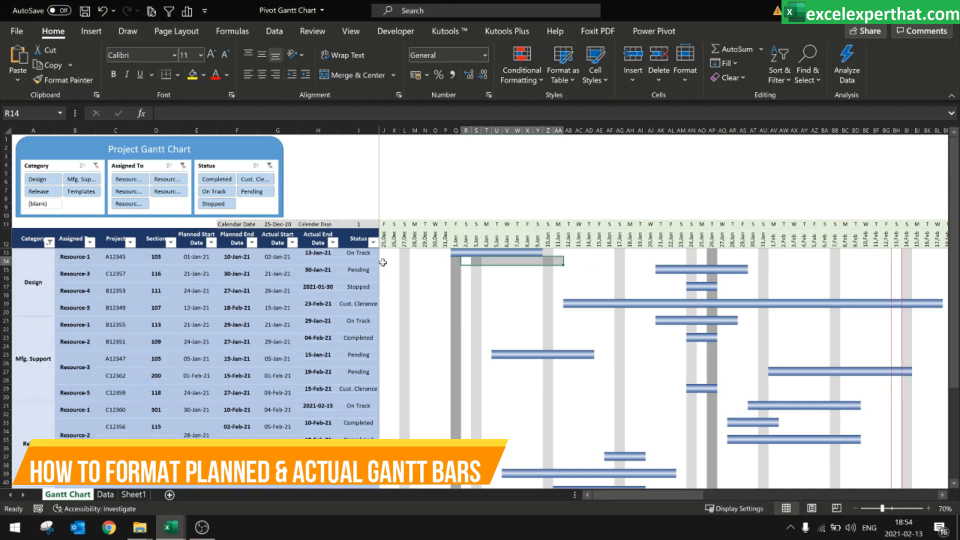
{"action": "left_click", "coordinate": [383, 261]}
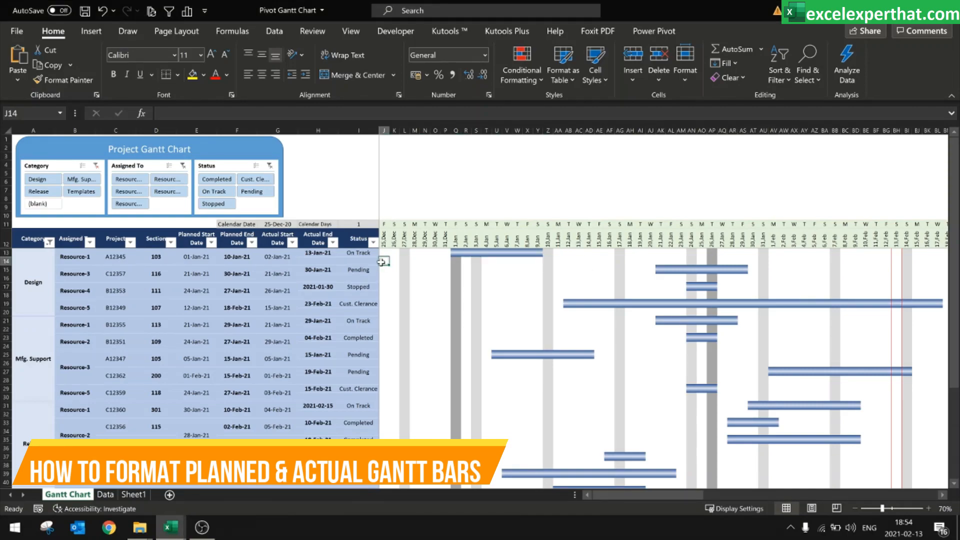
{"action": "key", "text": "ctrl+shift+Right"}
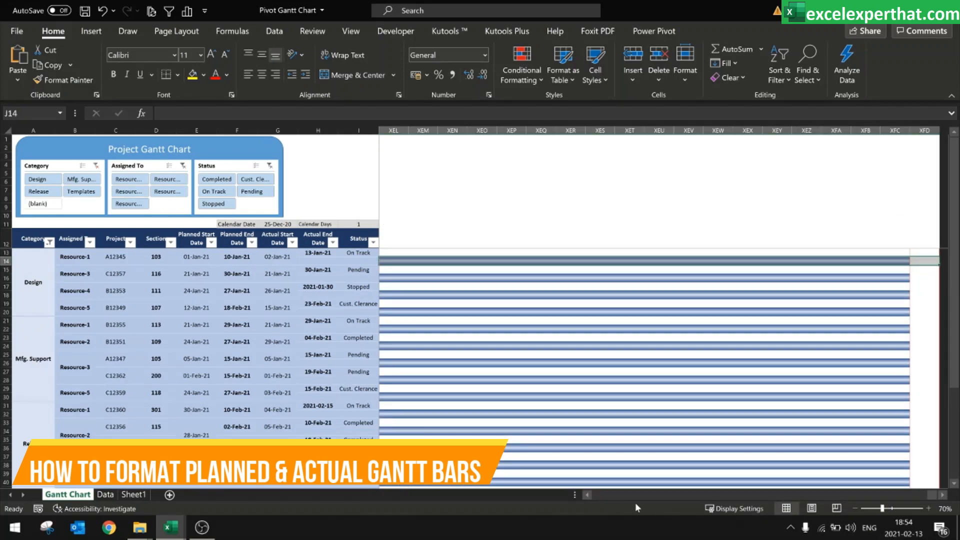
{"action": "left_click_drag", "start_coordinate": [931, 496], "coordinate": [687, 514]}
{"action": "mouse_move", "coordinate": [596, 492]}
{"action": "left_mouse_down"}
{"action": "mouse_move", "coordinate": [665, 495]}
{"action": "mouse_move", "coordinate": [600, 499]}
{"action": "left_mouse_up"}
{"action": "left_click", "coordinate": [517, 79]}
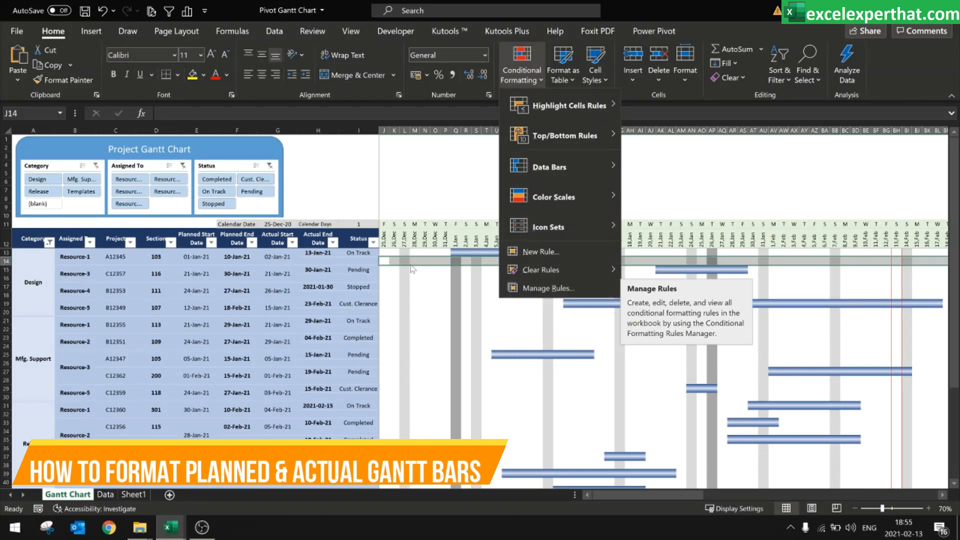
{"action": "left_click", "coordinate": [386, 276]}
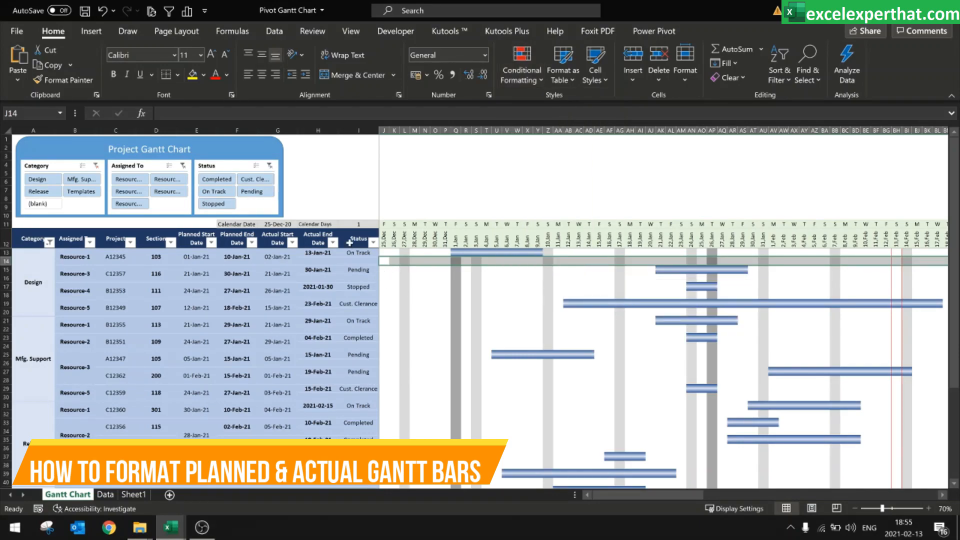
Step: Fill helper numbers starting with 1 down column FW, just past the timeline's last date, to mark the end of the Gantt rows
{"action": "left_click_drag", "start_coordinate": [667, 497], "coordinate": [882, 497]}
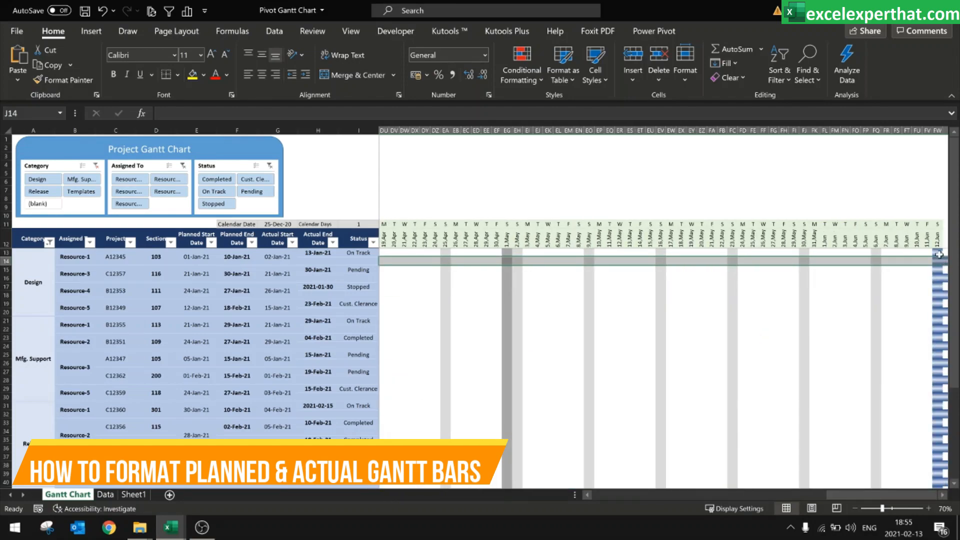
{"action": "left_click", "coordinate": [939, 254]}
{"action": "key", "text": "Down"}
{"action": "key", "text": "Down"}
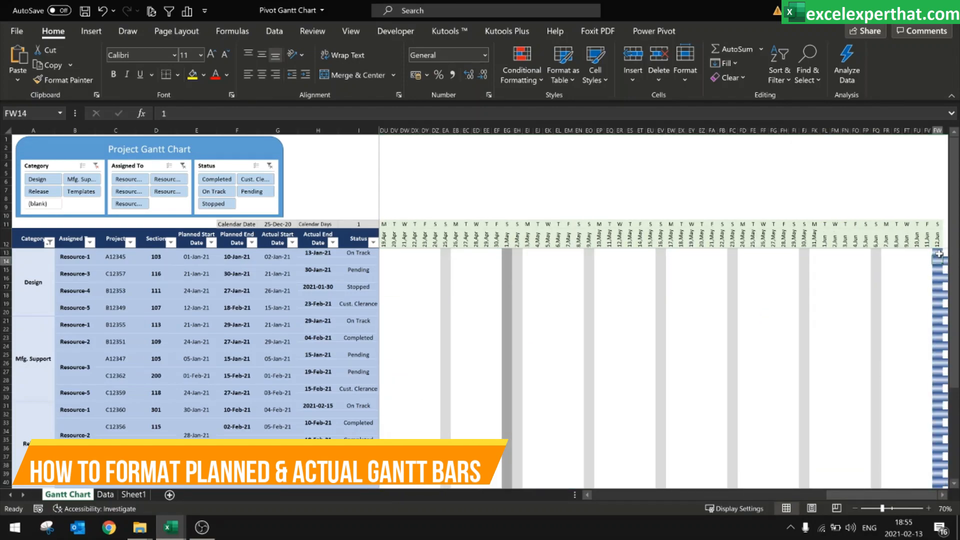
{"action": "left_click_drag", "start_coordinate": [940, 254], "coordinate": [850, 393]}
{"action": "left_click_drag", "start_coordinate": [859, 493], "coordinate": [612, 493]}
{"action": "left_click_drag", "start_coordinate": [952, 459], "coordinate": [952, 154]}
Step: Select the empty rows 14, 16 and 18 below the first planned bars, from J through the helper column FW
{"action": "left_click", "coordinate": [383, 261]}
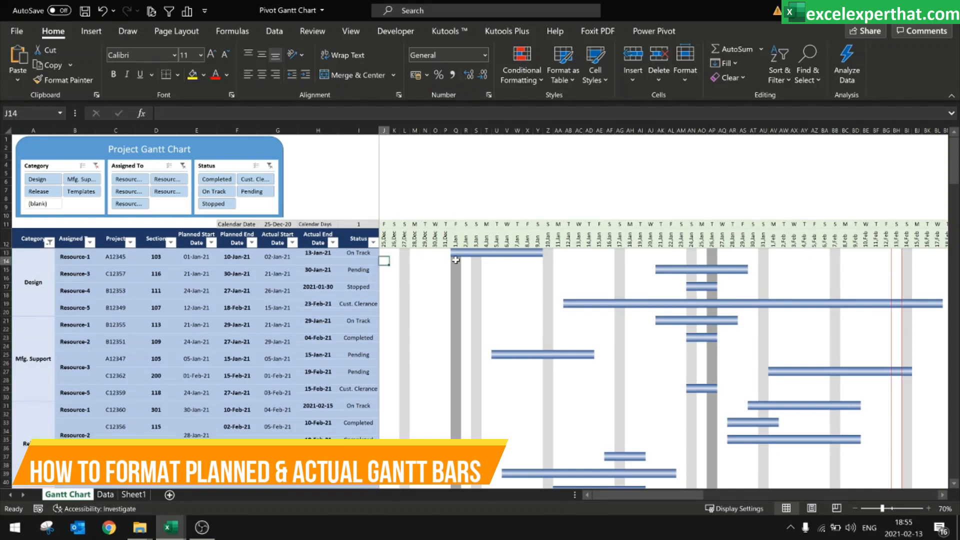
{"action": "key", "text": "ctrl+shift+Right"}
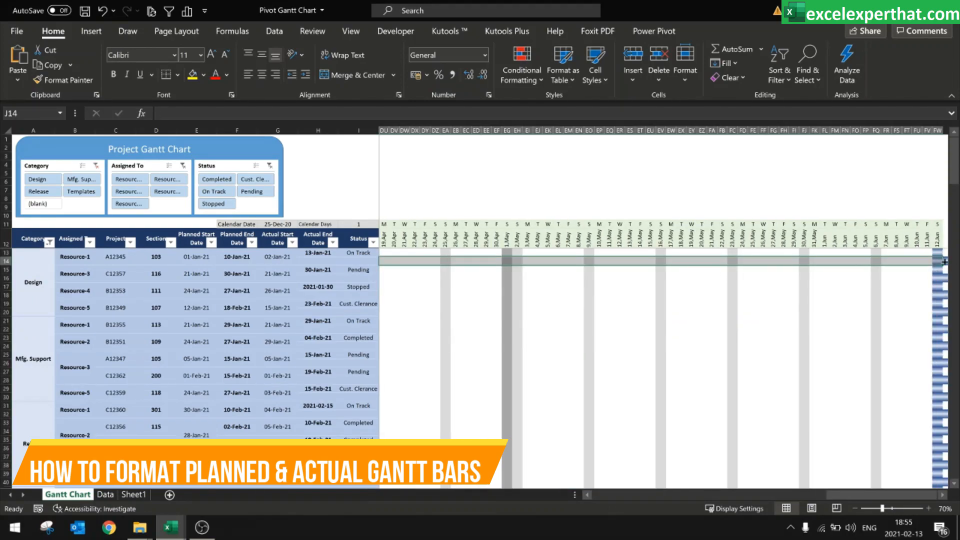
{"action": "left_click_drag", "start_coordinate": [847, 502], "coordinate": [598, 498]}
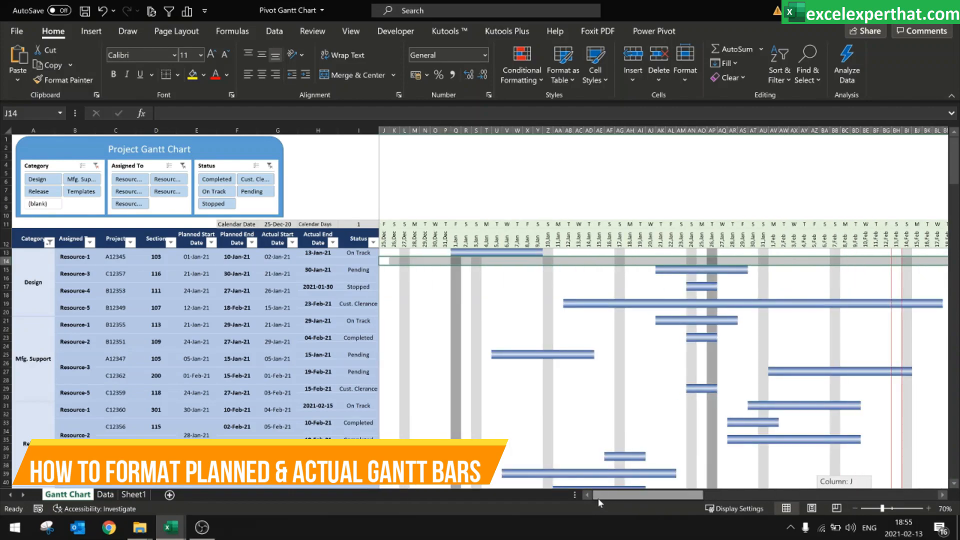
{"action": "left_click", "coordinate": [379, 279]}
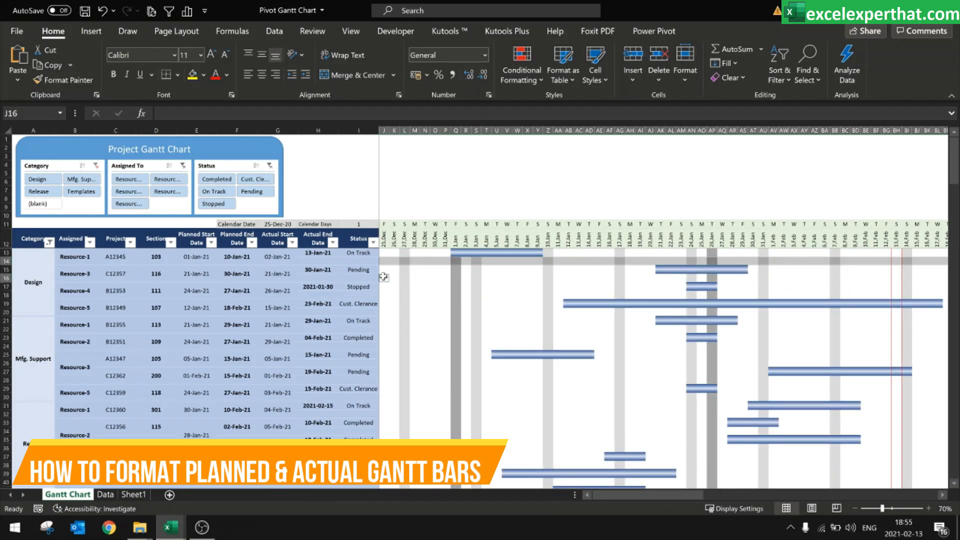
{"action": "key", "text": "ctrl+shift+Right"}
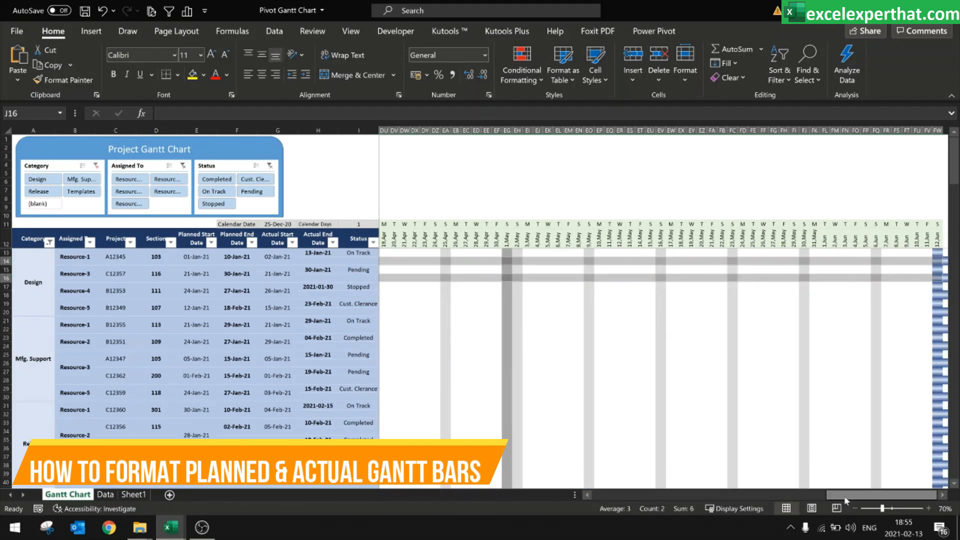
{"action": "left_click_drag", "start_coordinate": [844, 501], "coordinate": [584, 502]}
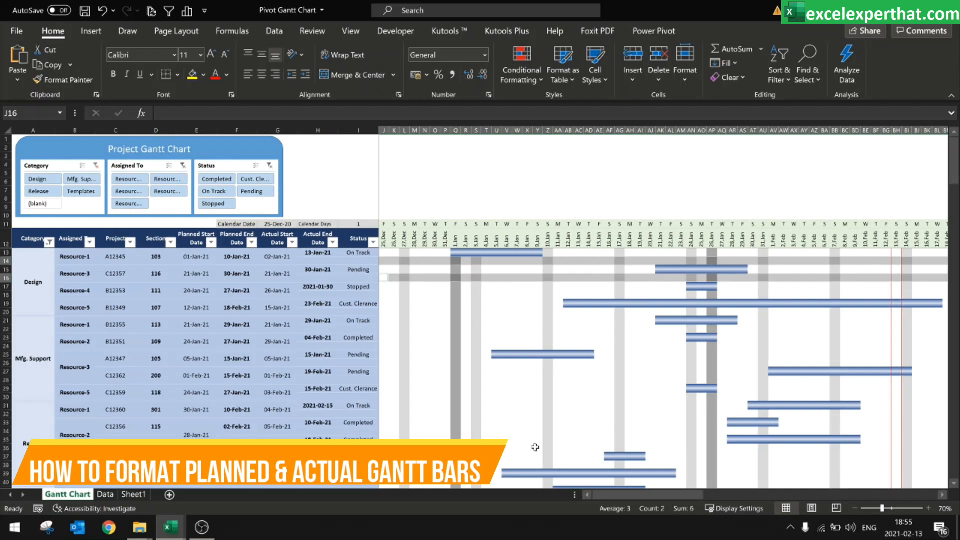
{"action": "left_click", "coordinate": [383, 295]}
{"action": "key", "text": "ctrl+shift+Right"}
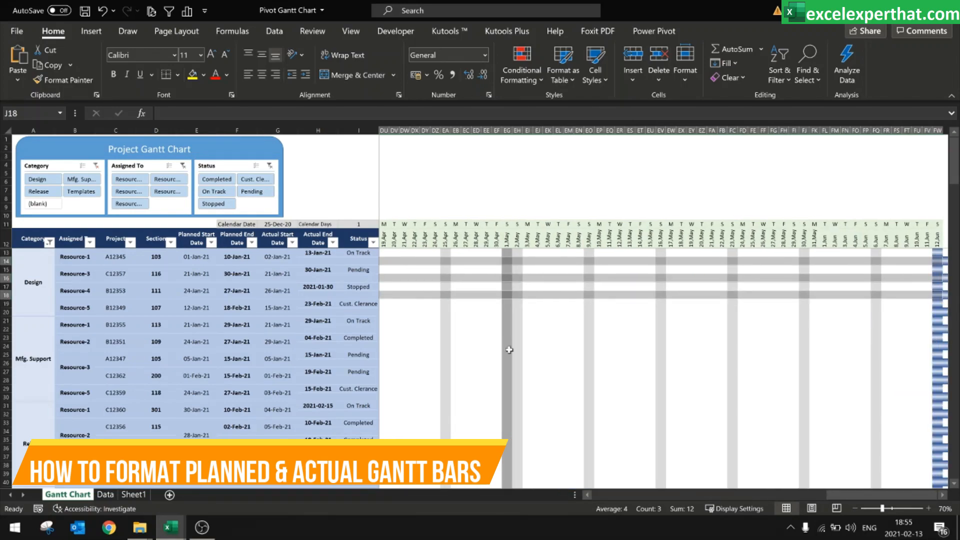
{"action": "left_click_drag", "start_coordinate": [859, 499], "coordinate": [586, 495]}
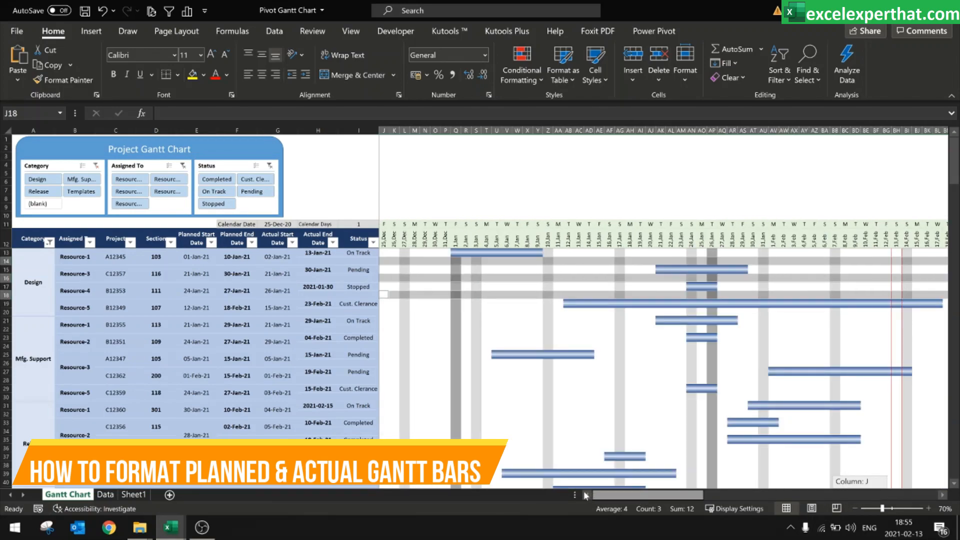
Step: Add the actual-date rows 20, 22 and 24, from column J through FW, to the existing multi-range selection
{"action": "left_click", "coordinate": [384, 310]}
{"action": "key", "text": "ctrl+shift+Right"}
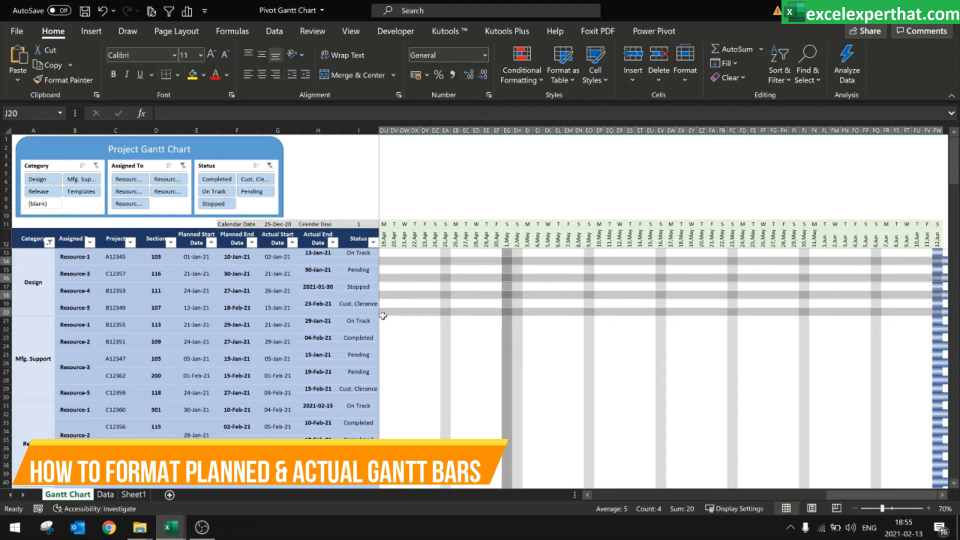
{"action": "left_click_drag", "start_coordinate": [858, 499], "coordinate": [573, 498]}
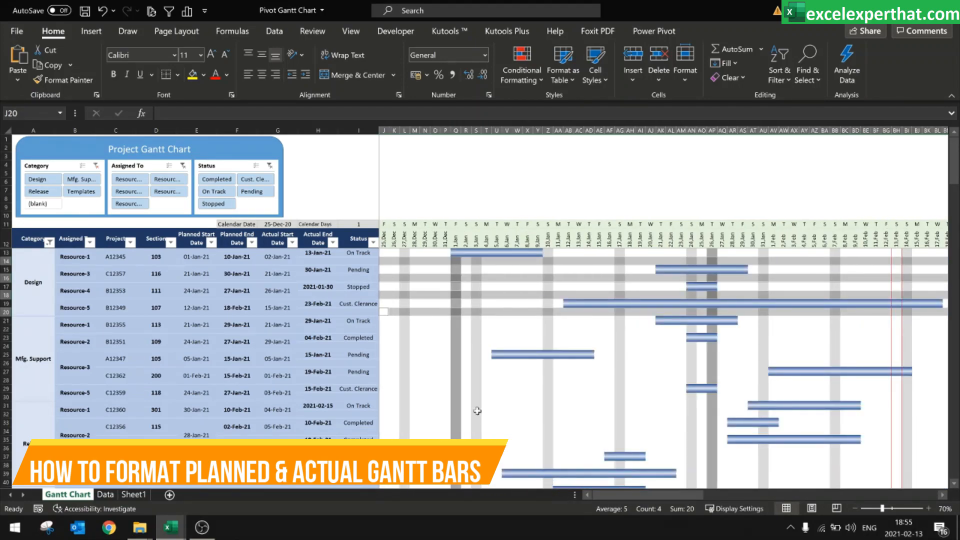
{"action": "left_click", "coordinate": [383, 329]}
{"action": "key", "text": "ctrl+shift+Right"}
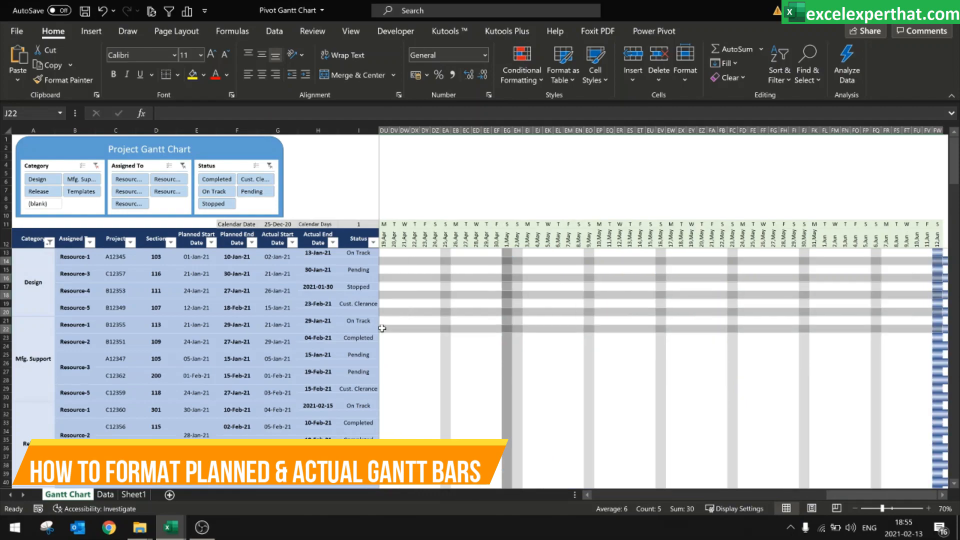
{"action": "left_click_drag", "start_coordinate": [850, 495], "coordinate": [585, 498]}
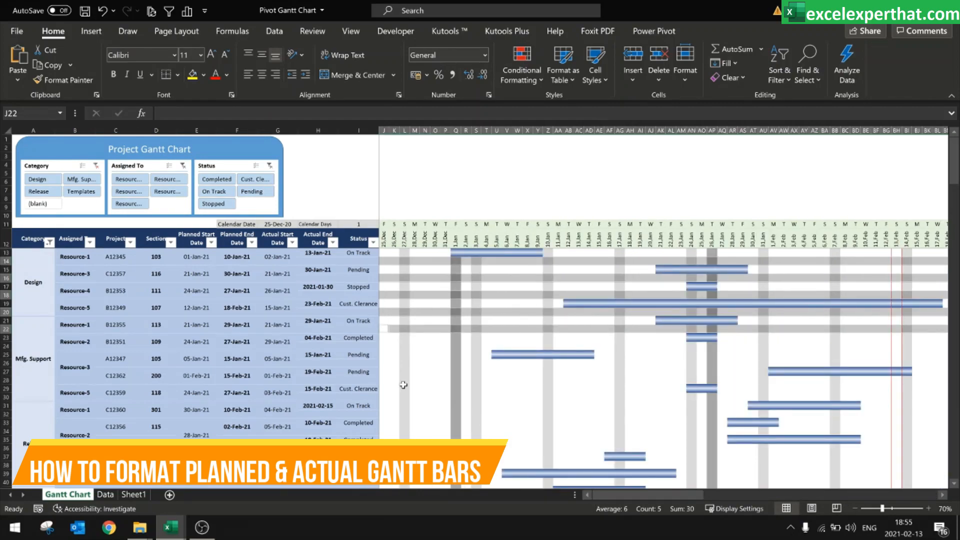
{"action": "left_click", "coordinate": [384, 346]}
{"action": "key", "text": "ctrl+shift+Right"}
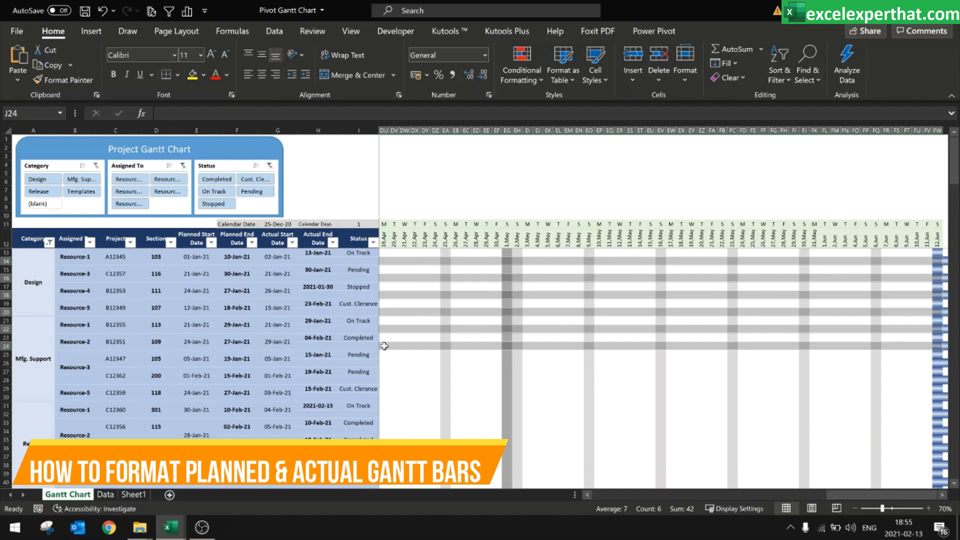
{"action": "left_click_drag", "start_coordinate": [841, 496], "coordinate": [588, 498]}
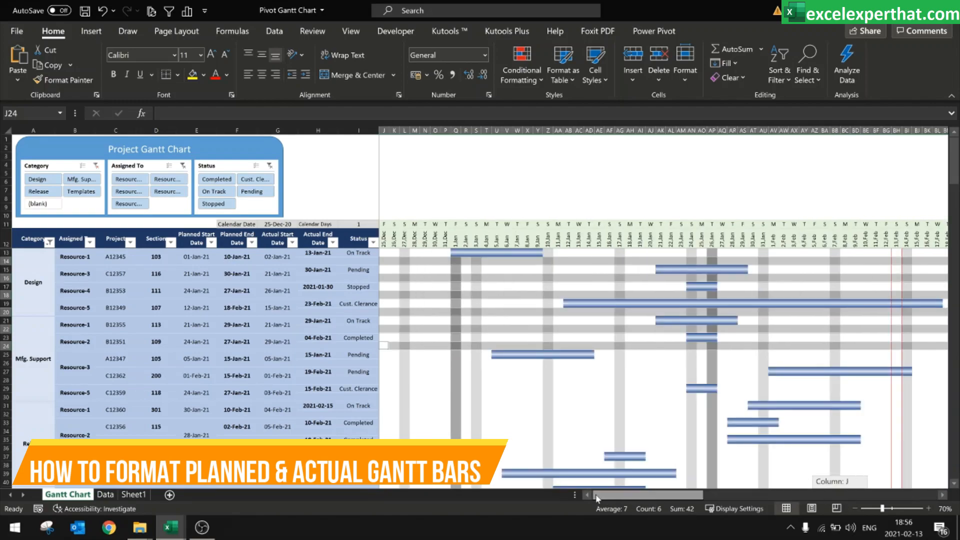
Step: Continue the multi-range selection with every second timeline row from row 26 down to row 48
{"action": "left_click", "coordinate": [383, 363]}
{"action": "key", "text": "ctrl+shift+Right"}
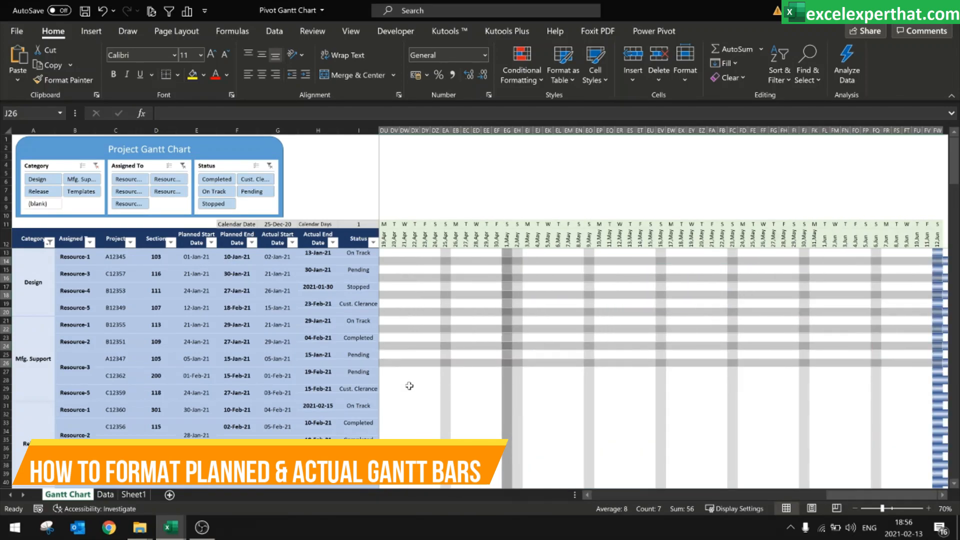
{"action": "left_click_drag", "start_coordinate": [844, 495], "coordinate": [590, 497]}
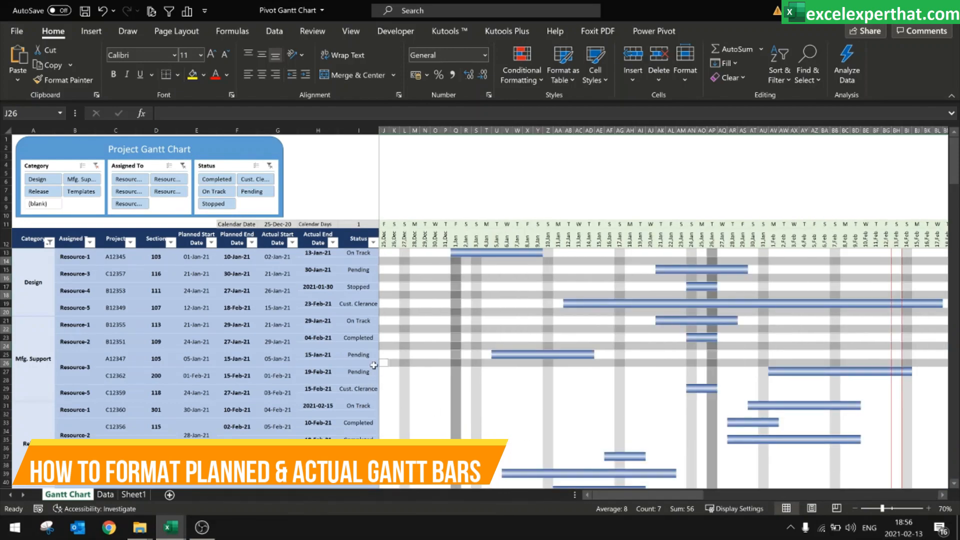
{"action": "scroll", "coordinate": [380, 370], "scroll_direction": "down", "scroll_amount": 3}
{"action": "left_click", "coordinate": [387, 301]}
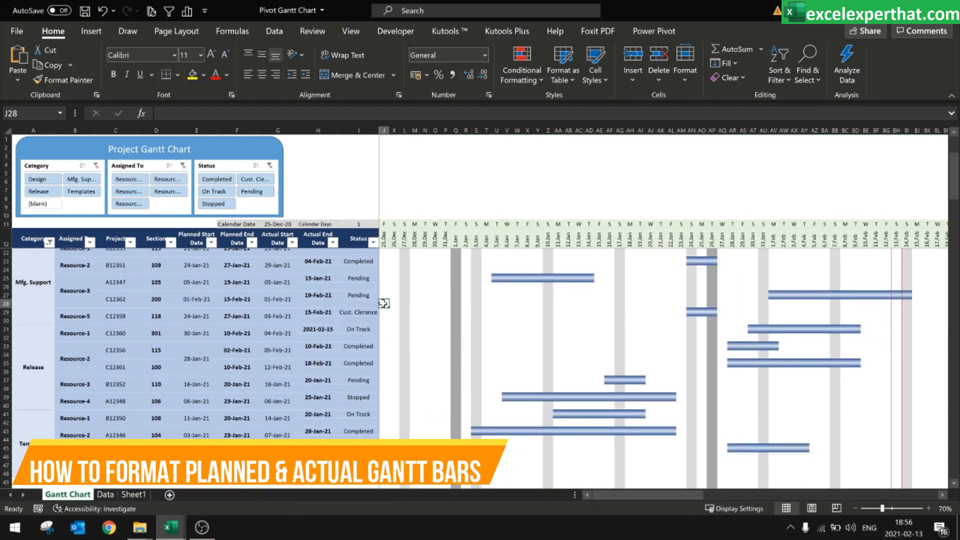
{"action": "scroll", "coordinate": [385, 302], "scroll_direction": "up", "scroll_amount": 3}
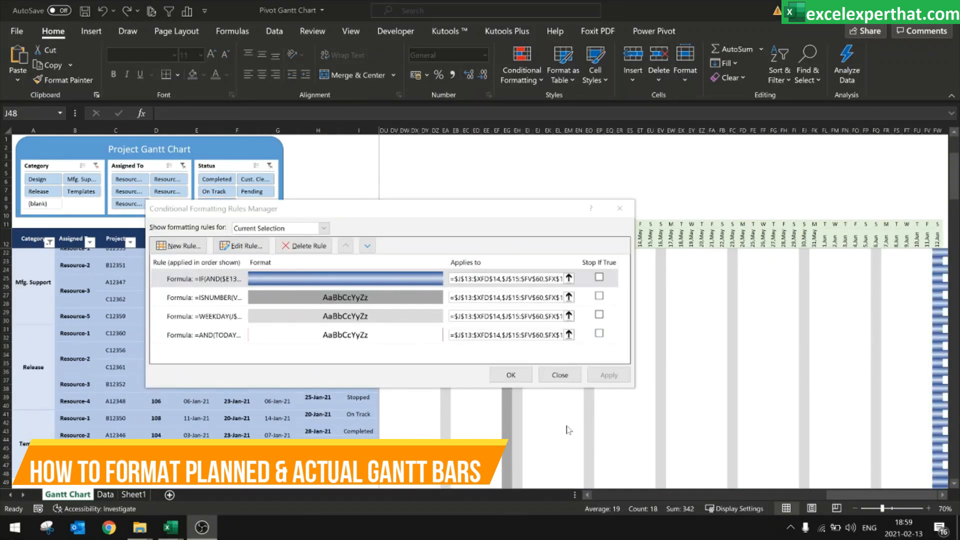
Step: Create a formula-based conditional formatting rule for the selected rows with the formula =IF(AND($G8<=K$7,$H8>=L$7),1,"")
{"action": "left_click", "coordinate": [521, 378]}
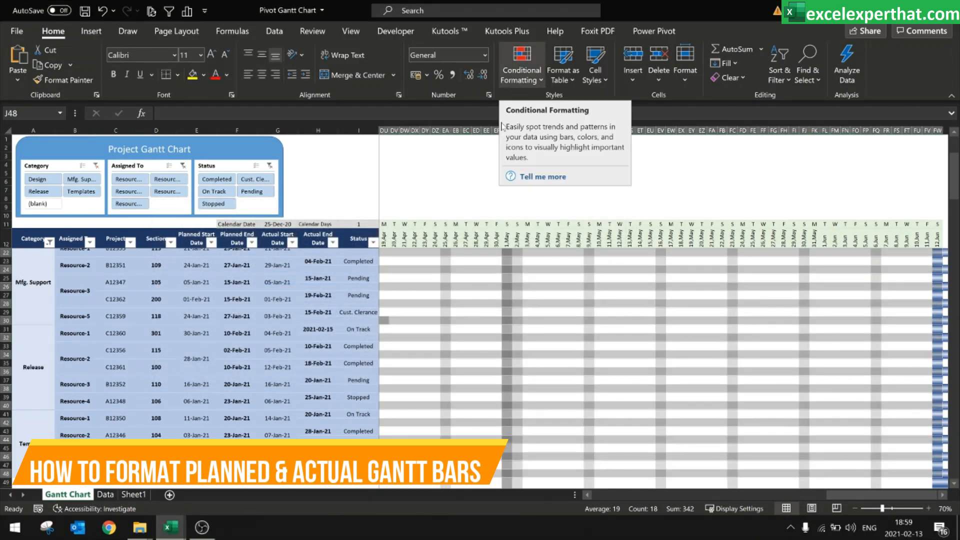
{"action": "scroll", "coordinate": [383, 269], "scroll_direction": "up", "scroll_amount": 3}
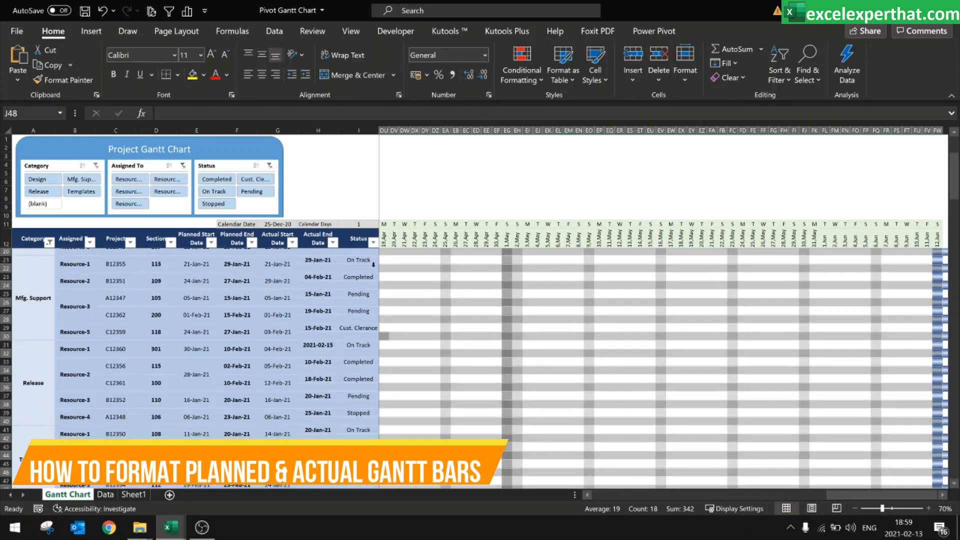
{"action": "left_click", "coordinate": [517, 79]}
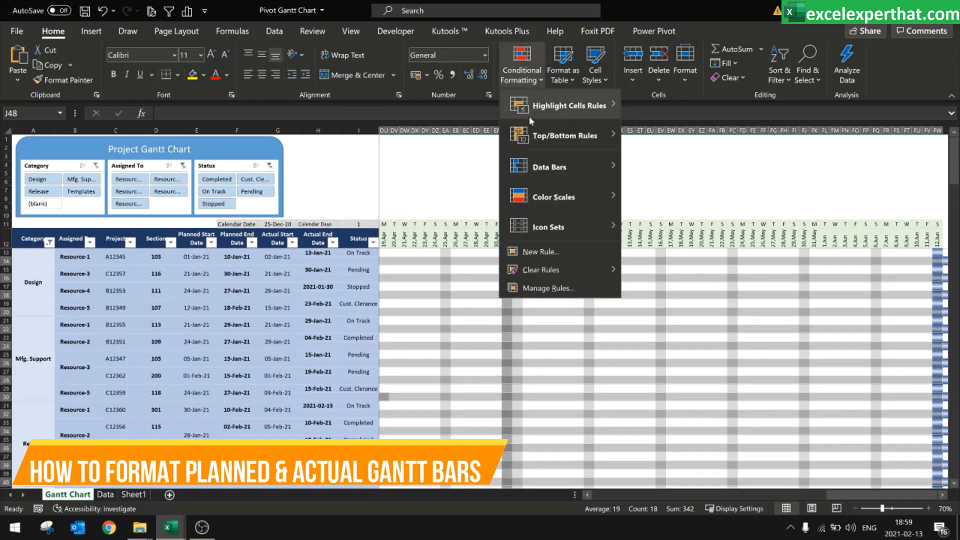
{"action": "left_click", "coordinate": [525, 289]}
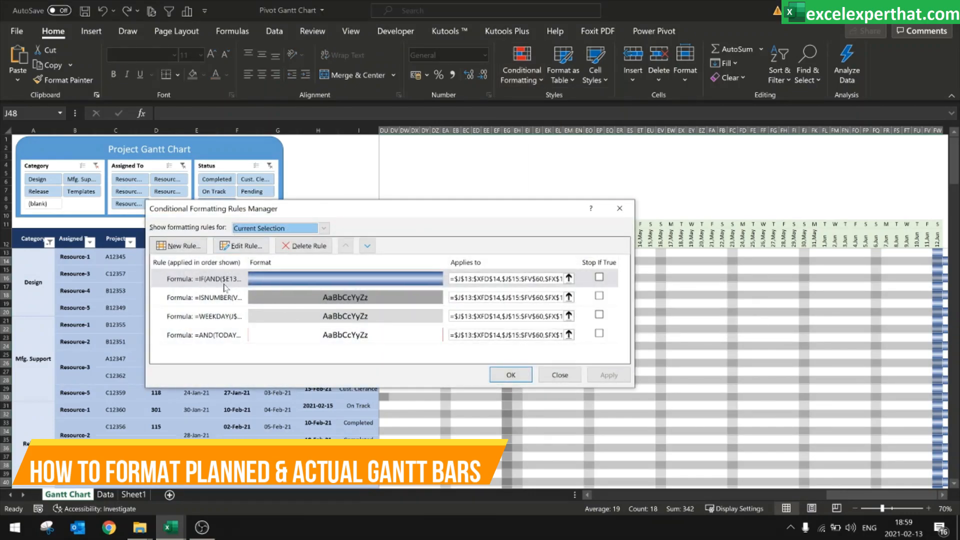
{"action": "left_click", "coordinate": [184, 247]}
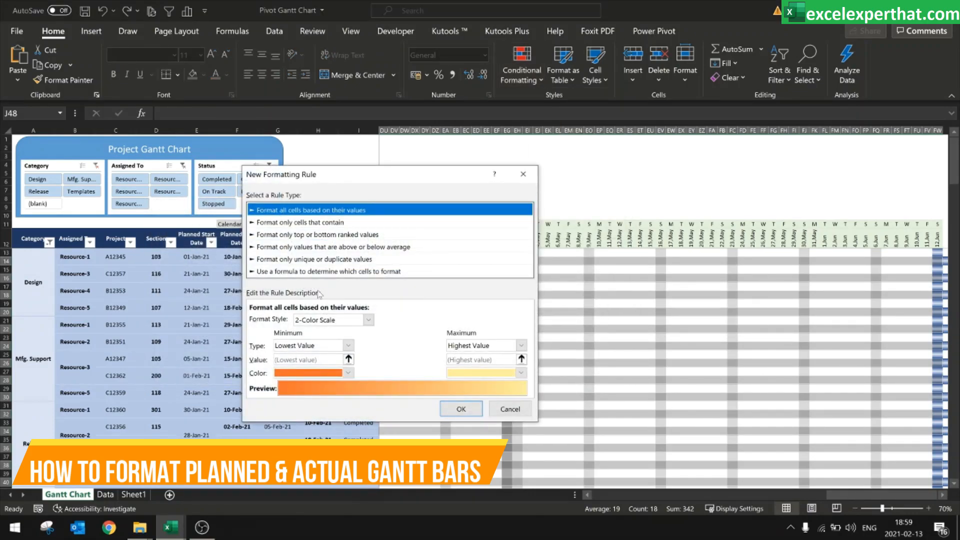
{"action": "left_click", "coordinate": [306, 272]}
{"action": "left_click", "coordinate": [309, 319]}
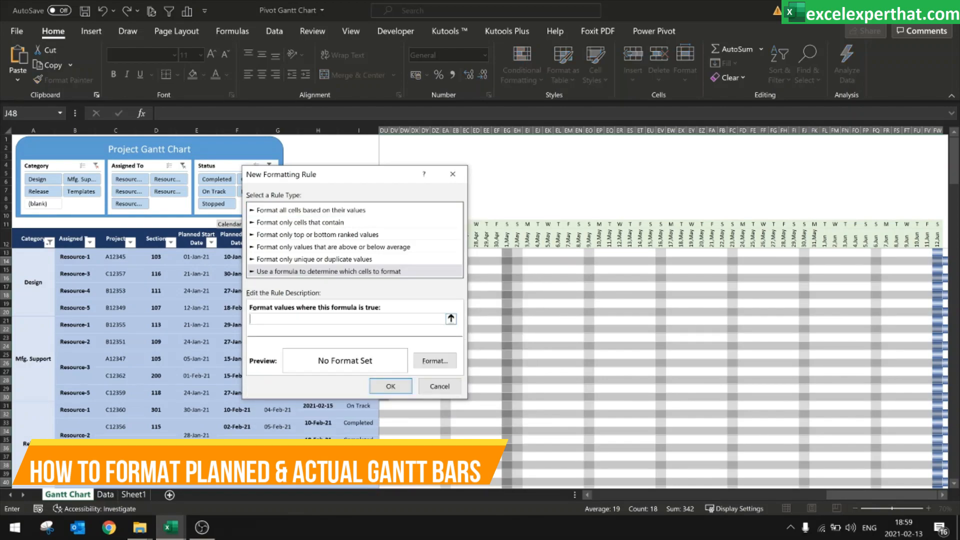
{"action": "type", "text": "=IF(AND($G8<=K$7,$H8>=L$7),1,\"\")"}
{"action": "left_click_drag", "start_coordinate": [347, 178], "coordinate": [627, 164]}
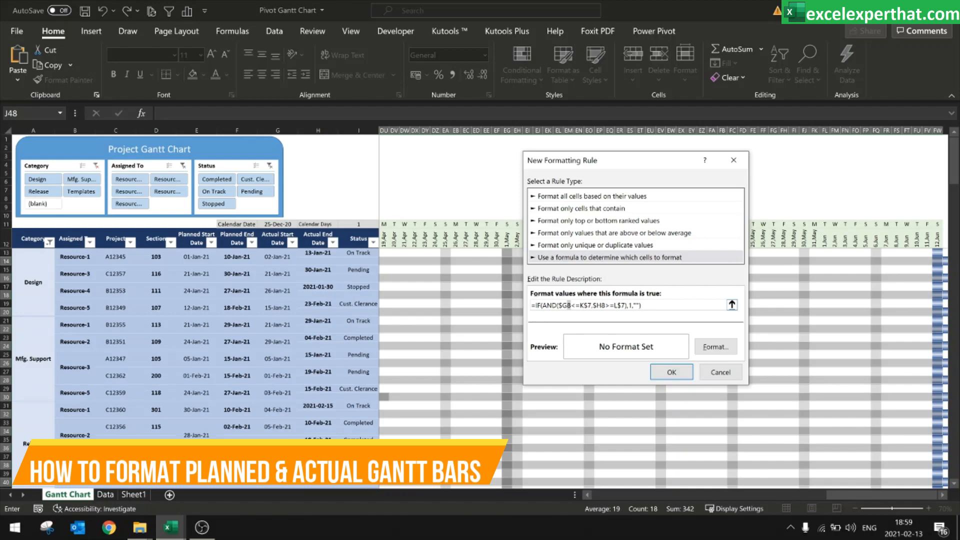
Step: Correct the rule's references to the first project's actual dates and the timeline header: =IF(AND($G13<=J$12,$H13>=K$12),1,"")
{"action": "left_click_drag", "start_coordinate": [569, 305], "coordinate": [558, 305]}
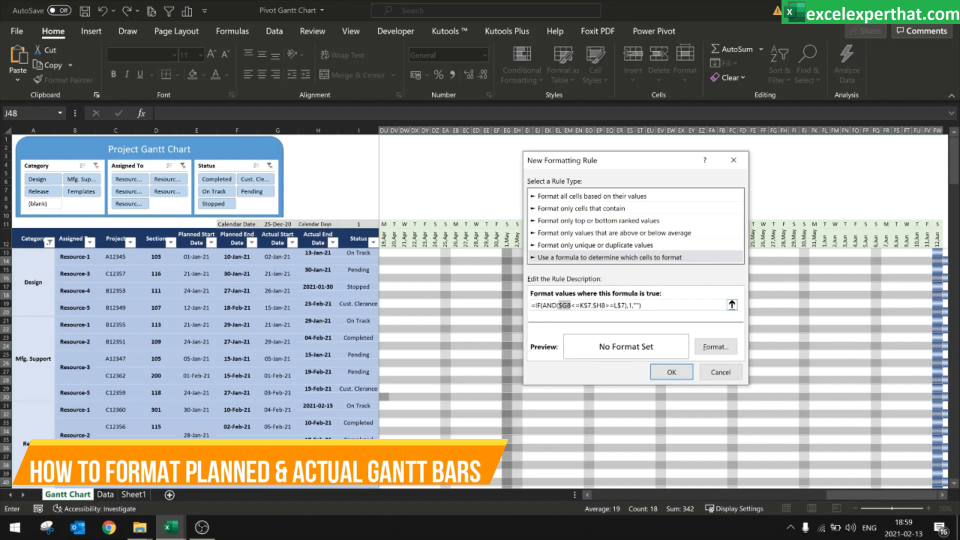
{"action": "left_click", "coordinate": [282, 259]}
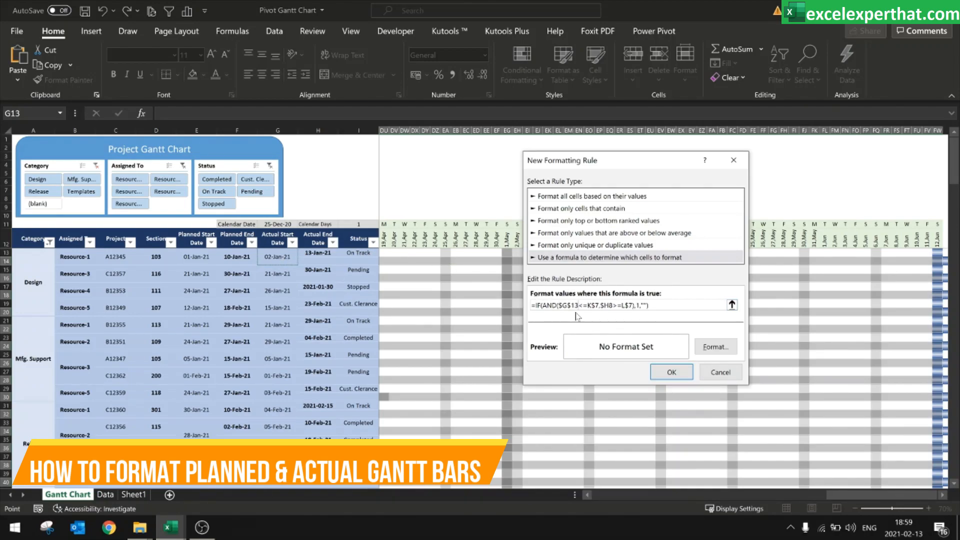
{"action": "key", "text": "F4"}
{"action": "key", "text": "F4"}
{"action": "left_click", "coordinate": [384, 239]}
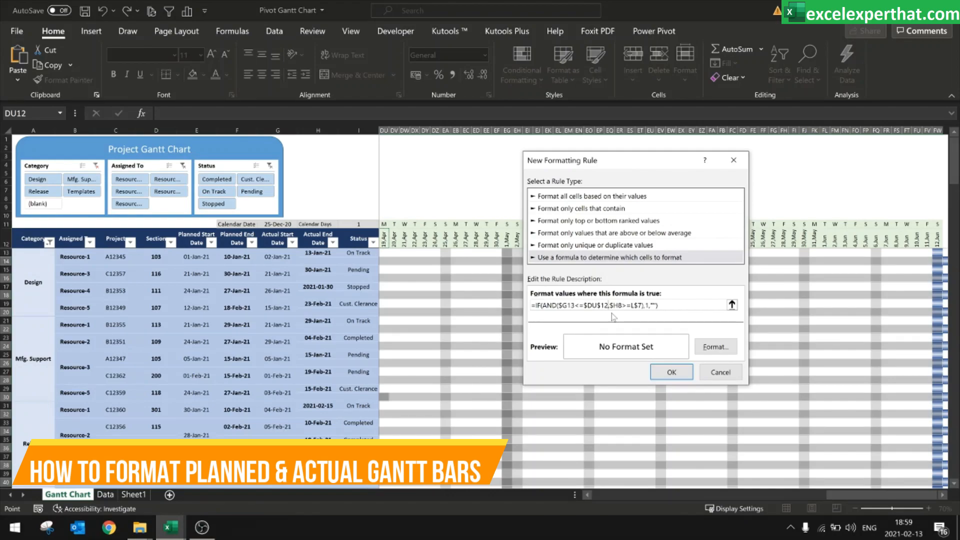
{"action": "left_click", "coordinate": [384, 242]}
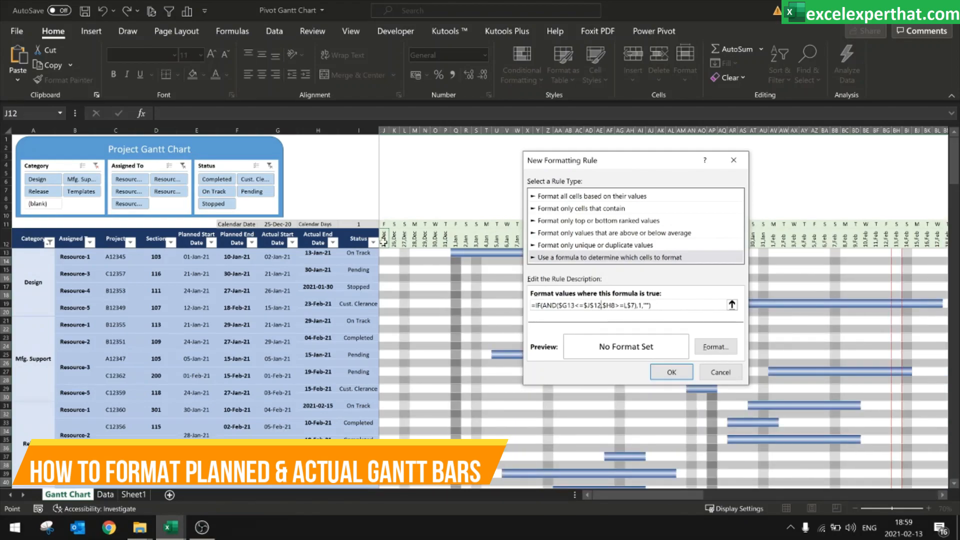
{"action": "key", "text": "F4"}
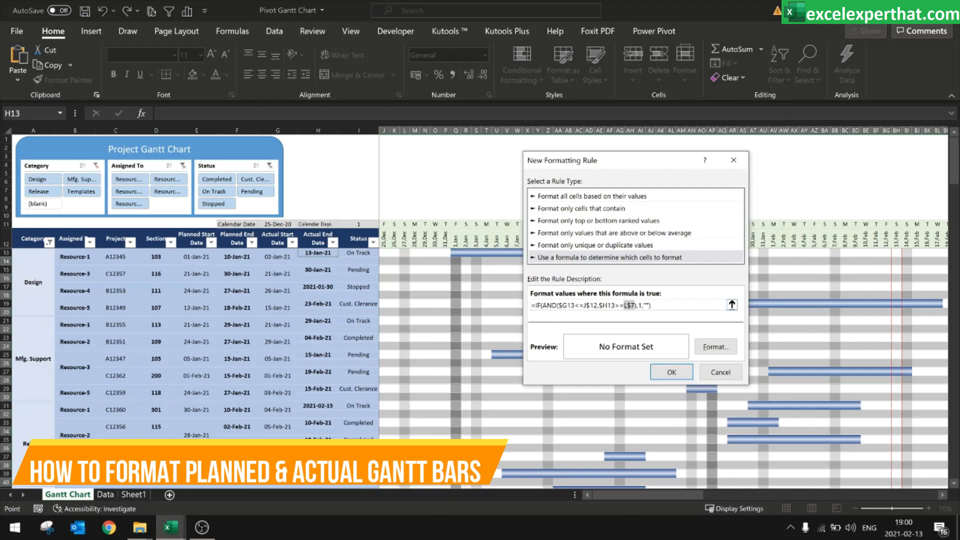
{"action": "left_click", "coordinate": [395, 239]}
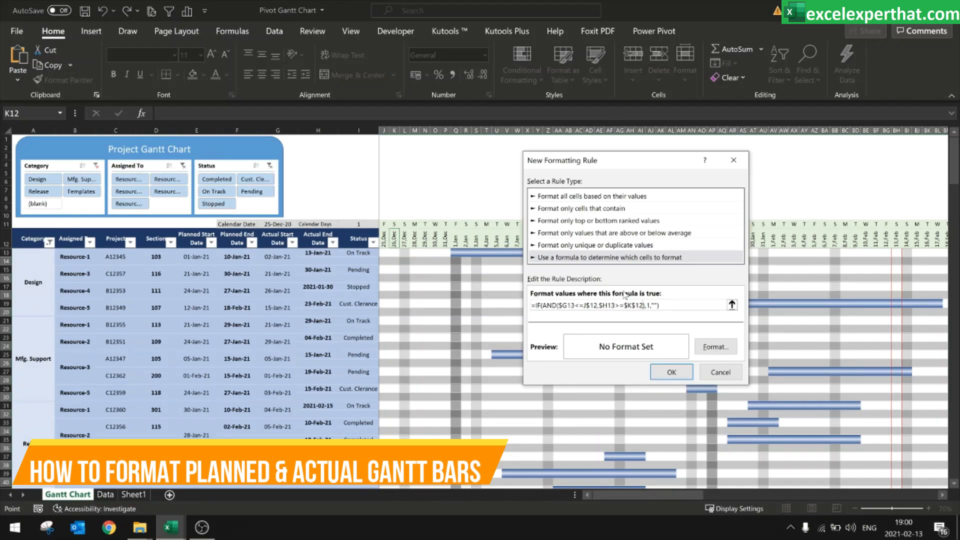
Step: Set the new rule's fill to a horizontal two-colour gradient from standard green to light green
{"action": "left_click", "coordinate": [715, 346]}
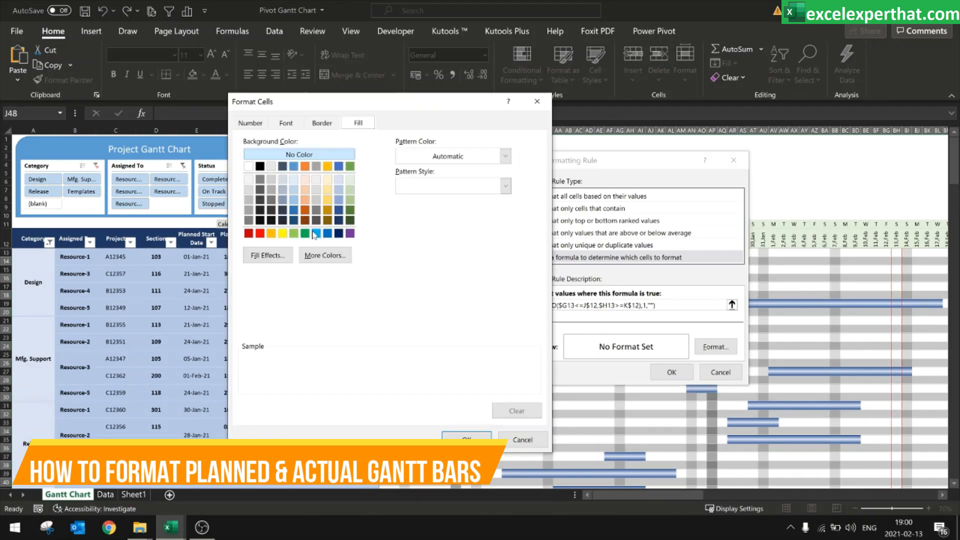
{"action": "left_click", "coordinate": [305, 233]}
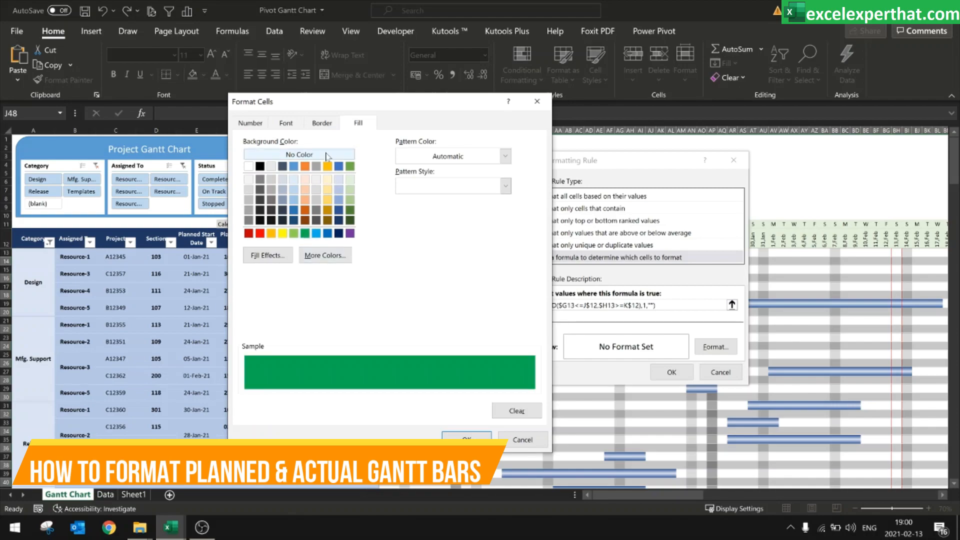
{"action": "left_click", "coordinate": [267, 255]}
{"action": "left_click", "coordinate": [431, 184]}
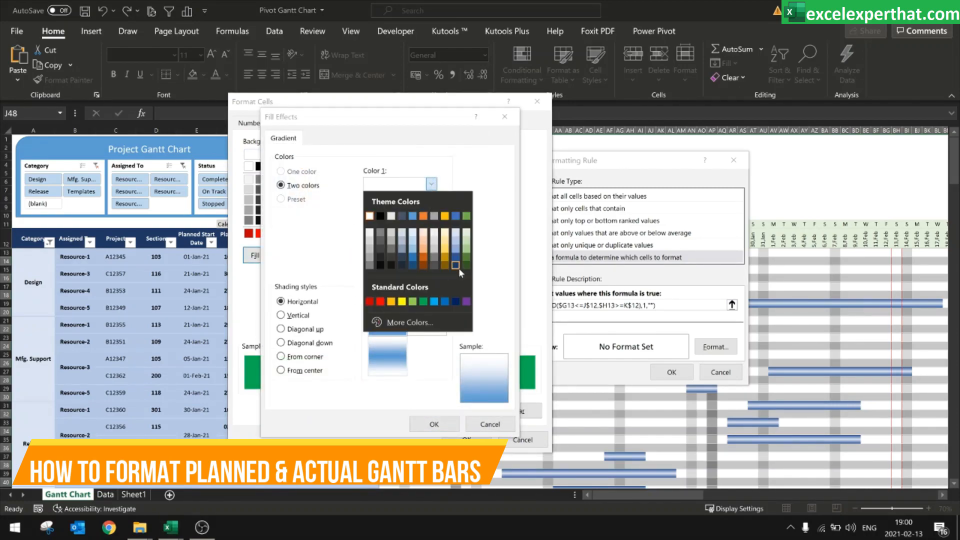
{"action": "left_click", "coordinate": [423, 301]}
{"action": "left_click", "coordinate": [431, 214]}
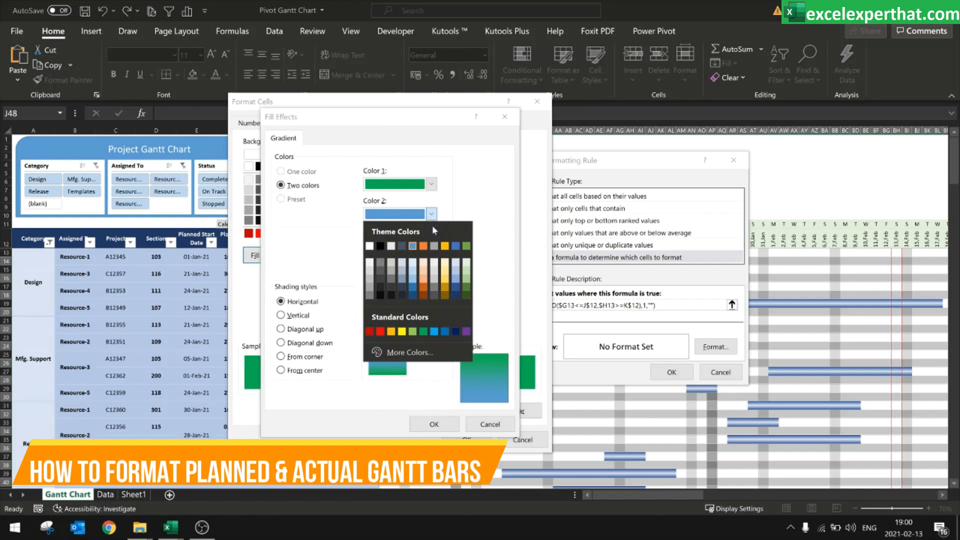
{"action": "left_click", "coordinate": [465, 278]}
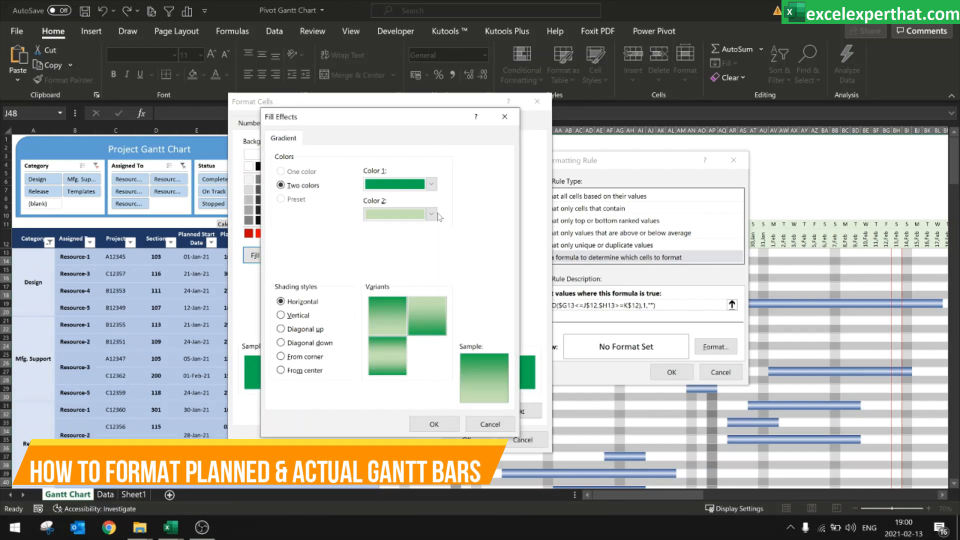
{"action": "left_click", "coordinate": [433, 424]}
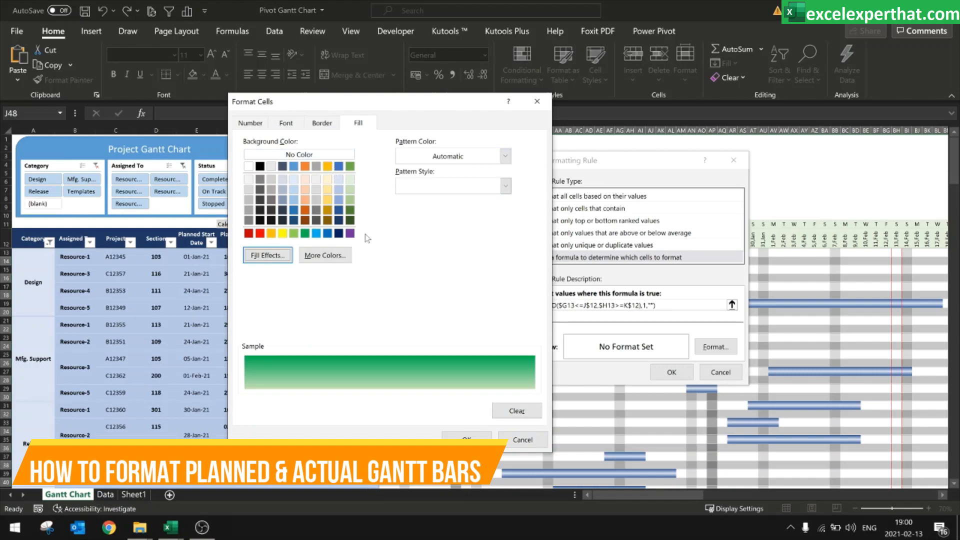
Step: Change the green gradient to the horizontal variant that is dark at both edges and light in the middle
{"action": "left_click", "coordinate": [267, 255]}
{"action": "left_click", "coordinate": [399, 365]}
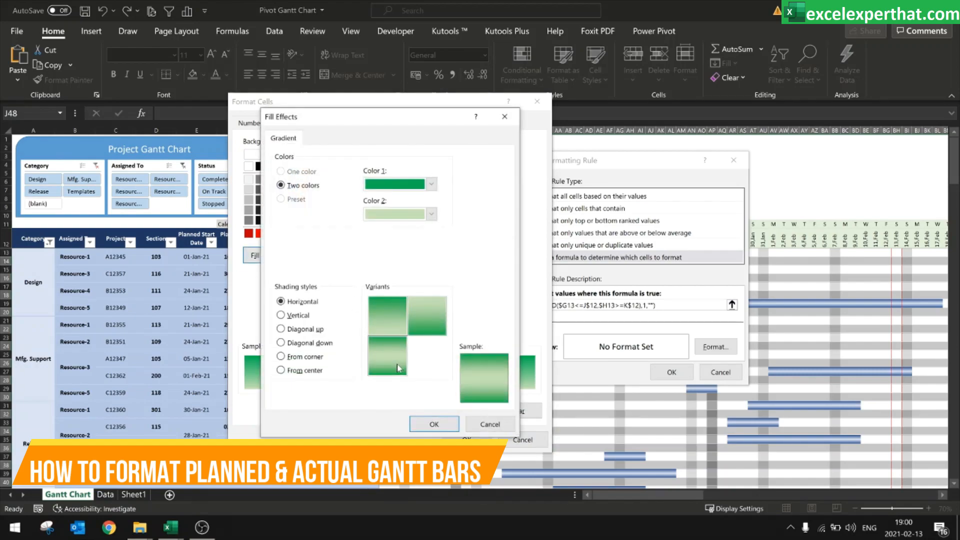
{"action": "left_click", "coordinate": [434, 424]}
Step: Give the rule a custom number format code that hides the cell values
{"action": "left_click", "coordinate": [250, 123]}
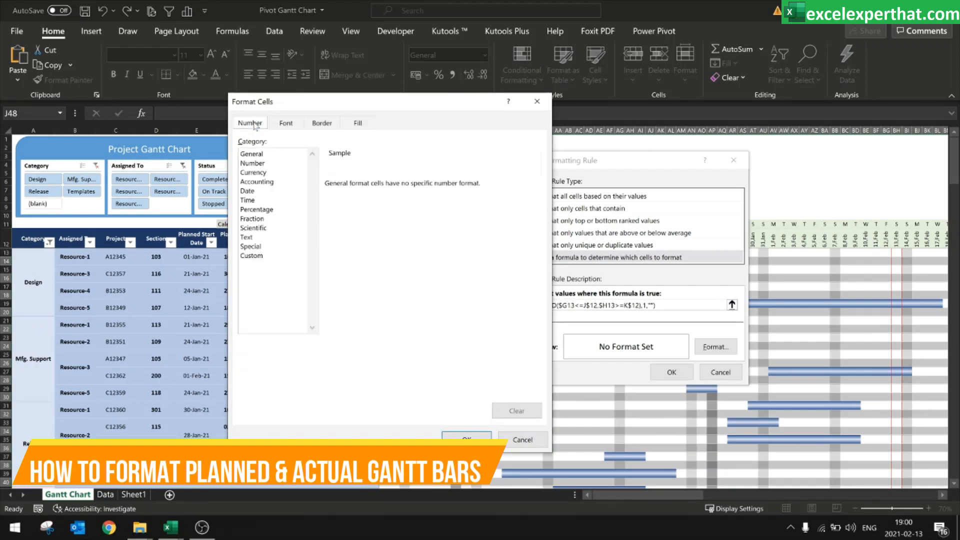
{"action": "left_click", "coordinate": [265, 256]}
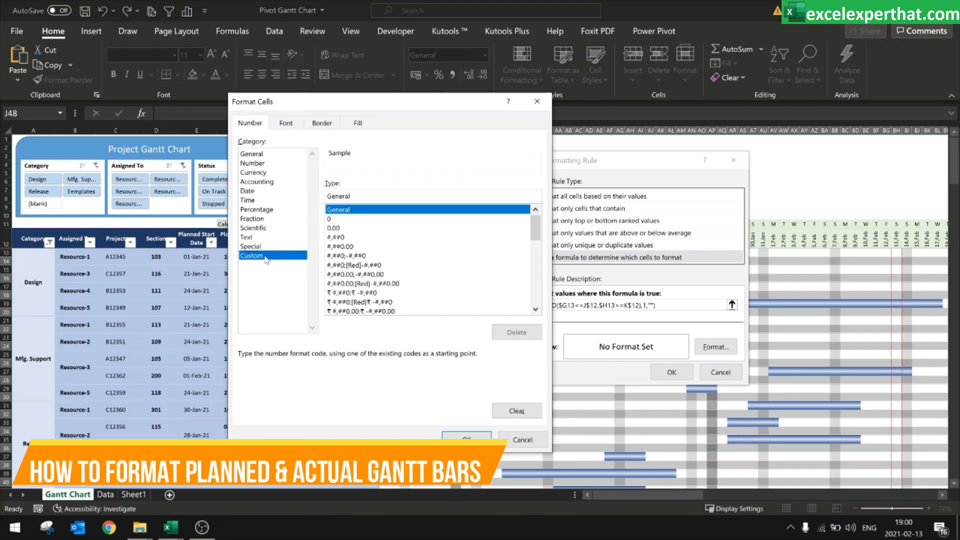
{"action": "left_click_drag", "start_coordinate": [351, 196], "coordinate": [327, 198]}
{"action": "key", "text": "BackSpace"}
{"action": "type", "text": "\"\""}
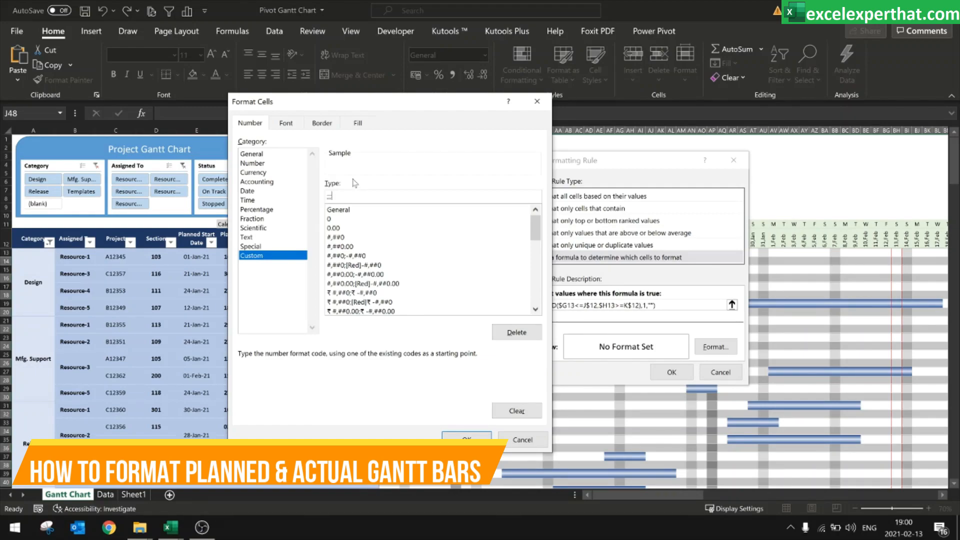
Step: Add green top and bottom borders to the rule's format, save the rule and apply it to the sheet
{"action": "left_click", "coordinate": [368, 125]}
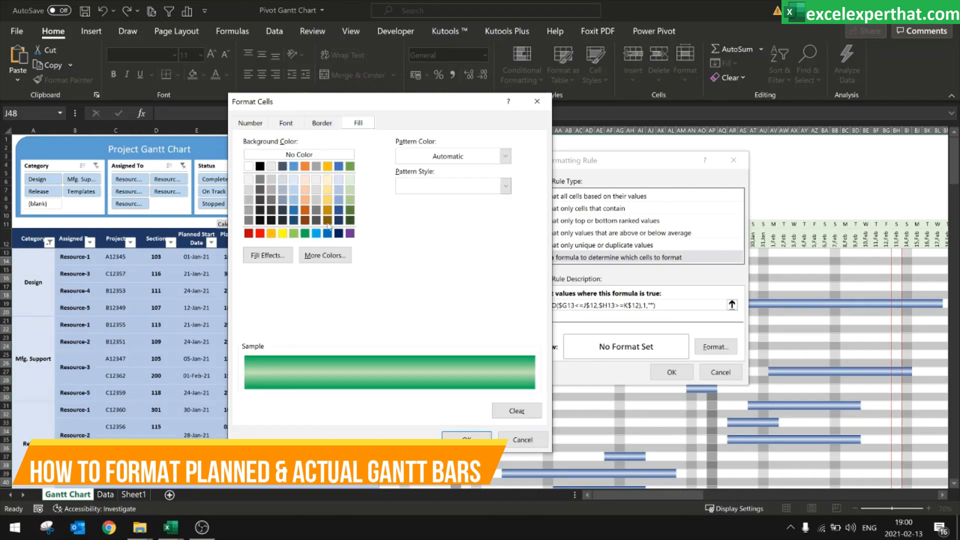
{"action": "left_click", "coordinate": [322, 123]}
{"action": "left_click", "coordinate": [312, 269]}
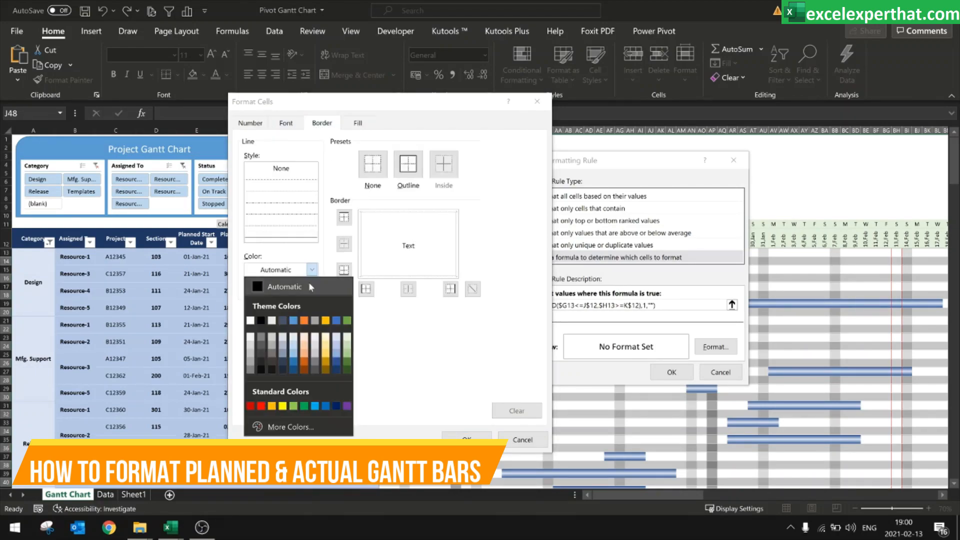
{"action": "left_click", "coordinate": [305, 405]}
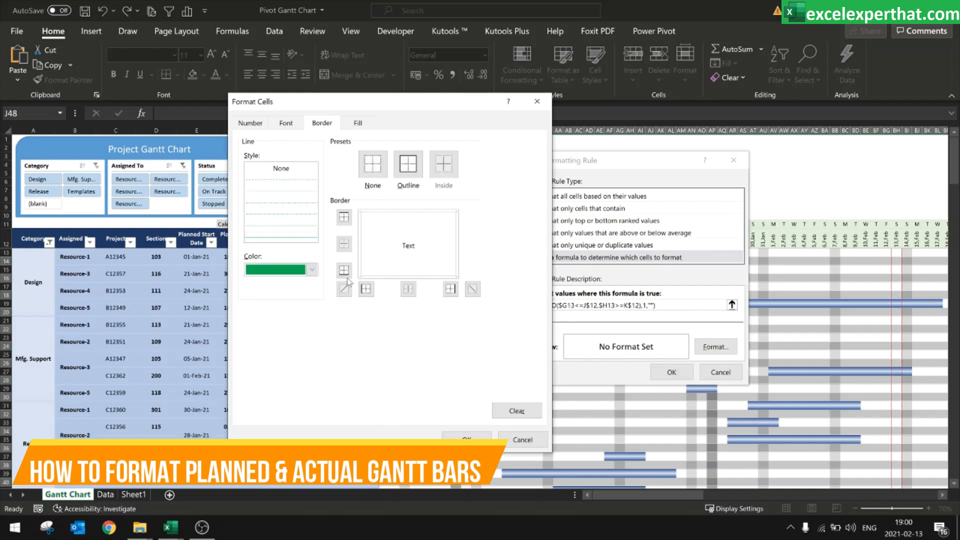
{"action": "left_click", "coordinate": [383, 213]}
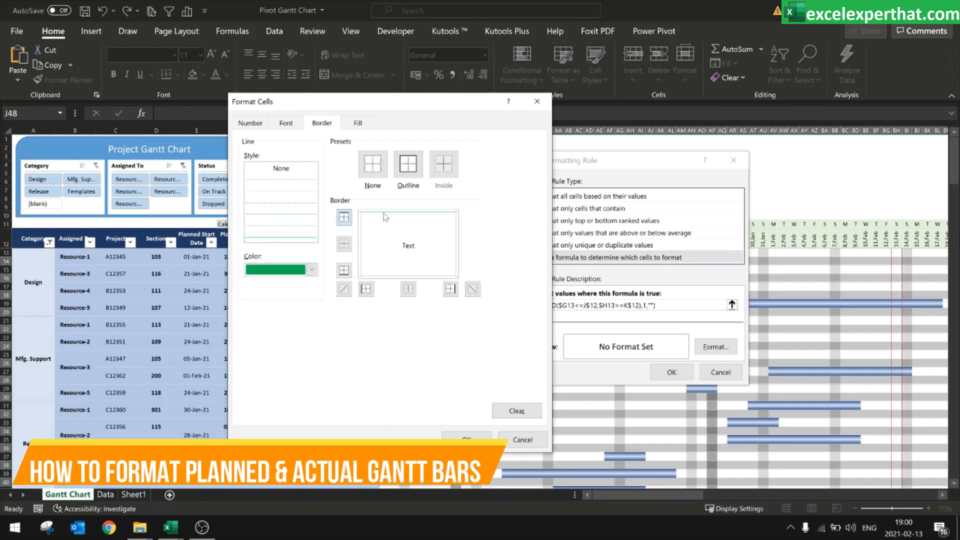
{"action": "left_click", "coordinate": [381, 276]}
{"action": "left_click", "coordinate": [467, 436]}
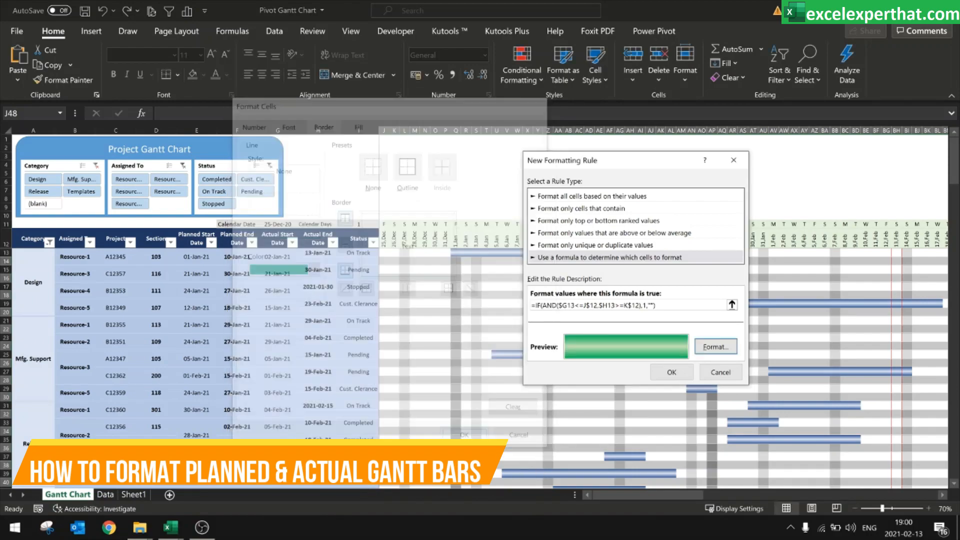
{"action": "left_click", "coordinate": [671, 372]}
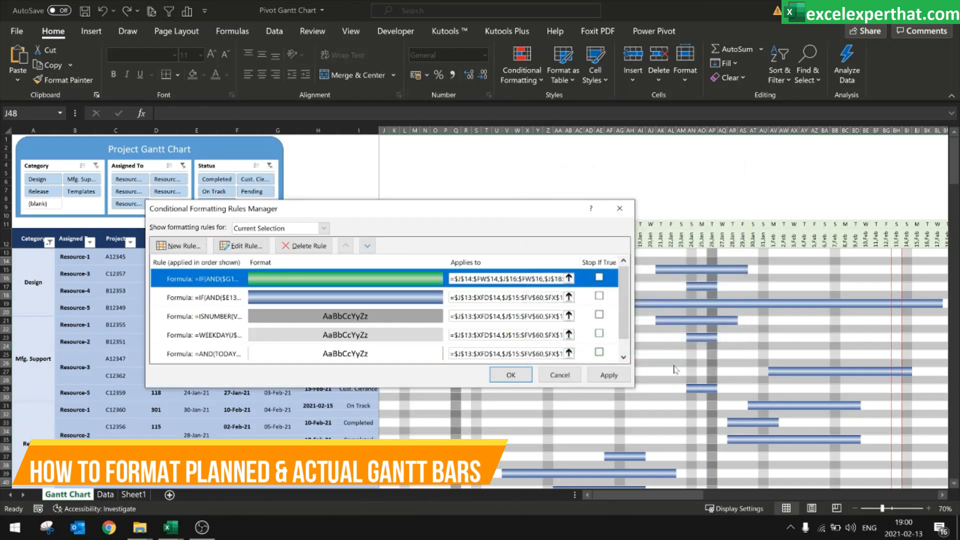
{"action": "left_click", "coordinate": [609, 380]}
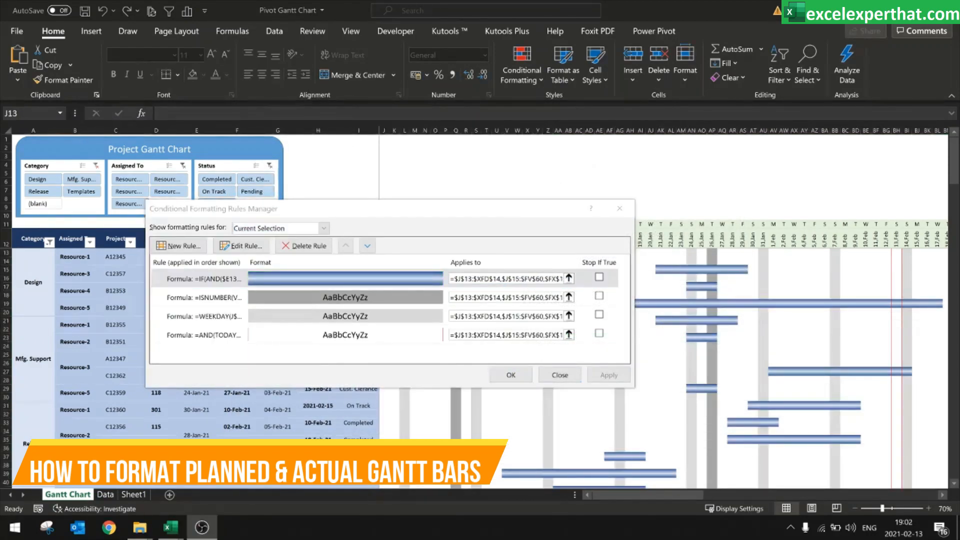
Step: Replace the blue planned-bar rule's applied range with columns J to FW of rows 15, 17, 19, 21 and 23
{"action": "left_click", "coordinate": [568, 278]}
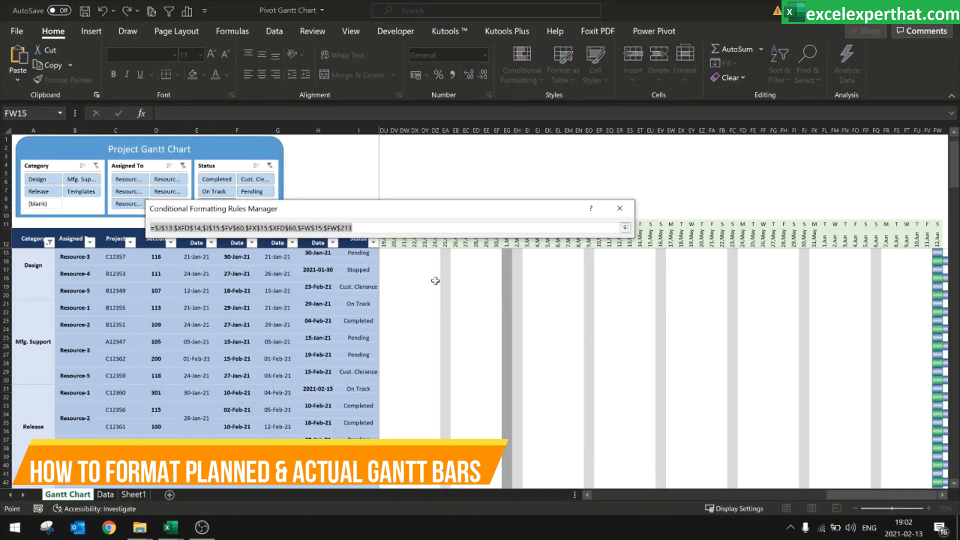
{"action": "left_click_drag", "start_coordinate": [846, 496], "coordinate": [612, 495]}
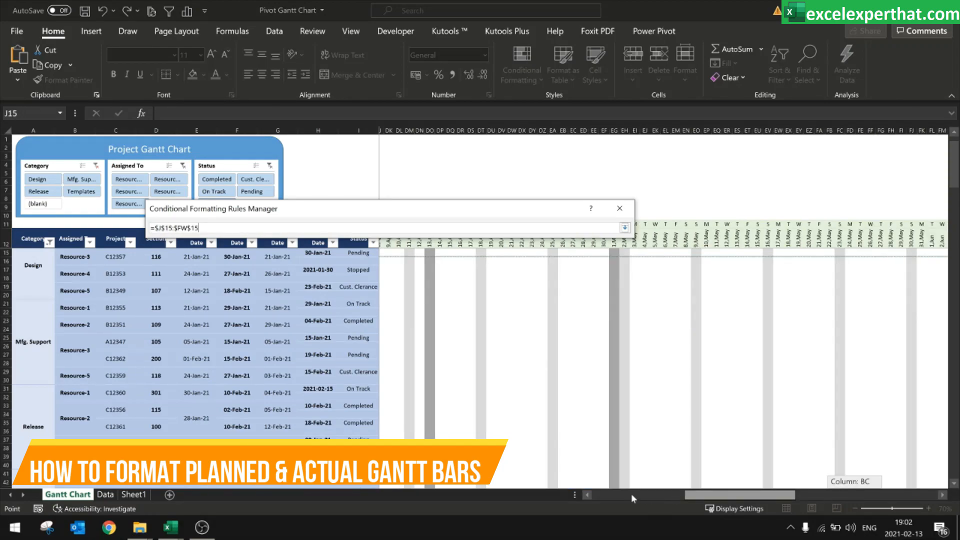
{"action": "left_click_drag", "start_coordinate": [631, 495], "coordinate": [606, 496]}
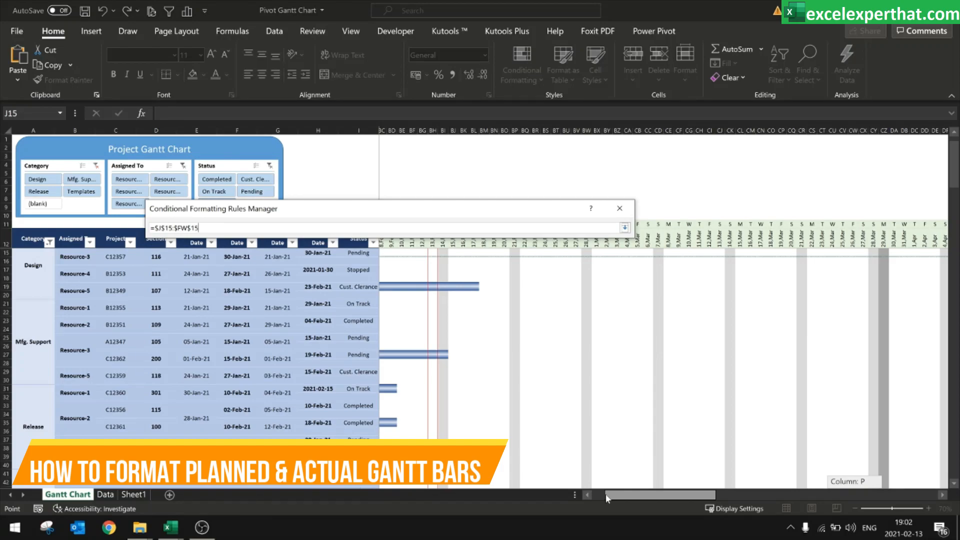
{"action": "key", "text": "ctrl+shift+Right"}
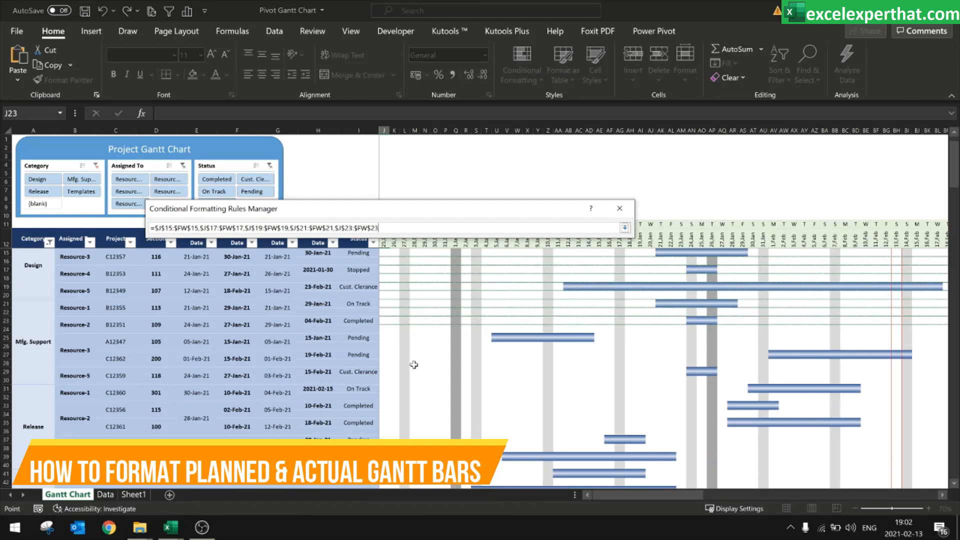
Step: Add rows 25, 27, 29 and 31, from column J through FW, to the planned-bar rule's applied range
{"action": "left_click", "coordinate": [384, 338], "text": "ctrl"}
{"action": "key", "text": "ctrl+shift+Right"}
{"action": "left_click", "coordinate": [402, 354], "text": "ctrl"}
{"action": "left_click", "coordinate": [419, 372], "text": "ctrl"}
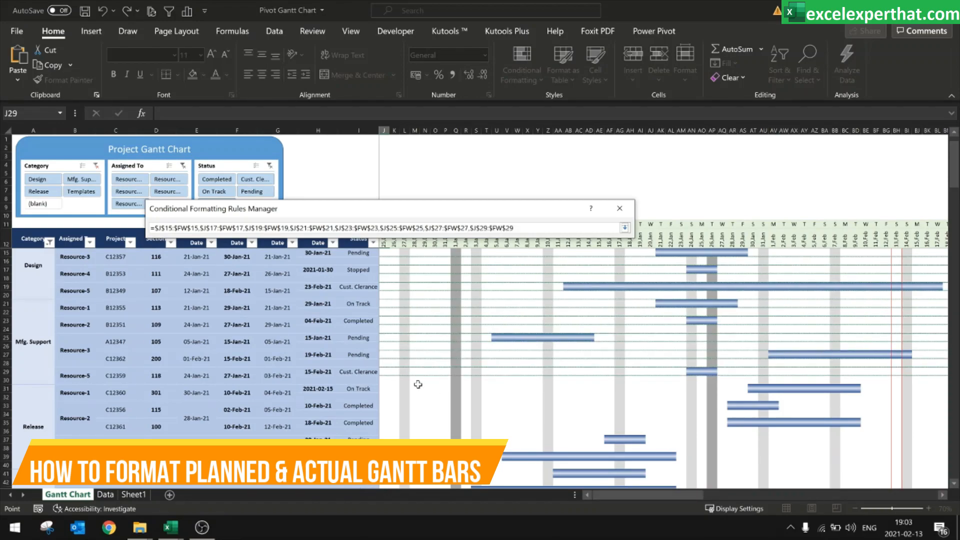
{"action": "scroll", "coordinate": [418, 384], "scroll_direction": "down", "scroll_amount": 1}
{"action": "left_click", "coordinate": [383, 362], "text": "ctrl"}
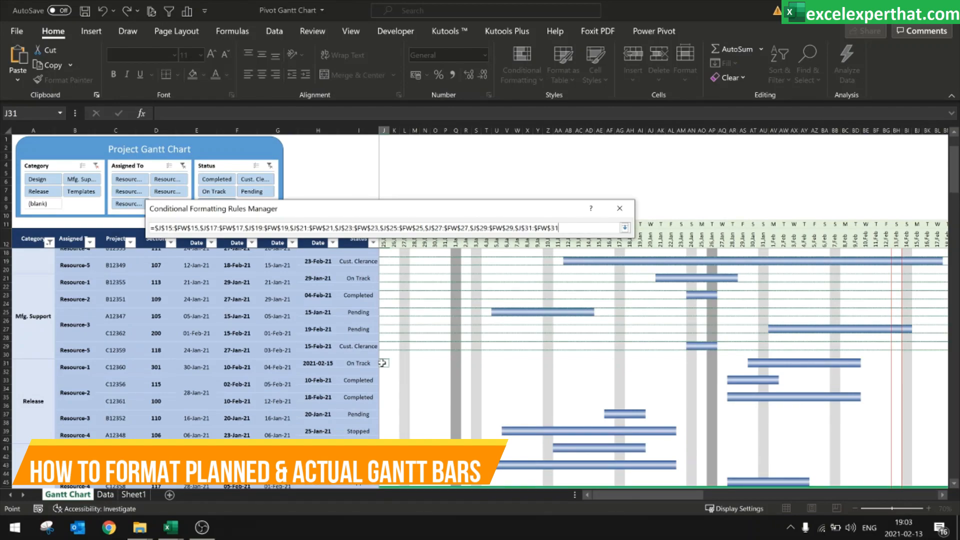
Step: Extend the planned-bar rule's applied range with every second row from 33 to 43, columns J through FW
{"action": "scroll", "coordinate": [383, 363], "scroll_direction": "down", "scroll_amount": 2}
{"action": "left_click", "coordinate": [383, 329], "text": "ctrl"}
{"action": "key", "text": "ctrl+shift+Right"}
{"action": "left_click", "coordinate": [383, 346], "text": "ctrl"}
{"action": "key", "text": "ctrl+shift+Right"}
{"action": "left_click", "coordinate": [382, 363], "text": "ctrl"}
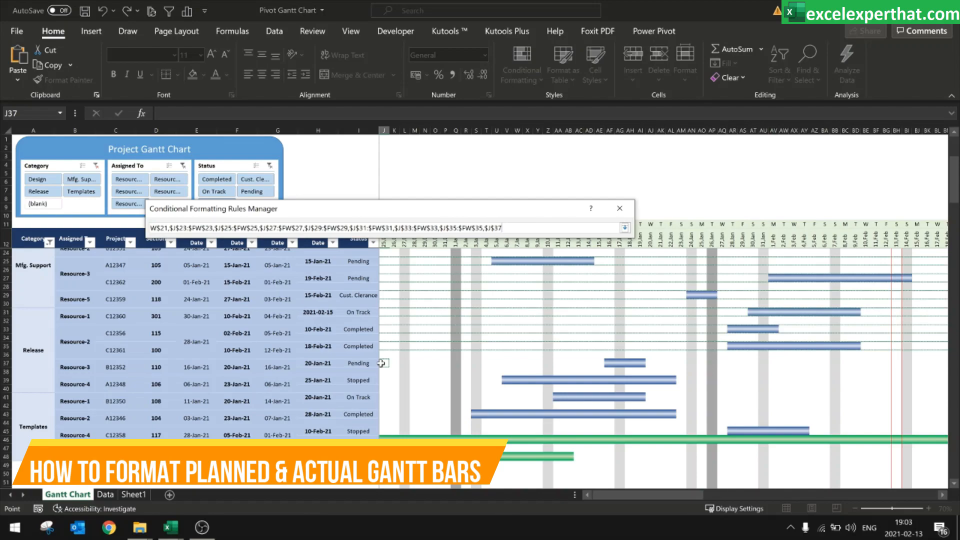
{"action": "key", "text": "ctrl+shift+Right"}
{"action": "left_click_drag", "start_coordinate": [597, 496], "coordinate": [597, 498]}
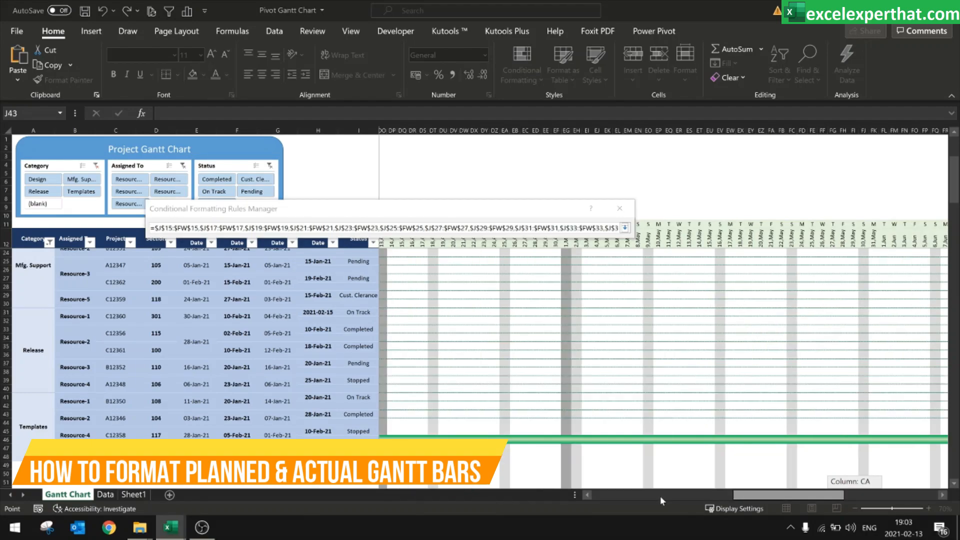
{"action": "left_click_drag", "start_coordinate": [659, 496], "coordinate": [585, 496]}
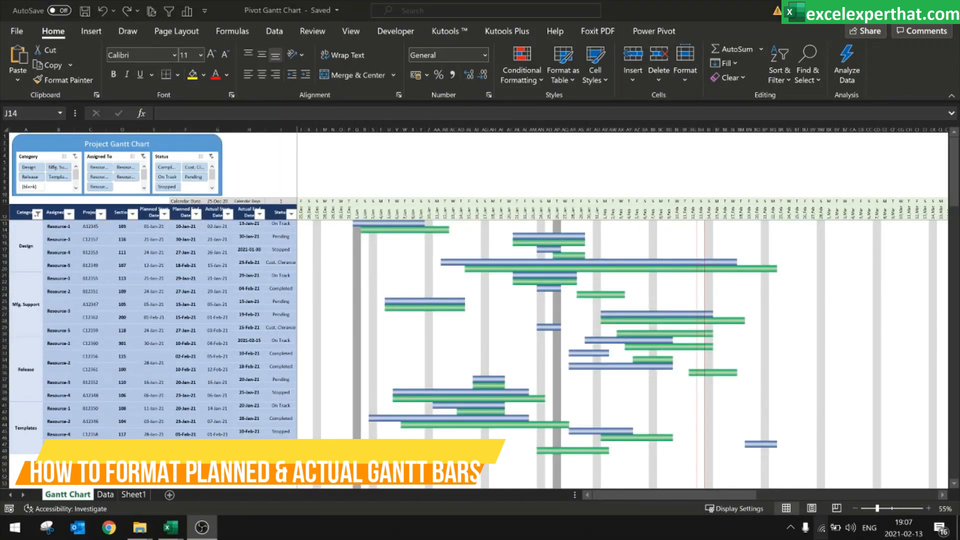
Step: Compare the first project's planned and actual start and end dates with its blue and green timeline bars
{"action": "left_click", "coordinate": [301, 226]}
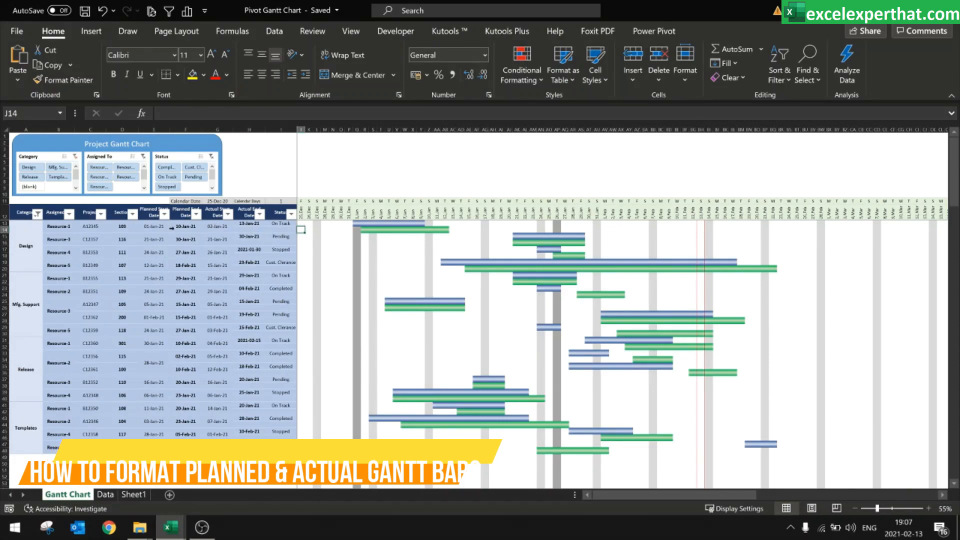
{"action": "left_click_drag", "start_coordinate": [153, 212], "coordinate": [248, 212]}
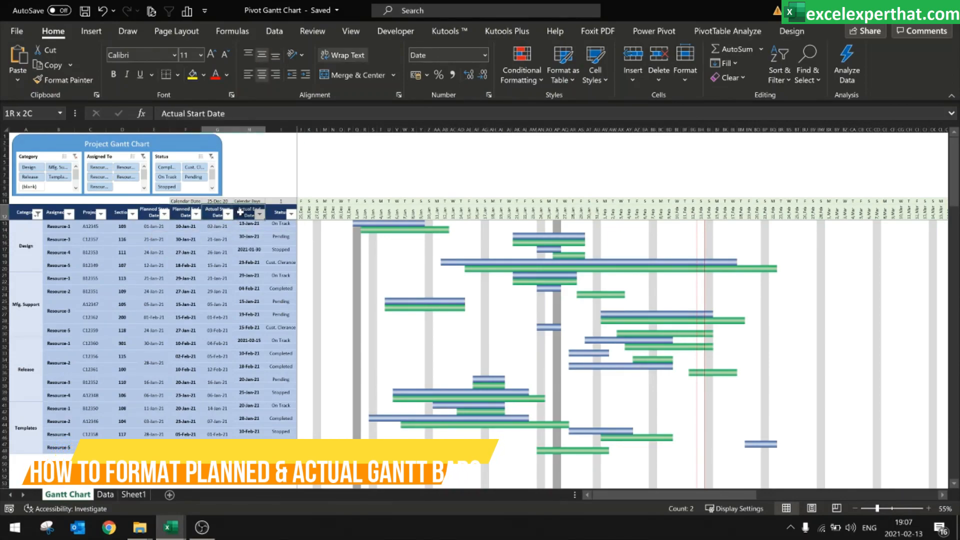
{"action": "left_click", "coordinate": [158, 226]}
{"action": "left_click", "coordinate": [185, 226]}
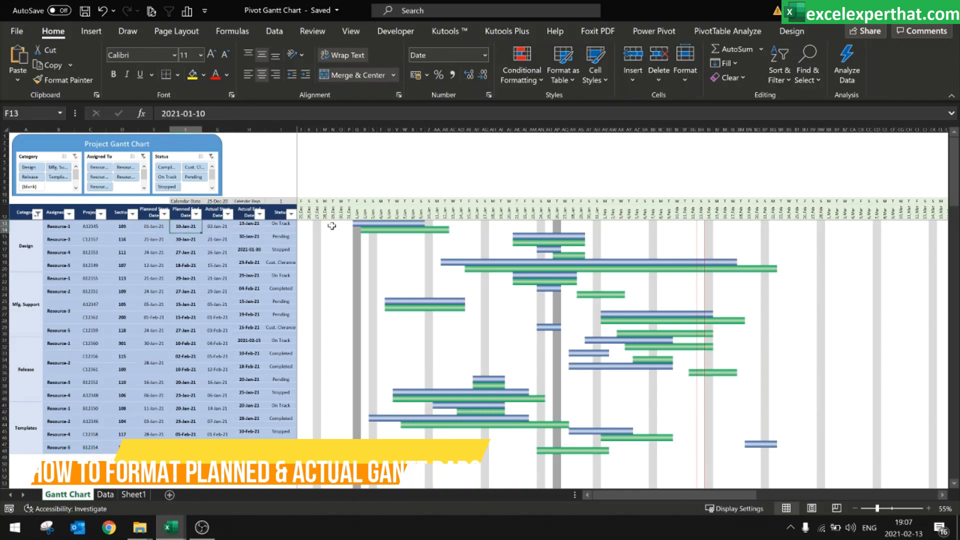
{"action": "left_click_drag", "start_coordinate": [356, 224], "coordinate": [420, 221]}
{"action": "left_click", "coordinate": [225, 229]}
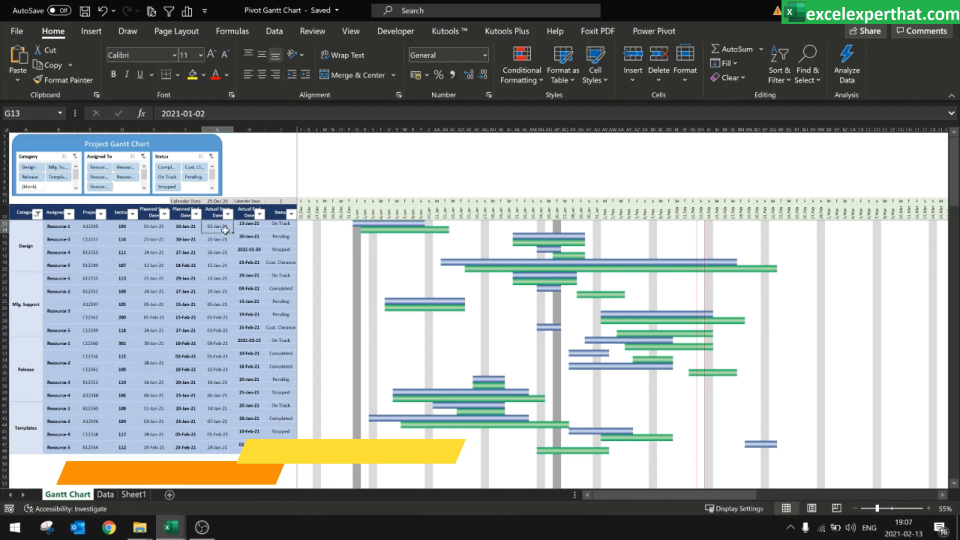
{"action": "left_click", "coordinate": [247, 225]}
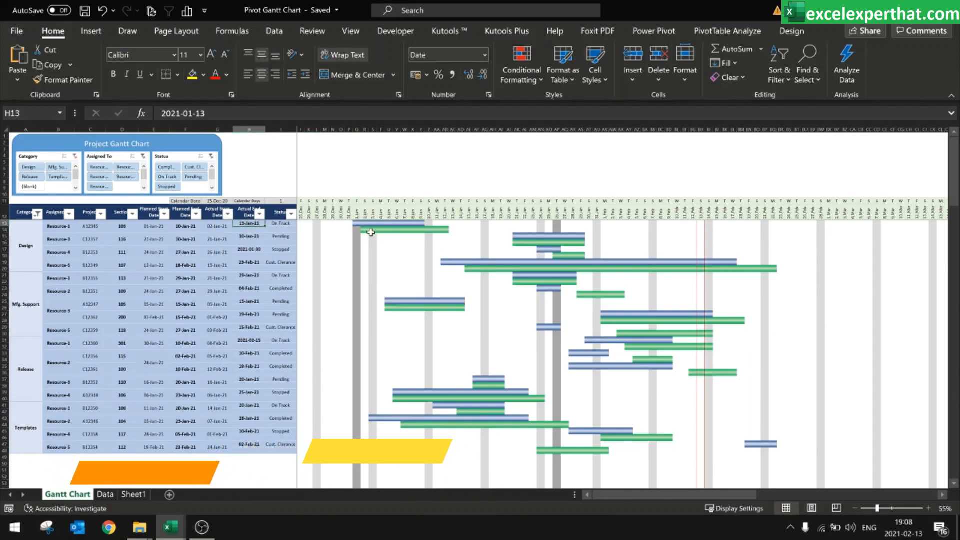
{"action": "left_click_drag", "start_coordinate": [371, 231], "coordinate": [445, 231]}
Step: Spot-check the planned and actual bars of other projects, including those in rows 16, 40, 43 and 44
{"action": "left_click", "coordinate": [552, 245]}
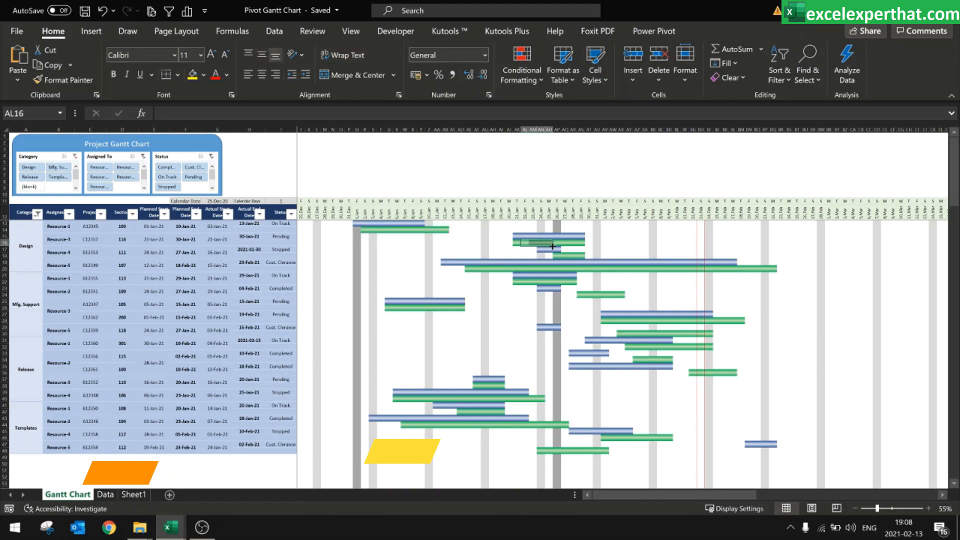
{"action": "left_click", "coordinate": [445, 399]}
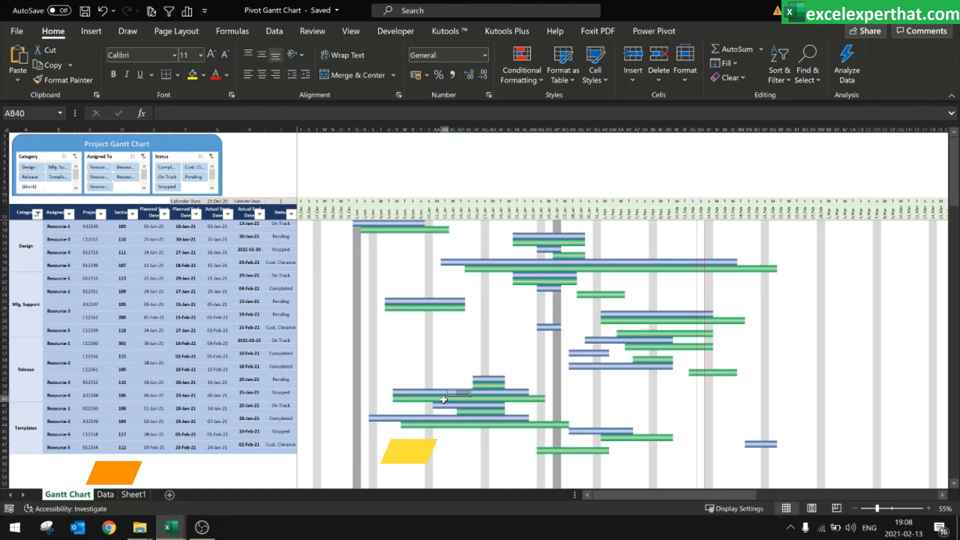
{"action": "left_click_drag", "start_coordinate": [371, 418], "coordinate": [523, 419]}
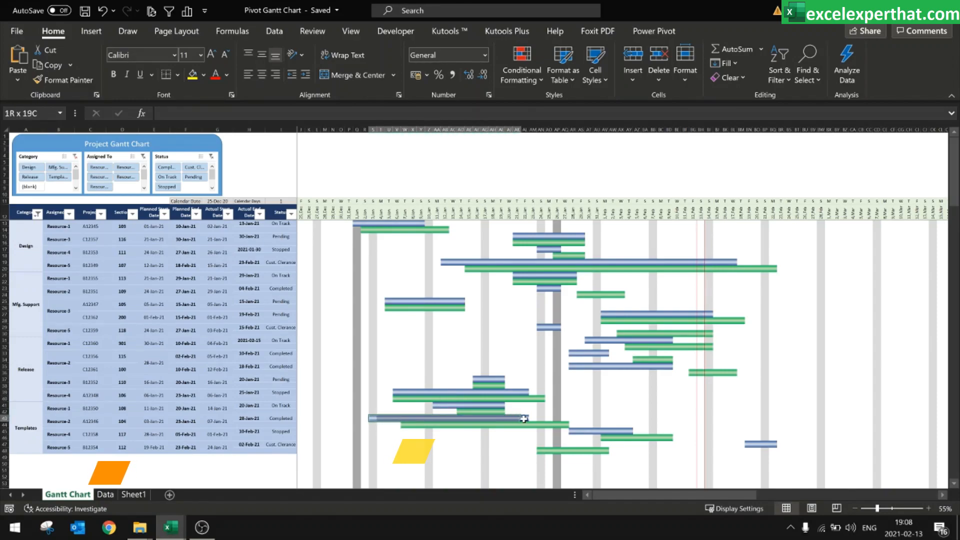
{"action": "left_click_drag", "start_coordinate": [402, 424], "coordinate": [571, 428]}
Step: Review the border and custom number format settings of the green actual-bar conditional formatting rule
{"action": "left_click", "coordinate": [522, 70]}
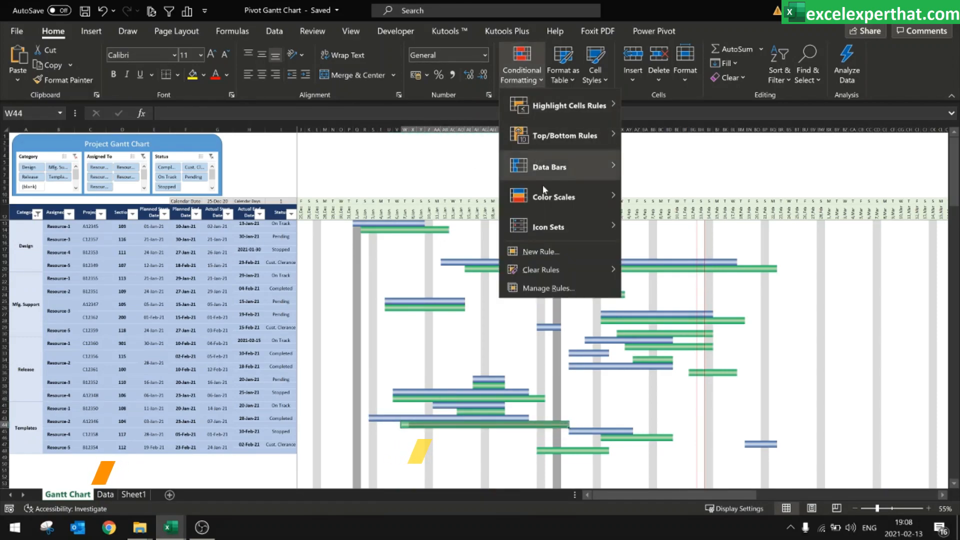
{"action": "left_click", "coordinate": [559, 289]}
{"action": "double_click", "coordinate": [225, 142]}
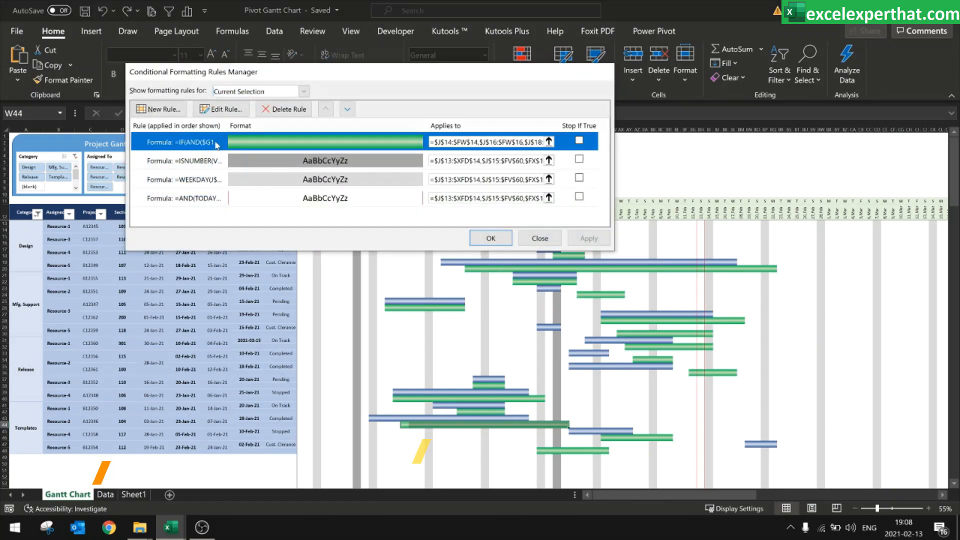
{"action": "left_click", "coordinate": [448, 238]}
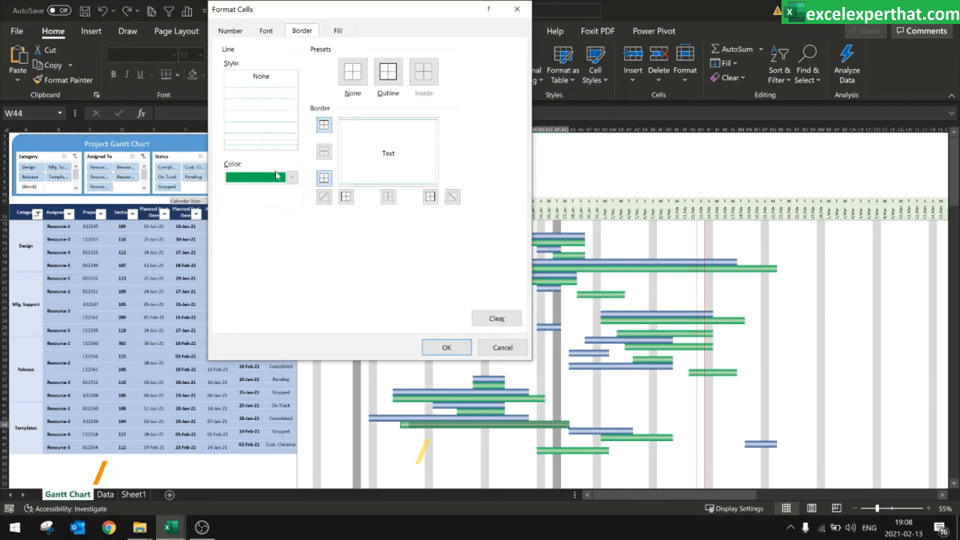
{"action": "left_click", "coordinate": [231, 31]}
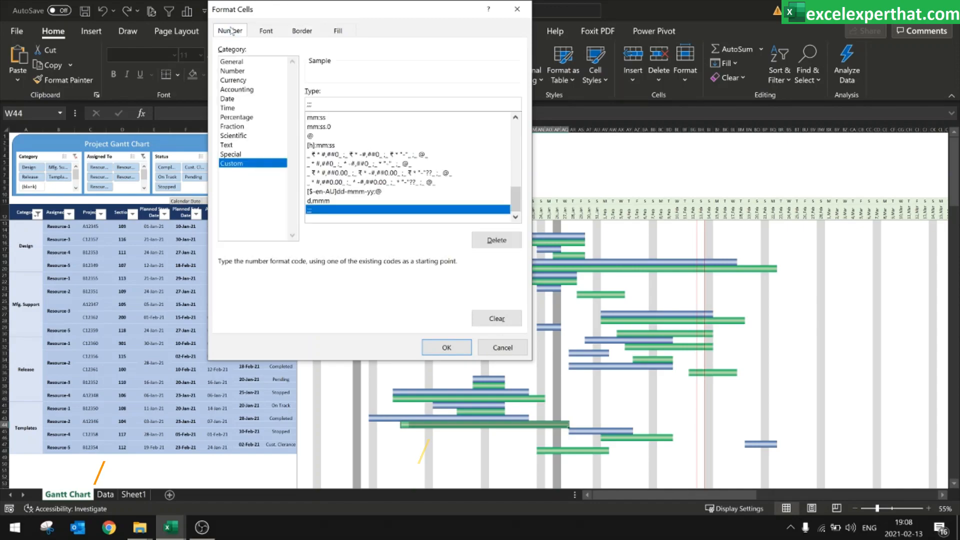
{"action": "left_click", "coordinate": [465, 346]}
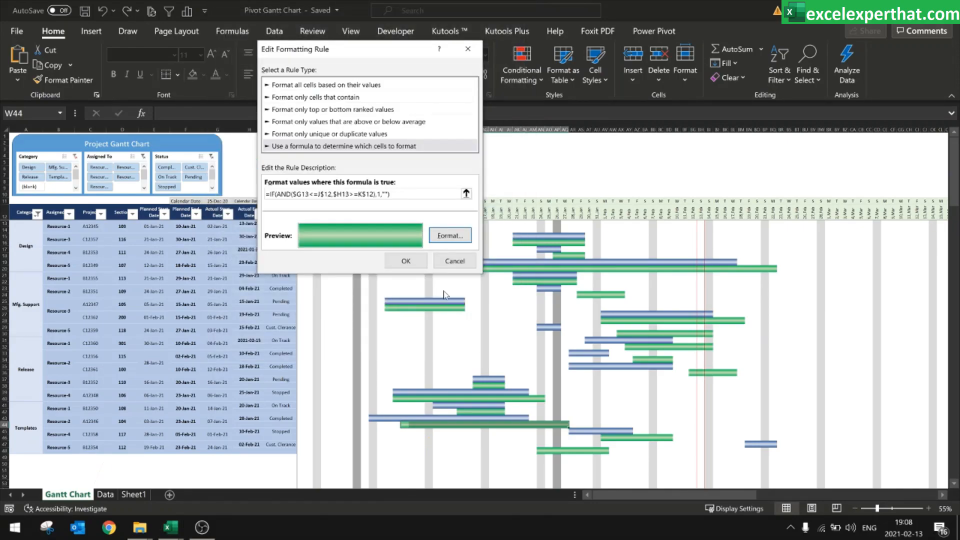
{"action": "left_click", "coordinate": [406, 261]}
{"action": "left_click", "coordinate": [540, 238]}
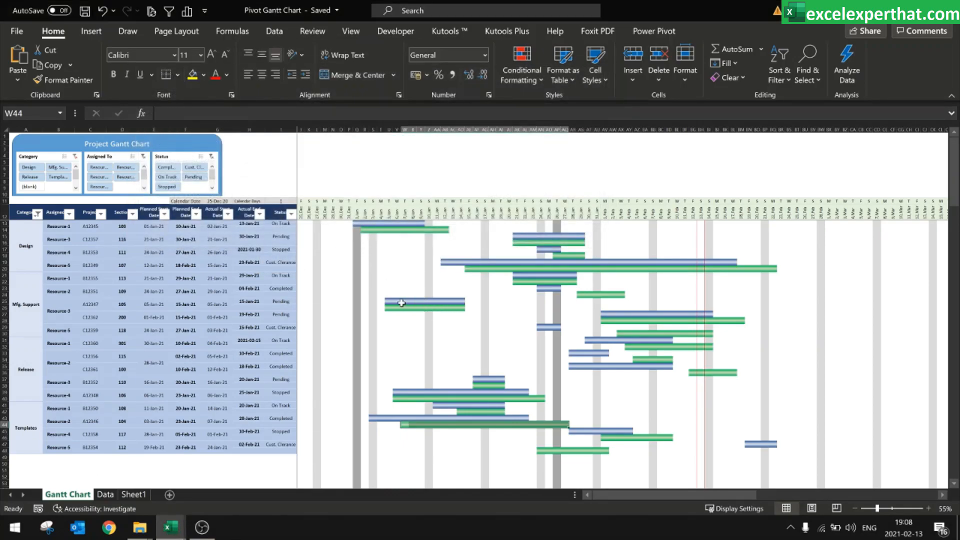
Step: Examine how the blue and green bars in rows 25 and 26 cover the weekend shading at 10 Jan
{"action": "scroll", "coordinate": [396, 302], "scroll_direction": "up", "scroll_amount": 5, "text": "ctrl"}
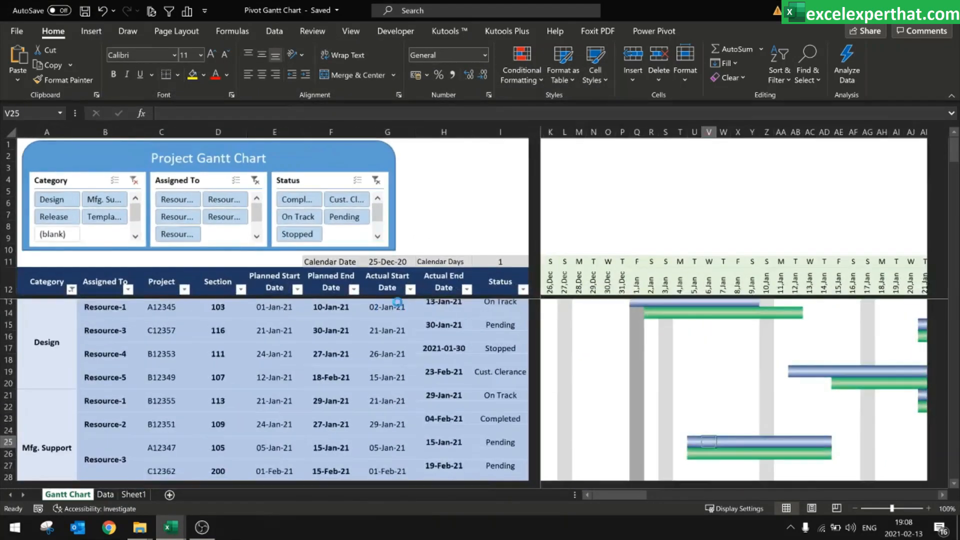
{"action": "left_click", "coordinate": [942, 495]}
{"action": "left_click", "coordinate": [942, 494]}
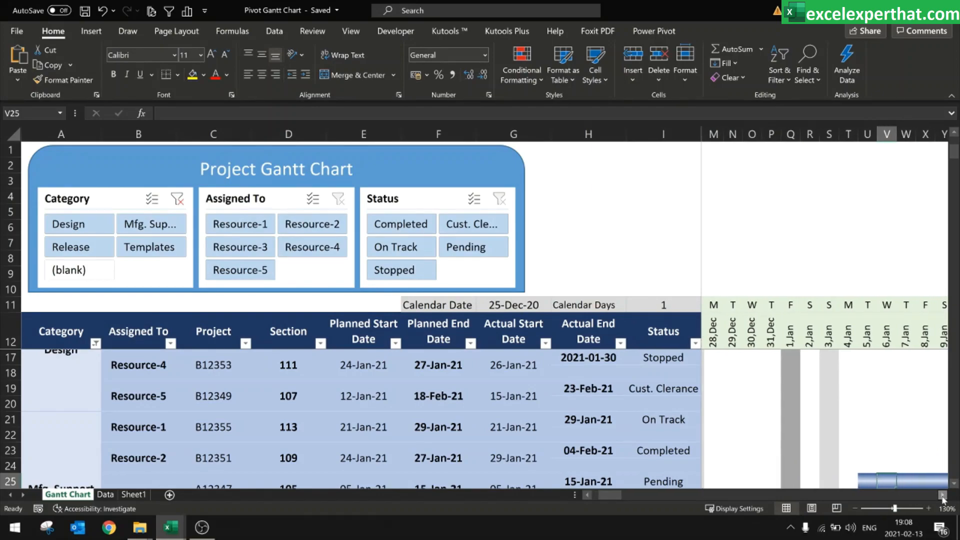
{"action": "left_click", "coordinate": [942, 495]}
{"action": "left_click", "coordinate": [943, 494]}
{"action": "left_click", "coordinate": [943, 495]}
{"action": "scroll", "coordinate": [815, 407], "scroll_direction": "down", "scroll_amount": 1}
{"action": "scroll", "coordinate": [815, 407], "scroll_direction": "down", "scroll_amount": 2}
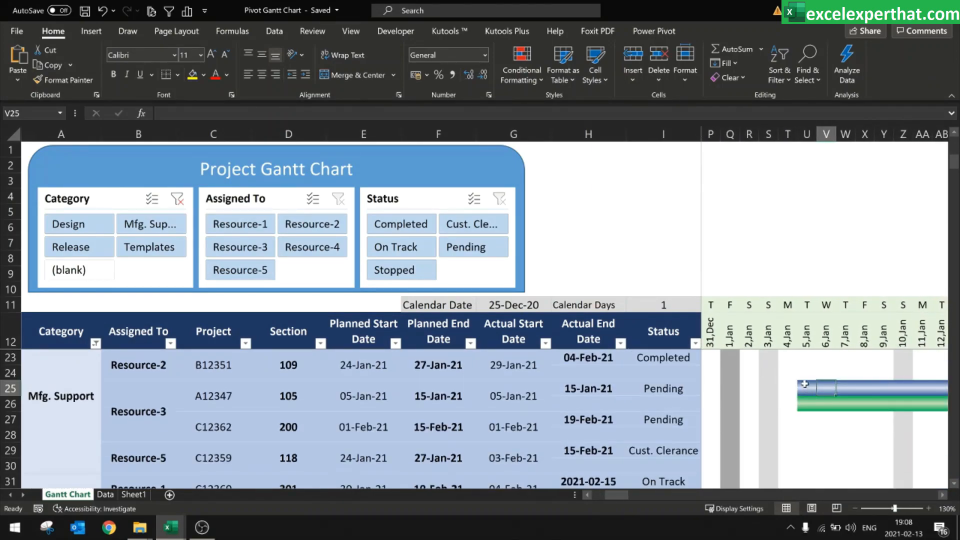
{"action": "left_click", "coordinate": [903, 373]}
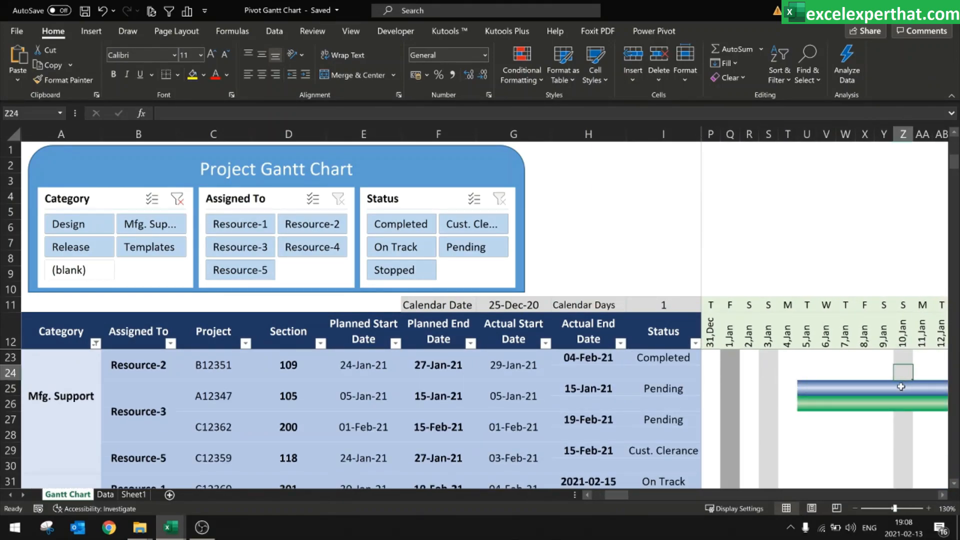
{"action": "left_click", "coordinate": [901, 385]}
{"action": "left_click", "coordinate": [903, 368]}
{"action": "left_click", "coordinate": [906, 390]}
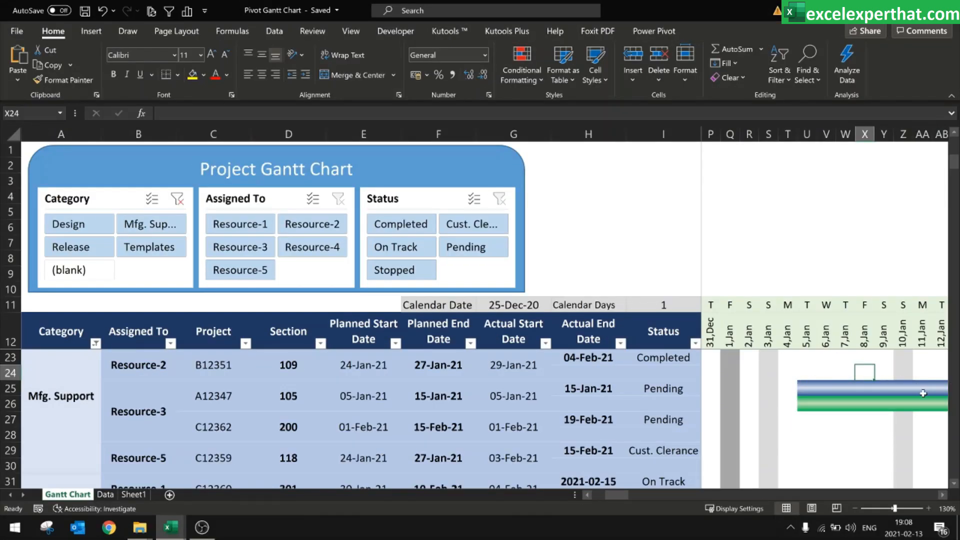
Step: Move the holiday conditional formatting rule above the blue planned-bar rule
{"action": "scroll", "coordinate": [736, 362], "scroll_direction": "down", "scroll_amount": 2}
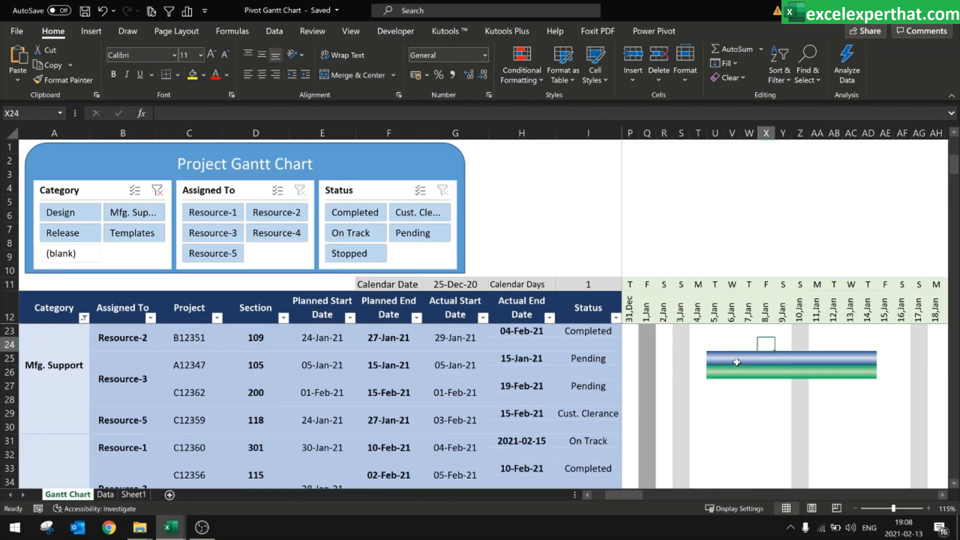
{"action": "left_click", "coordinate": [710, 375]}
{"action": "left_click", "coordinate": [525, 89]}
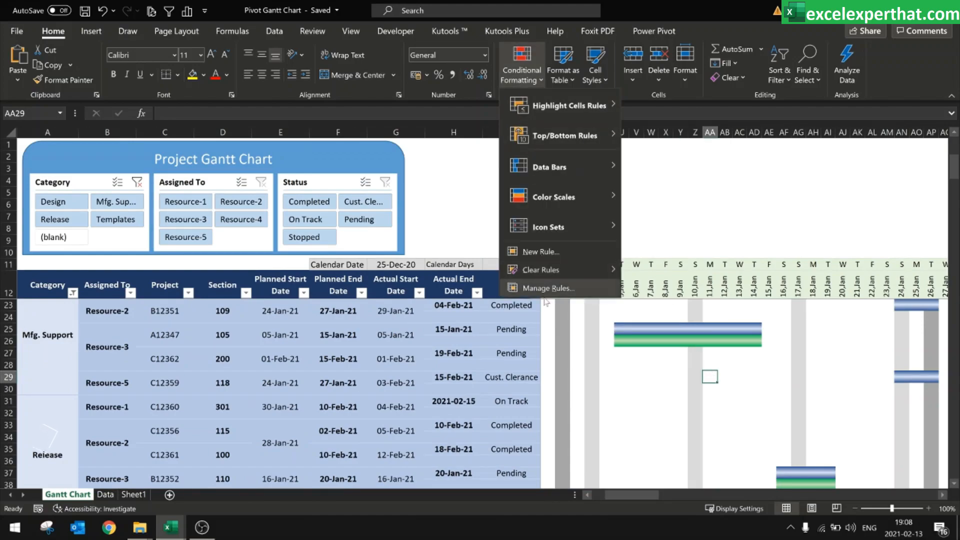
{"action": "left_click", "coordinate": [540, 290]}
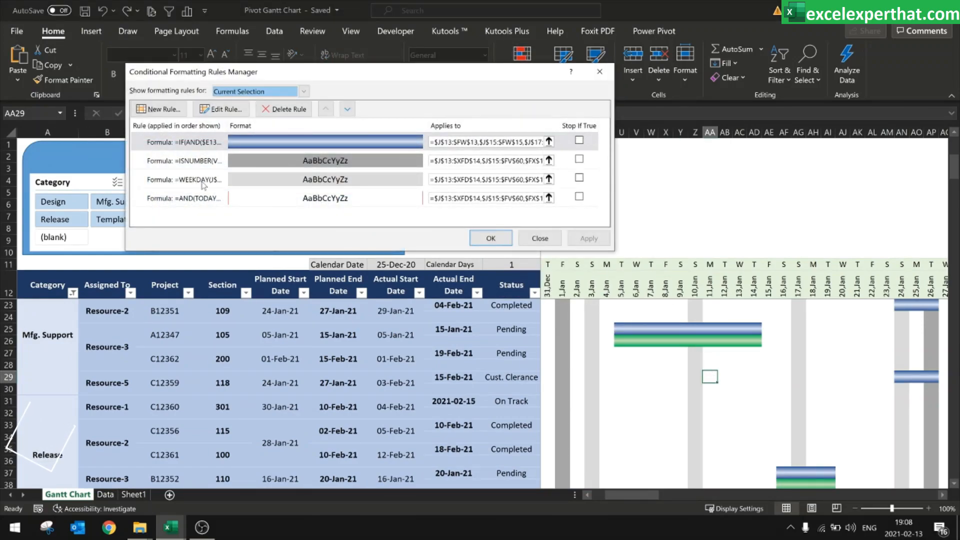
{"action": "left_click", "coordinate": [200, 163]}
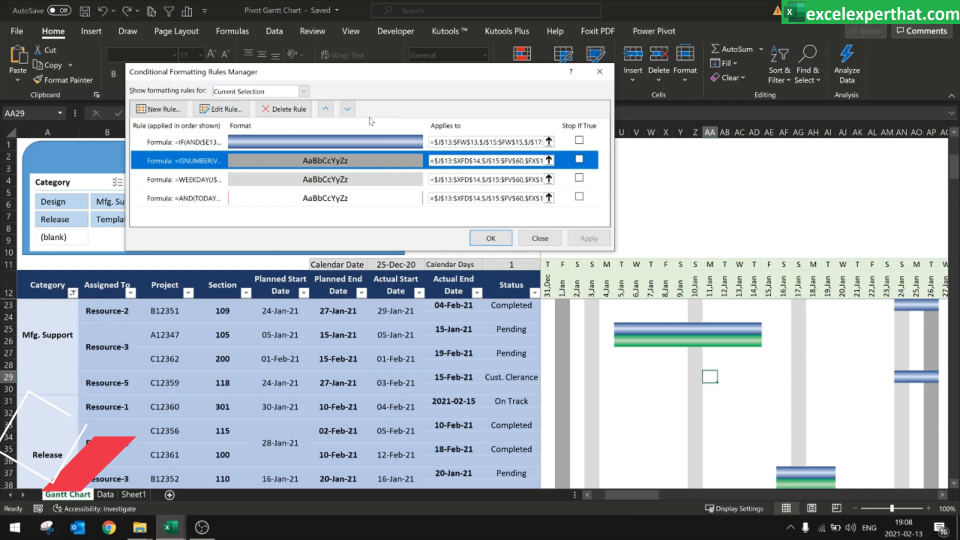
{"action": "left_click", "coordinate": [326, 109]}
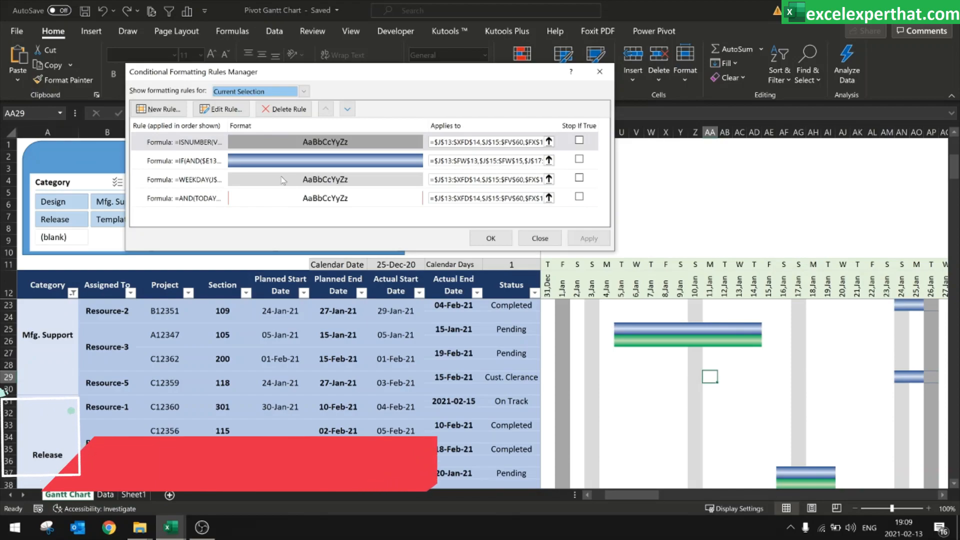
Step: Move the weekend WEEKDAY rule to first place in the rule order and apply it
{"action": "left_click", "coordinate": [243, 179]}
{"action": "left_click", "coordinate": [325, 109]}
{"action": "left_click", "coordinate": [325, 109]}
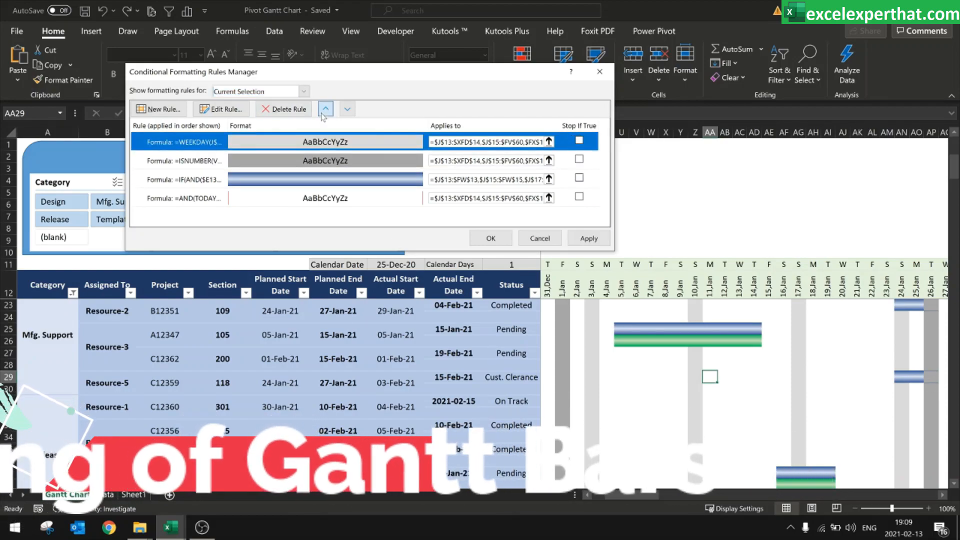
{"action": "left_click", "coordinate": [588, 235]}
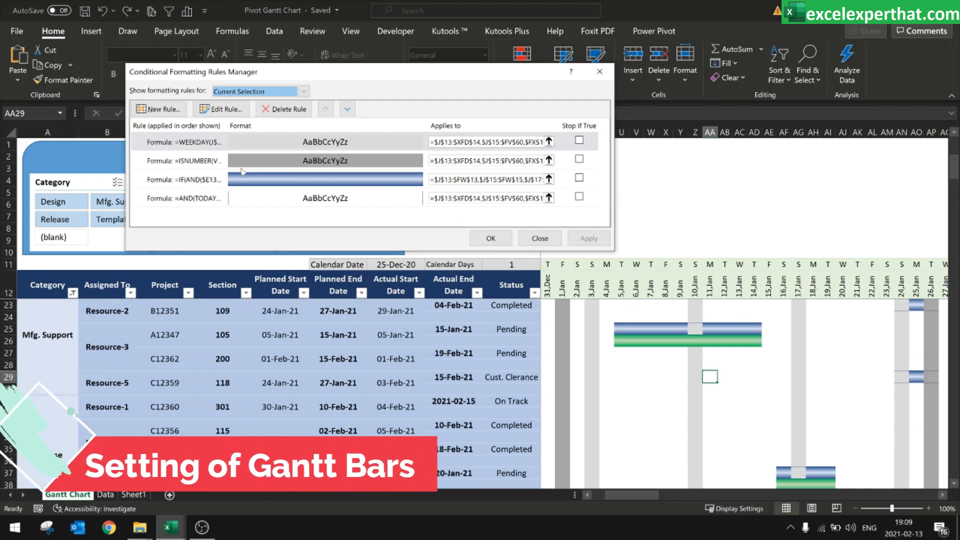
Step: Restore the blue planned-bar rule to first place, above the weekend and holiday rules, and apply the order
{"action": "left_click", "coordinate": [223, 180]}
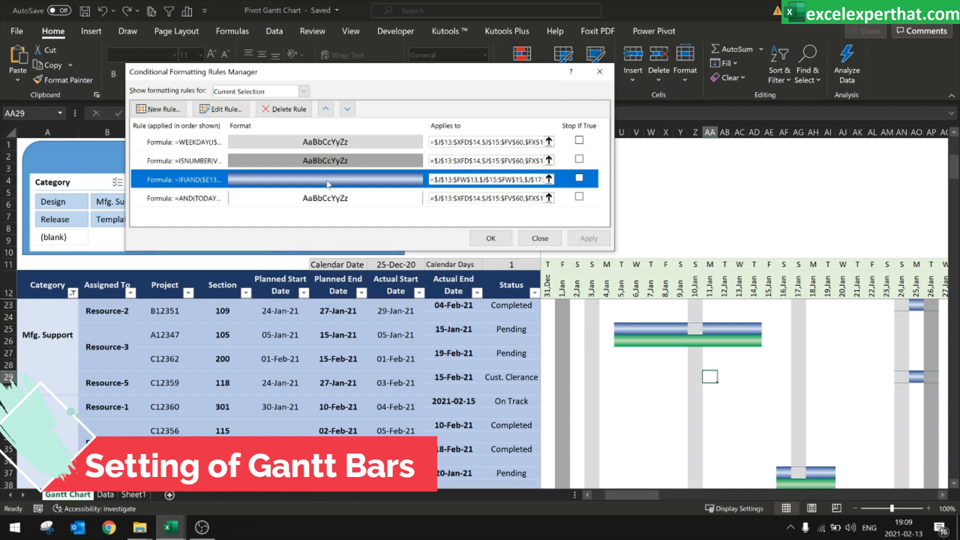
{"action": "left_click", "coordinate": [325, 109]}
{"action": "left_click", "coordinate": [326, 109]}
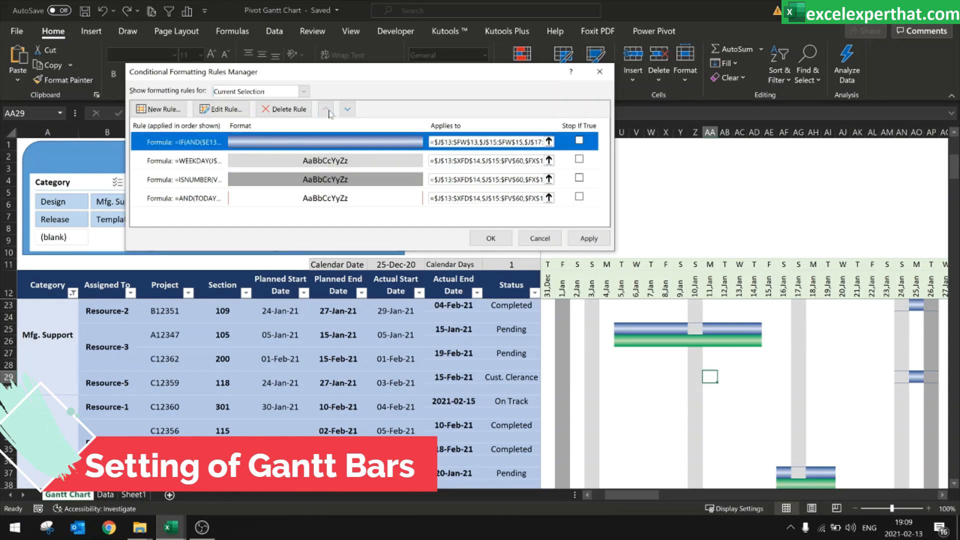
{"action": "left_click", "coordinate": [581, 240]}
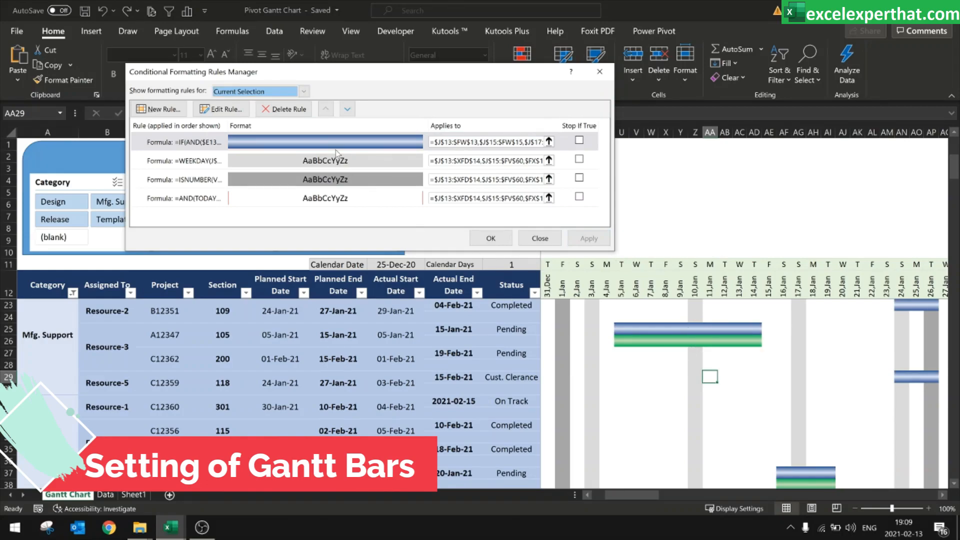
{"action": "left_click", "coordinate": [489, 239]}
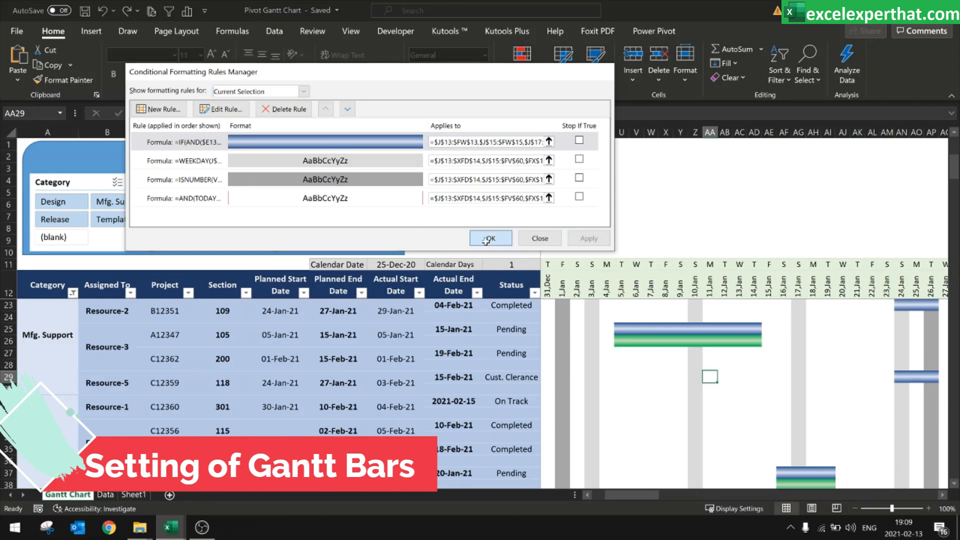
{"action": "left_click", "coordinate": [487, 215]}
{"action": "left_click", "coordinate": [632, 216]}
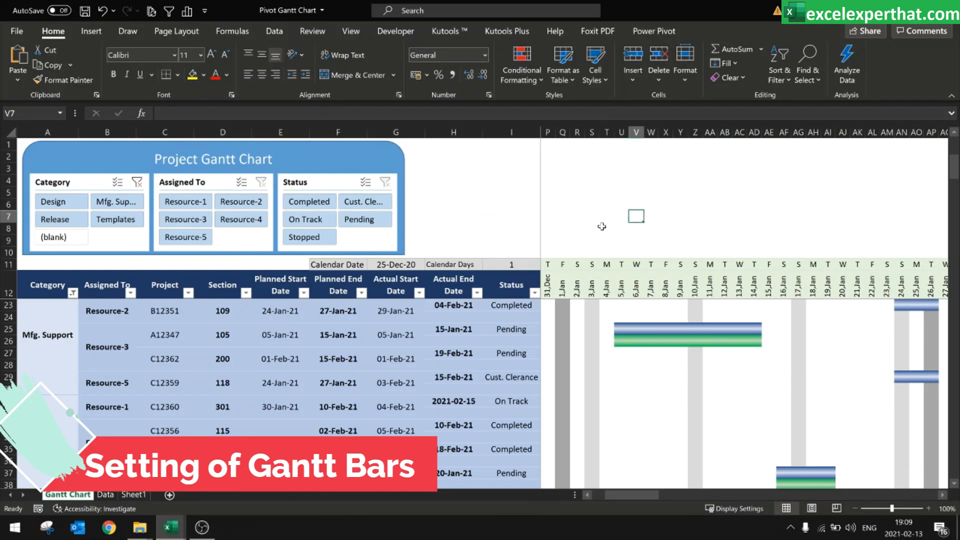
Step: Filter the Gantt chart by Completed status, switch to On Track, and clear the filters to show all projects
{"action": "scroll", "coordinate": [486, 244], "scroll_direction": "down", "scroll_amount": 2}
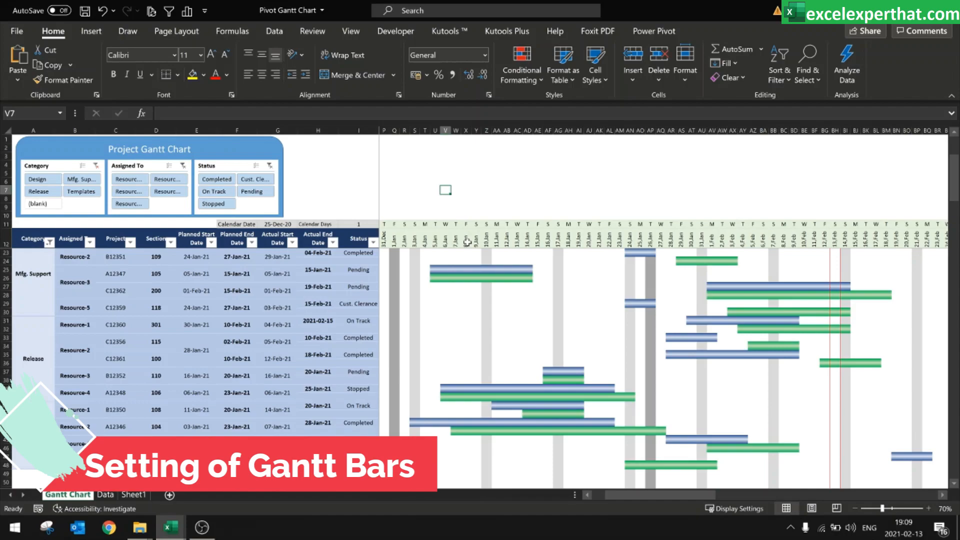
{"action": "left_click", "coordinate": [217, 179]}
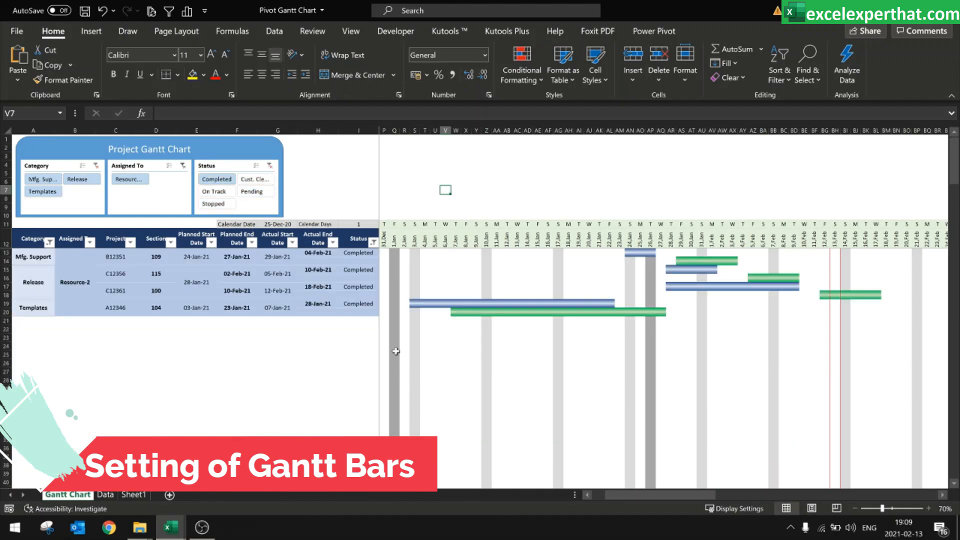
{"action": "left_click", "coordinate": [225, 192]}
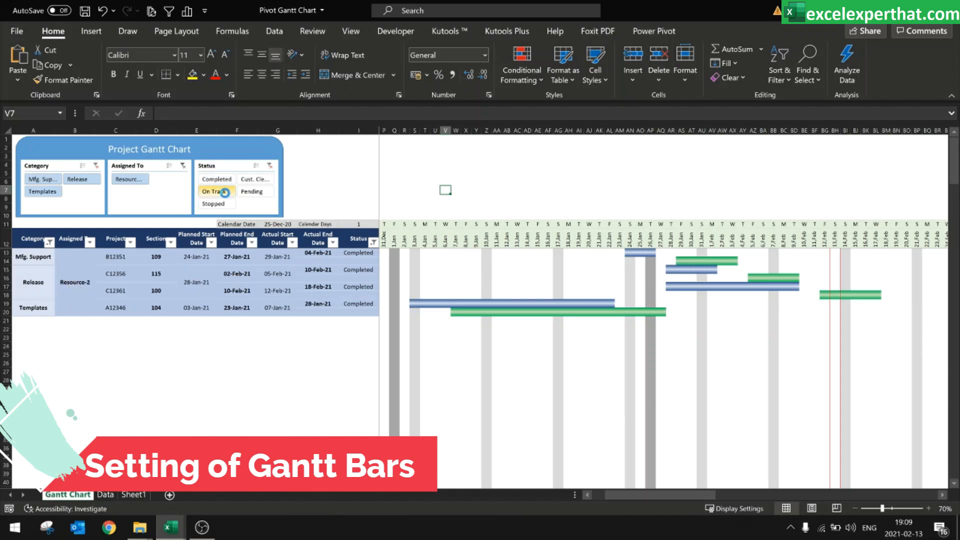
{"action": "left_click", "coordinate": [134, 183]}
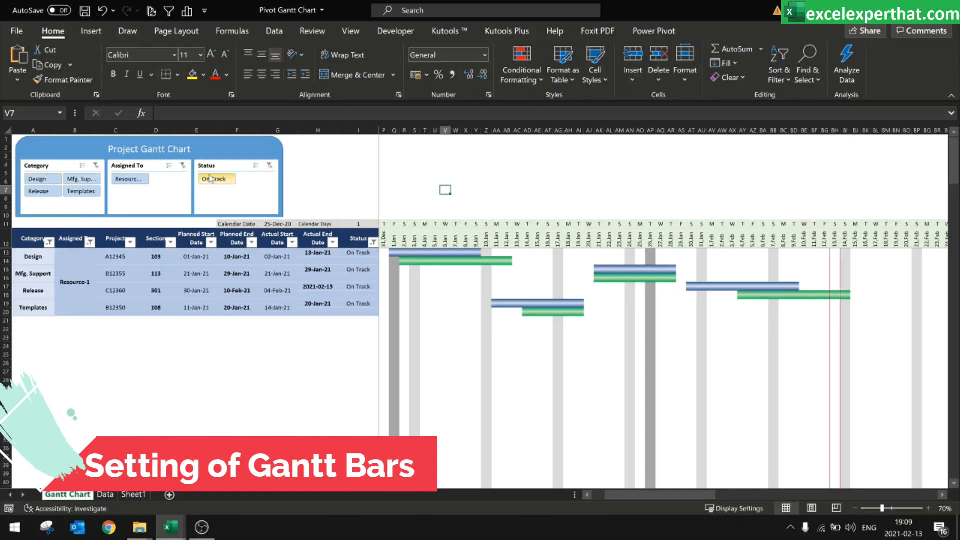
{"action": "left_click", "coordinate": [182, 166]}
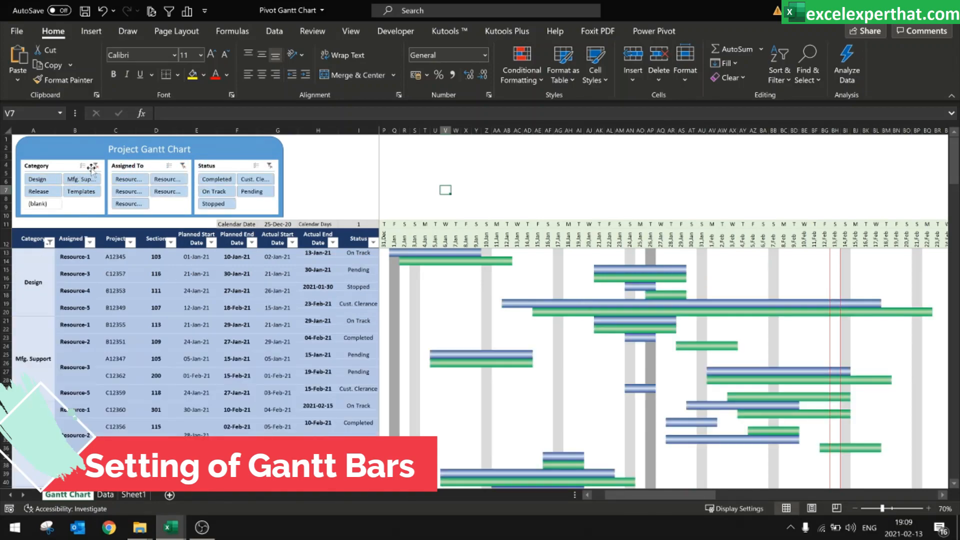
Step: Test the Release category filter and the Resource-3 and Resource-2 assignee filters, clearing both the Category and Assigned To slicers
{"action": "left_click", "coordinate": [38, 191]}
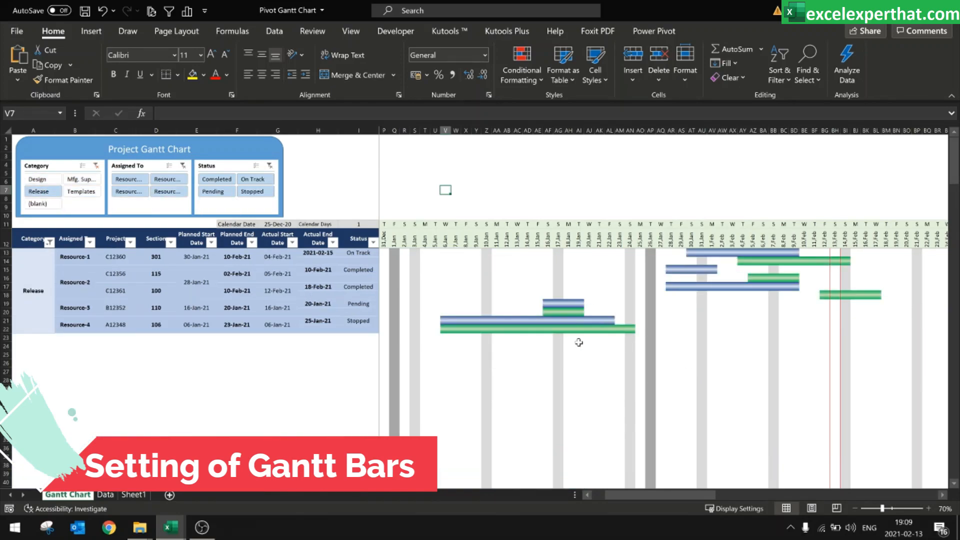
{"action": "left_click", "coordinate": [95, 166]}
{"action": "left_click", "coordinate": [137, 193]}
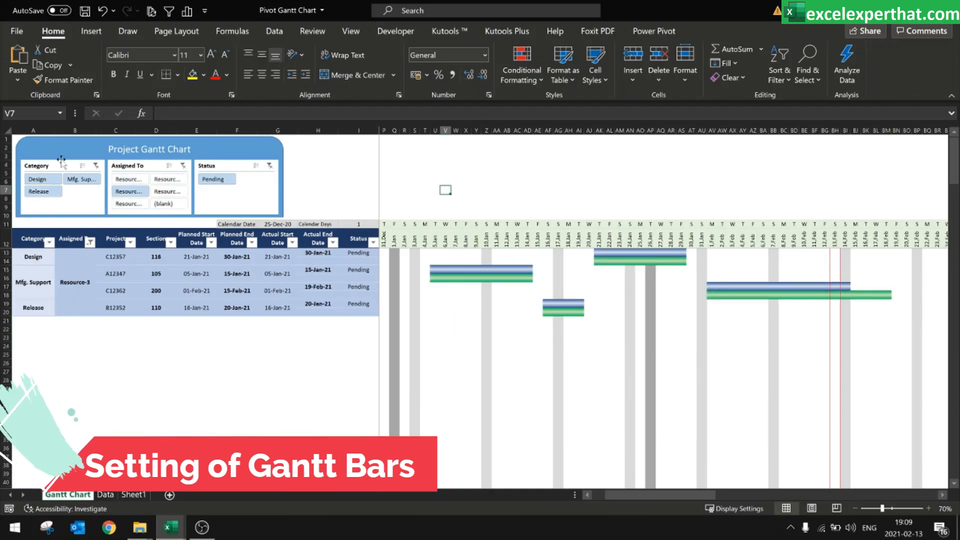
{"action": "left_click", "coordinate": [179, 182]}
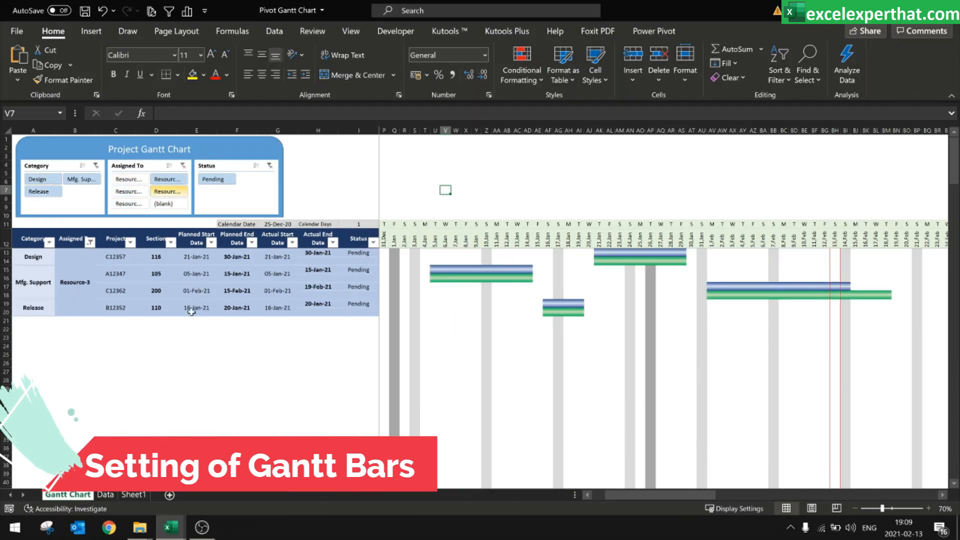
{"action": "left_click", "coordinate": [183, 166]}
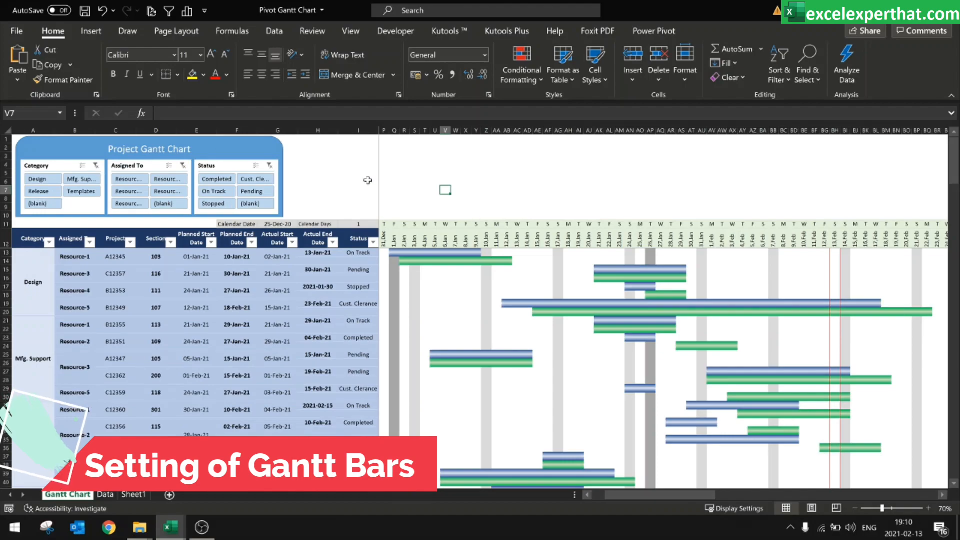
{"action": "left_click", "coordinate": [526, 183]}
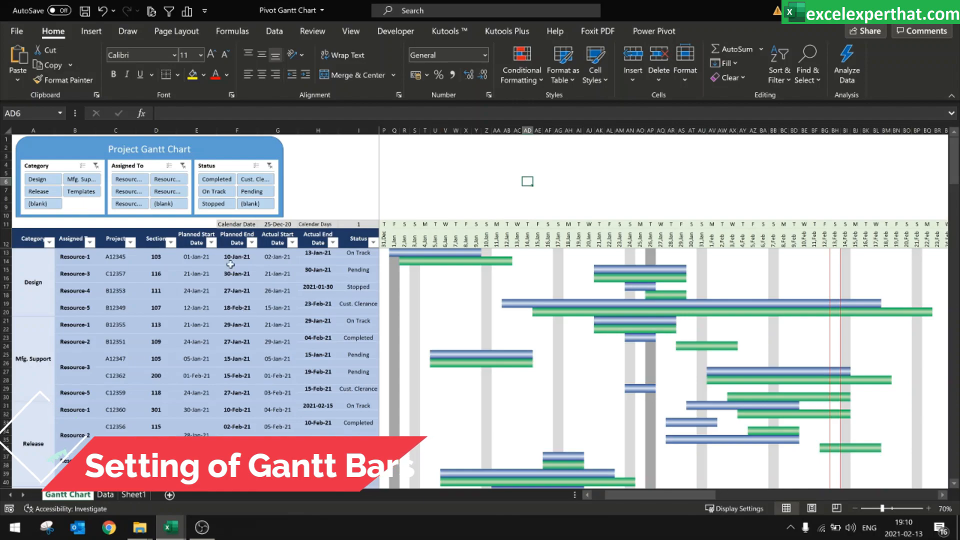
Step: Insert a Planned Start Date timeline for the pivot table and place it above the Gantt bars, starting near column P
{"action": "left_click", "coordinate": [35, 243]}
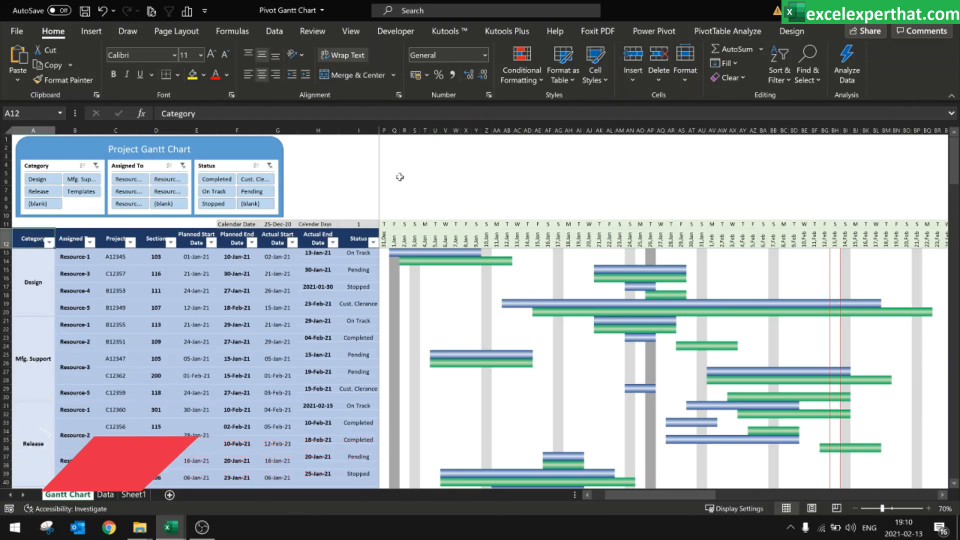
{"action": "left_click", "coordinate": [795, 32]}
{"action": "left_click", "coordinate": [95, 32]}
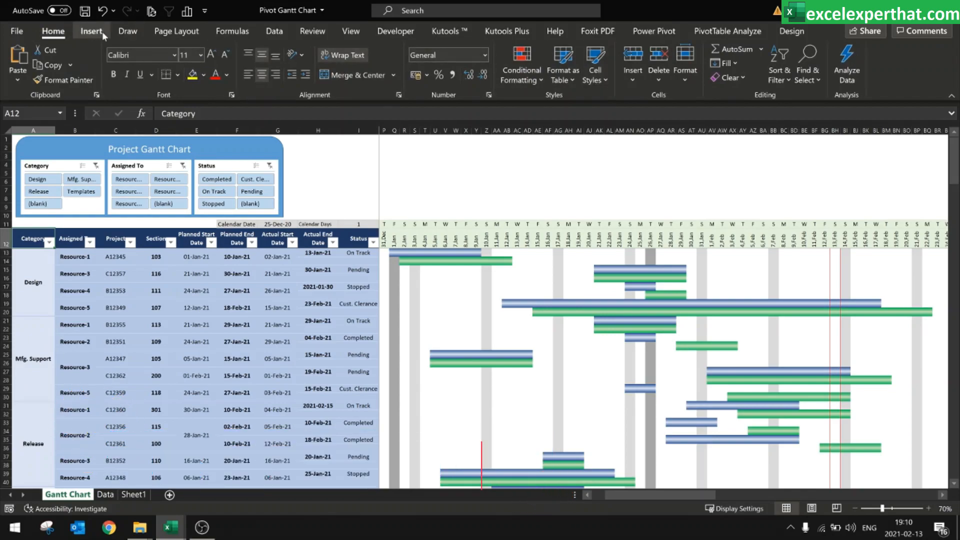
{"action": "left_click", "coordinate": [99, 33]}
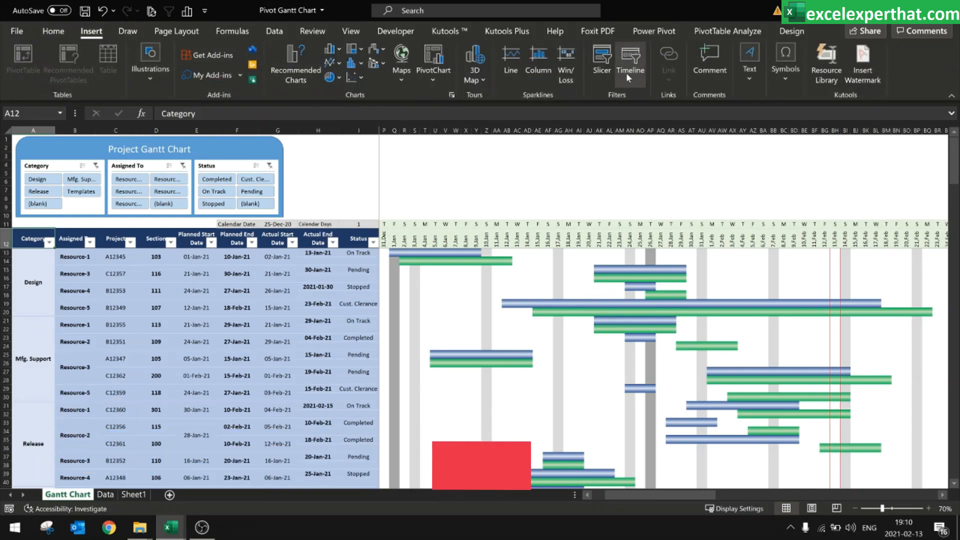
{"action": "left_click", "coordinate": [638, 66]}
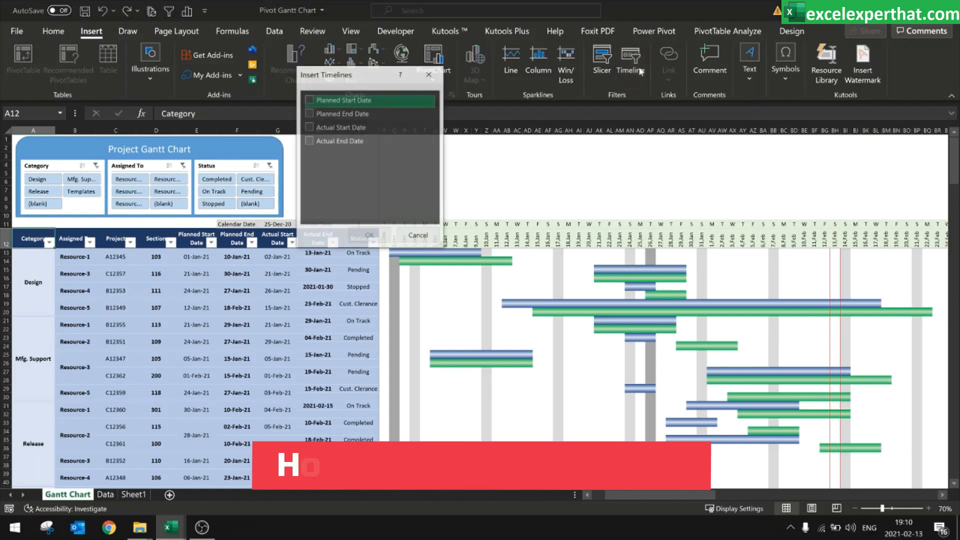
{"action": "left_click", "coordinate": [330, 99]}
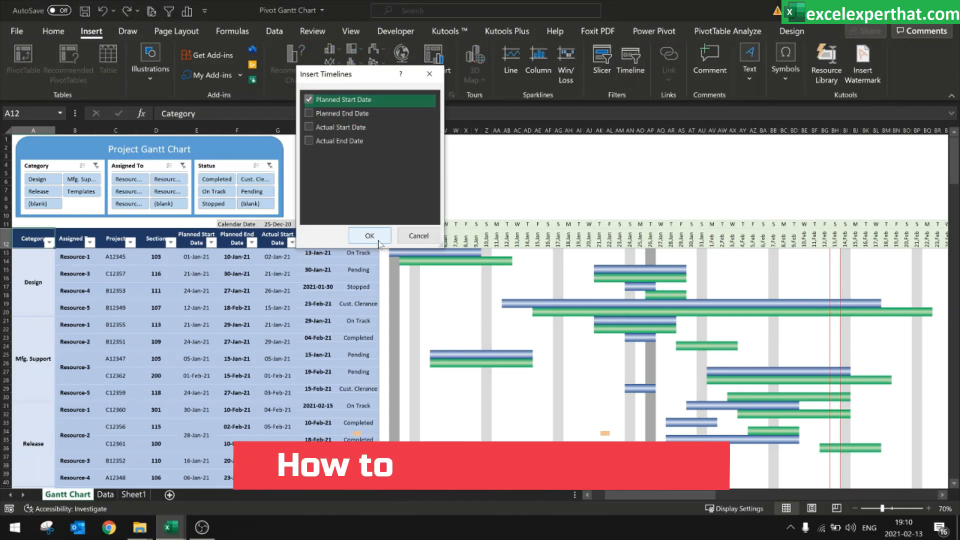
{"action": "left_click", "coordinate": [369, 236]}
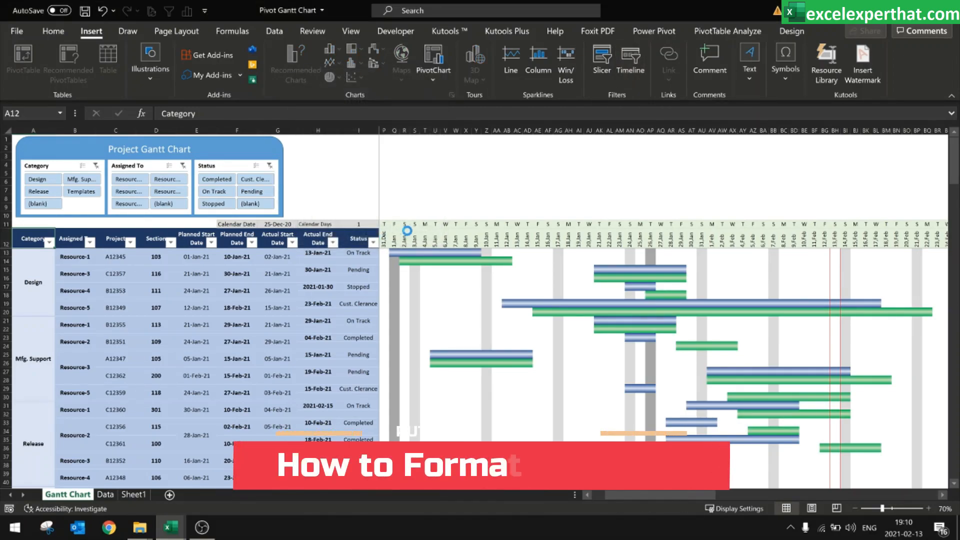
{"action": "left_click_drag", "start_coordinate": [279, 190], "coordinate": [635, 214]}
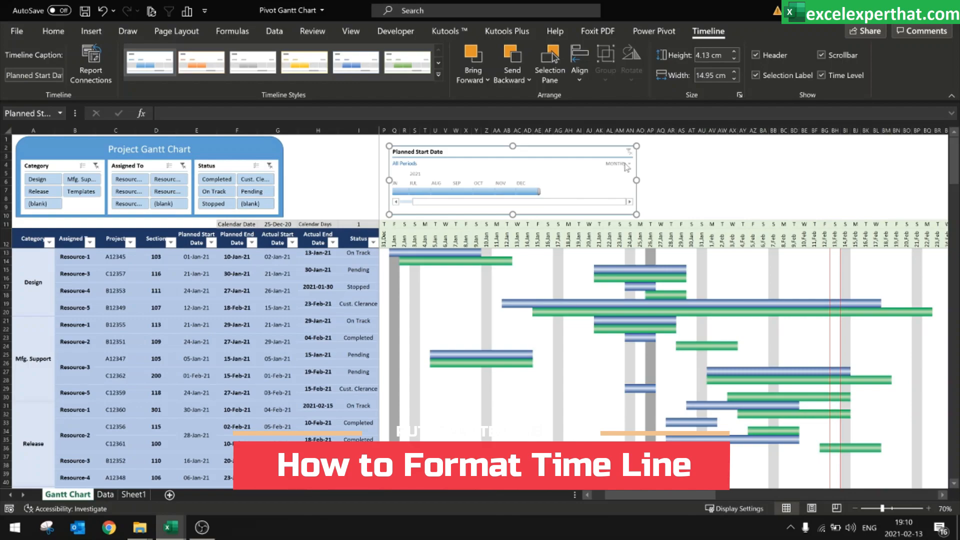
Step: Try the timeline's Years, Quarters, Months and Days levels, return it to Months, and bring January 2021 into its range
{"action": "left_click", "coordinate": [619, 164]}
{"action": "left_click", "coordinate": [624, 172]}
{"action": "left_click", "coordinate": [624, 165]}
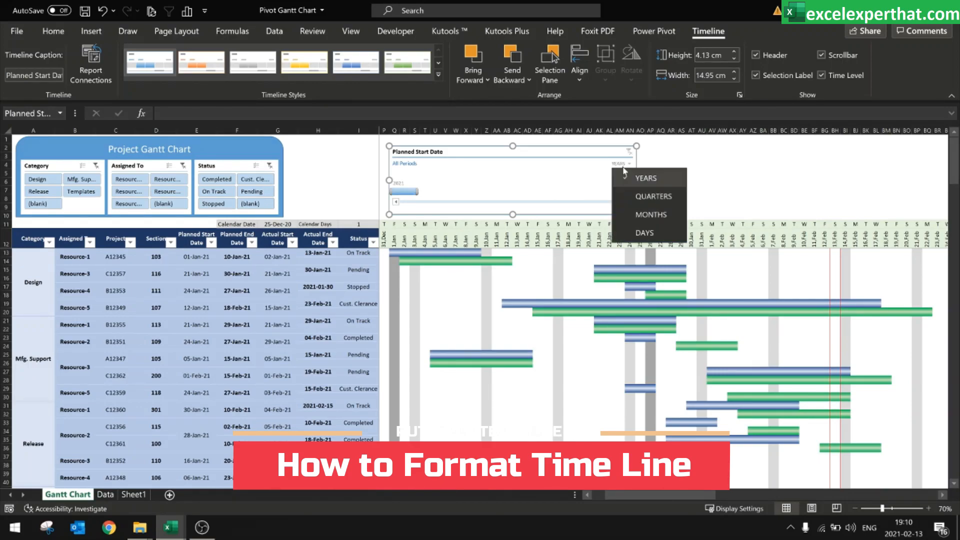
{"action": "left_click", "coordinate": [627, 195]}
{"action": "left_click", "coordinate": [624, 166]}
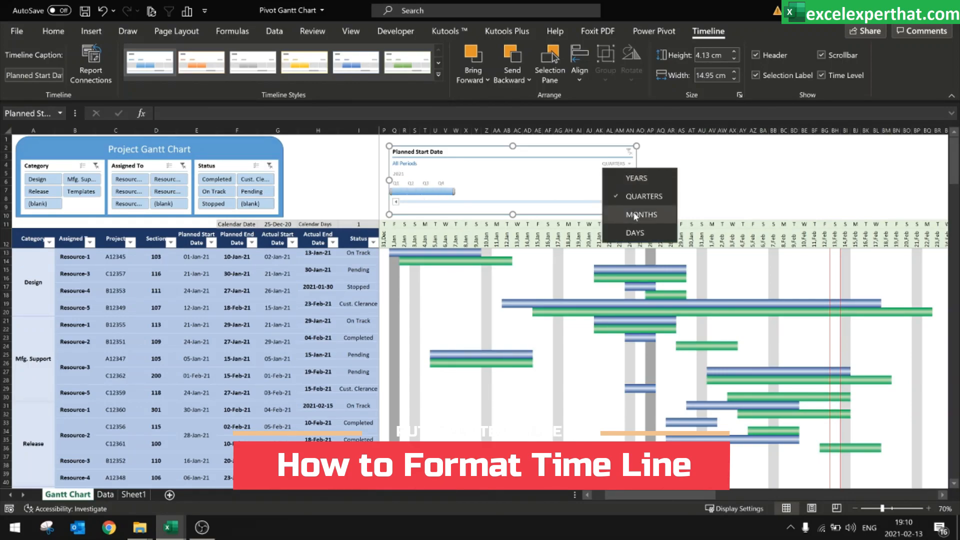
{"action": "left_click", "coordinate": [633, 212]}
{"action": "left_click", "coordinate": [625, 166]}
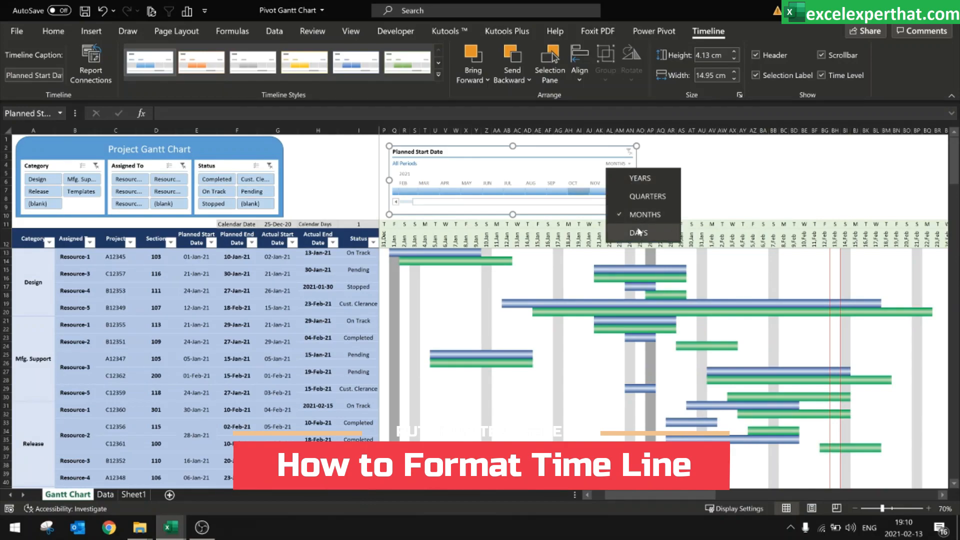
{"action": "left_click", "coordinate": [639, 232]}
{"action": "left_click", "coordinate": [624, 165]}
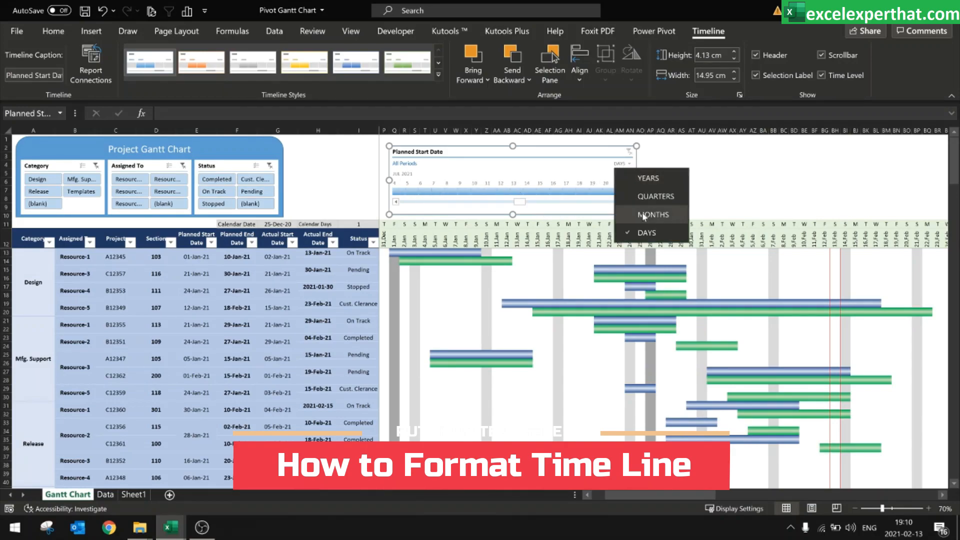
{"action": "left_click", "coordinate": [633, 214]}
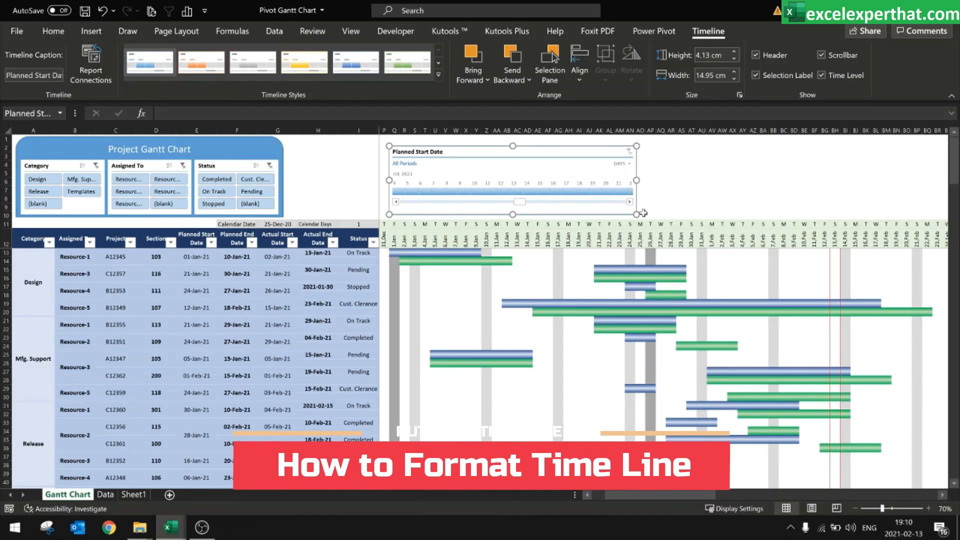
{"action": "left_click", "coordinate": [397, 202]}
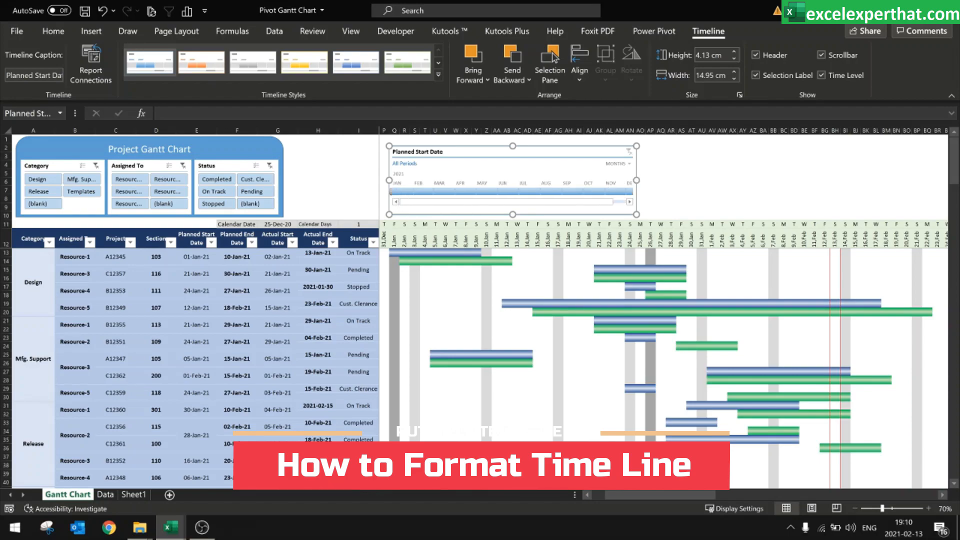
Step: Test the Planned Start Date timeline on February, March, April and January 2021, and clear its filter
{"action": "key", "text": "alt+Tab"}
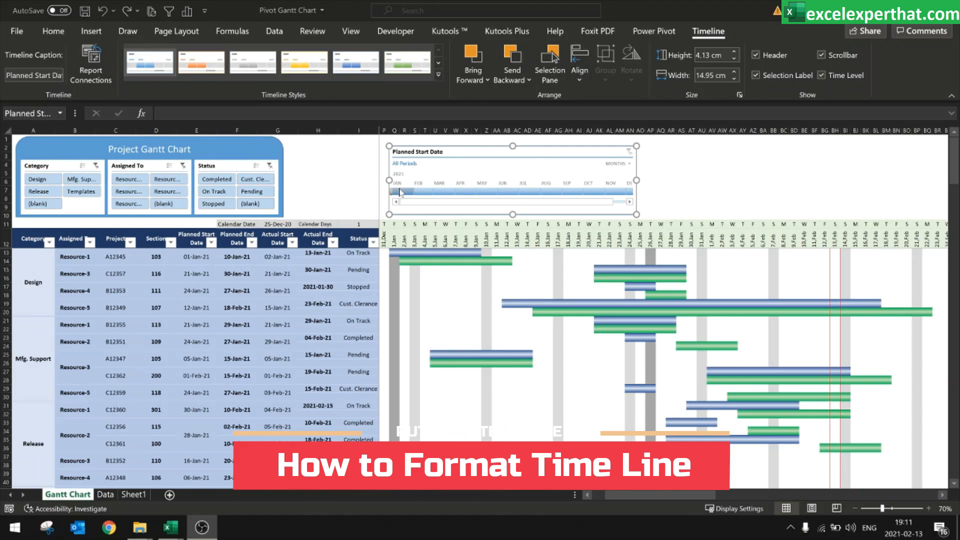
{"action": "key", "text": "alt+Tab"}
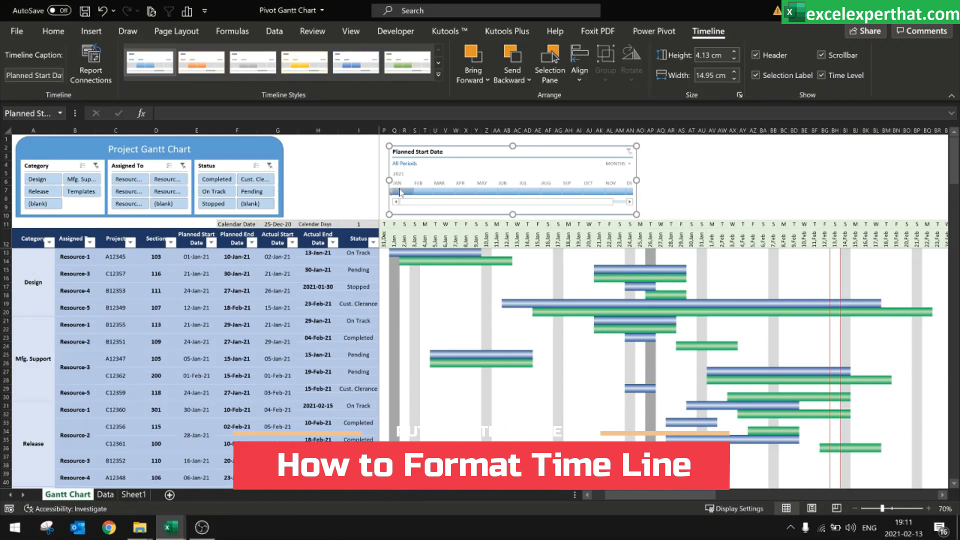
{"action": "left_click", "coordinate": [428, 193]}
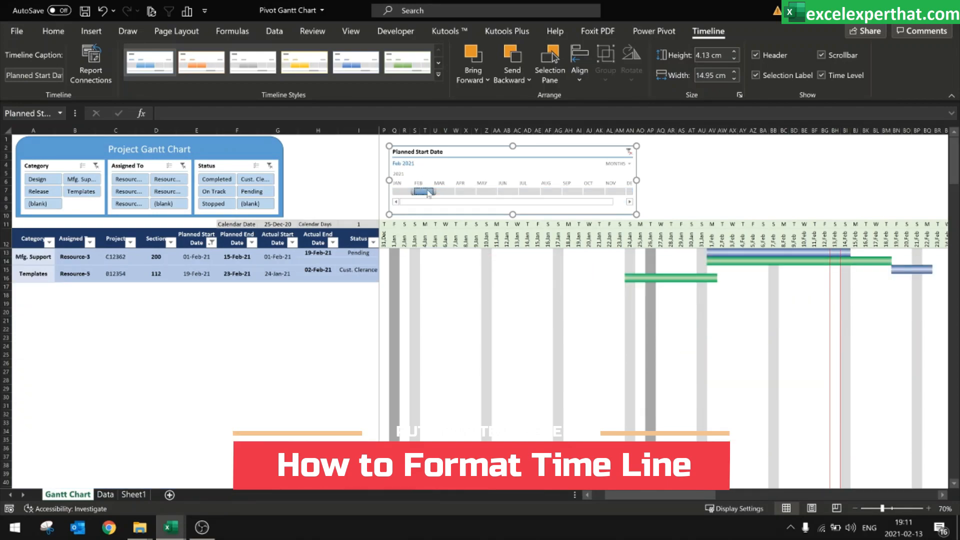
{"action": "left_click", "coordinate": [443, 193]}
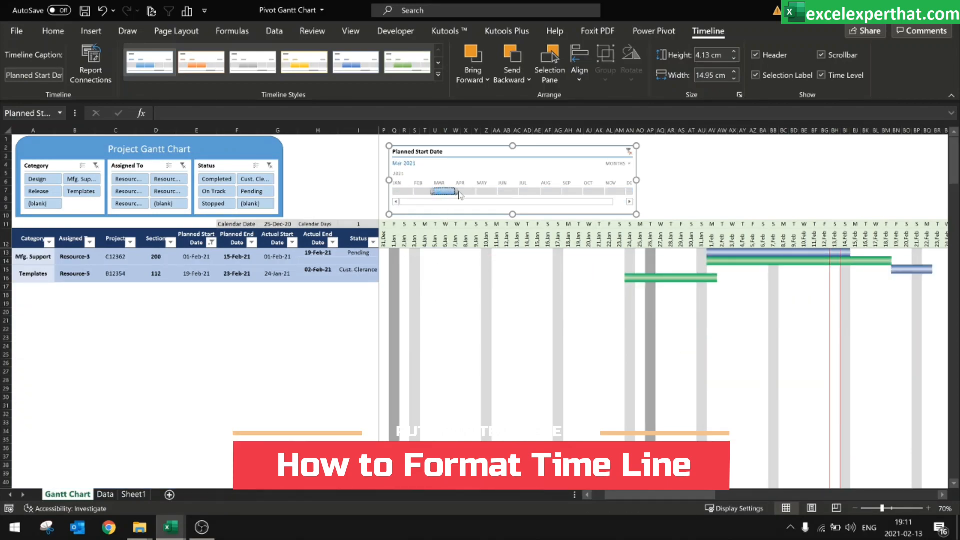
{"action": "left_click", "coordinate": [466, 192]}
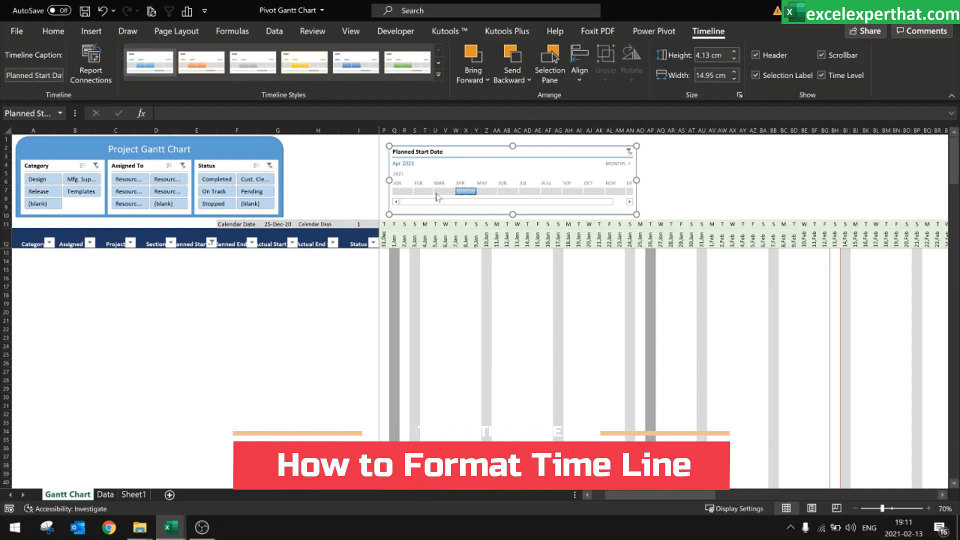
{"action": "left_click", "coordinate": [420, 192]}
{"action": "left_click", "coordinate": [398, 192]}
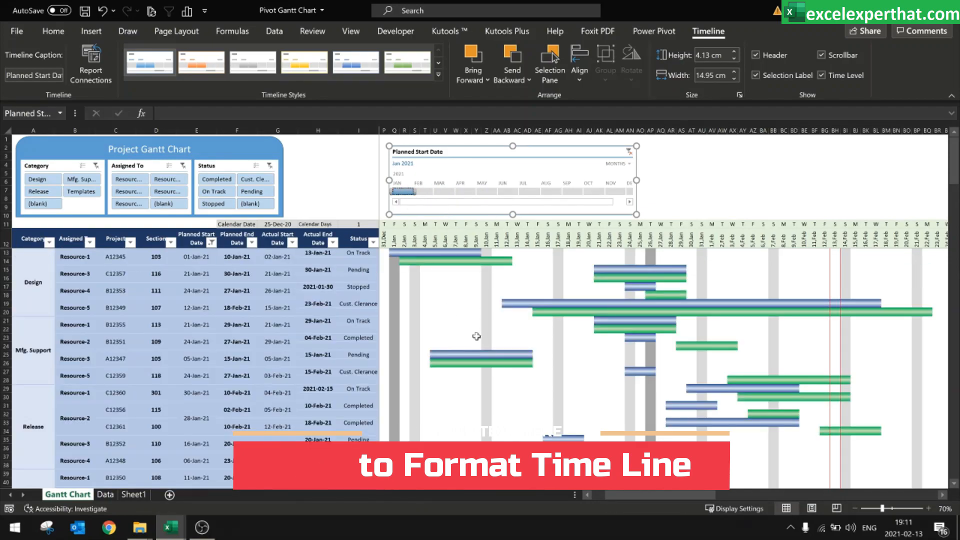
{"action": "left_click", "coordinate": [629, 152]}
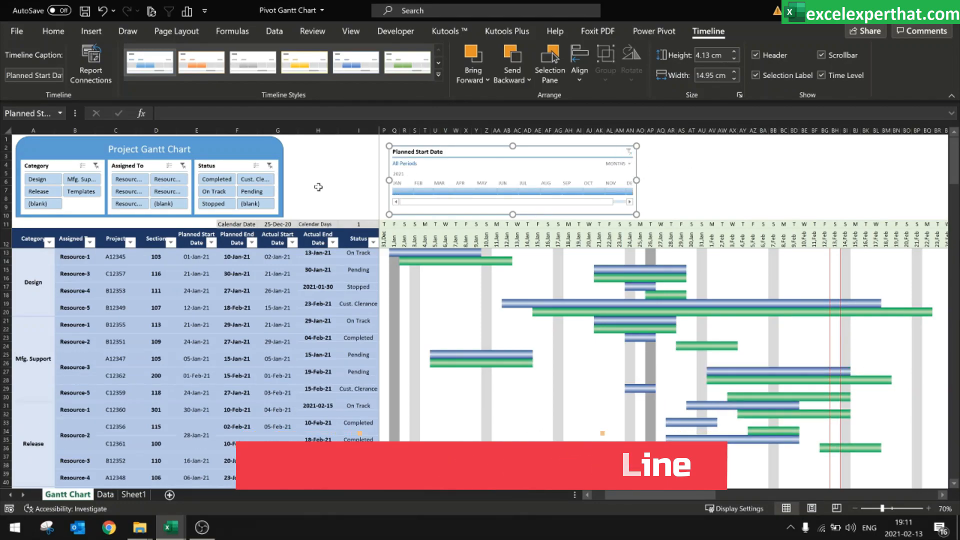
Step: On the Data sheet, copy the planned and actual dates in I13:L19 over the dates starting at I2 and at I9
{"action": "left_click", "coordinate": [319, 187]}
{"action": "scroll", "coordinate": [476, 300], "scroll_direction": "down", "scroll_amount": 1, "text": "ctrl"}
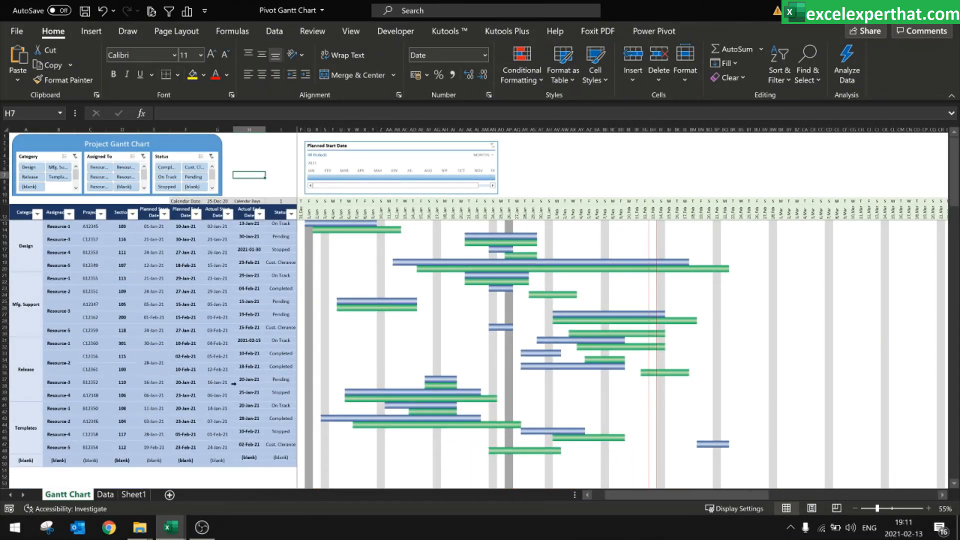
{"action": "left_click_drag", "start_coordinate": [658, 496], "coordinate": [640, 496]}
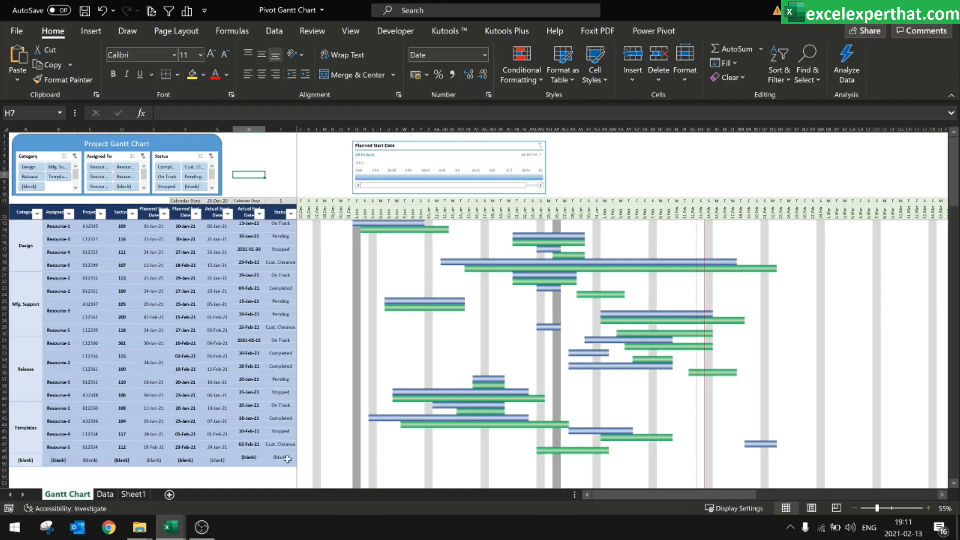
{"action": "left_click", "coordinate": [105, 494]}
{"action": "left_click_drag", "start_coordinate": [505, 181], "coordinate": [700, 385]}
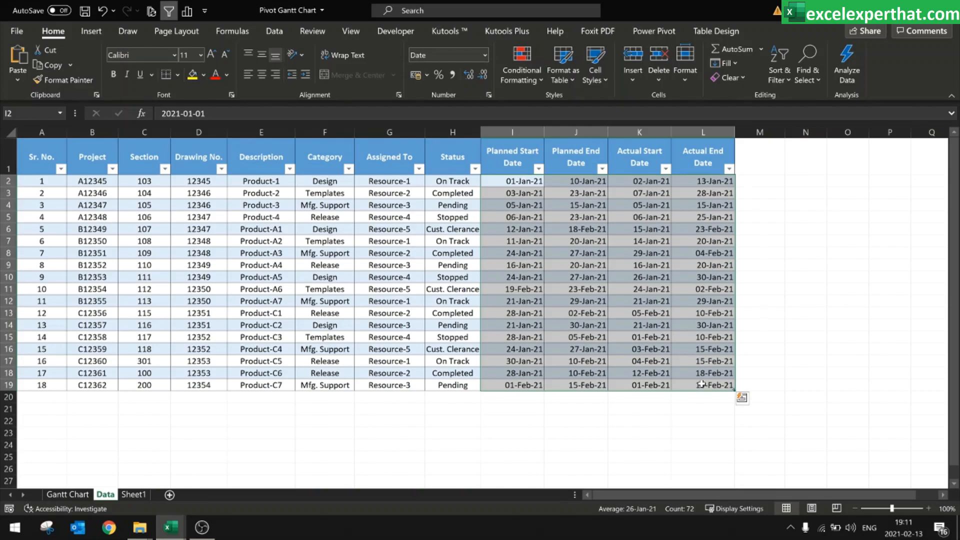
{"action": "left_click_drag", "start_coordinate": [521, 387], "coordinate": [702, 313]}
{"action": "key", "text": "ctrl+c"}
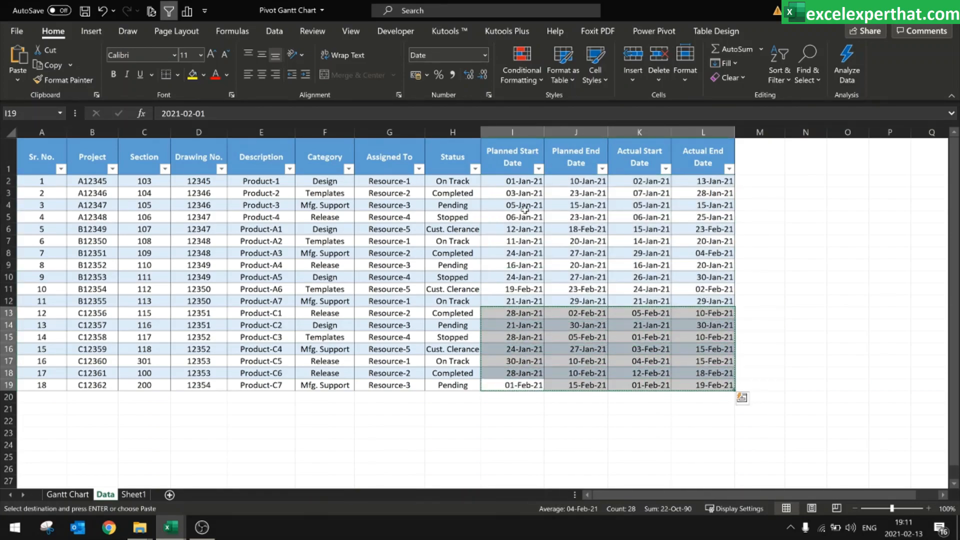
{"action": "left_click", "coordinate": [523, 186]}
{"action": "key", "text": "ctrl+v"}
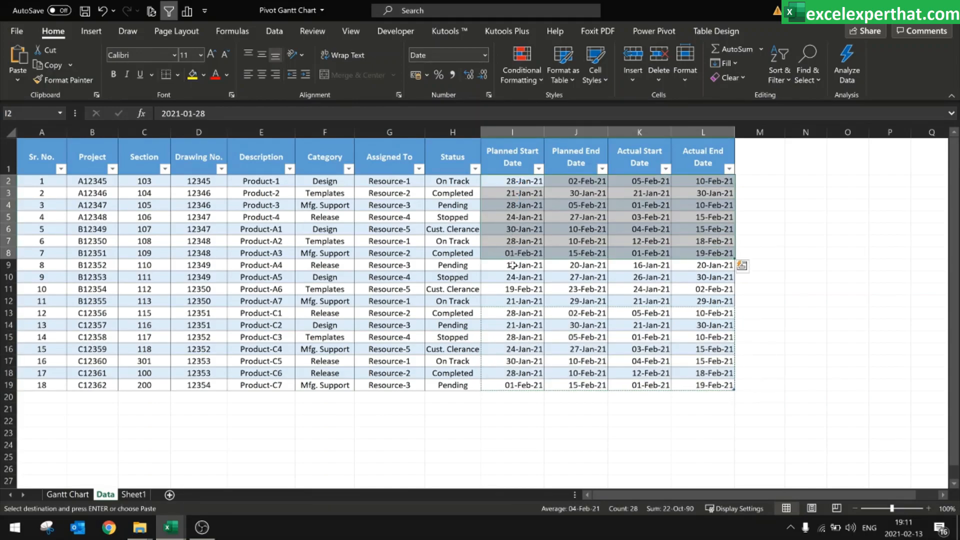
{"action": "left_click", "coordinate": [515, 265]}
{"action": "key", "text": "Return"}
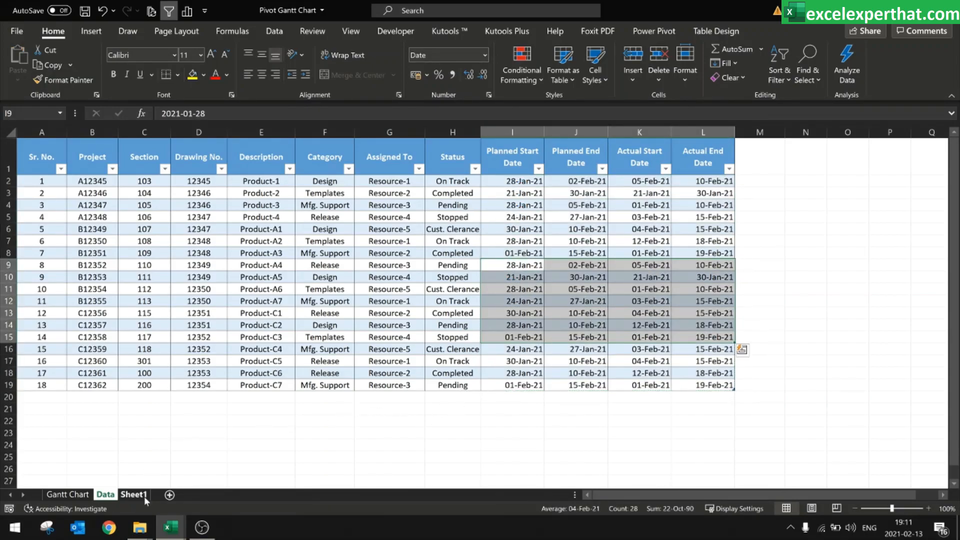
Step: Refresh the pivot table on the Gantt Chart sheet with the changed dates and save the workbook
{"action": "left_click", "coordinate": [70, 495]}
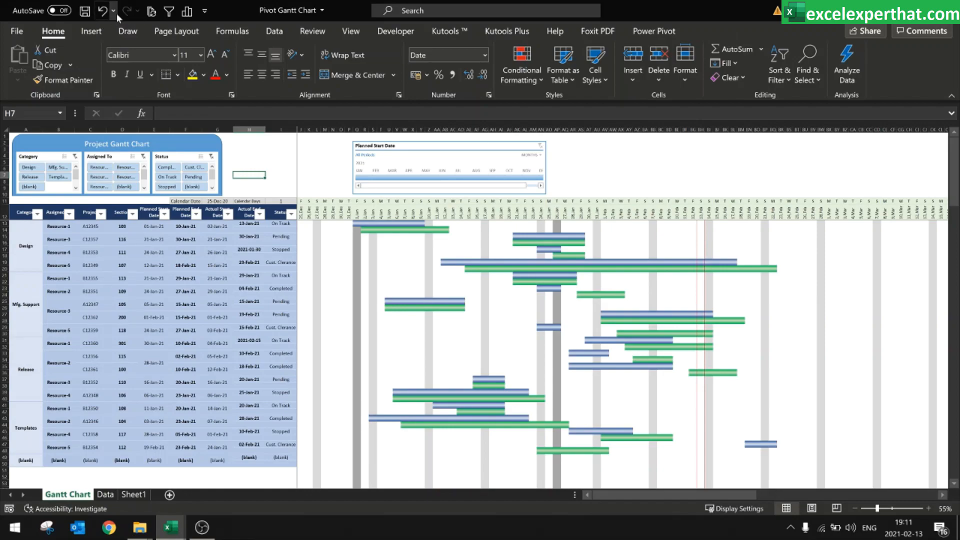
{"action": "left_click", "coordinate": [151, 10]}
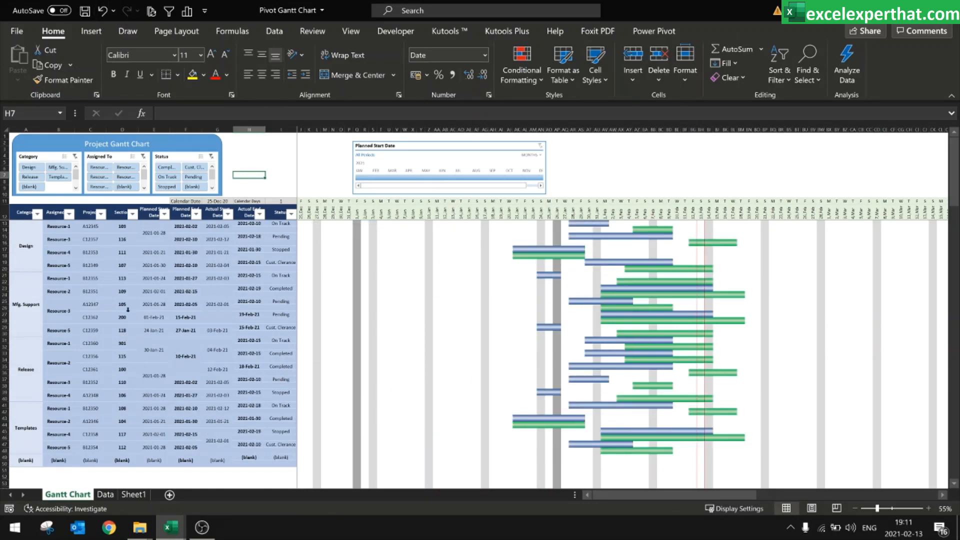
{"action": "left_click_drag", "start_coordinate": [622, 495], "coordinate": [646, 495]}
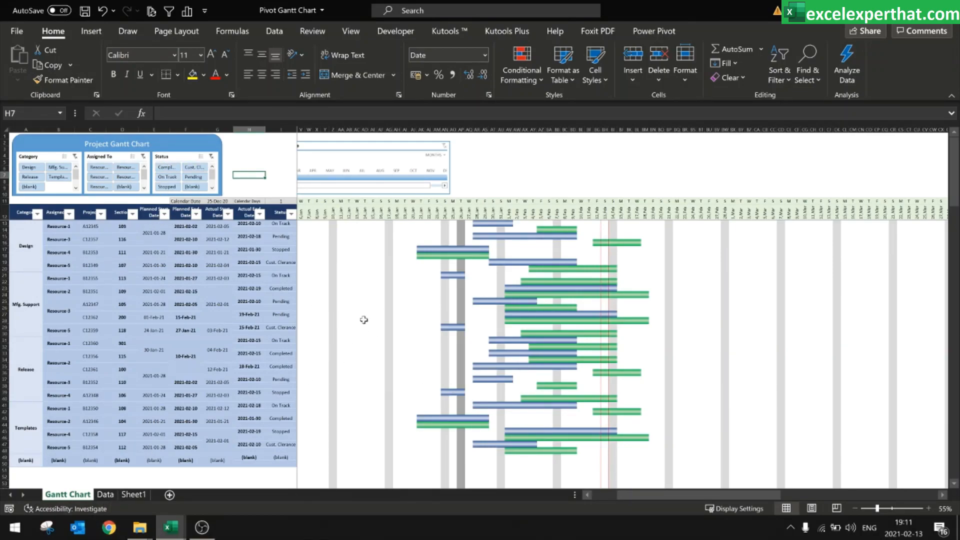
{"action": "left_click", "coordinate": [84, 12]}
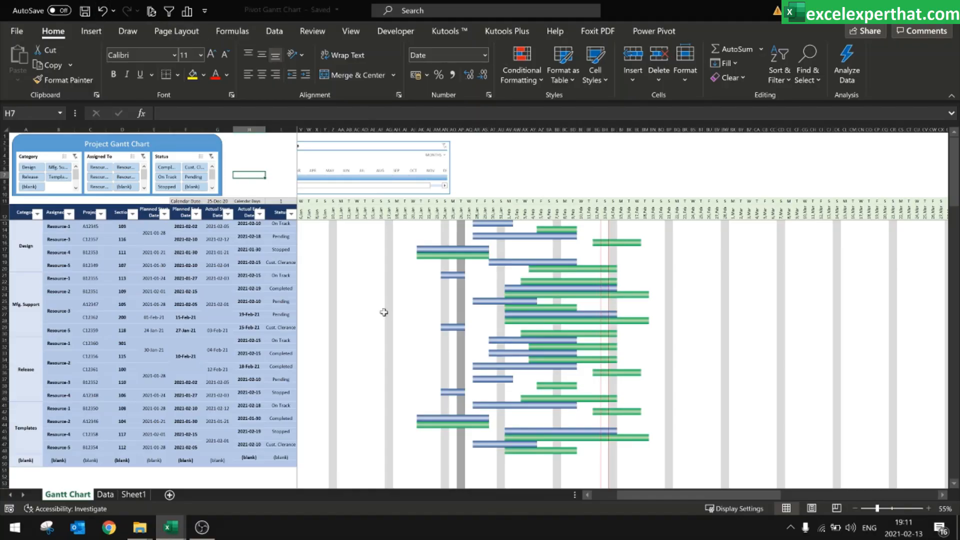
{"action": "left_click_drag", "start_coordinate": [650, 495], "coordinate": [625, 495]}
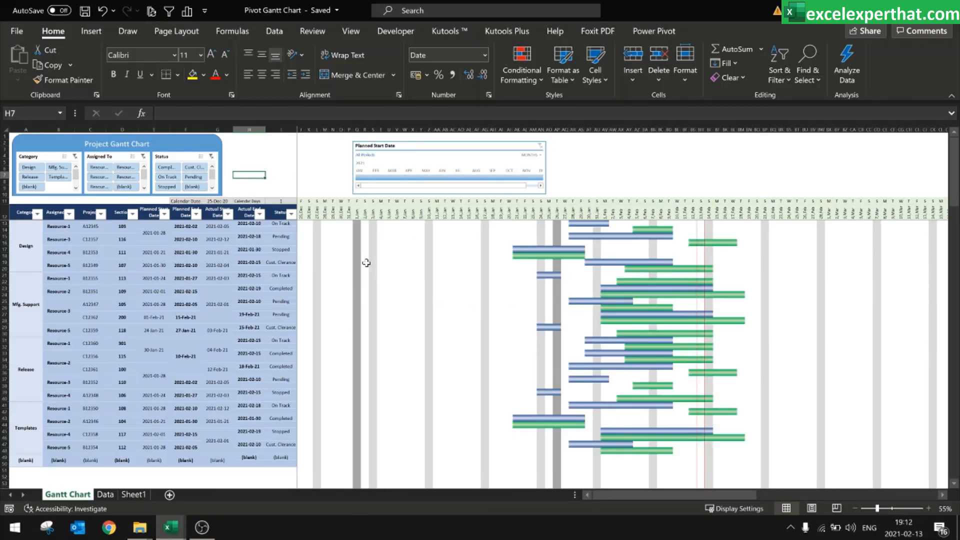
{"action": "left_click", "coordinate": [366, 263]}
{"action": "left_click", "coordinate": [308, 229]}
{"action": "left_click", "coordinate": [356, 236]}
{"action": "left_click", "coordinate": [437, 282]}
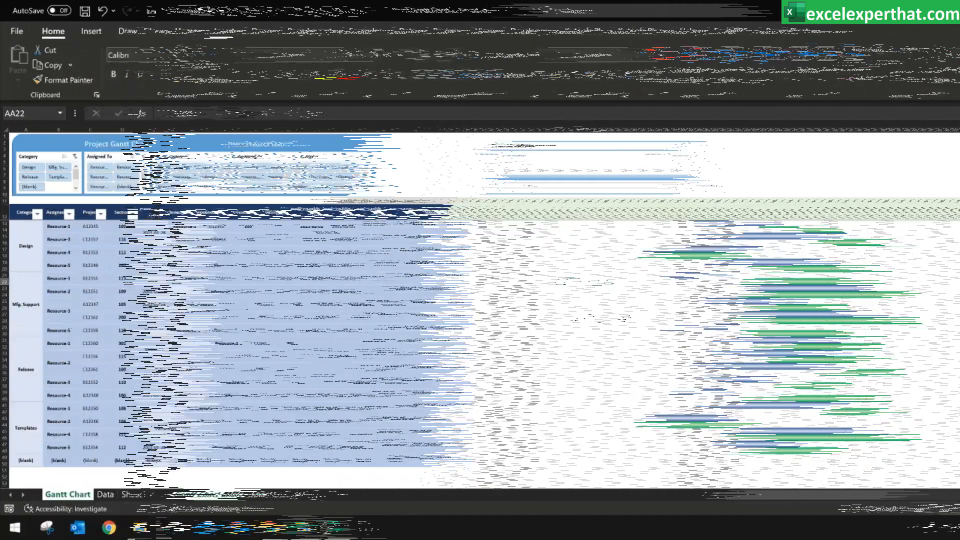